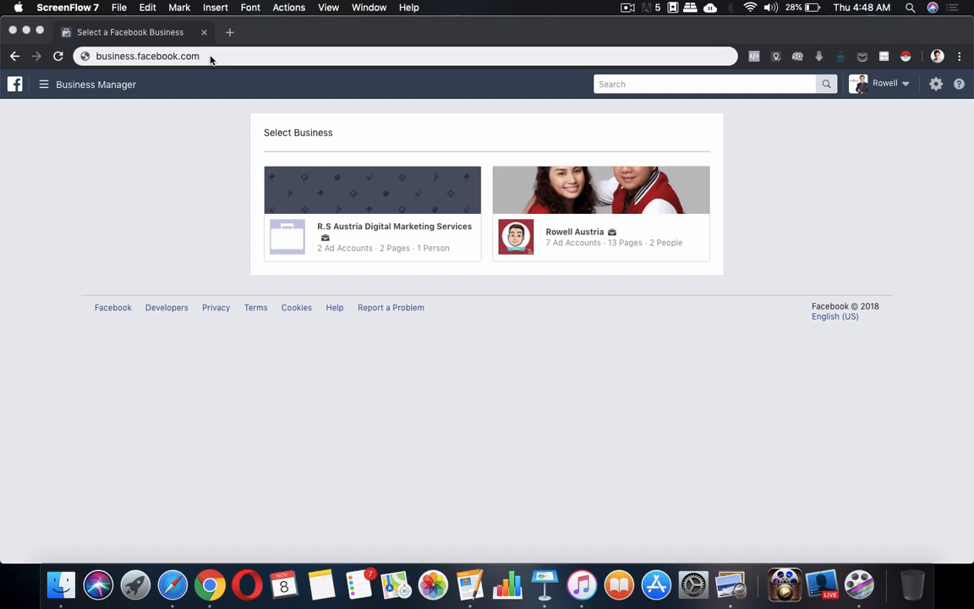
Open the business with 7 ad accounts from the Select Business page.
left_click_drag(215, 59, 99, 56)
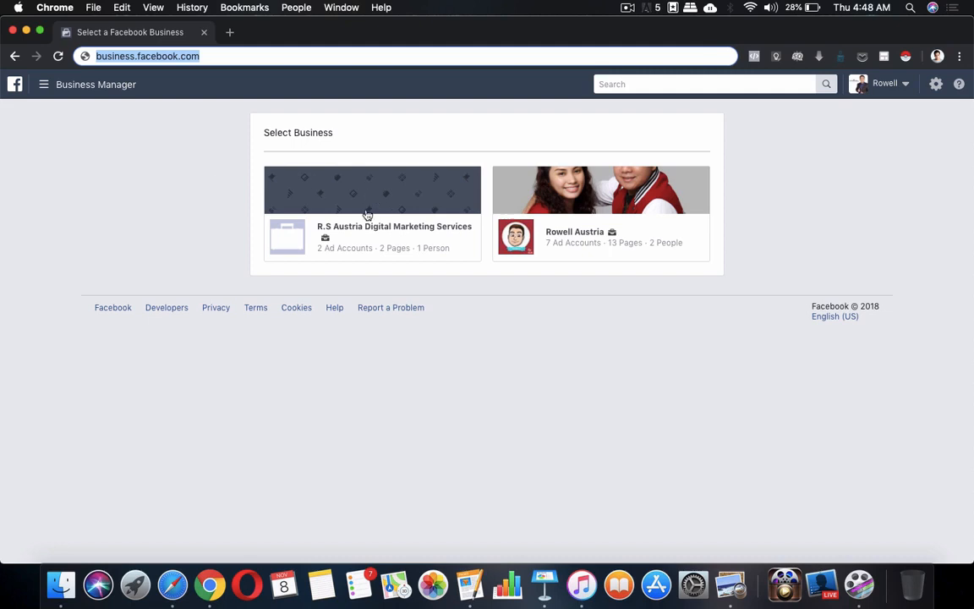
left_click(580, 233)
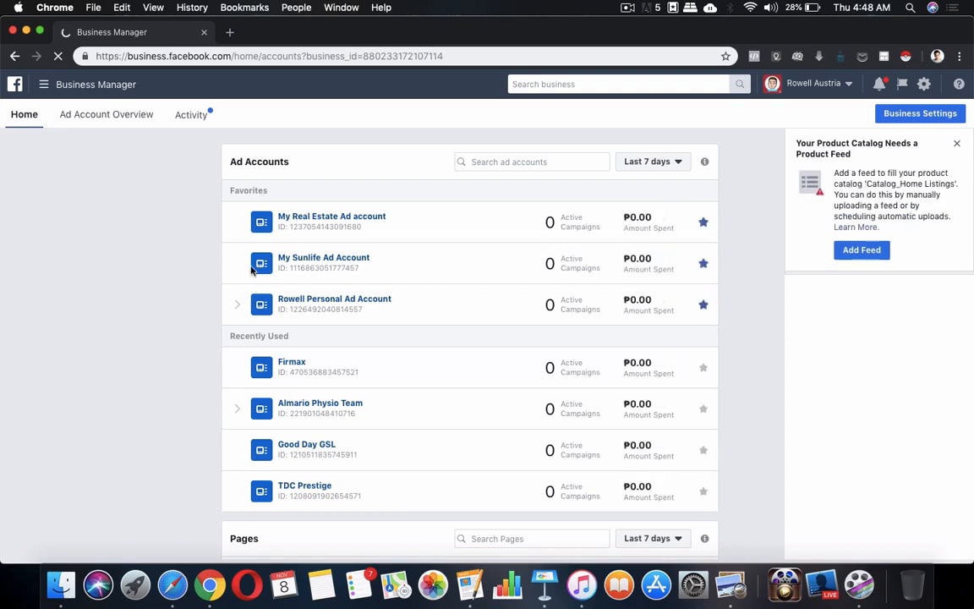
Open My Real Estate Ad account in Ads Manager and go to All Tools > Assets > Audiences.
left_click(267, 225)
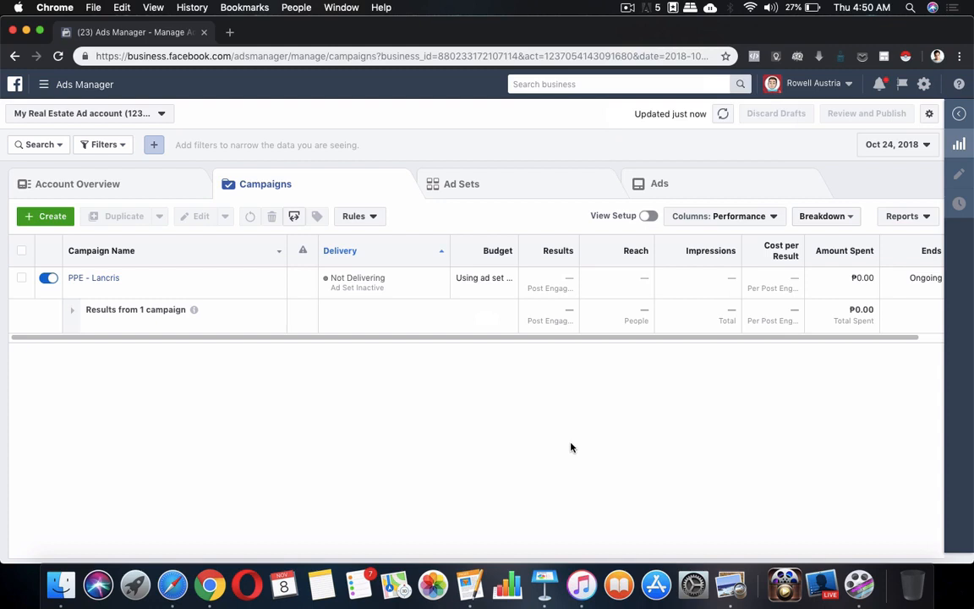
left_click(61, 88)
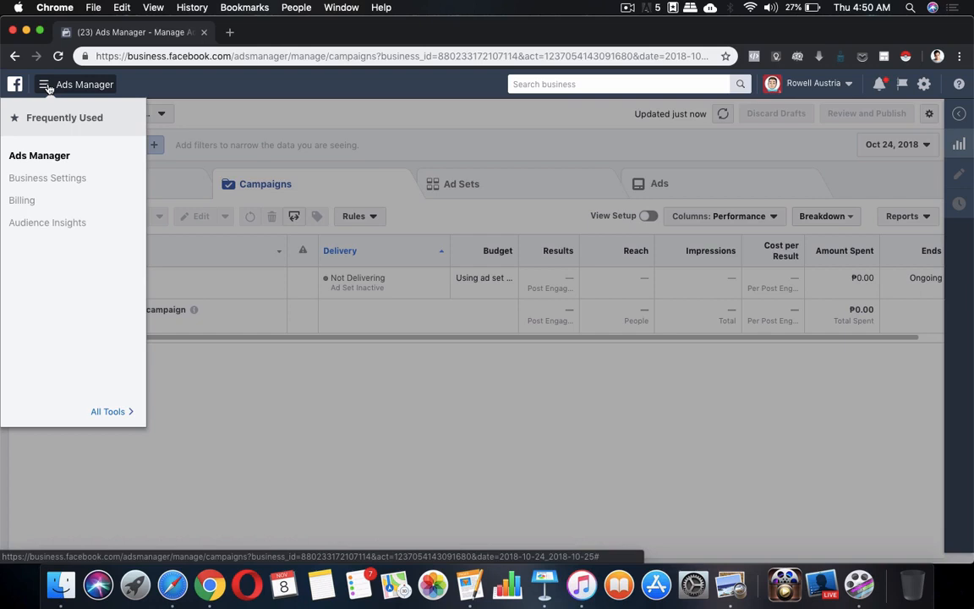
left_click(109, 411)
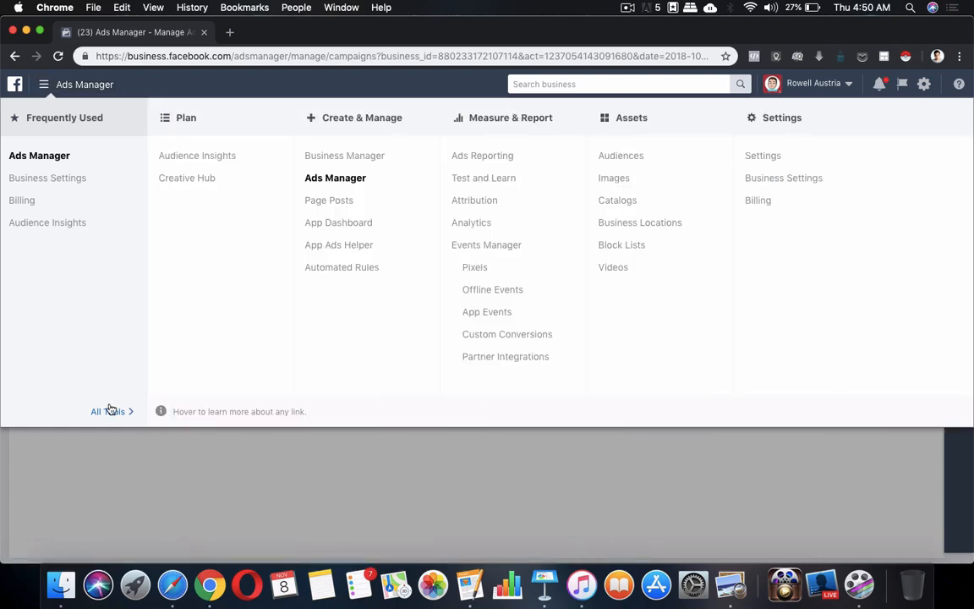
left_click(620, 160)
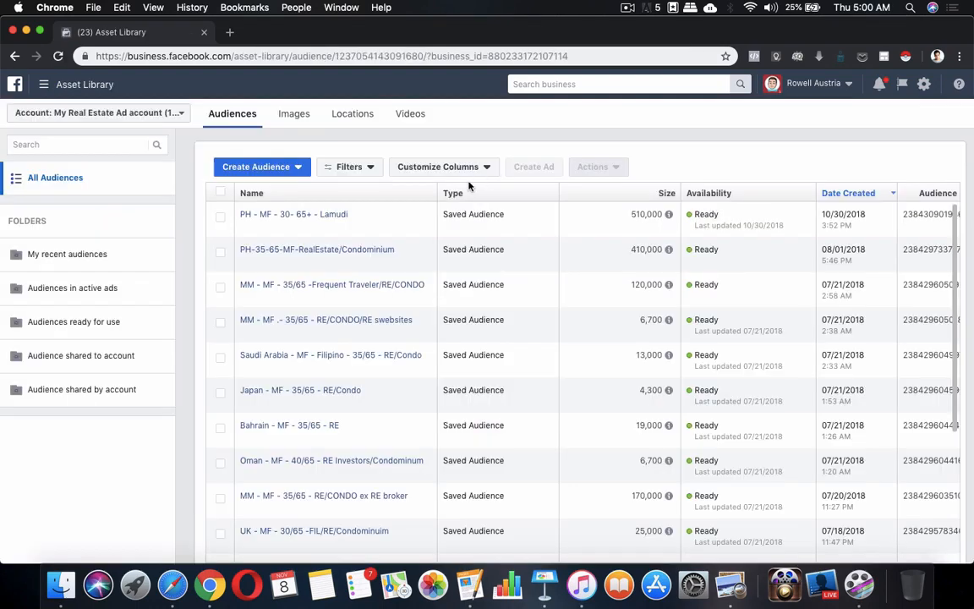
Choose Create Audience > Saved Audience to bring up the Create a Saved Audience form.
left_click(296, 168)
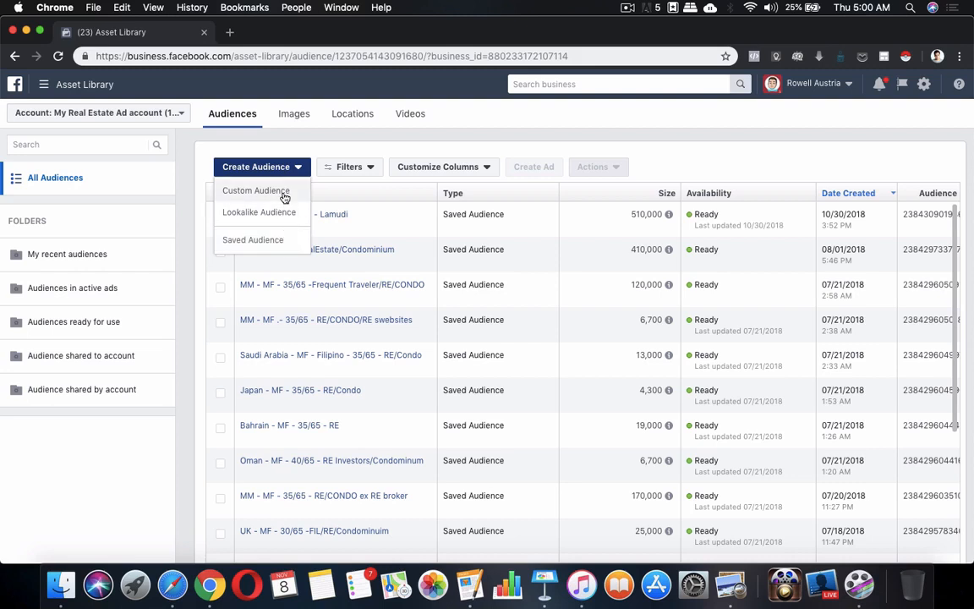
left_click(261, 245)
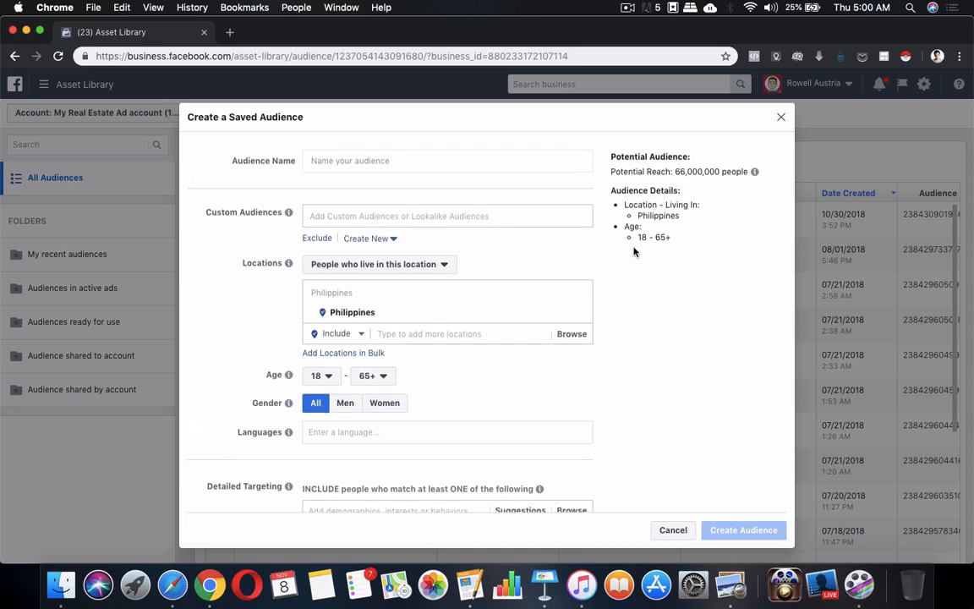
scroll(635, 248, "down", 1)
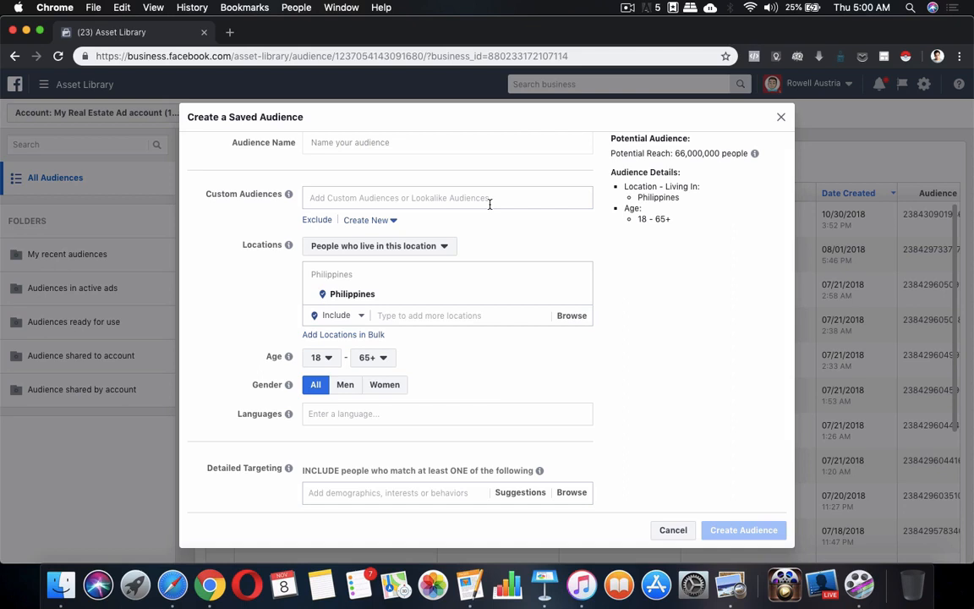
scroll(474, 243, "down", 5)
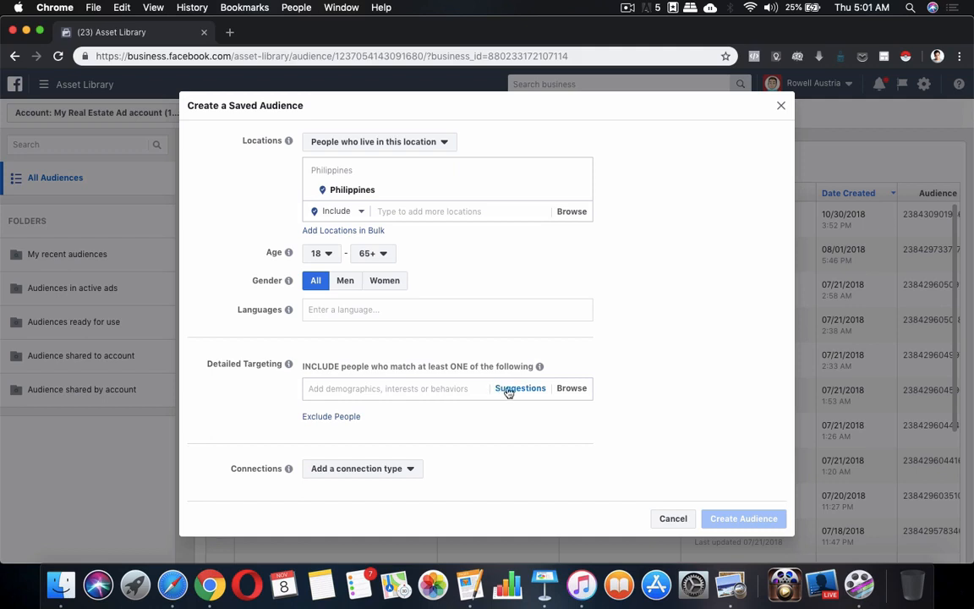
Add the 'Real estate' interest to detailed targeting, cutting potential reach to 7,900,000.
left_click(573, 395)
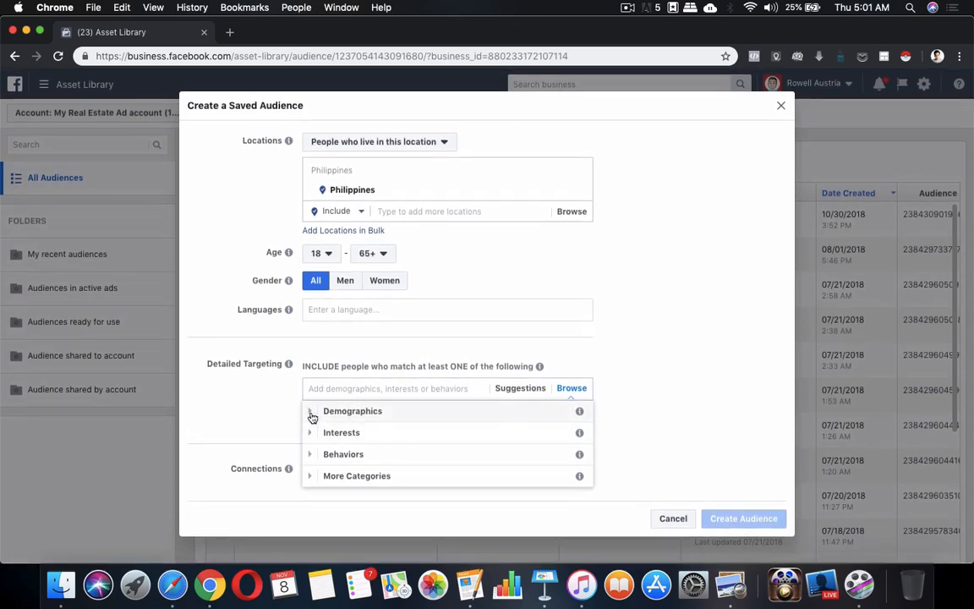
left_click(311, 412)
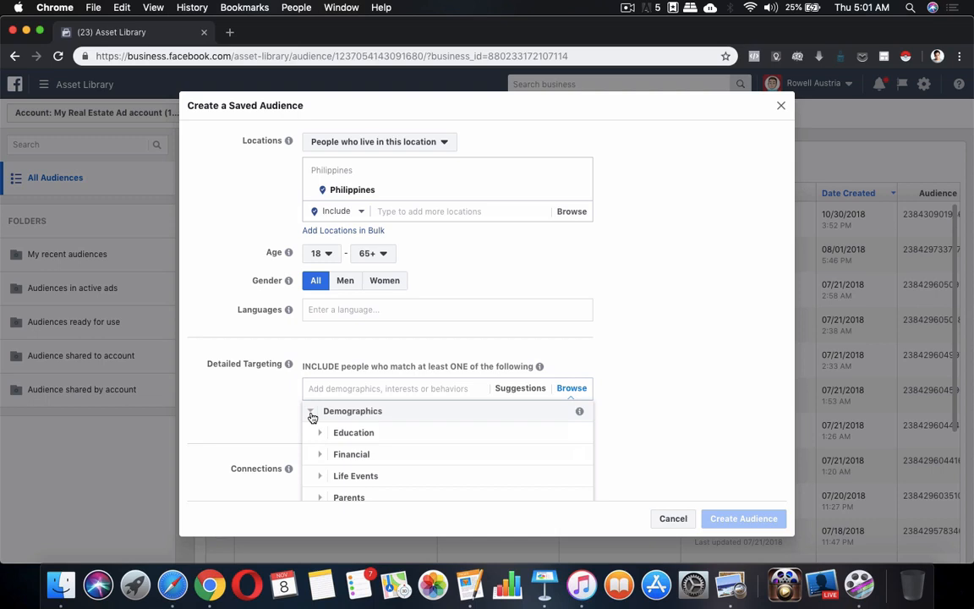
left_click(311, 414)
left_click(374, 388)
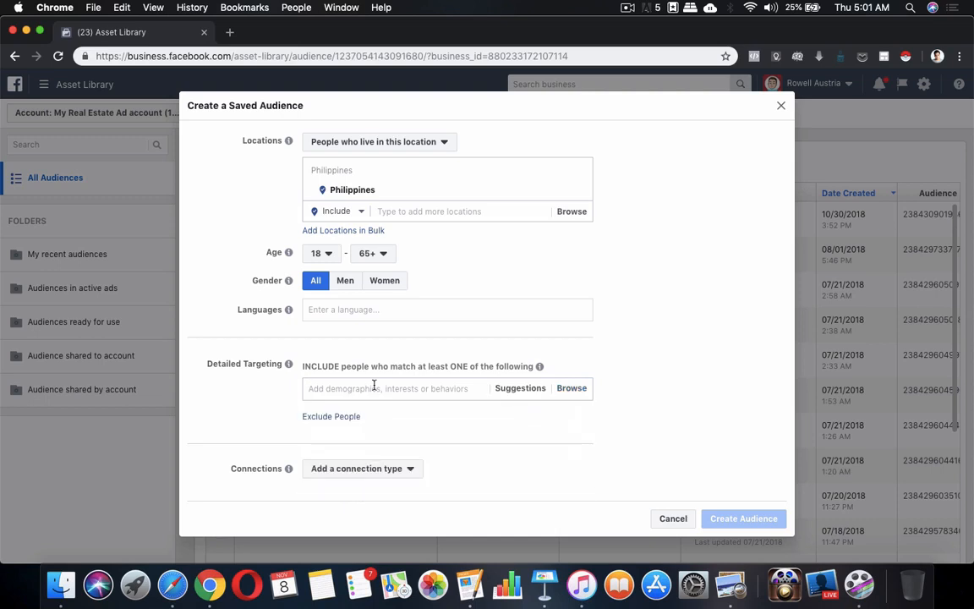
type("r")
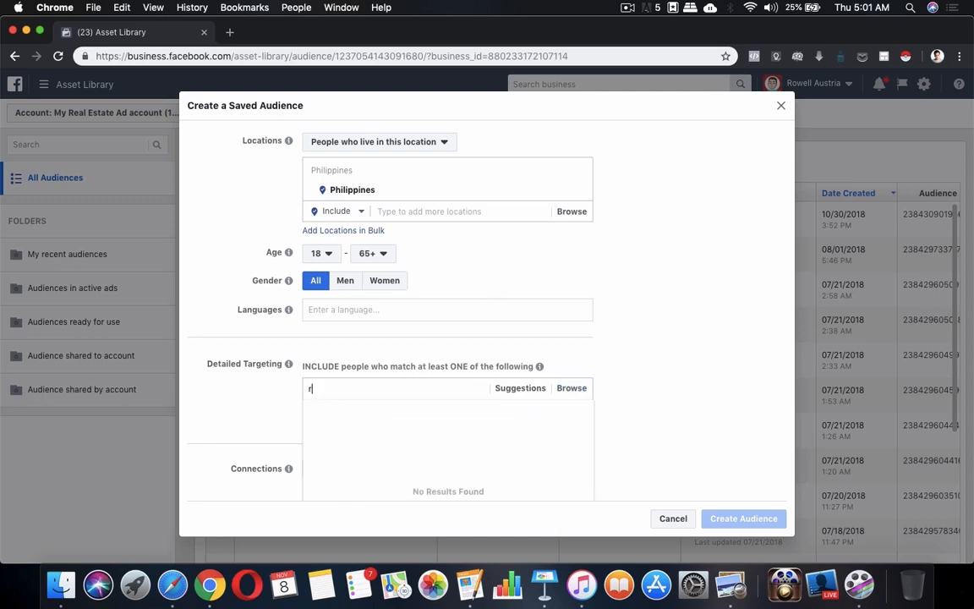
type("eal")
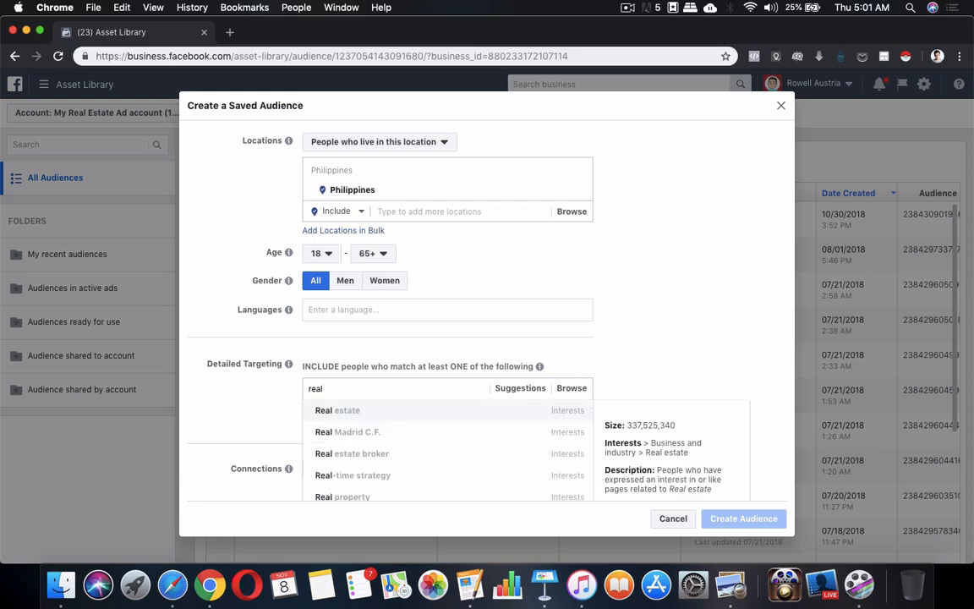
type(" estate")
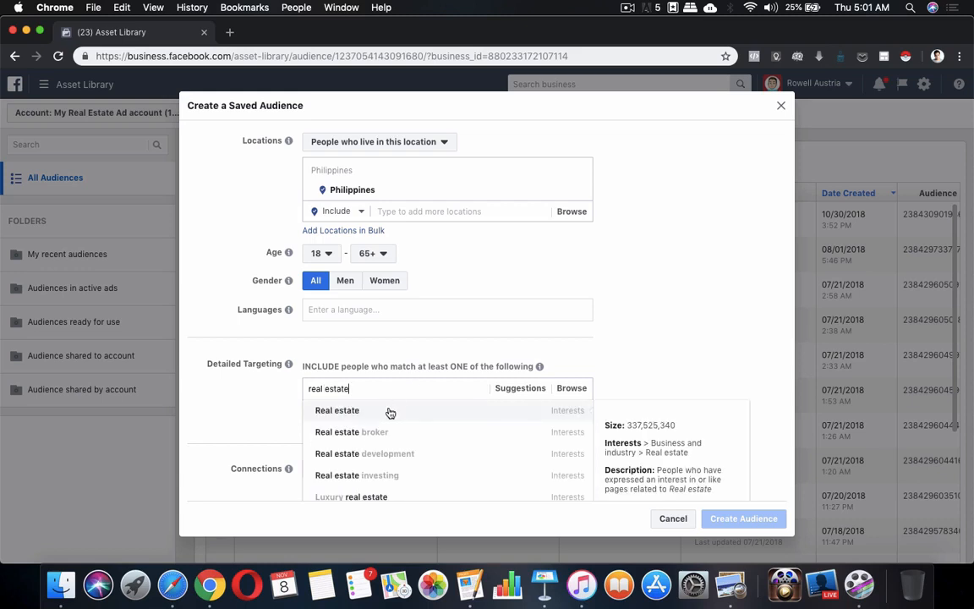
left_click(390, 413)
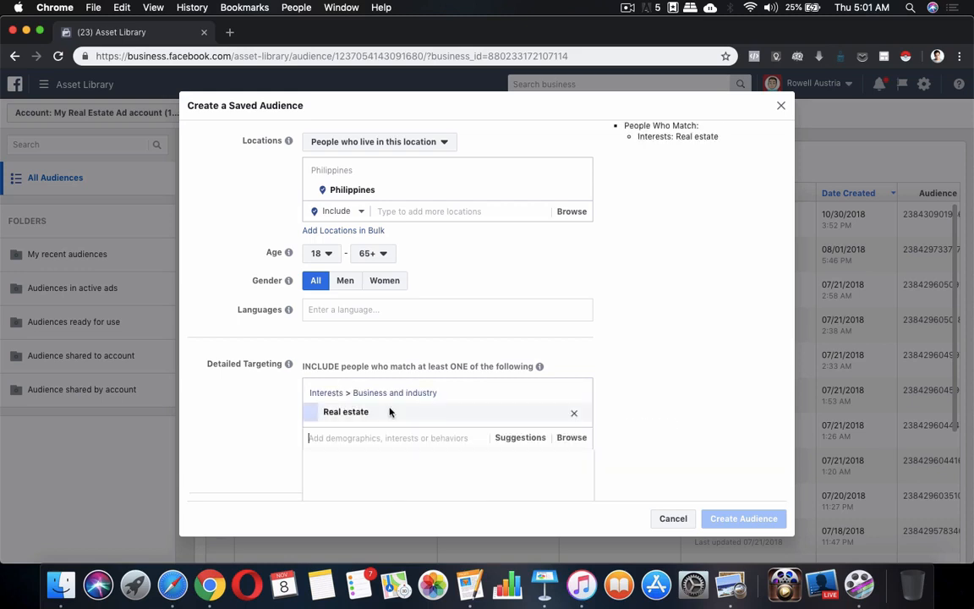
scroll(697, 355, "up", 3)
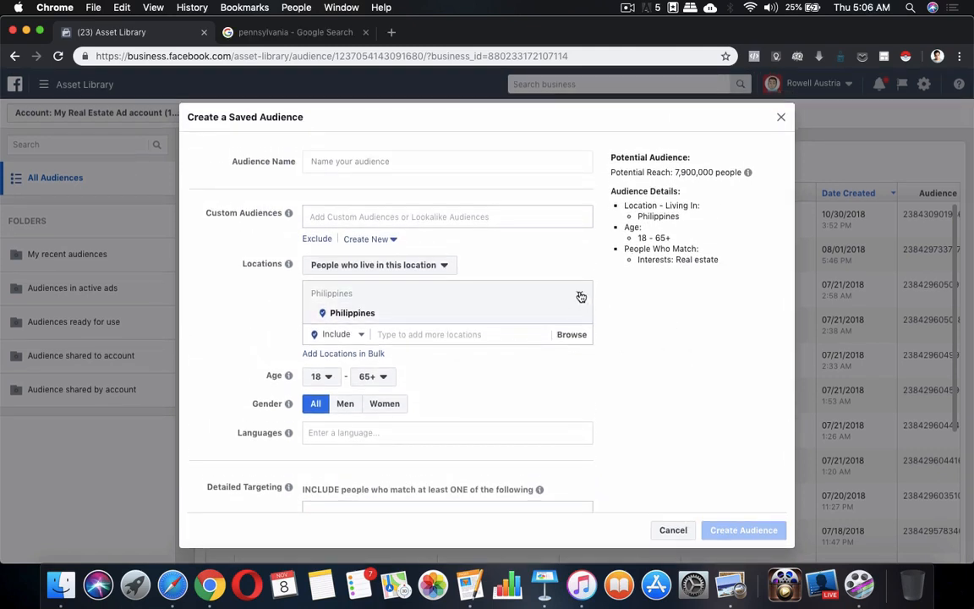
Replace Philippines with Pennsylvania, United States as the audience location.
left_click(581, 297)
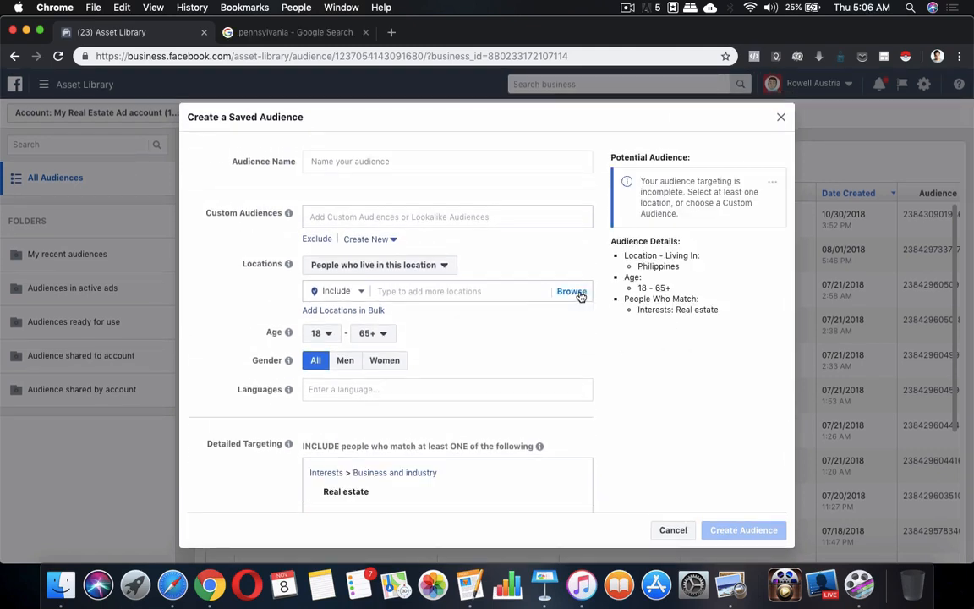
left_click(494, 291)
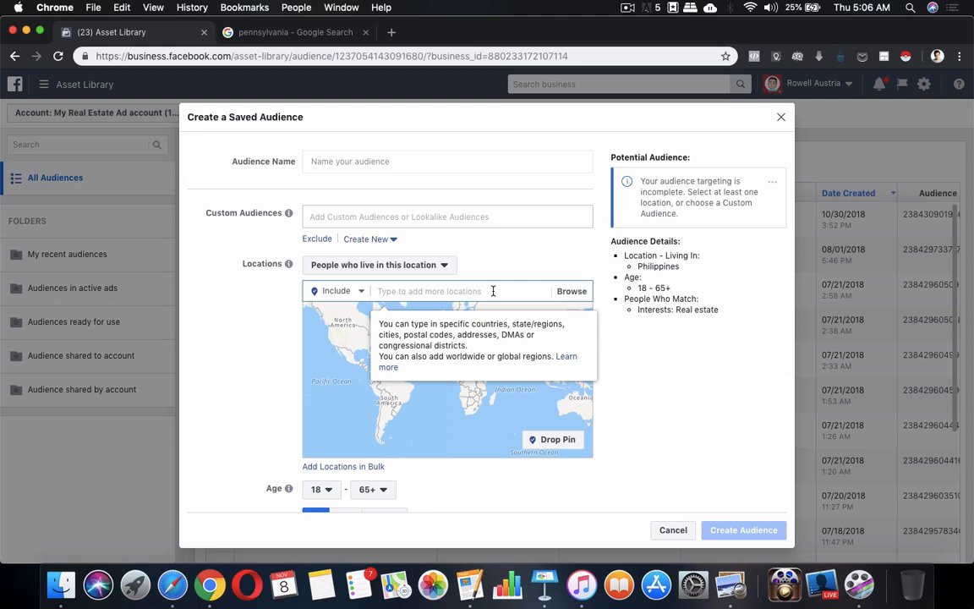
type("pen")
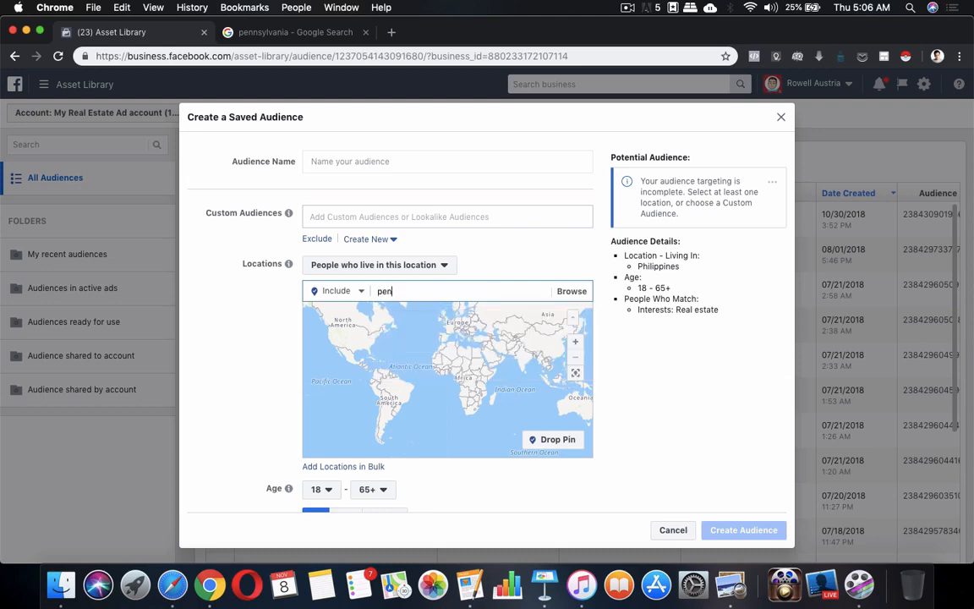
type("nsyl")
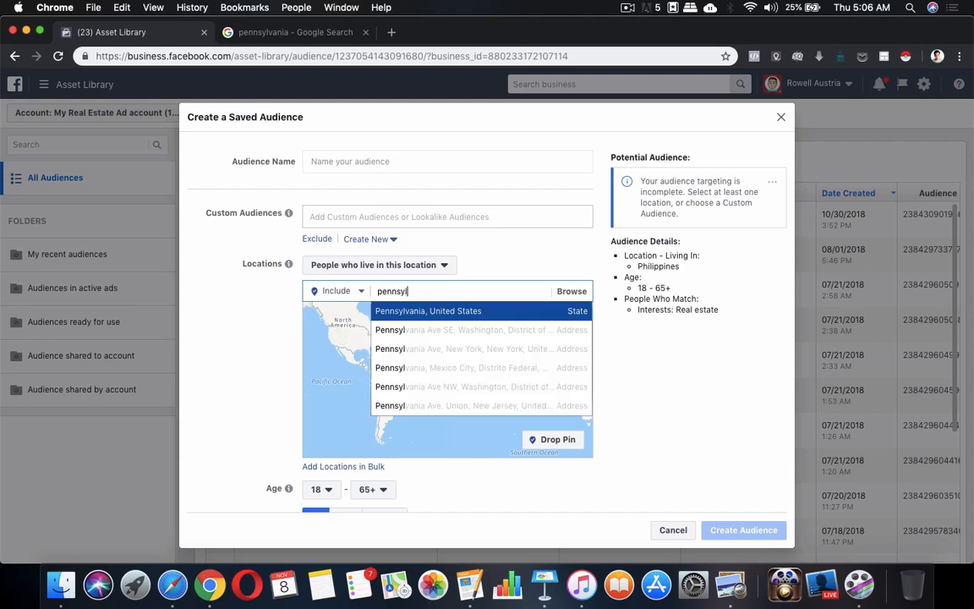
left_click(488, 319)
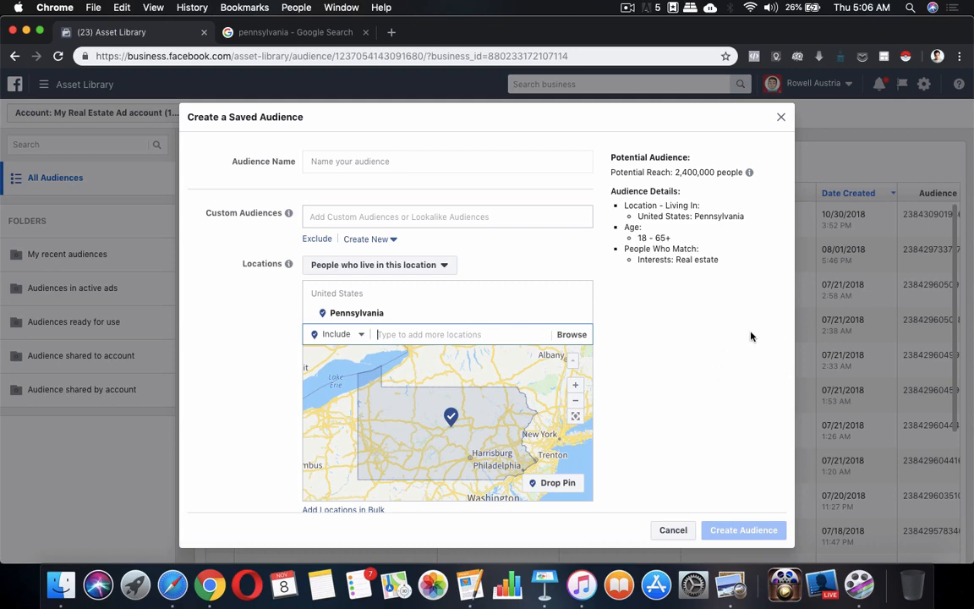
Set the audience age range to 40–50.
scroll(751, 337, "down", 2)
scroll(752, 337, "down", 2)
scroll(751, 337, "down", 1)
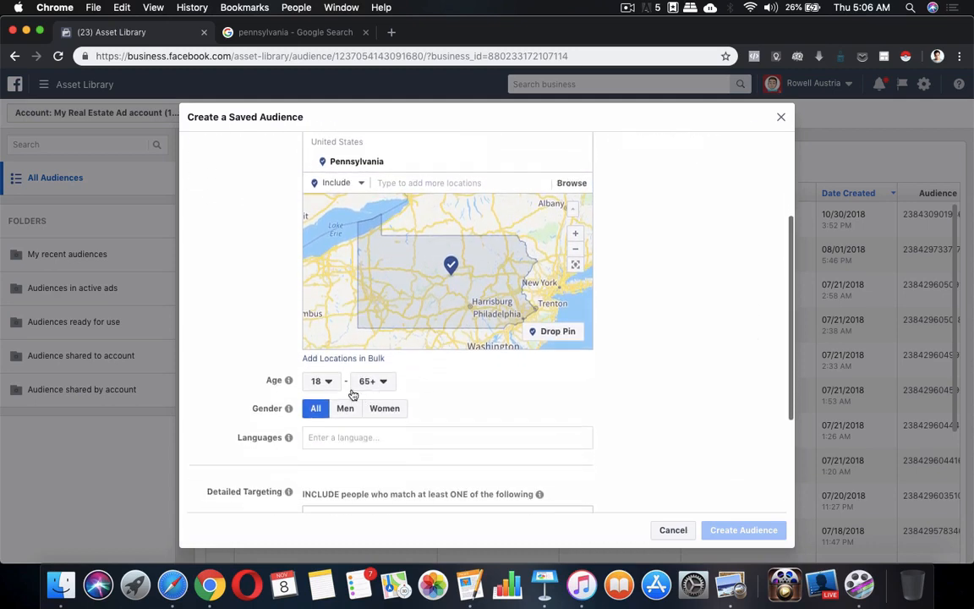
left_click(335, 383)
scroll(332, 345, "down", 10)
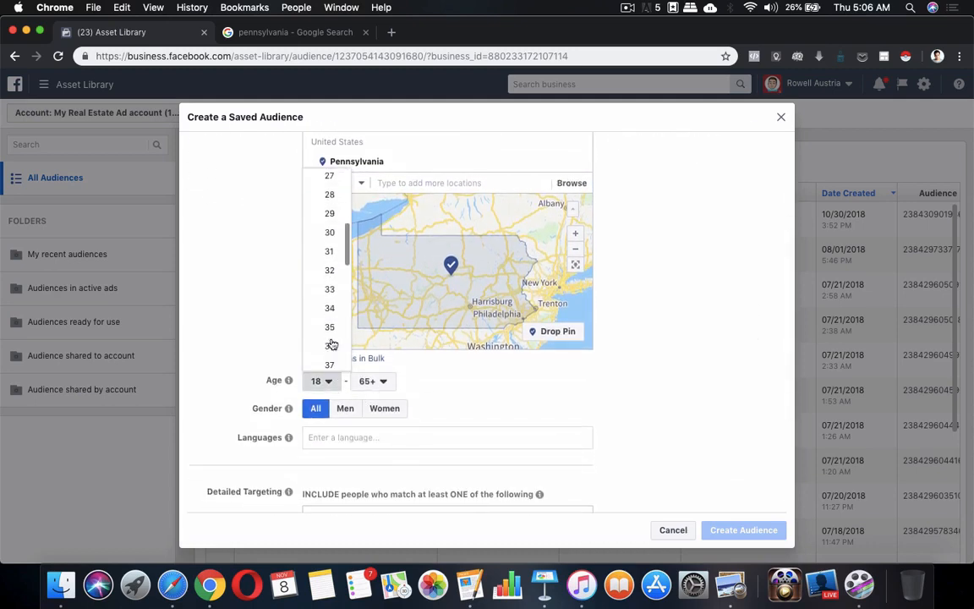
scroll(329, 272, "up", 4)
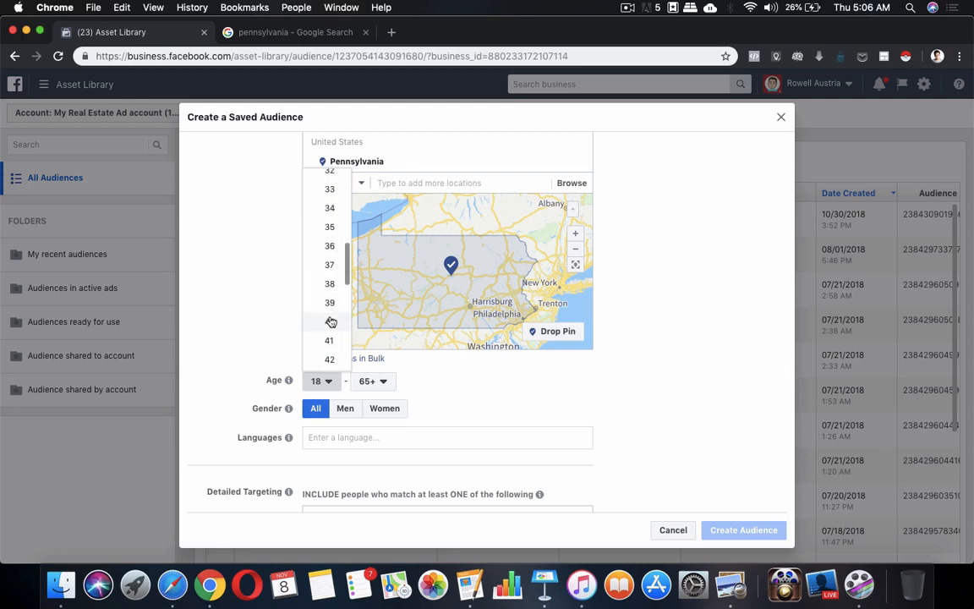
left_click(330, 321)
left_click(370, 381)
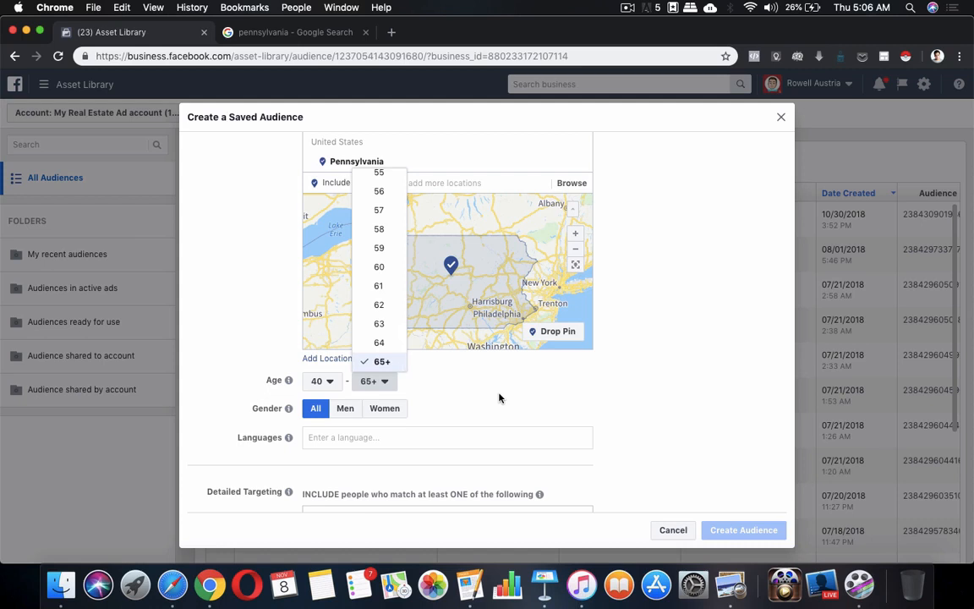
scroll(377, 287, "up", 2)
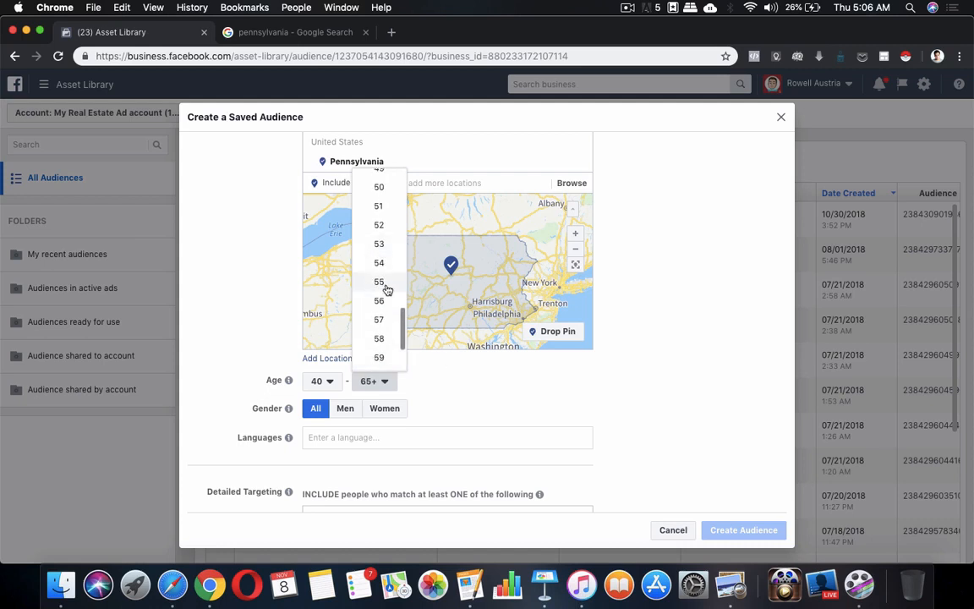
left_click(380, 187)
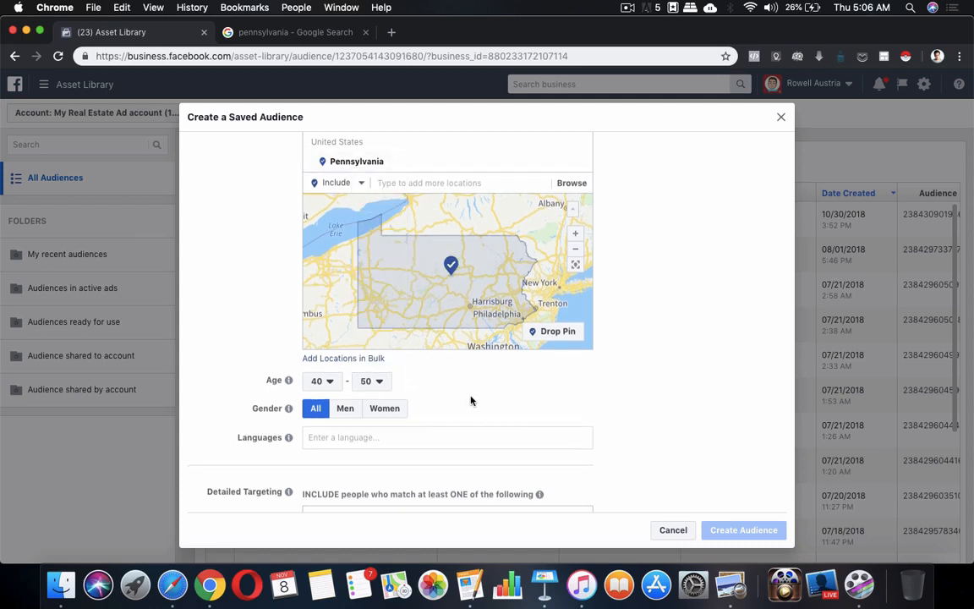
Add English (All) as the audience language.
scroll(491, 400, "down", 3)
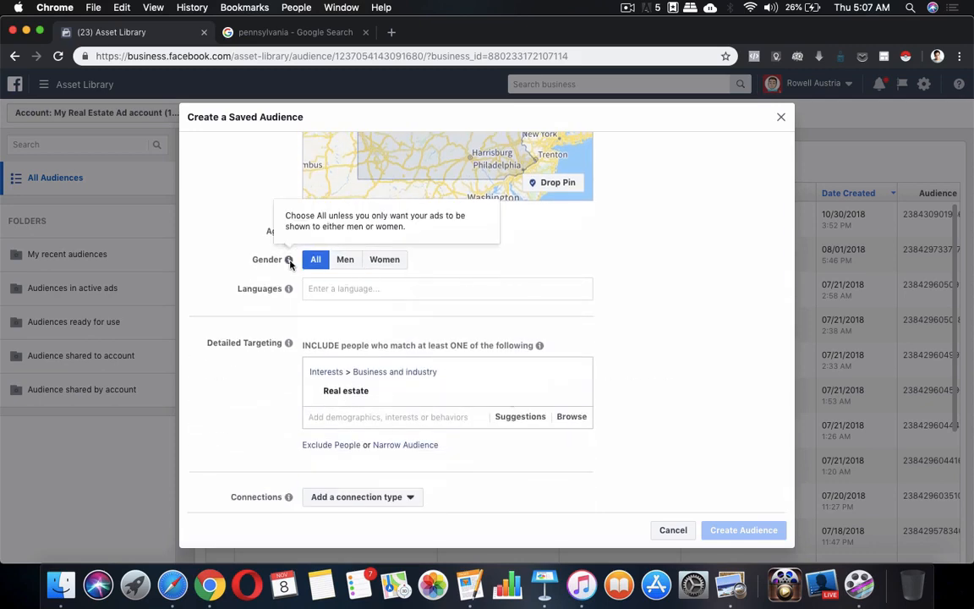
left_click(475, 290)
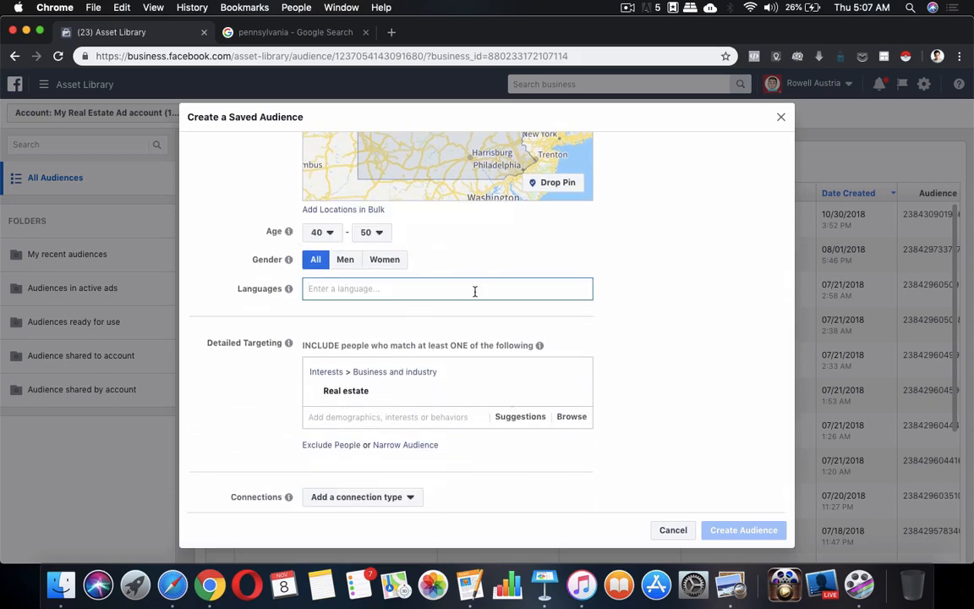
type("engl")
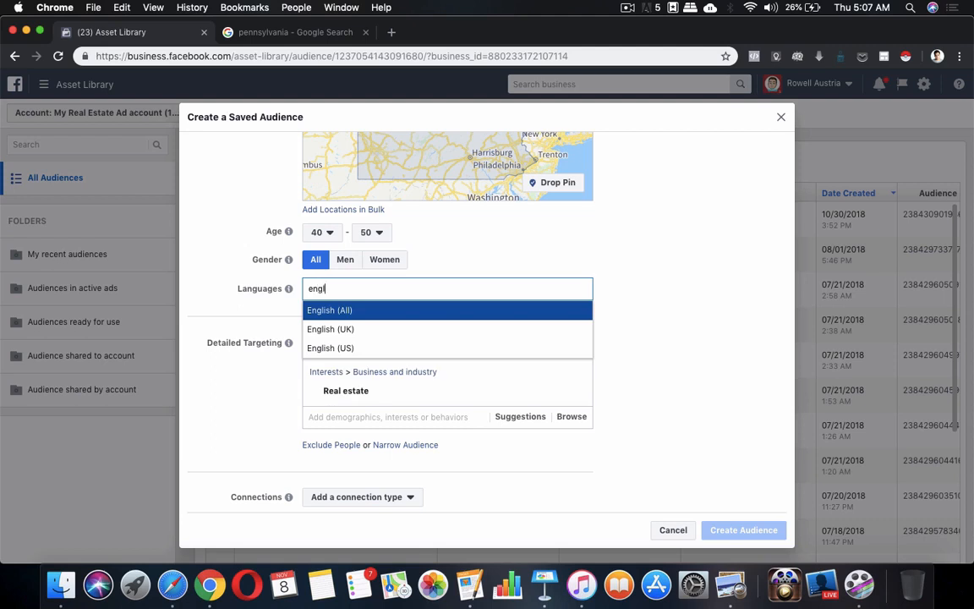
left_click(425, 310)
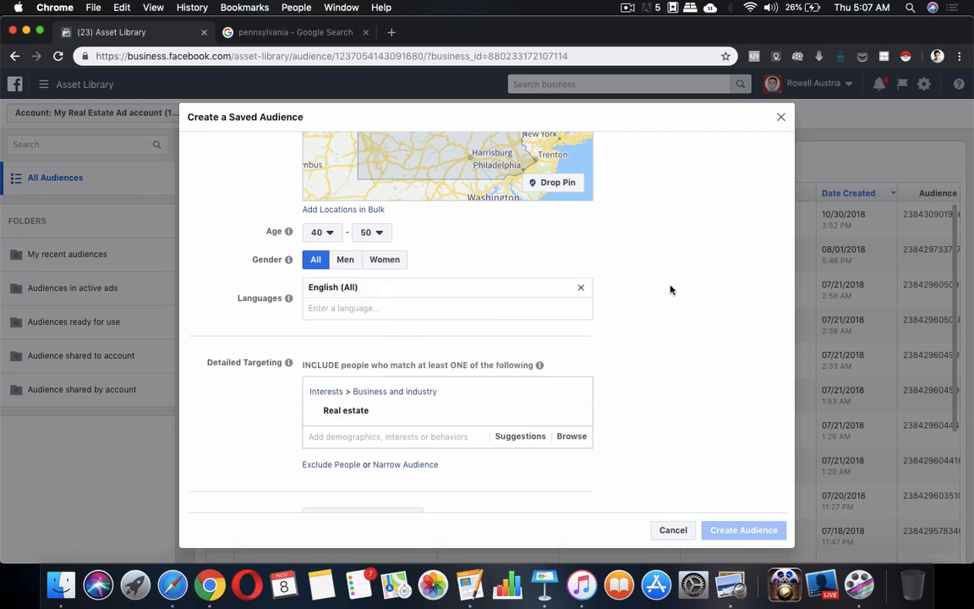
scroll(671, 290, "up", 4)
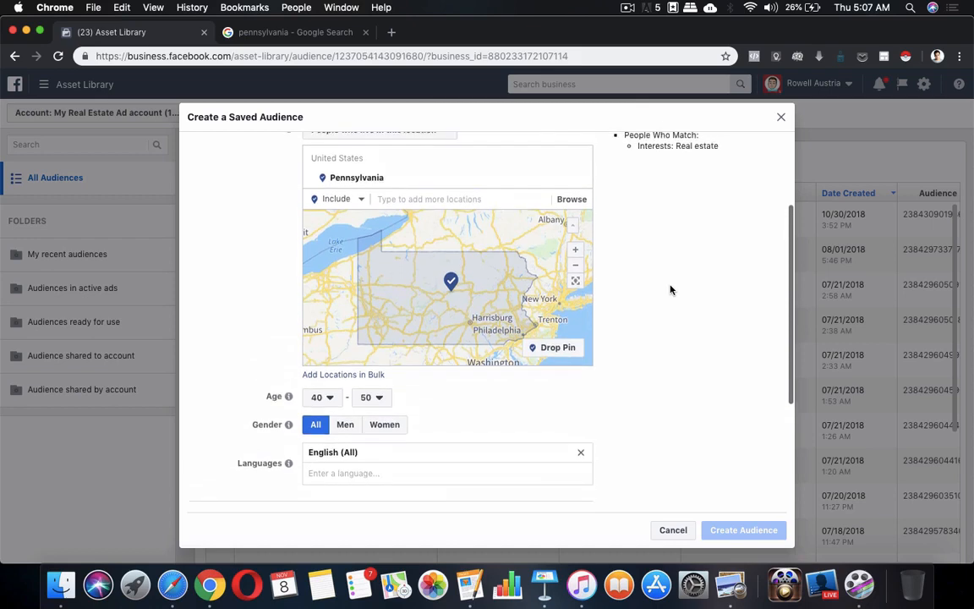
scroll(671, 290, "down", 1)
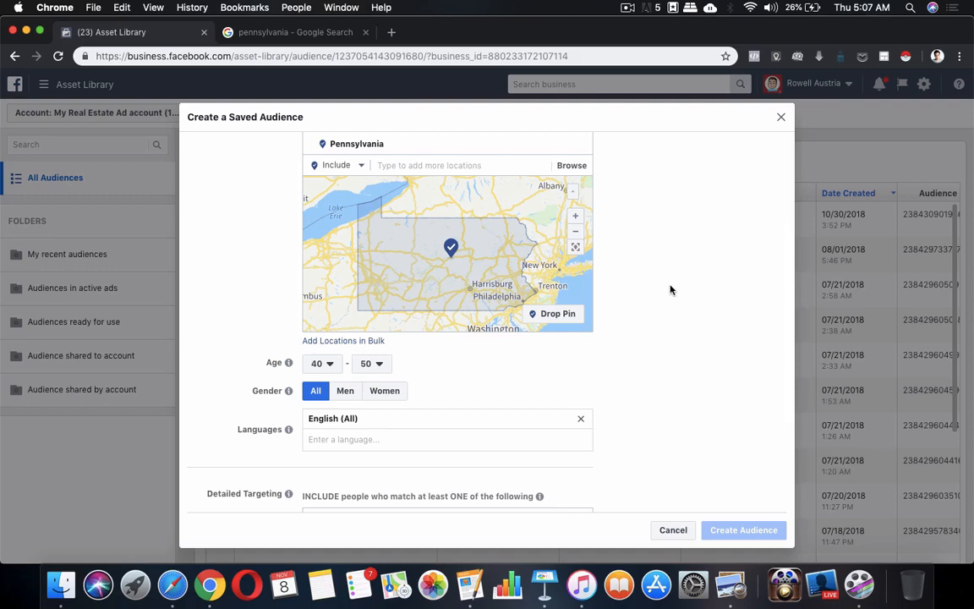
scroll(671, 290, "down", 5)
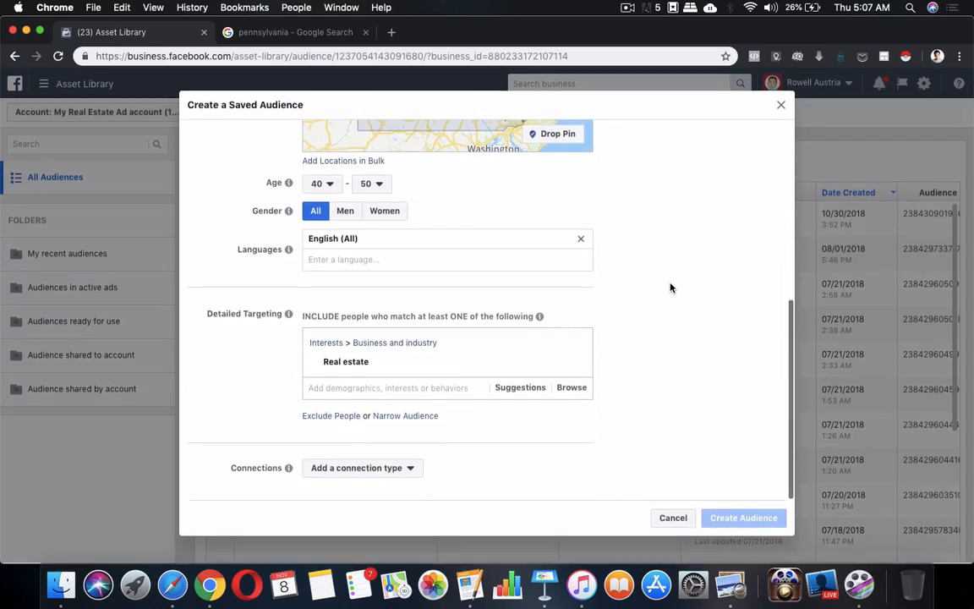
scroll(474, 482, "up", 8)
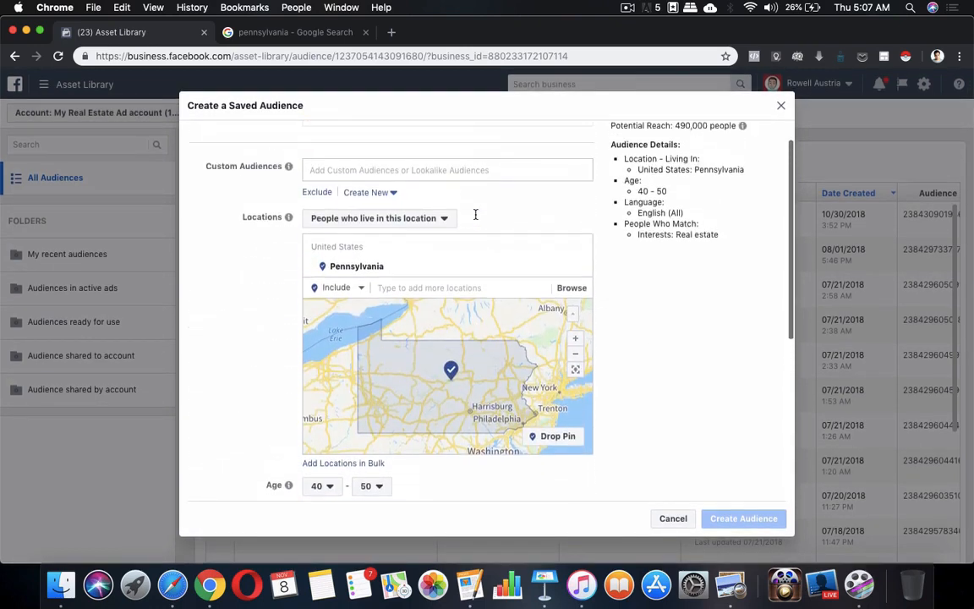
scroll(476, 215, "up", 2)
scroll(475, 254, "down", 7)
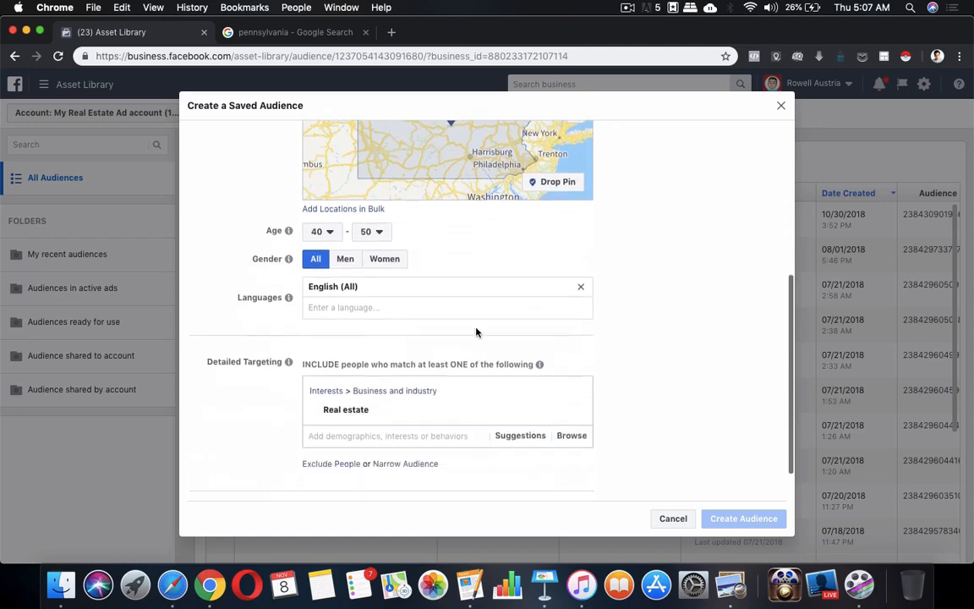
scroll(476, 332, "down", 2)
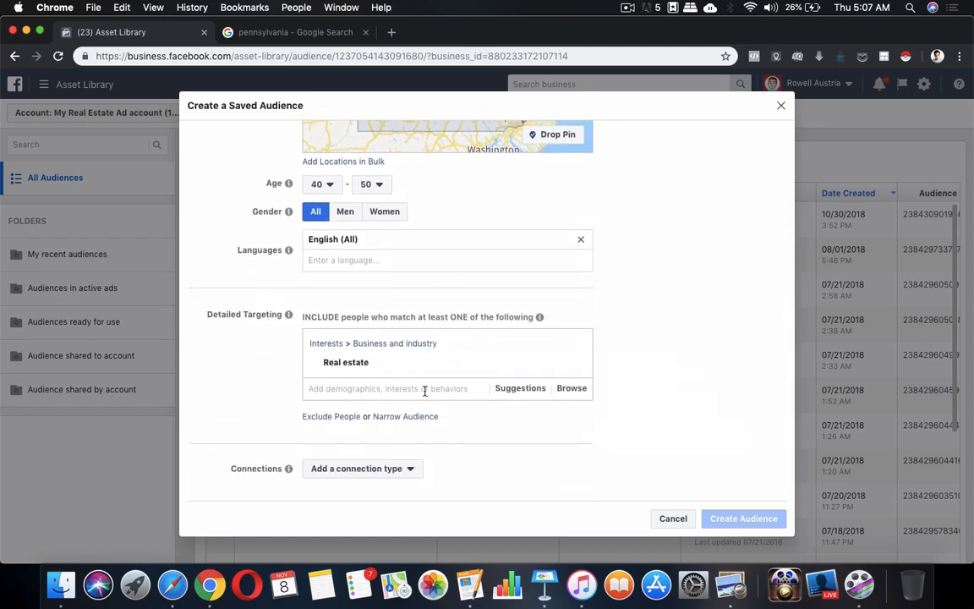
scroll(420, 406, "up", 8)
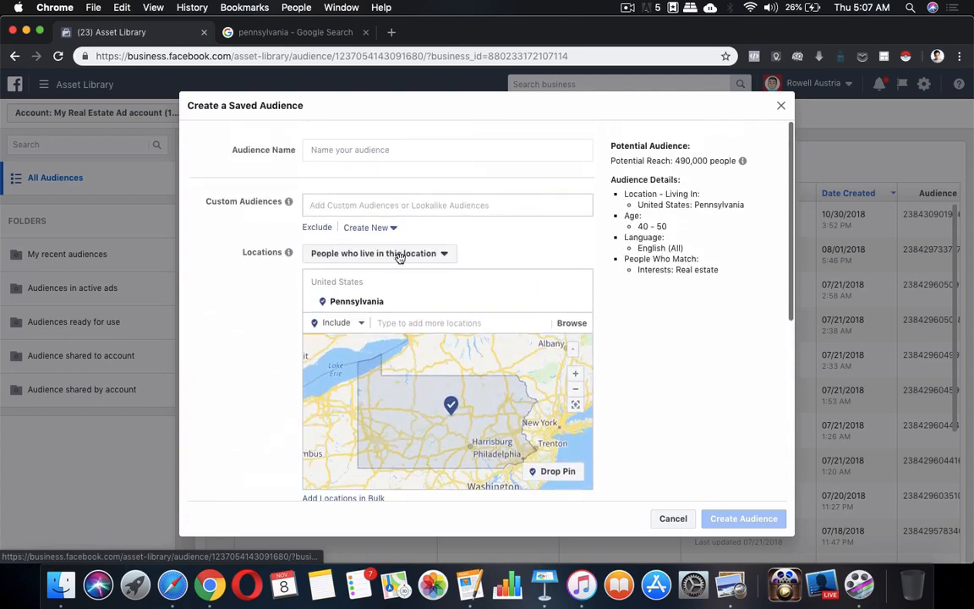
Type the audience name 'People who live in PA with interest in Real Estate', fixing typos.
left_click(433, 150)
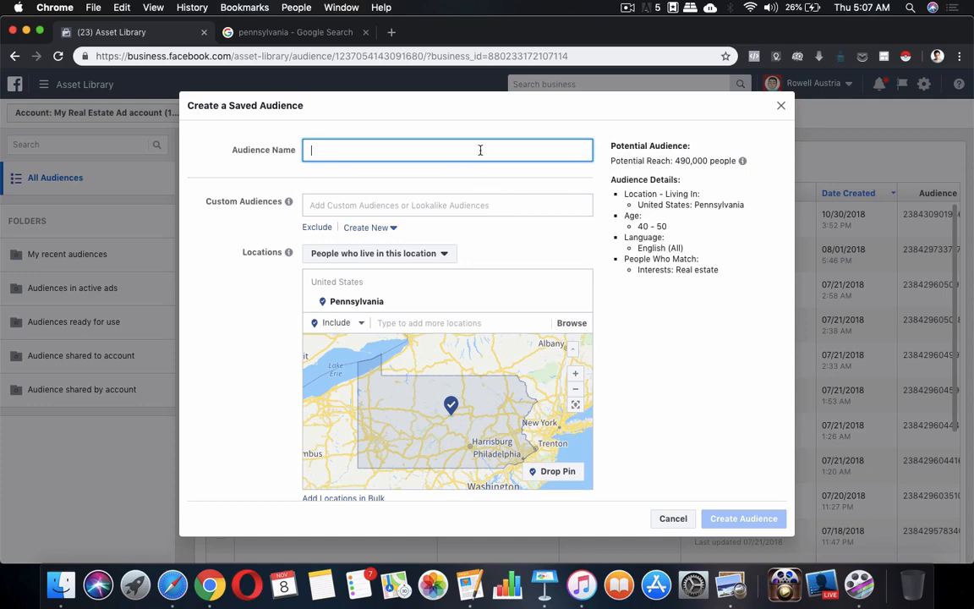
type("Peoplewho")
key("BackSpace")
key("BackSpace")
key("BackSpace")
key("BackSpace")
type("who i")
type("ive in OA")
key("BackSpace")
type("PA with")
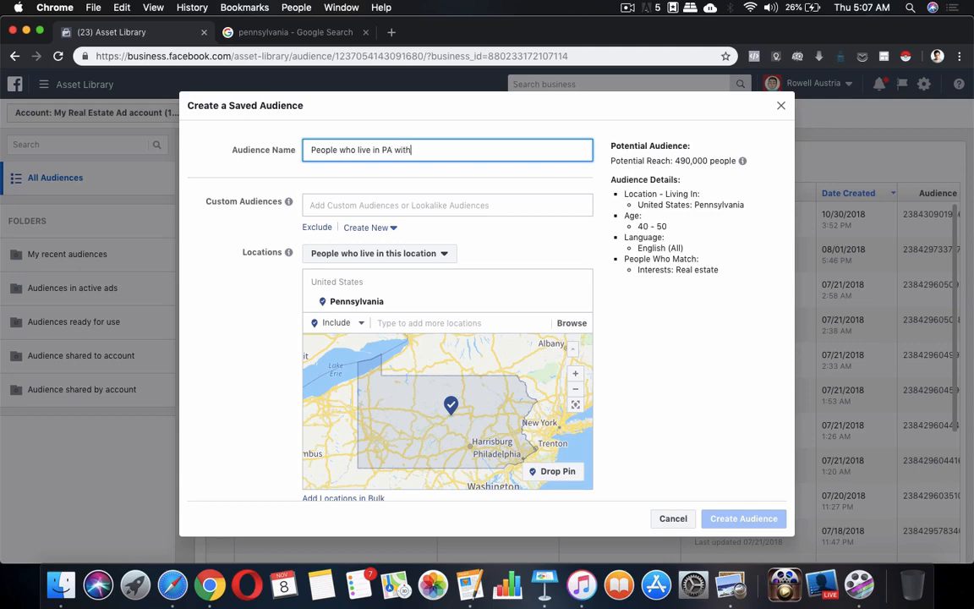
type(" interest in")
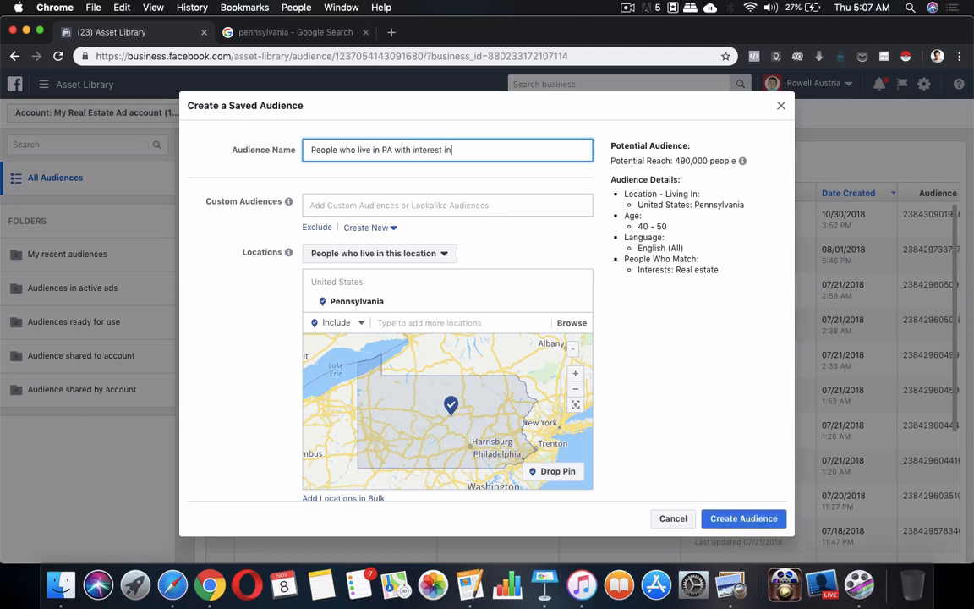
type(" Real Estate")
Review the settings and create the audience, which lists at 490,000 people, Ready.
left_click(696, 350)
scroll(689, 354, "down", 2)
scroll(673, 343, "up", 2)
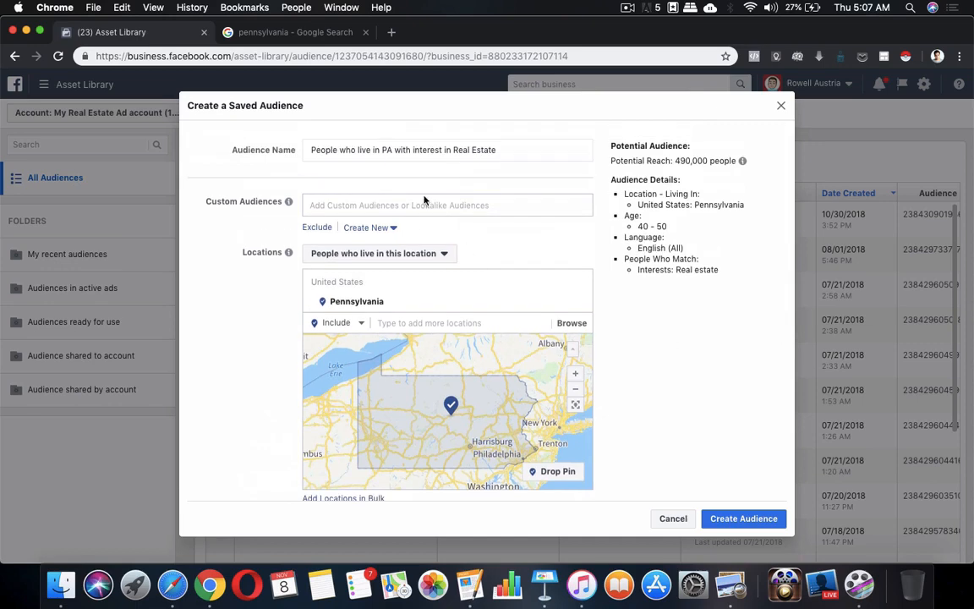
scroll(685, 352, "down", 3)
scroll(724, 486, "down", 3)
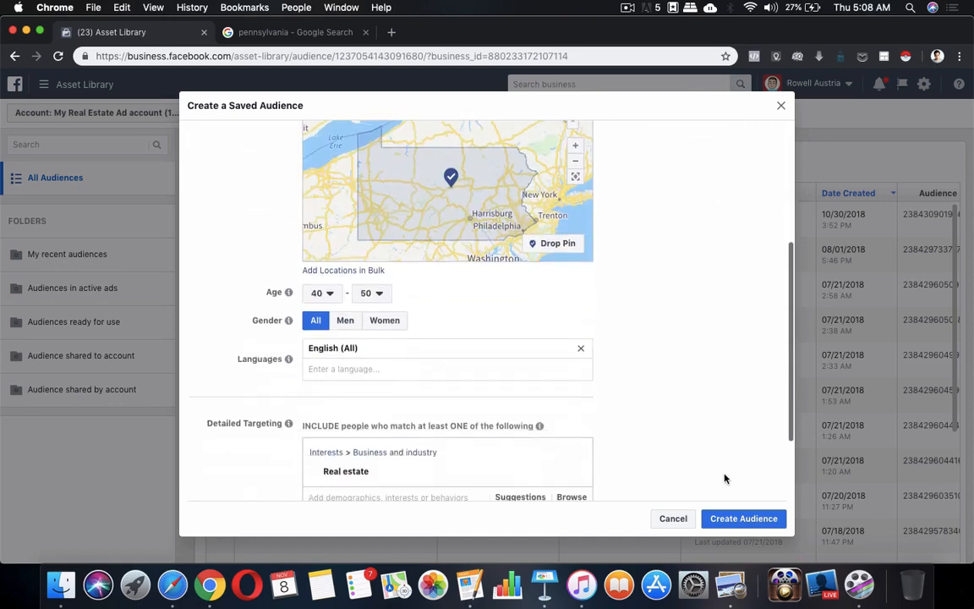
left_click(745, 519)
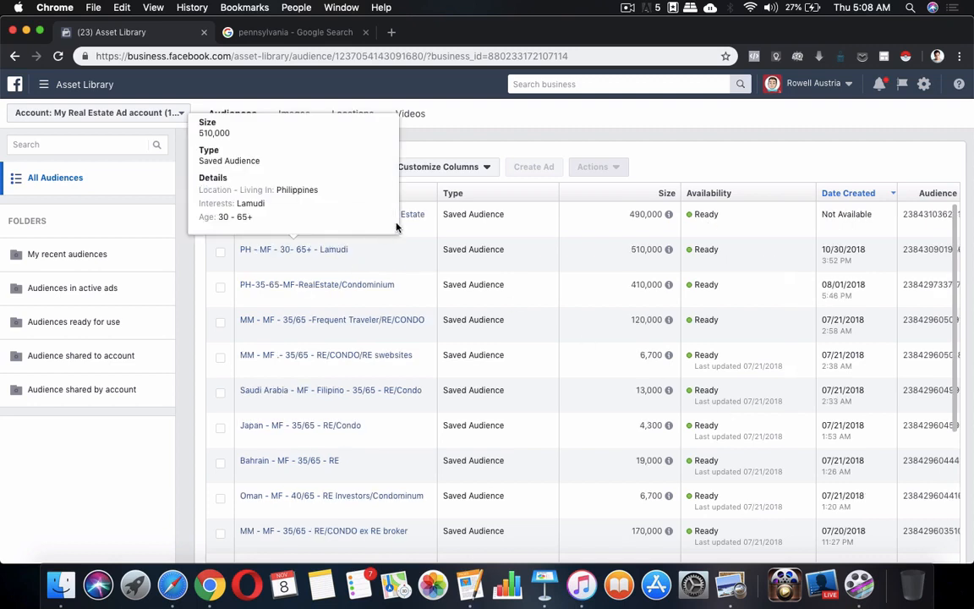
mouse_move(427, 221)
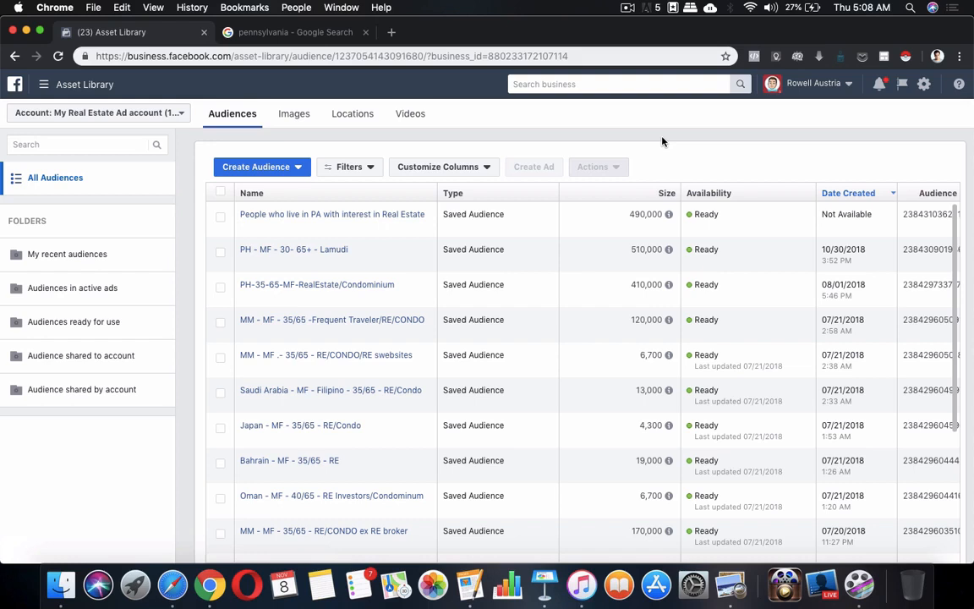
Open the tools navigation menu from the Asset Library's Audiences page.
left_click(627, 8)
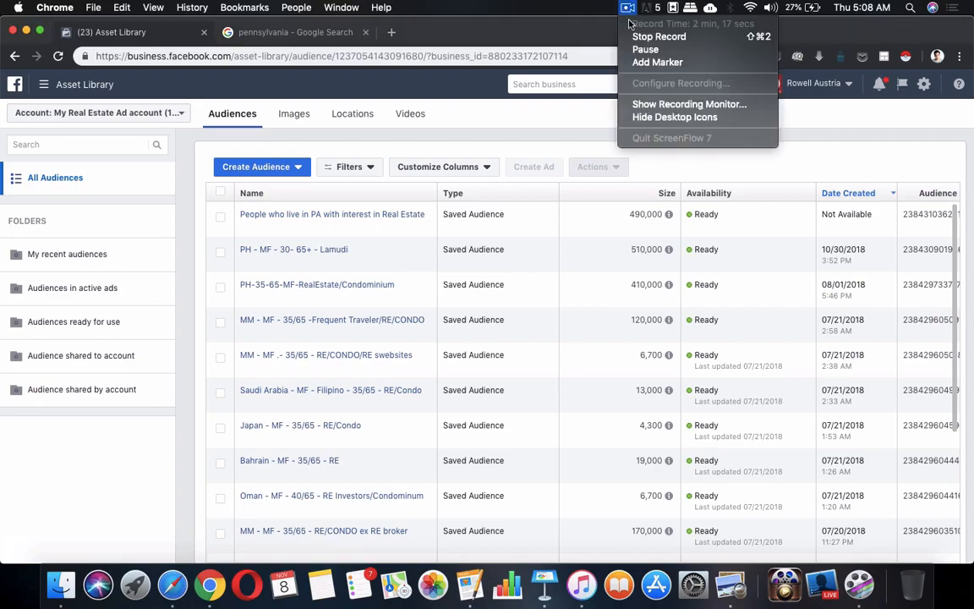
left_click(645, 49)
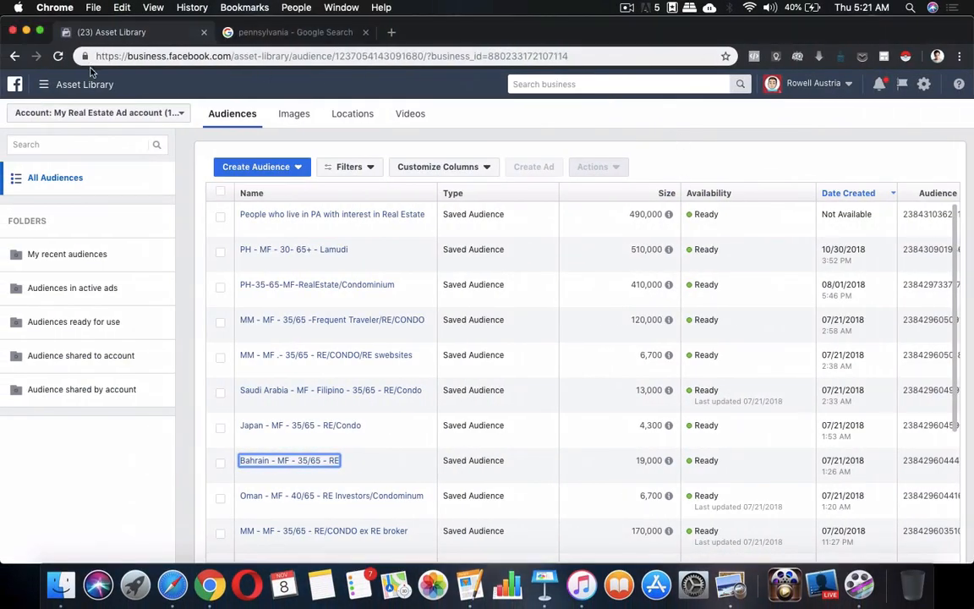
left_click(85, 84)
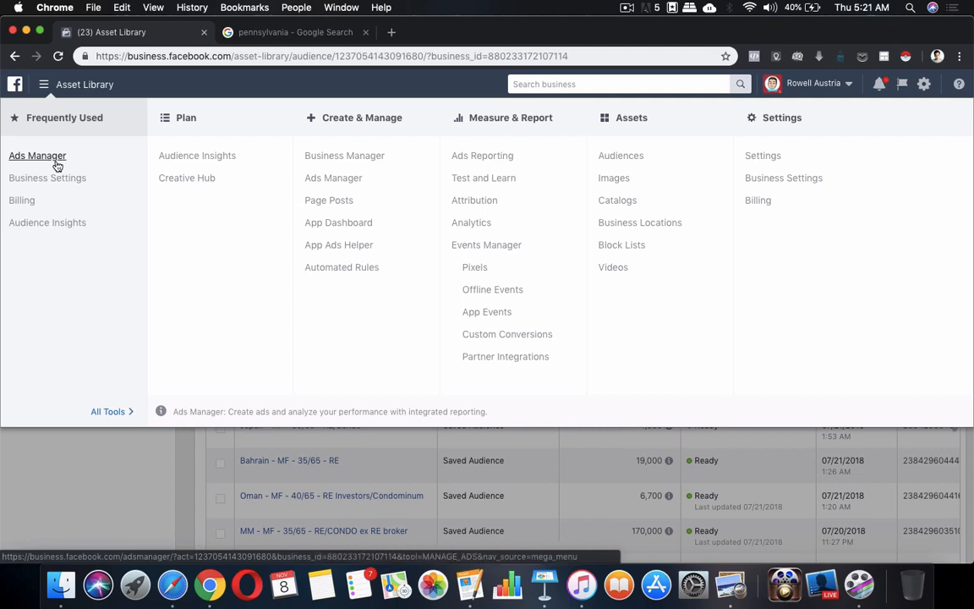
Go to Ads Manager, create a new campaign, and dismiss the 'Here is where you left off' dialog.
left_click(56, 162)
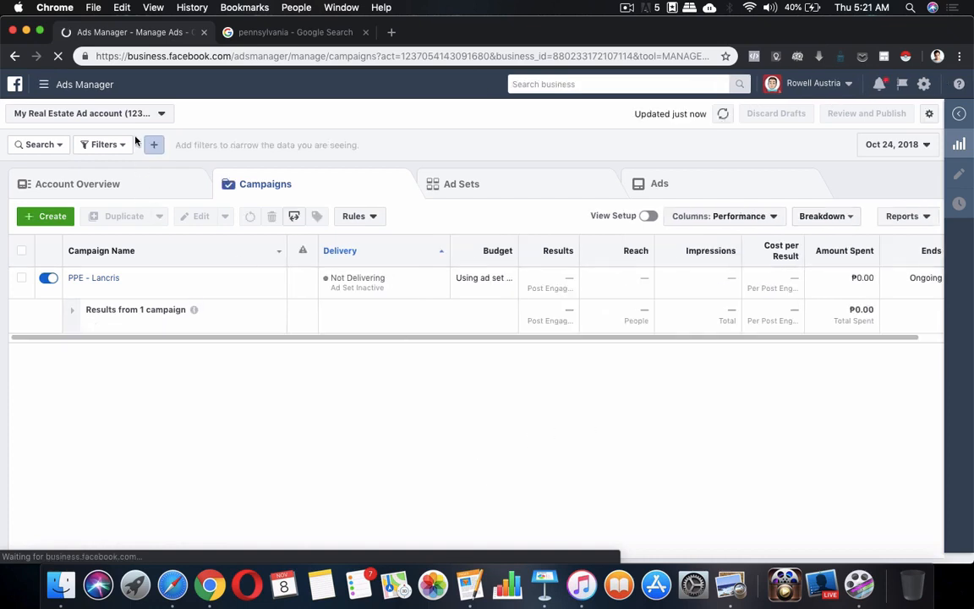
left_click(52, 218)
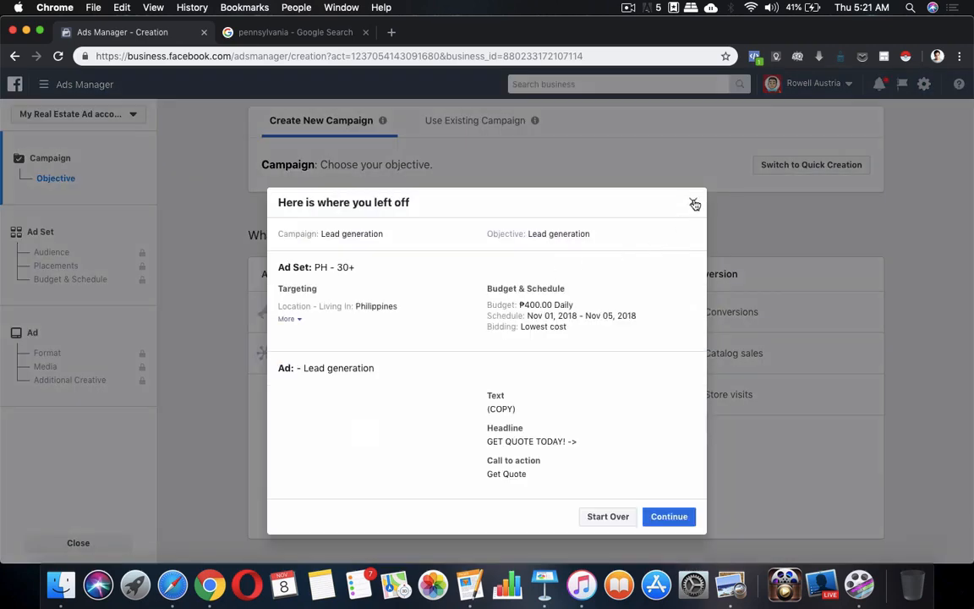
left_click(692, 202)
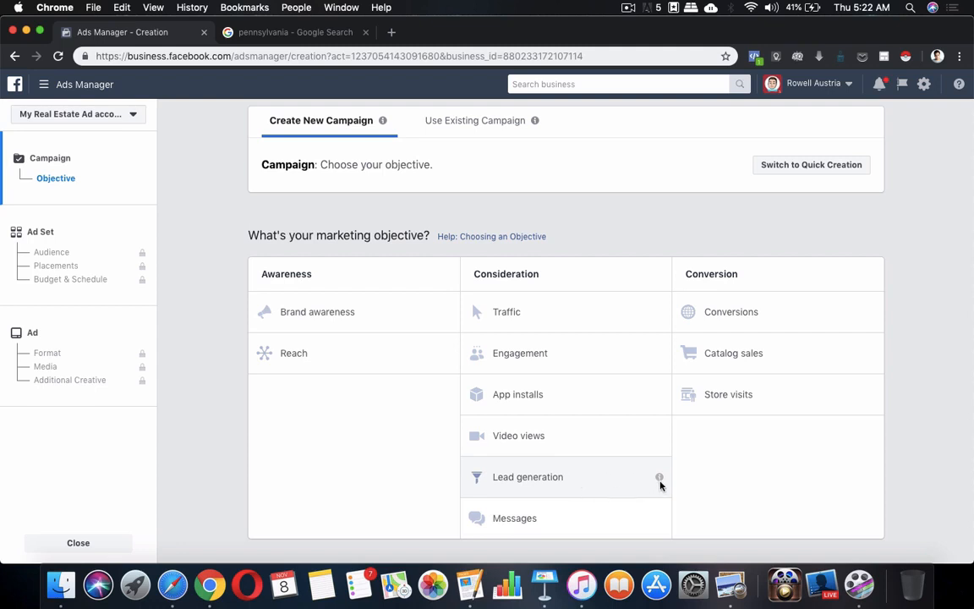
Choose the Lead generation objective, name the campaign 'Lead generation - PA leads', and continue to the ad set.
mouse_move(661, 479)
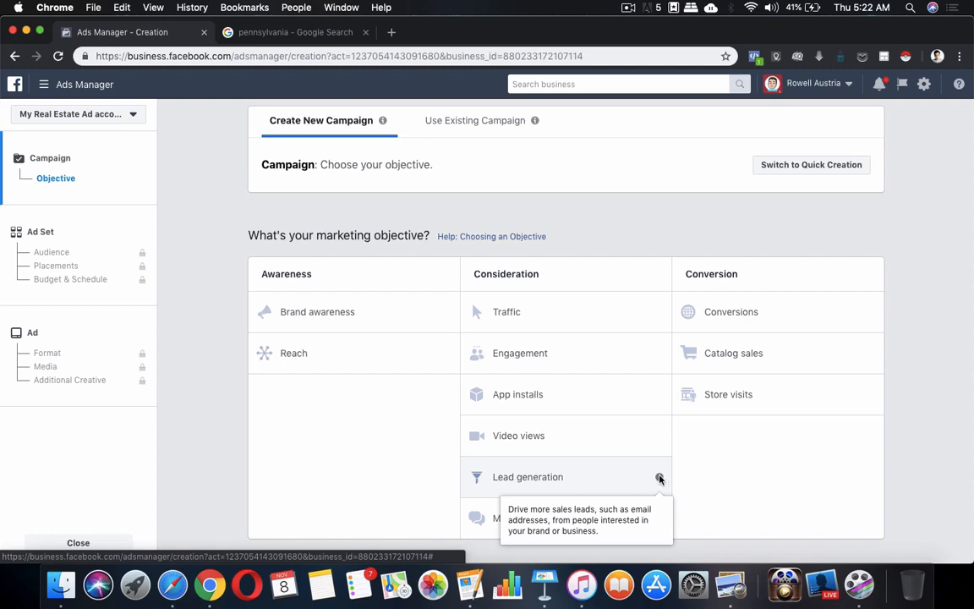
left_click(548, 478)
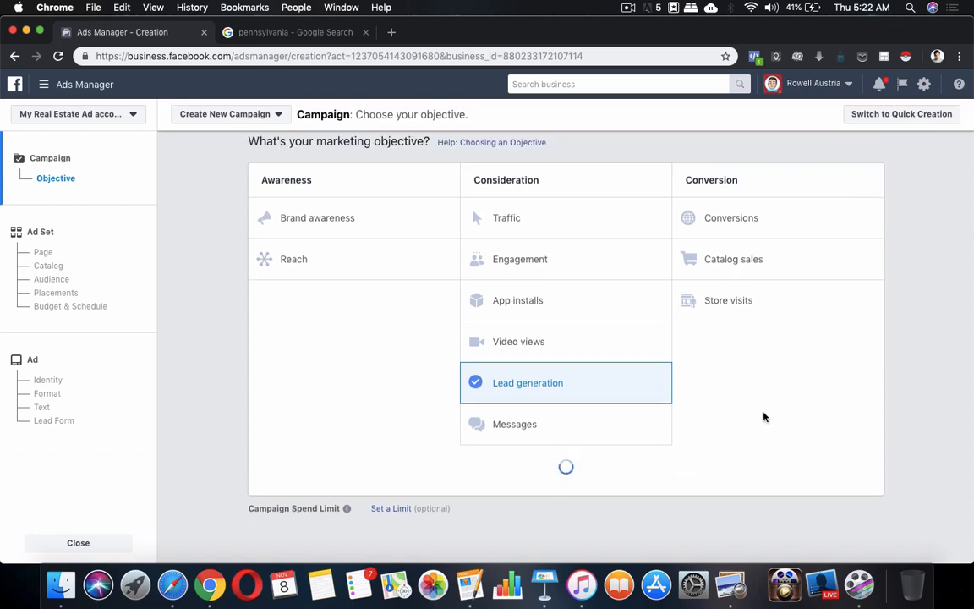
left_click(622, 384)
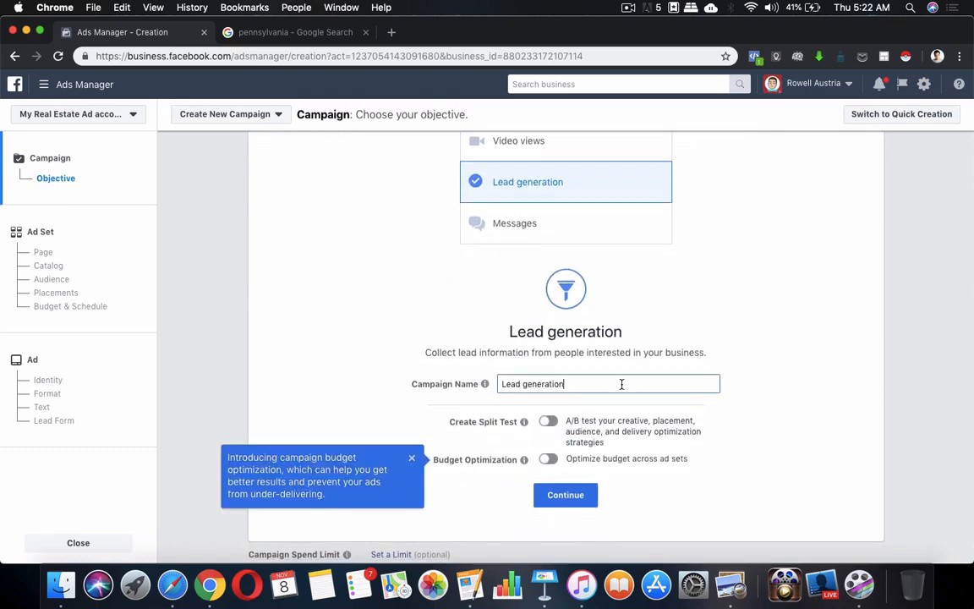
type("- PA leads")
left_click(412, 457)
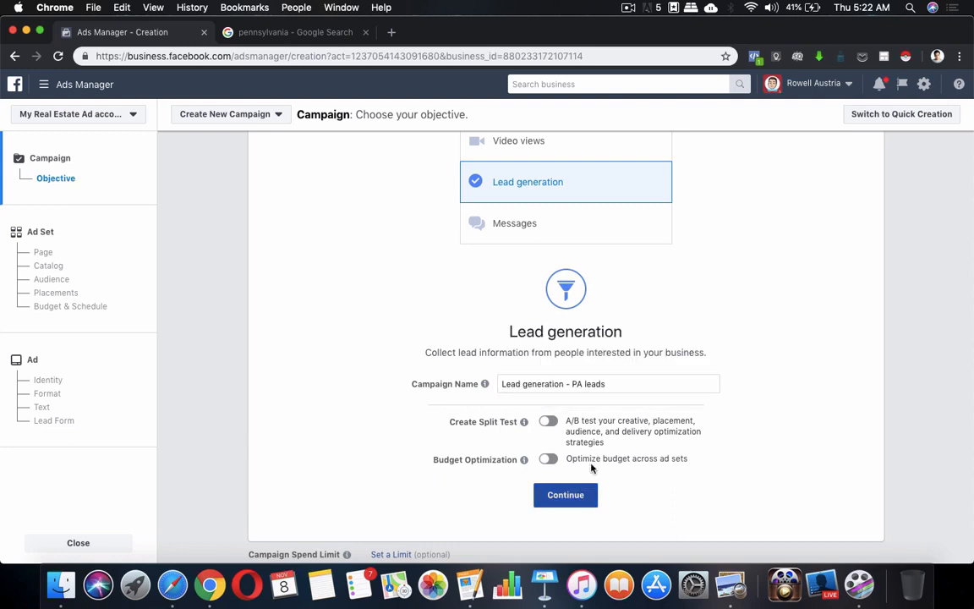
left_click(575, 500)
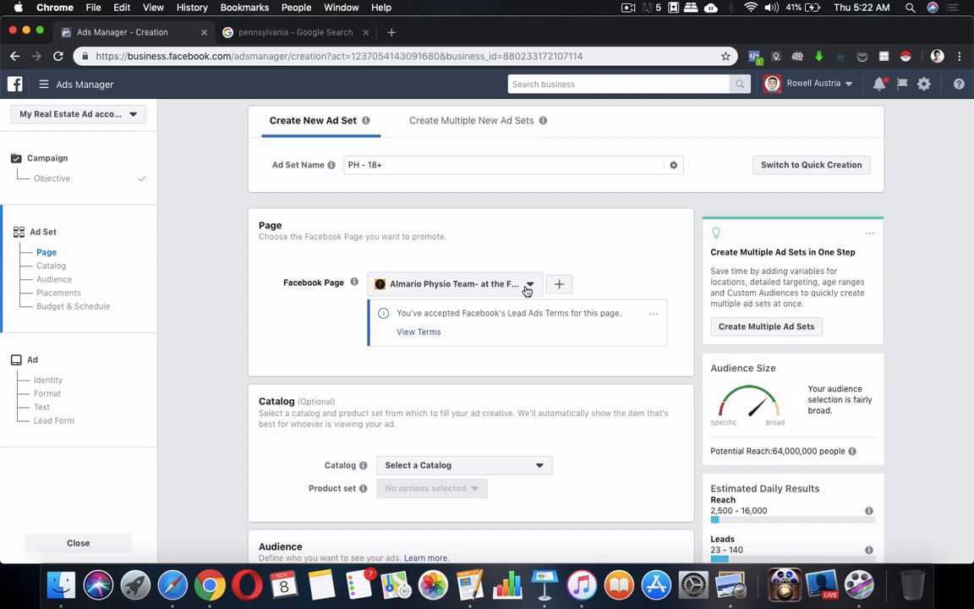
Replace the physio team page with the owner's own Page from their business account.
left_click(526, 290)
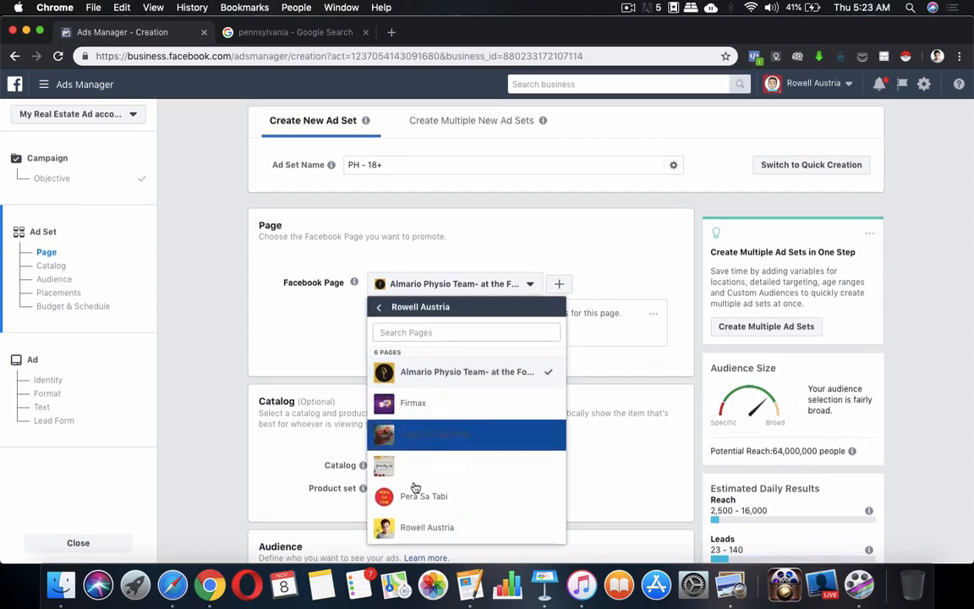
left_click(379, 307)
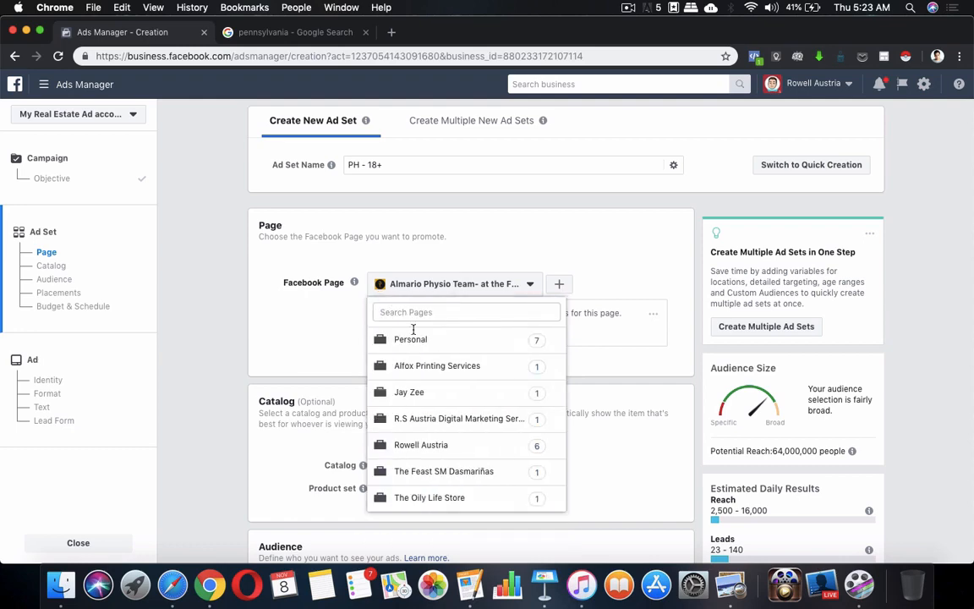
left_click(428, 446)
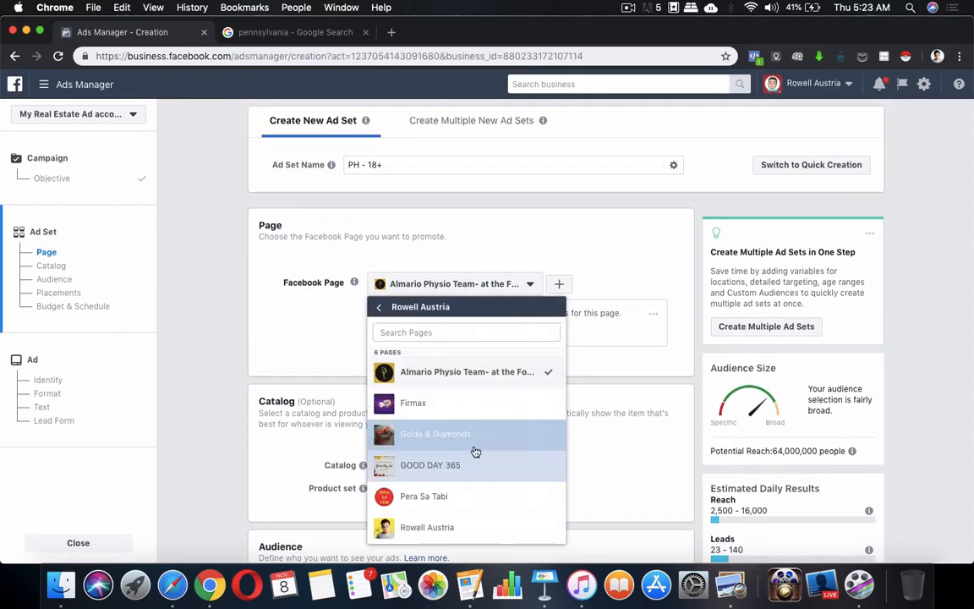
left_click(448, 525)
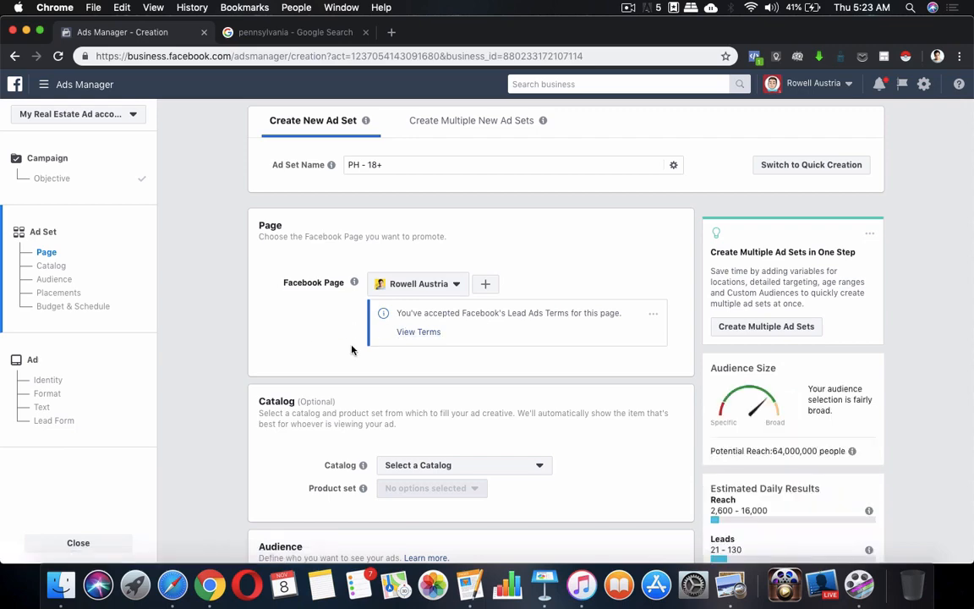
scroll(431, 337, "down", 5)
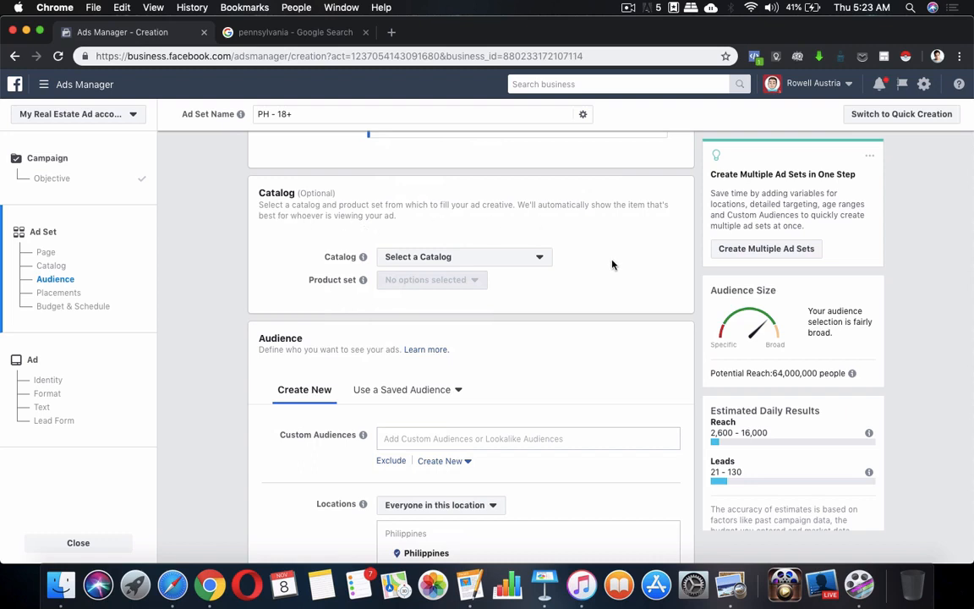
scroll(613, 265, "down", 3)
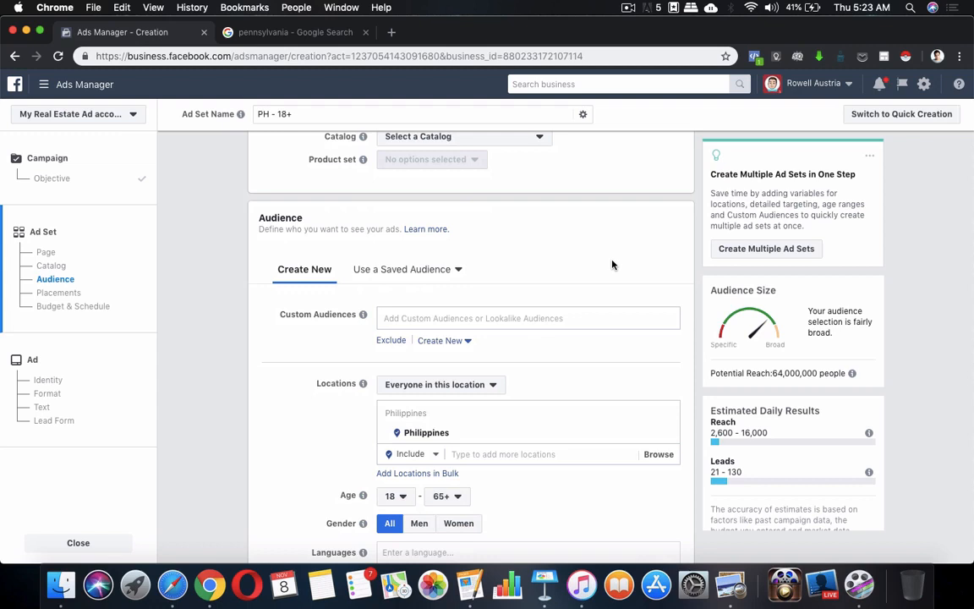
scroll(613, 265, "down", 1)
scroll(613, 264, "down", 1)
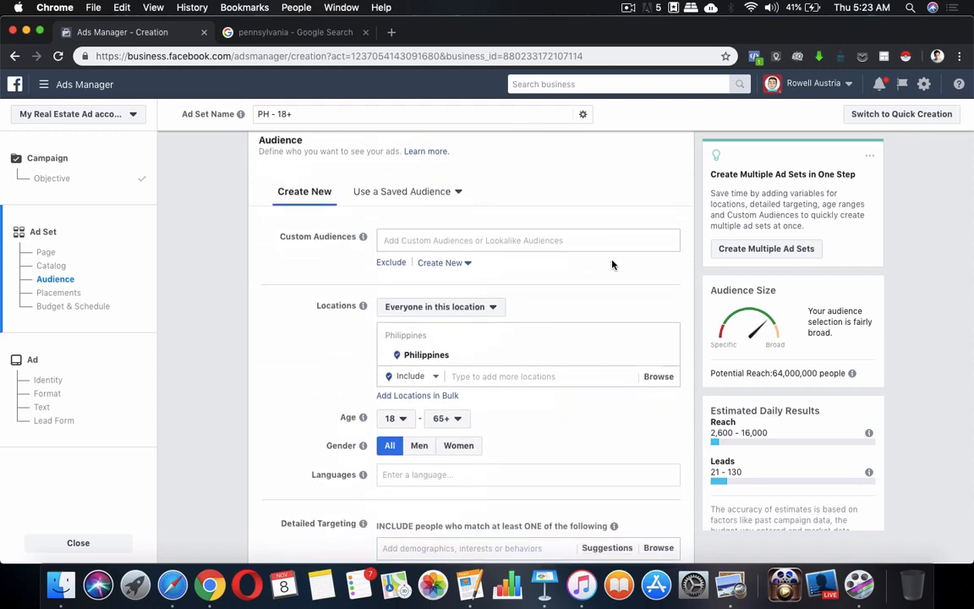
Apply the saved audience 'People who live in PA with interest in Real Estate' to the ad set.
left_click(457, 191)
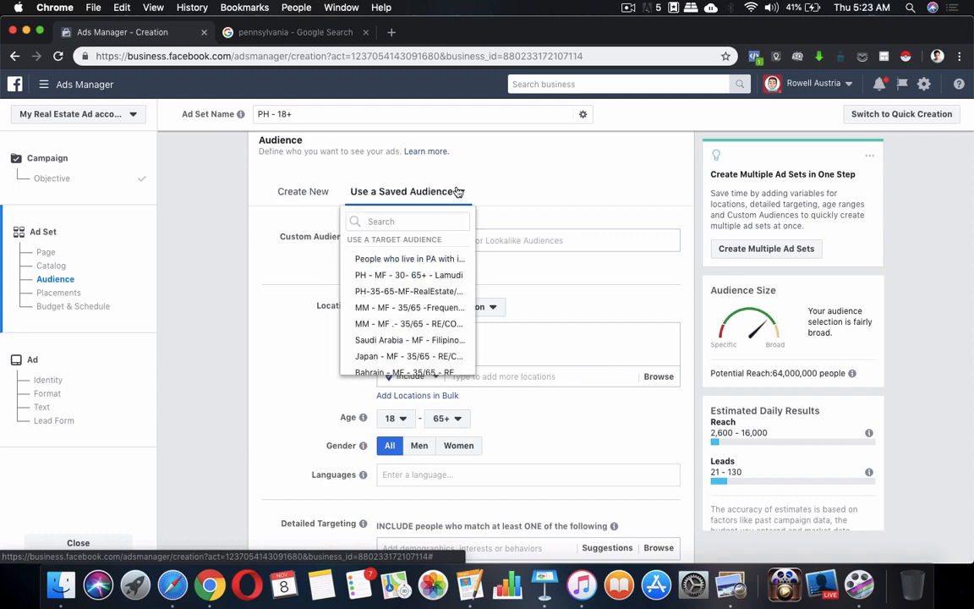
left_click(433, 262)
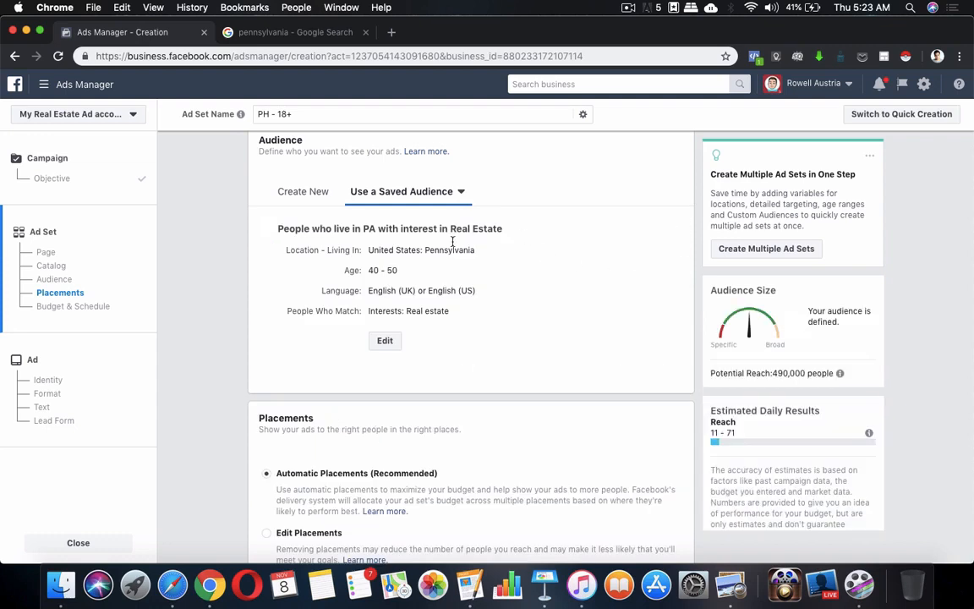
scroll(501, 307, "down", 2)
scroll(501, 307, "down", 3)
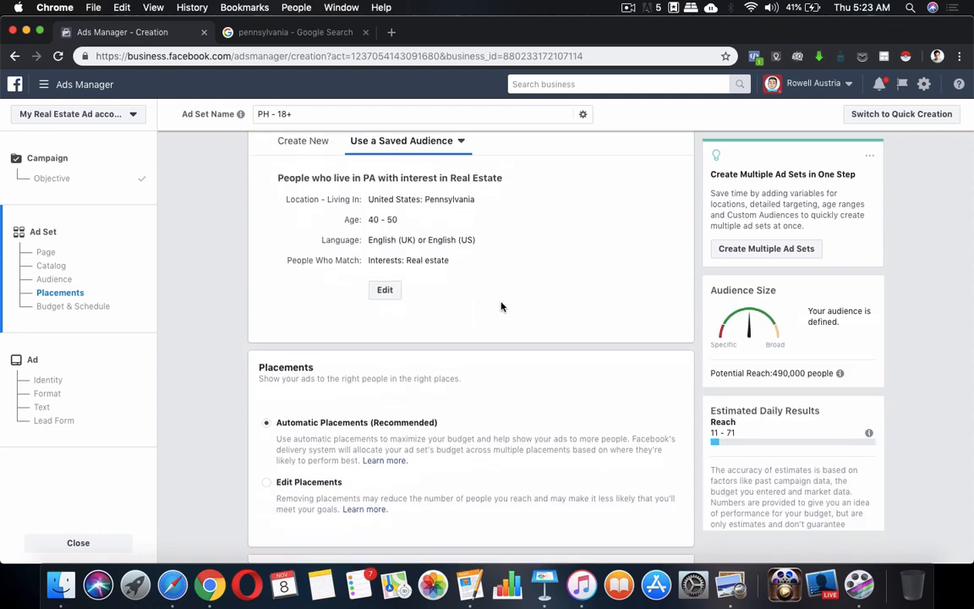
scroll(501, 307, "down", 4)
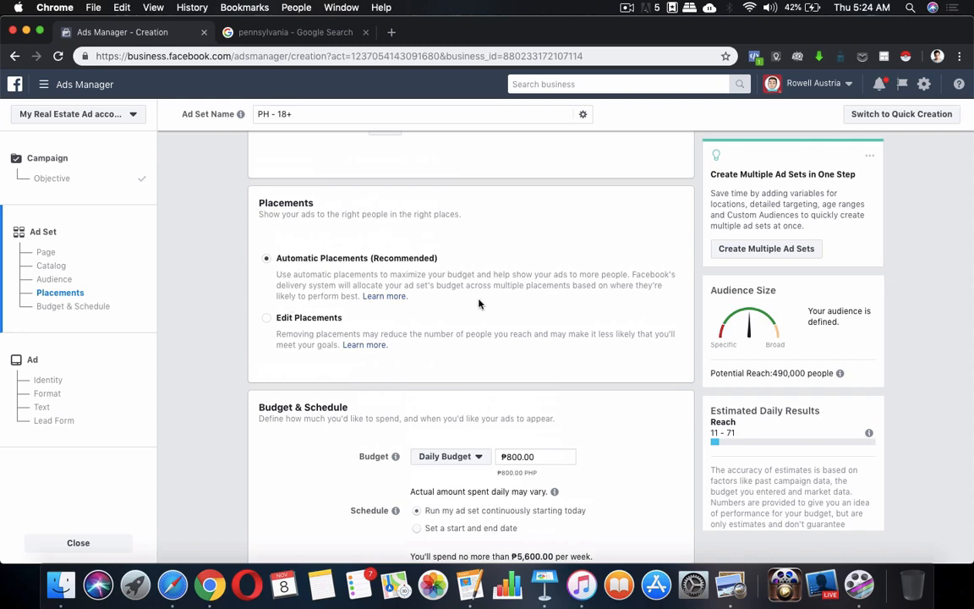
scroll(479, 303, "down", 2)
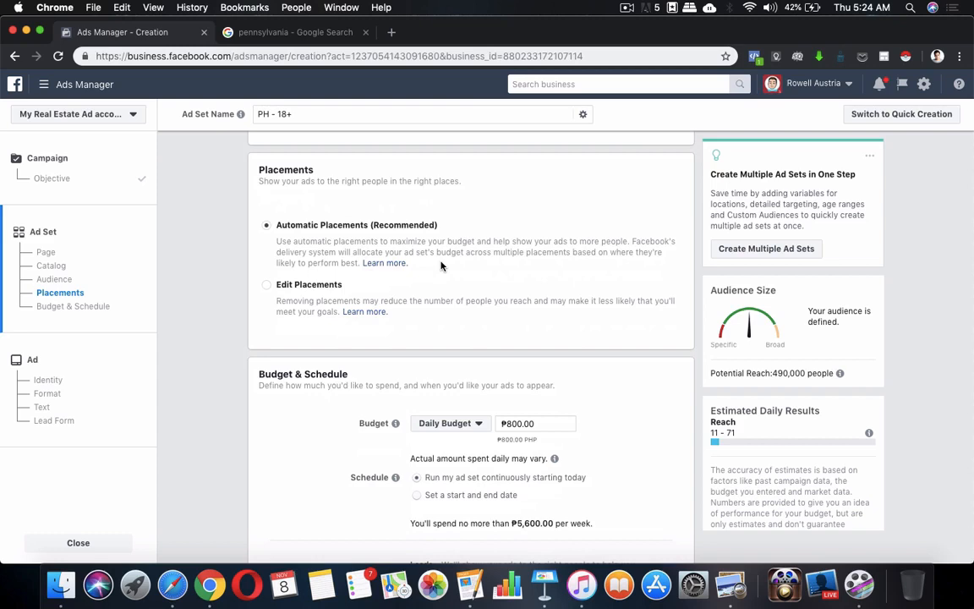
Switch the ad set from automatic placements to Edit Placements.
left_click(264, 291)
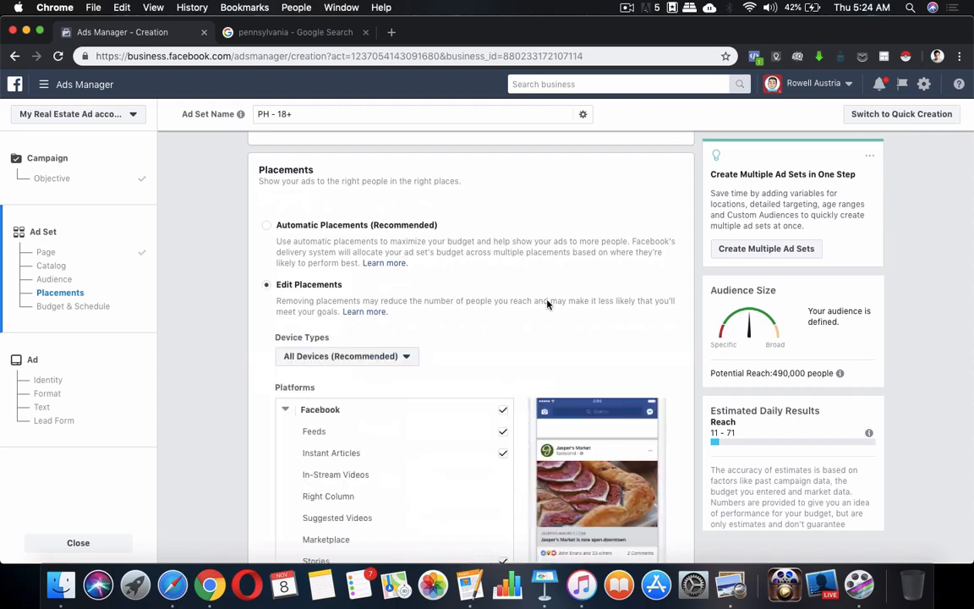
scroll(546, 305, "down", 5)
scroll(507, 355, "up", 2)
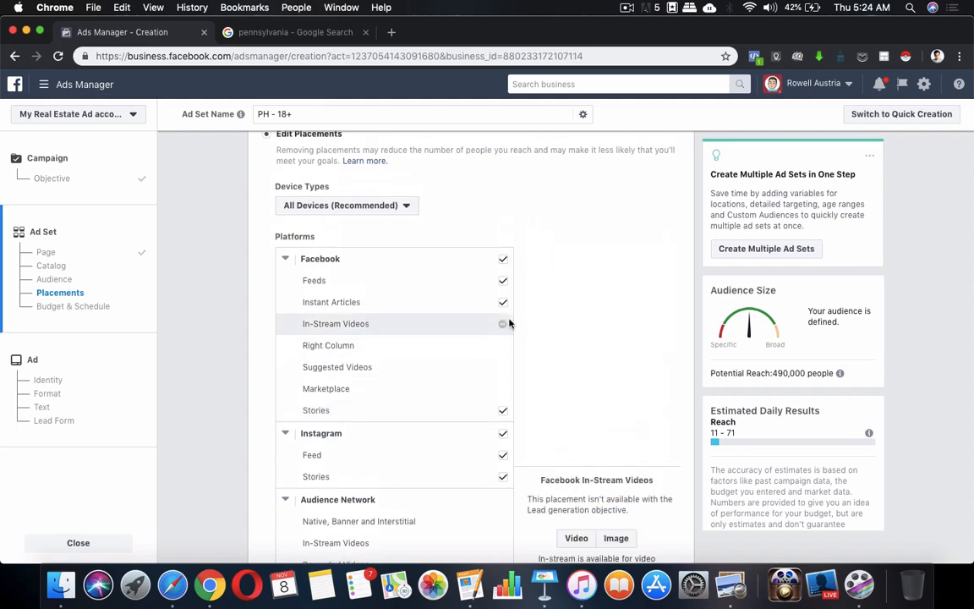
scroll(474, 350, "down", 2)
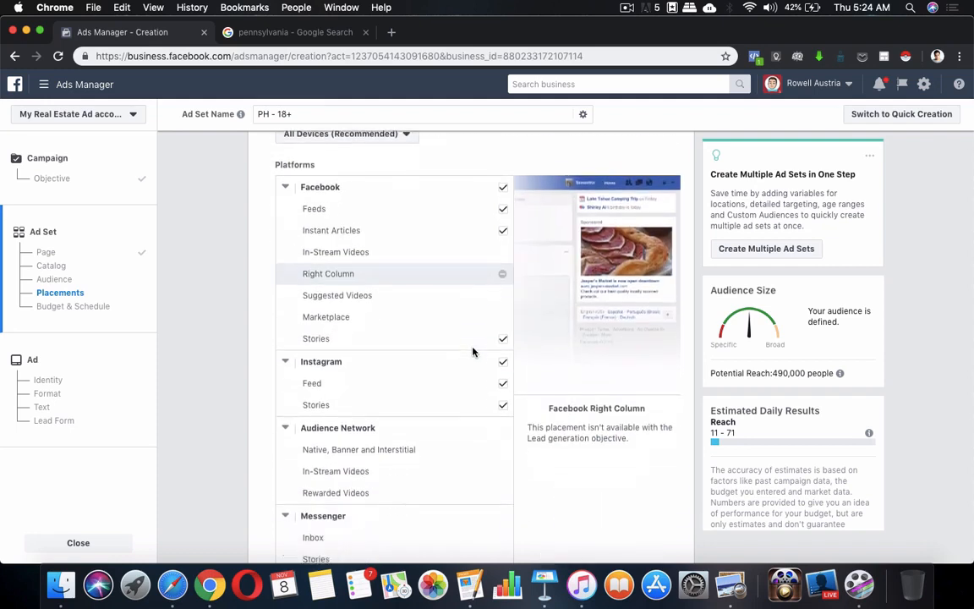
scroll(518, 298, "up", 3)
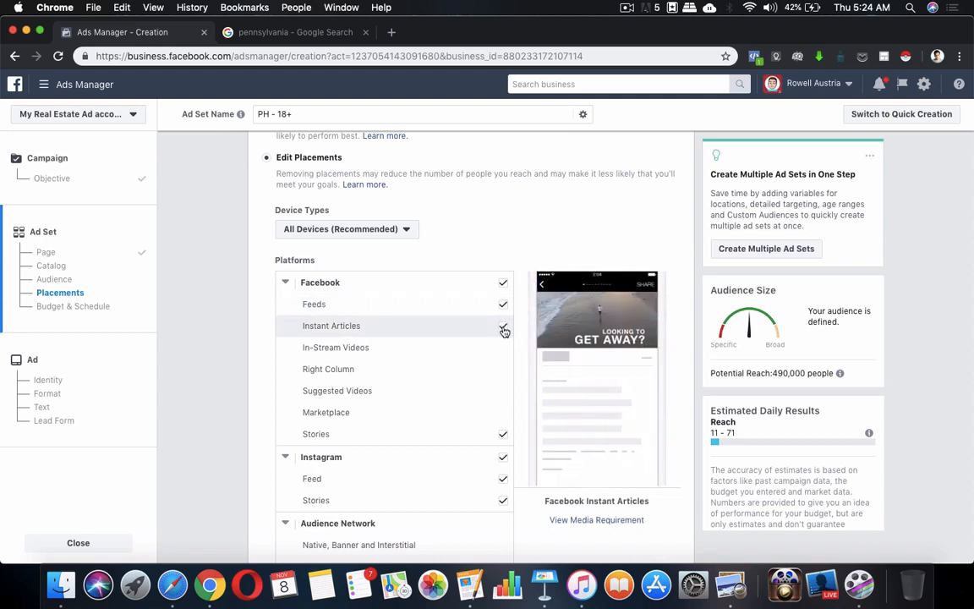
Uncheck Facebook Instant Articles and Instagram Stories, keeping Facebook Stories enabled.
left_click(503, 329)
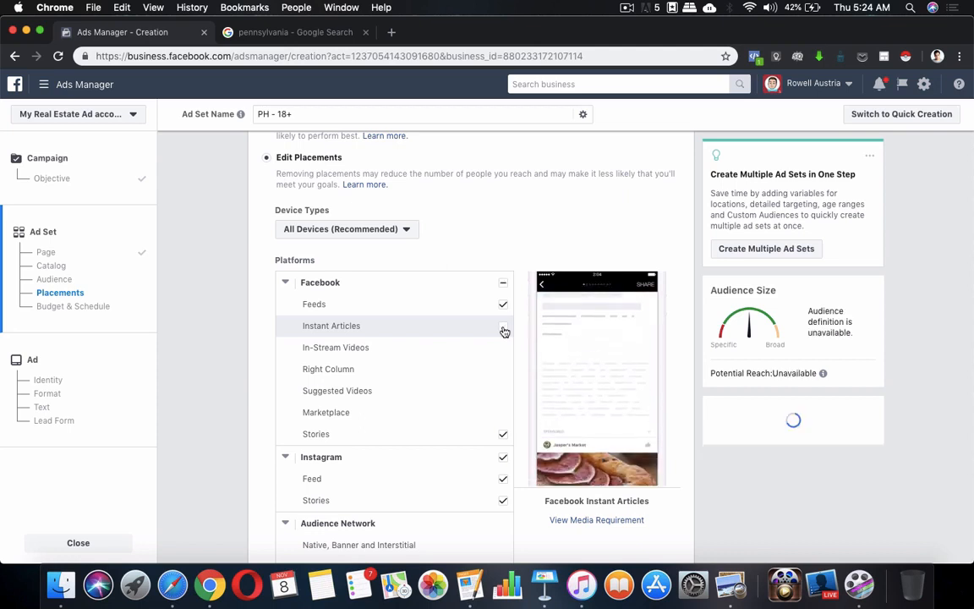
scroll(479, 363, "down", 3)
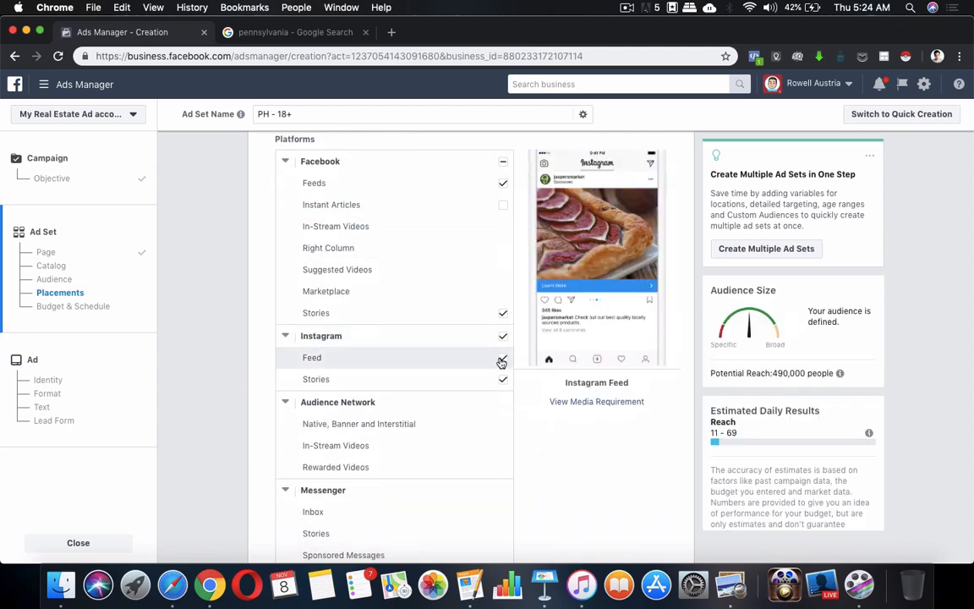
left_click(502, 379)
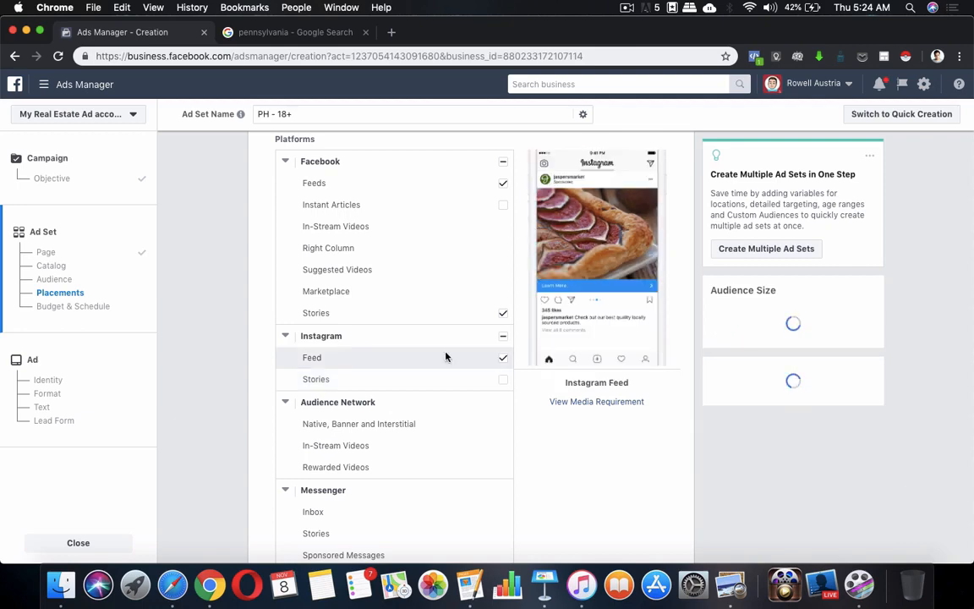
scroll(536, 450, "down", 5)
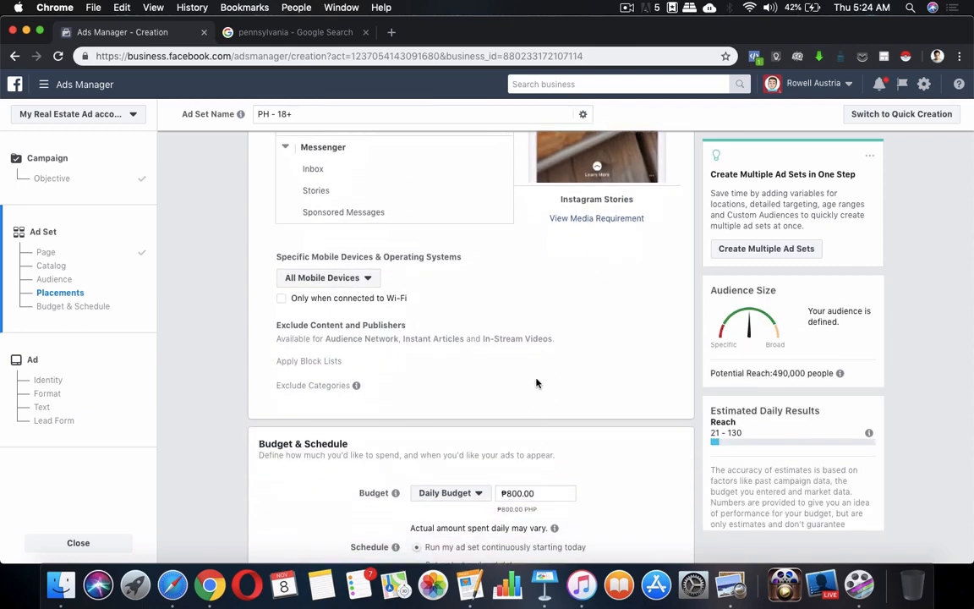
scroll(536, 384, "up", 8)
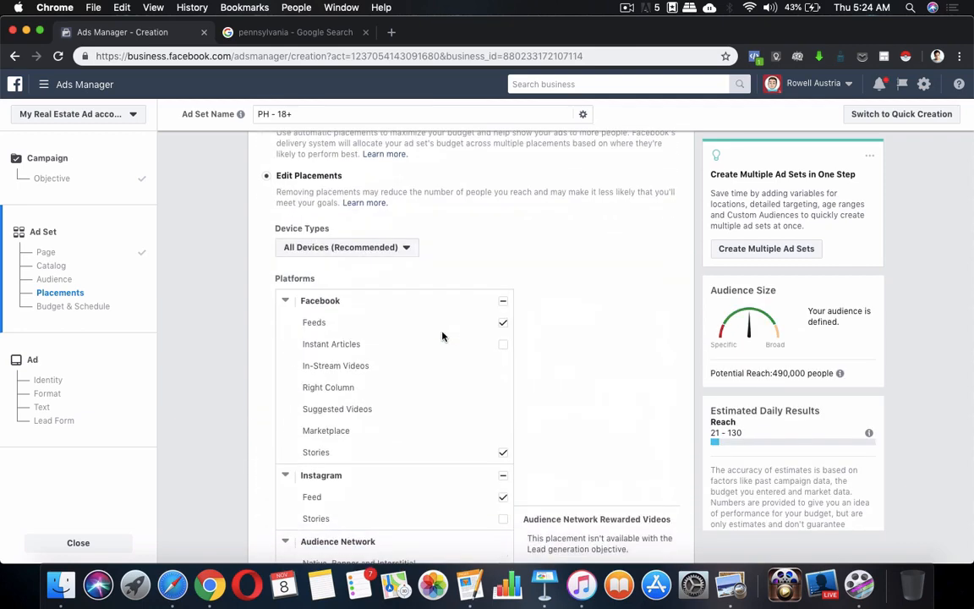
scroll(441, 337, "down", 2)
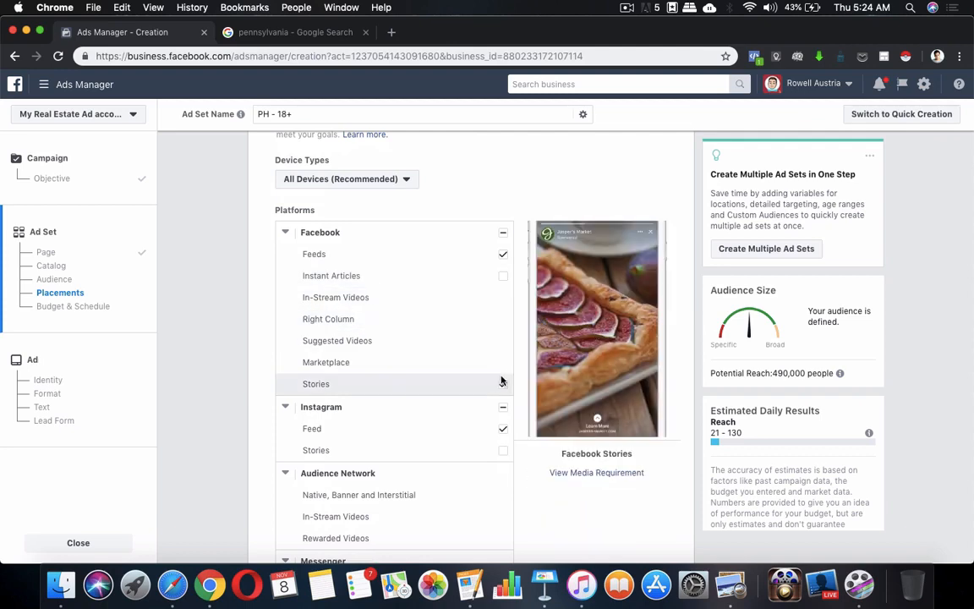
left_click(503, 383)
scroll(474, 355, "down", 2)
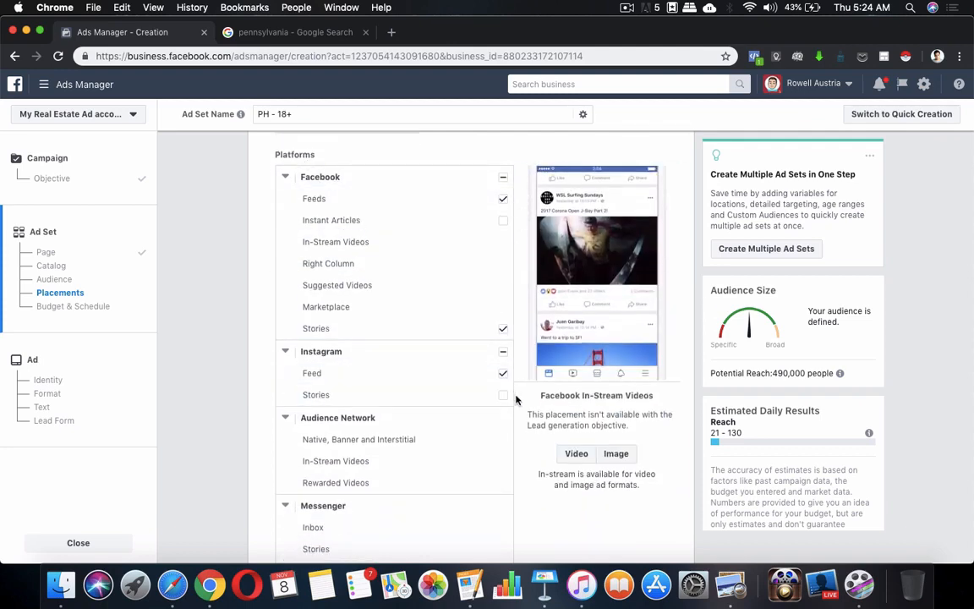
scroll(624, 546, "down", 5)
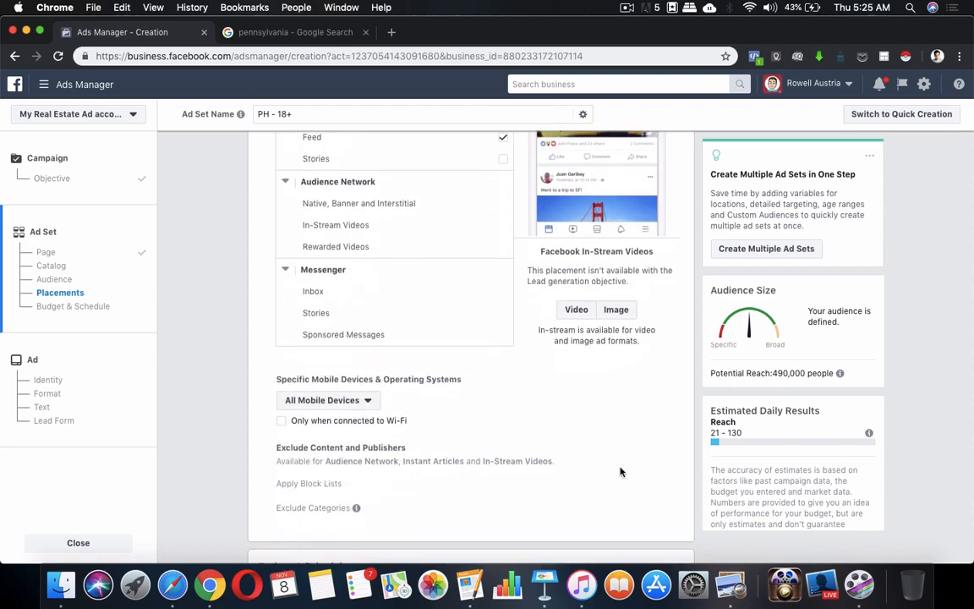
scroll(620, 471, "down", 3)
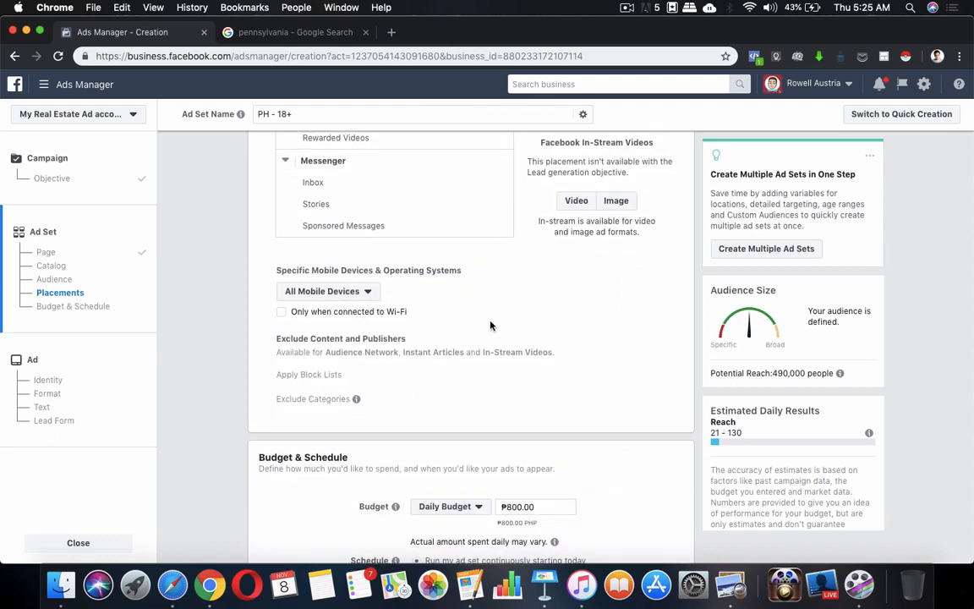
scroll(490, 326, "down", 5)
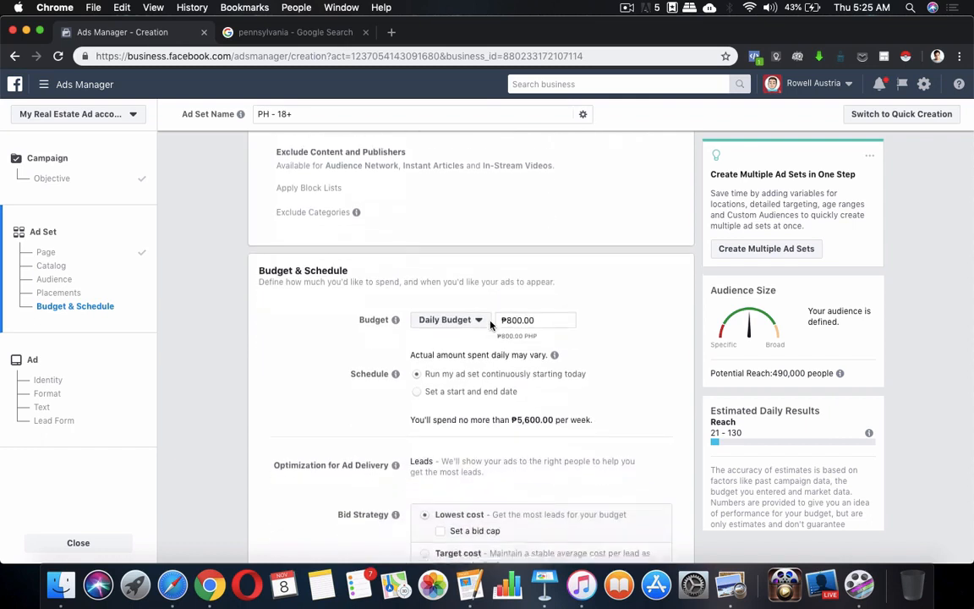
Keep the ad set's budget type as Daily Budget.
scroll(491, 326, "down", 2)
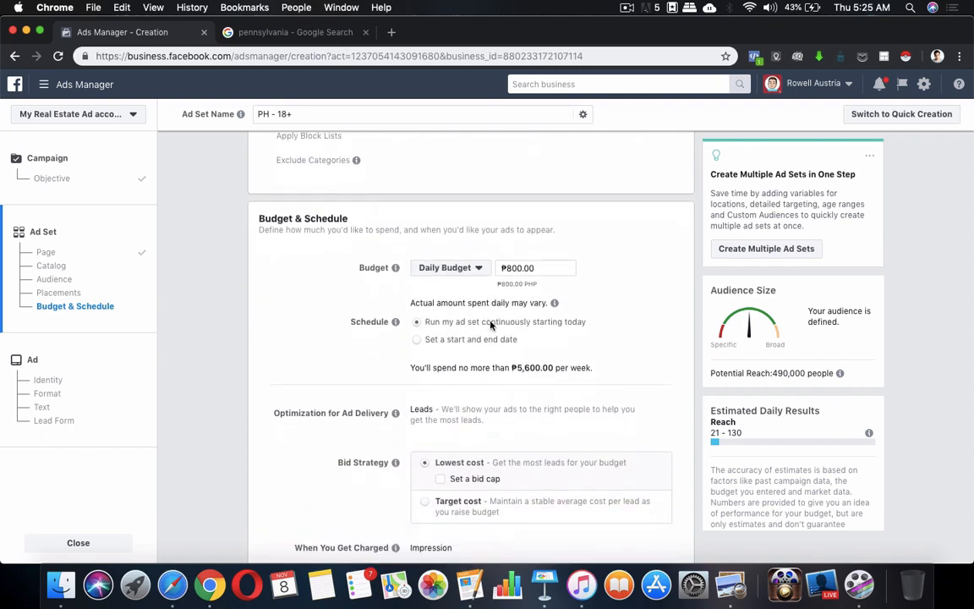
scroll(491, 326, "down", 2)
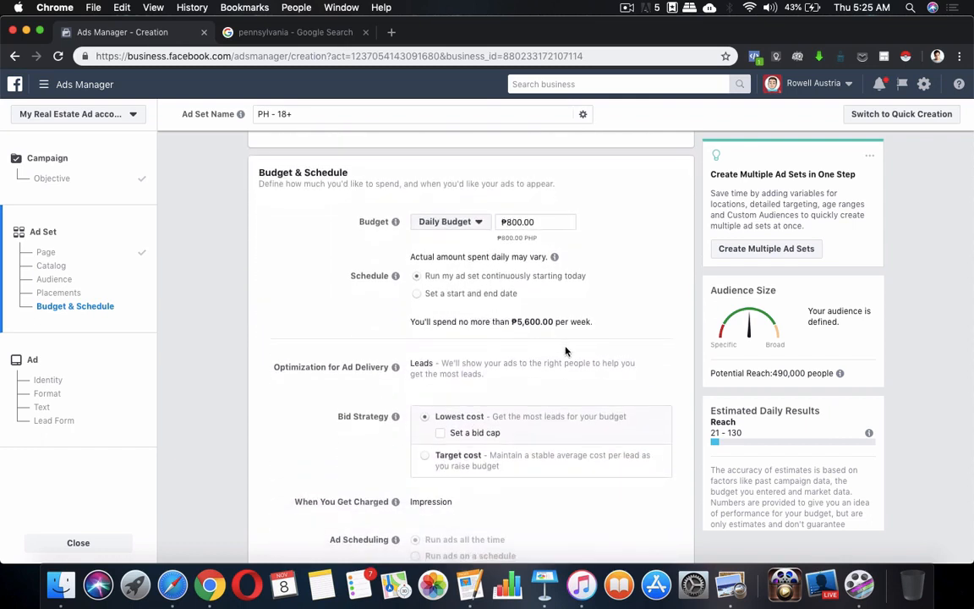
left_click(469, 223)
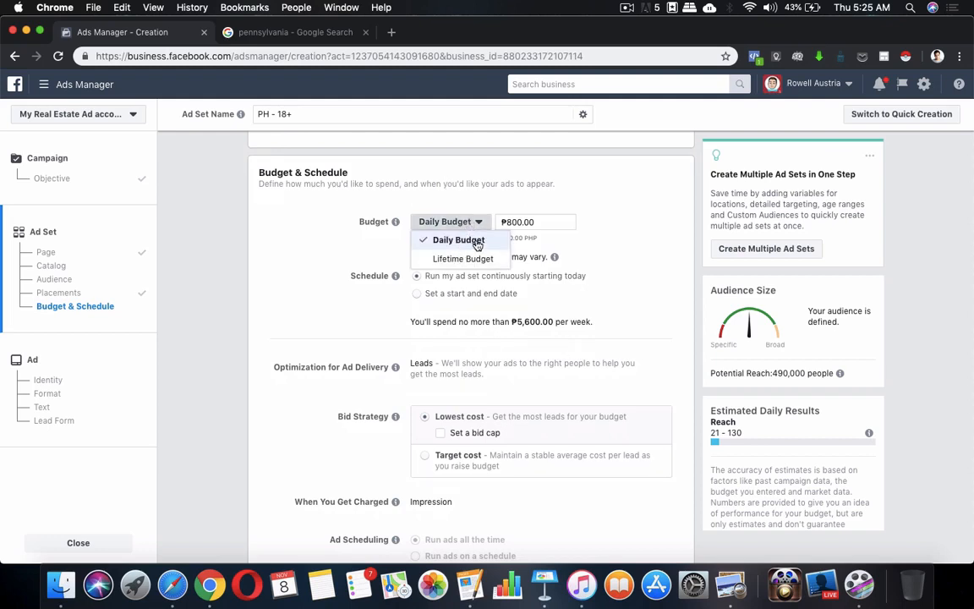
left_click(516, 198)
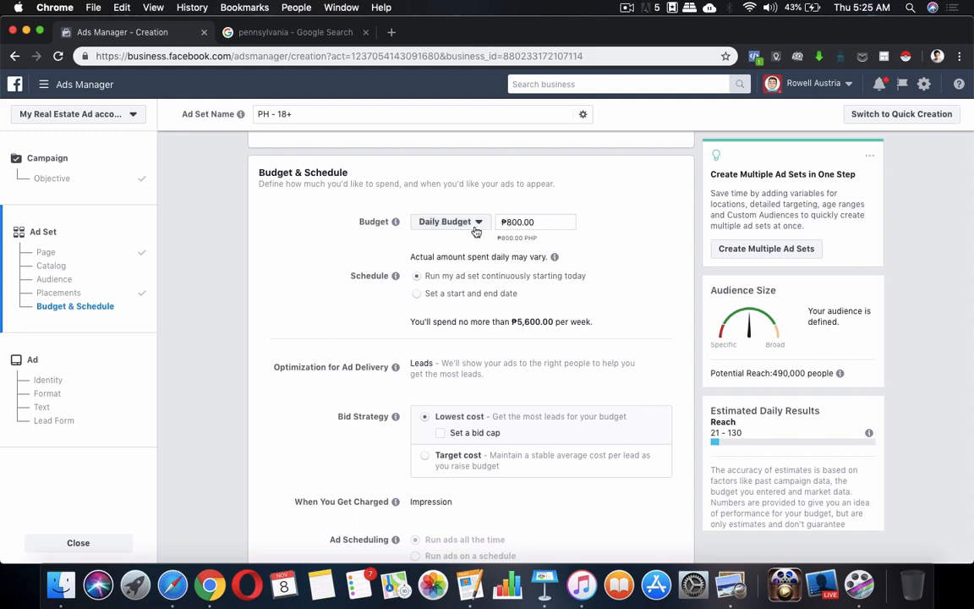
Enter ₱800.00 as the daily budget and commit it.
left_click(533, 220)
double_click(540, 221)
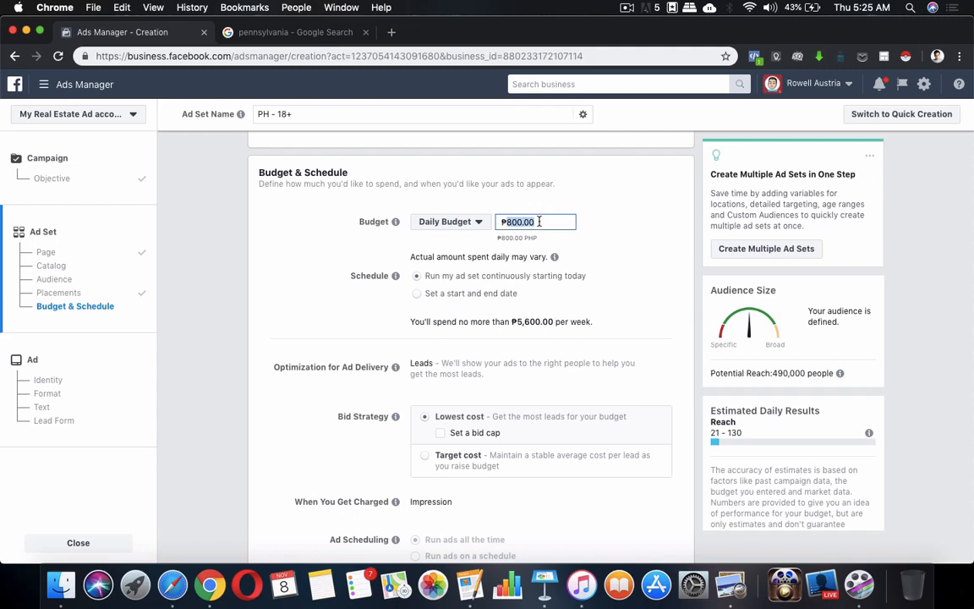
left_click(540, 222)
double_click(540, 222)
left_click_drag(540, 221, 494, 225)
left_click(551, 220)
left_click(626, 258)
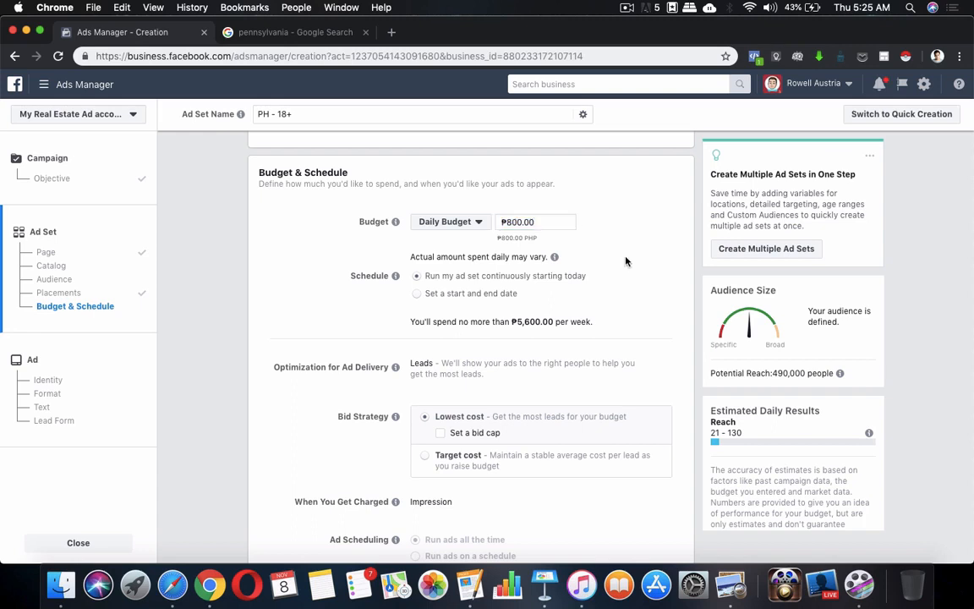
scroll(626, 261, "down", 2)
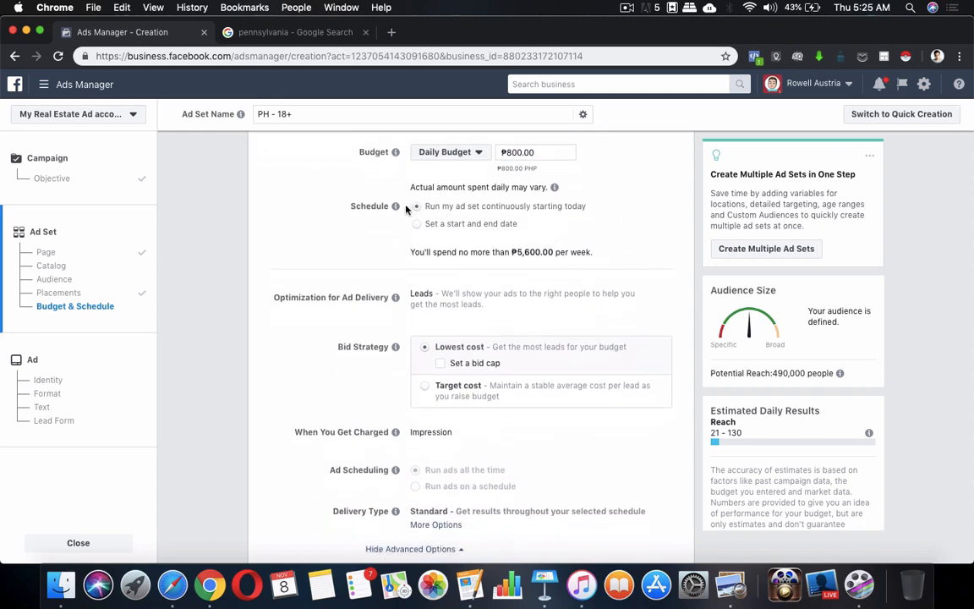
mouse_move(395, 207)
scroll(381, 239, "down", 1)
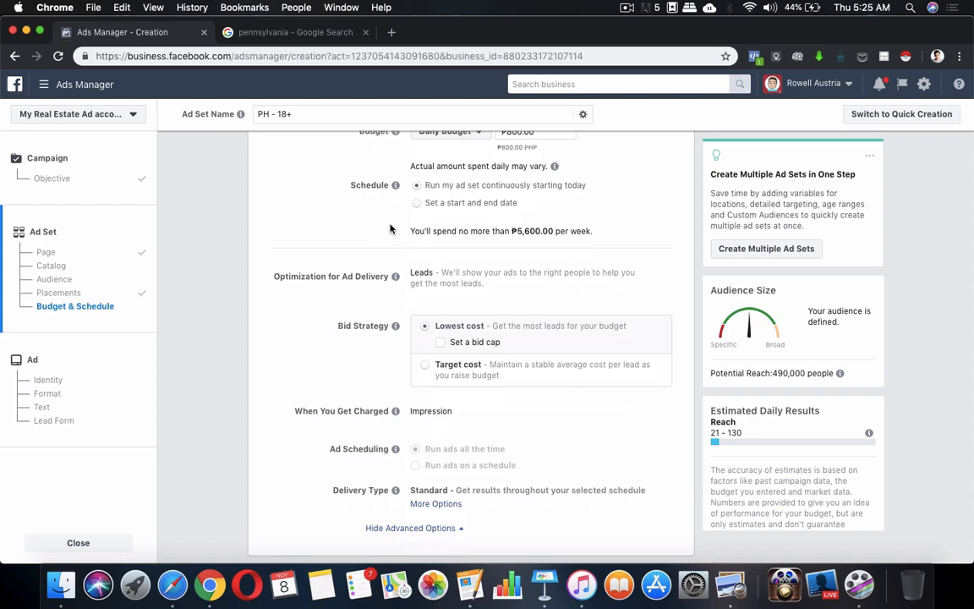
mouse_move(396, 186)
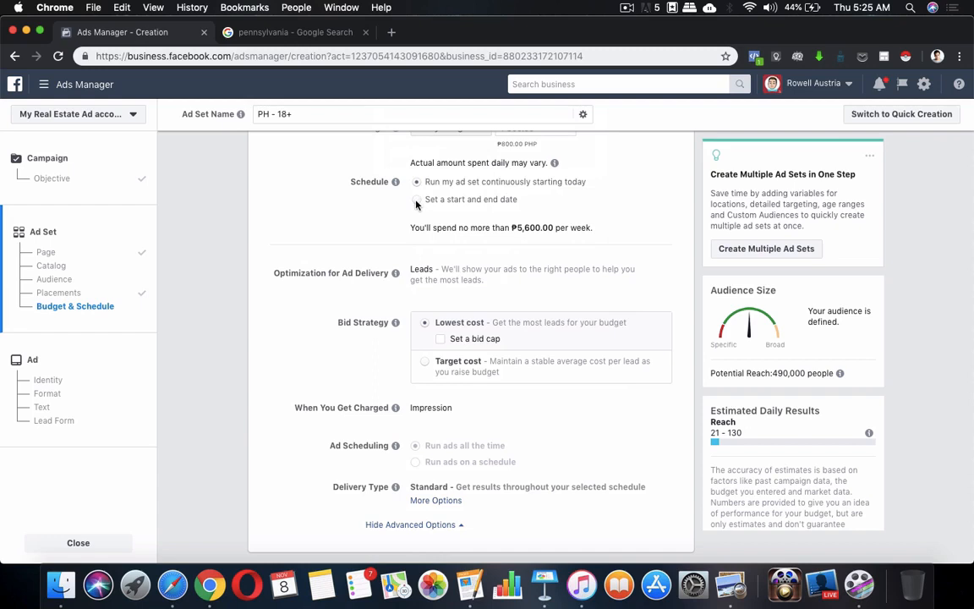
Set a start date of Nov 11, 2018 and an end date of Nov 30, 2018.
left_click(416, 201)
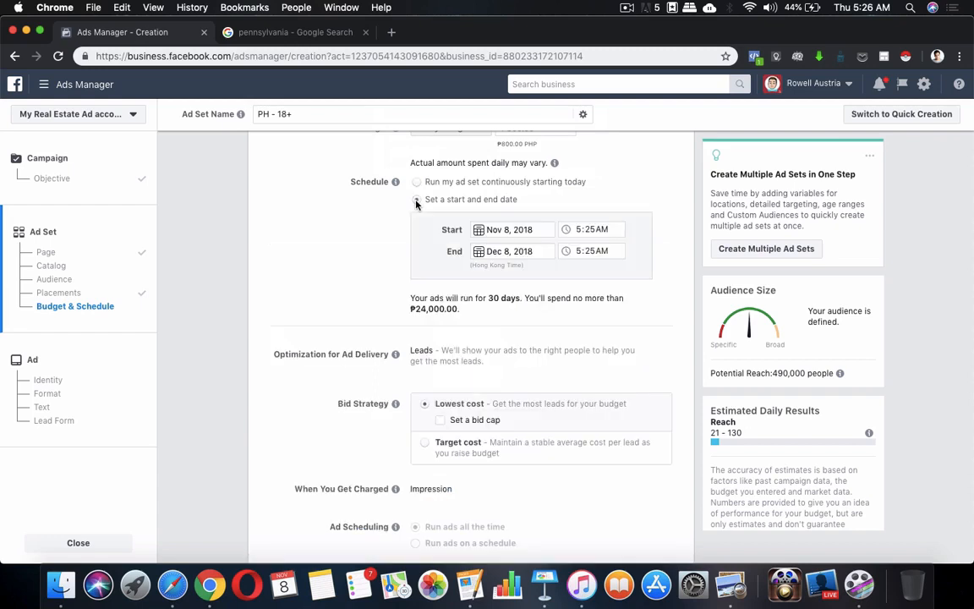
left_click(480, 235)
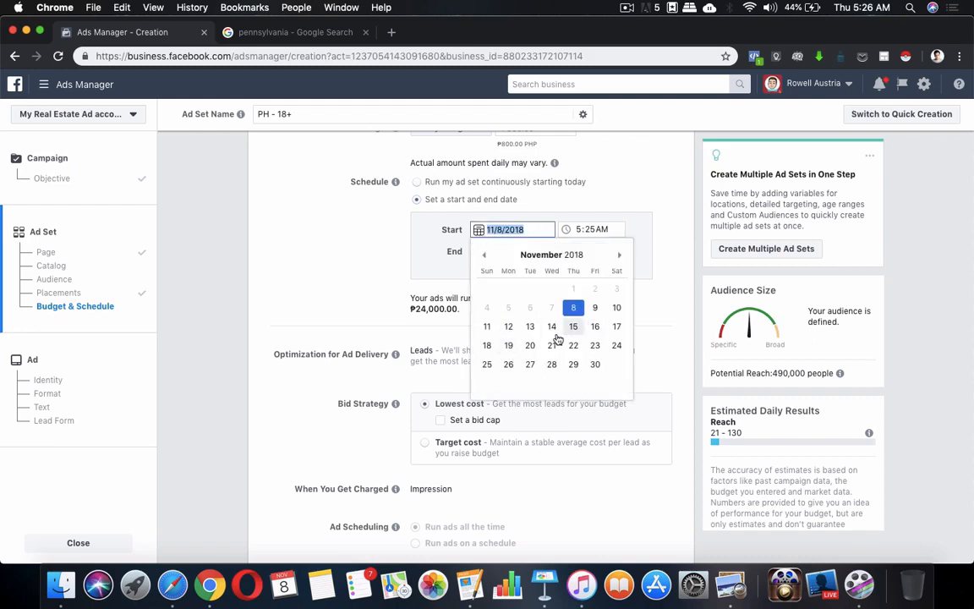
left_click(487, 329)
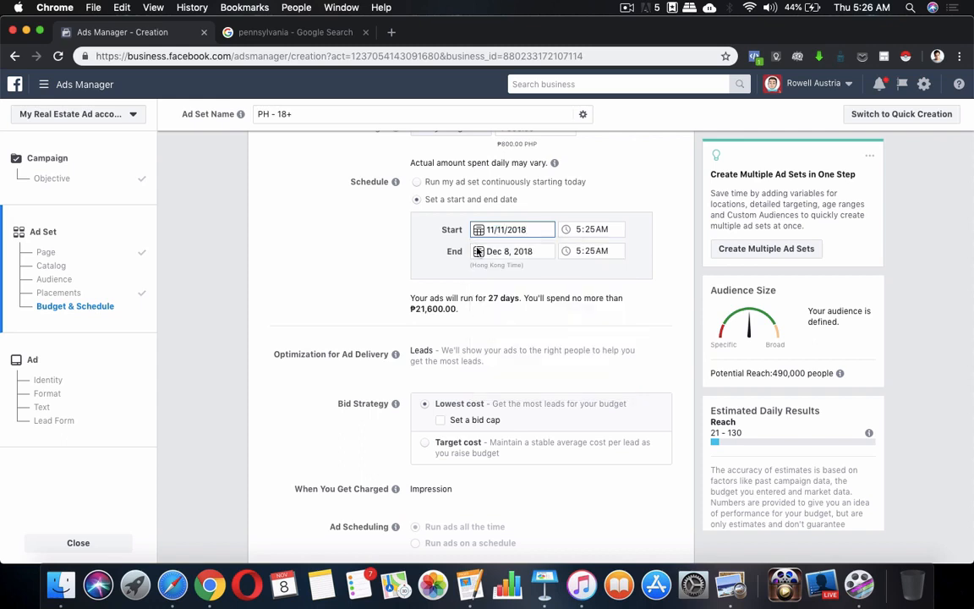
left_click(498, 251)
left_click(486, 280)
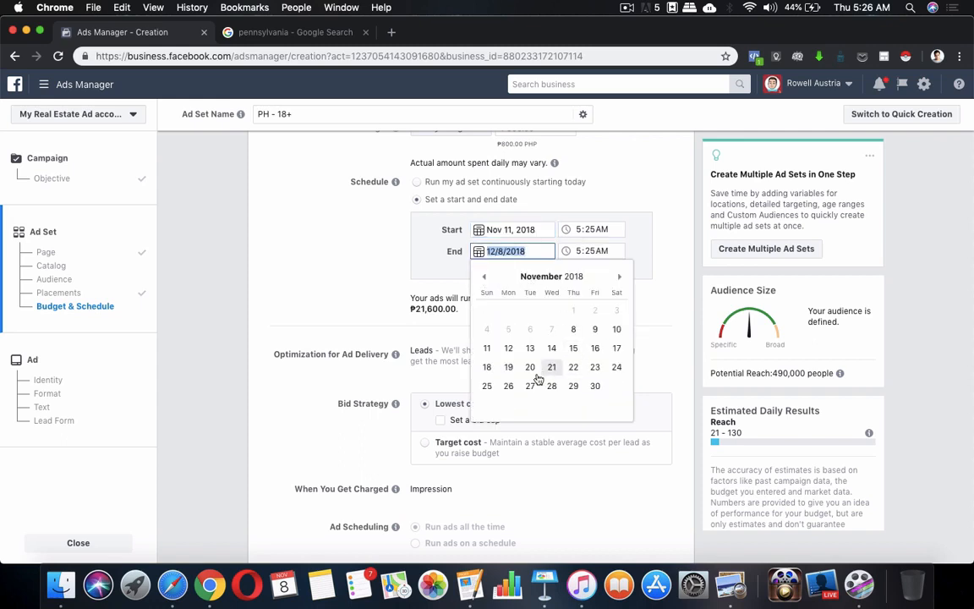
left_click(596, 386)
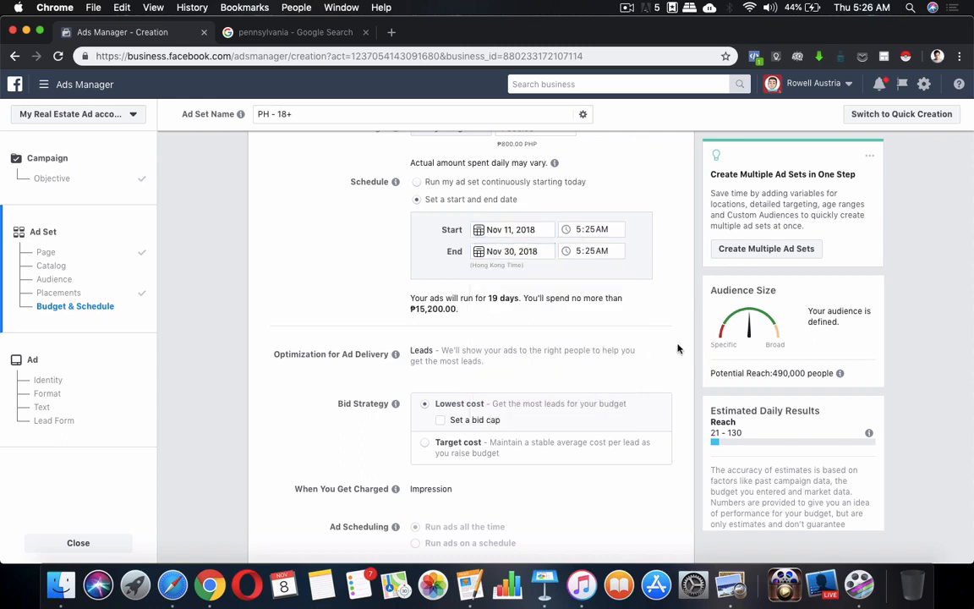
scroll(613, 338, "down", 1)
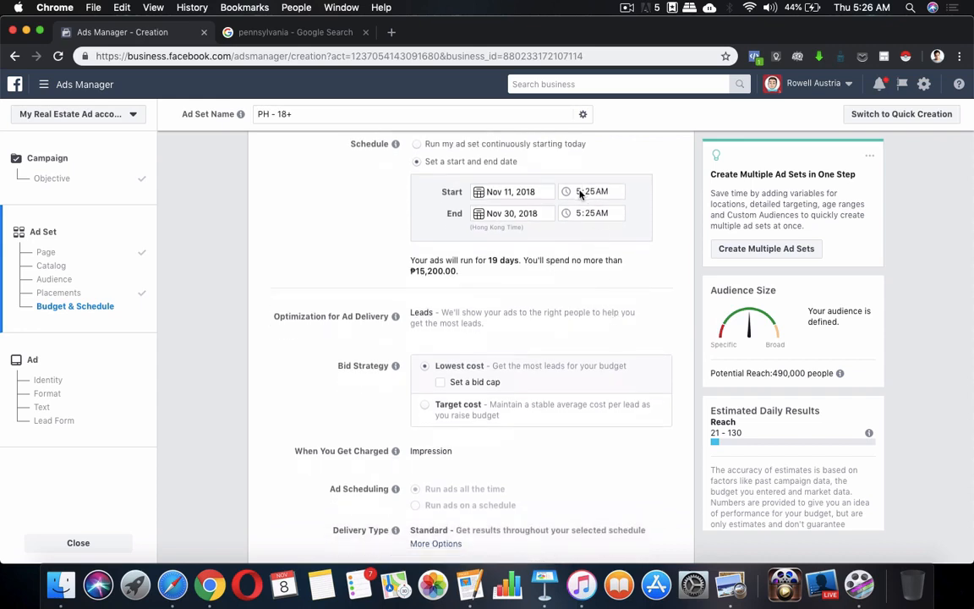
Set both the start and end times to 10:25AM.
left_click(580, 194)
type("10")
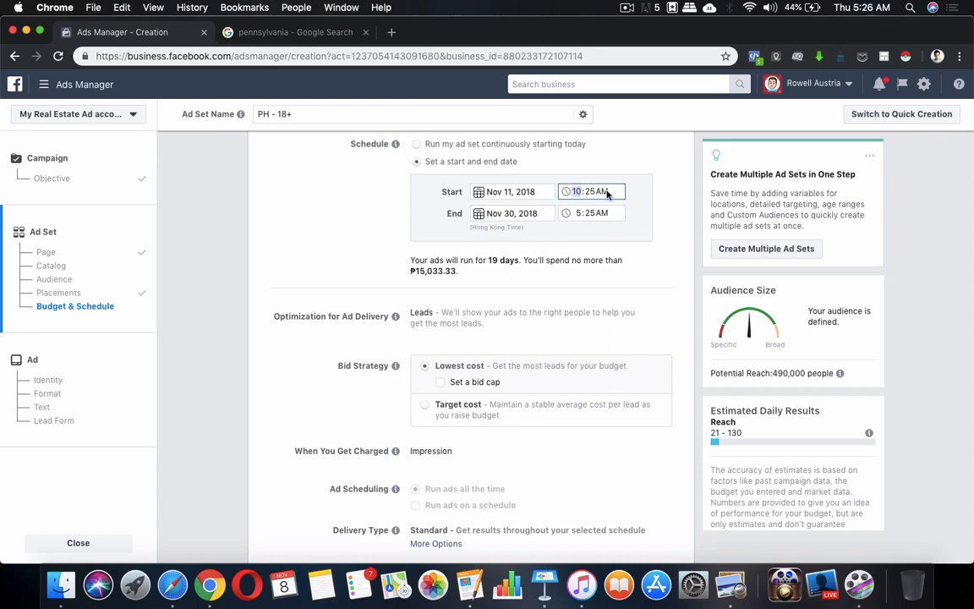
left_click(578, 214)
type("10")
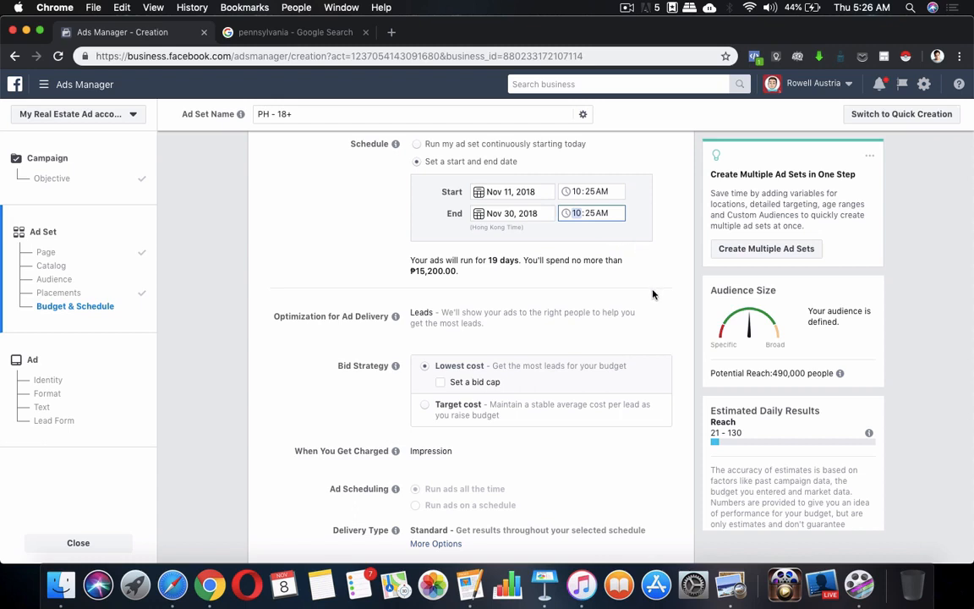
left_click(587, 259)
scroll(541, 283, "down", 2)
scroll(599, 314, "down", 2)
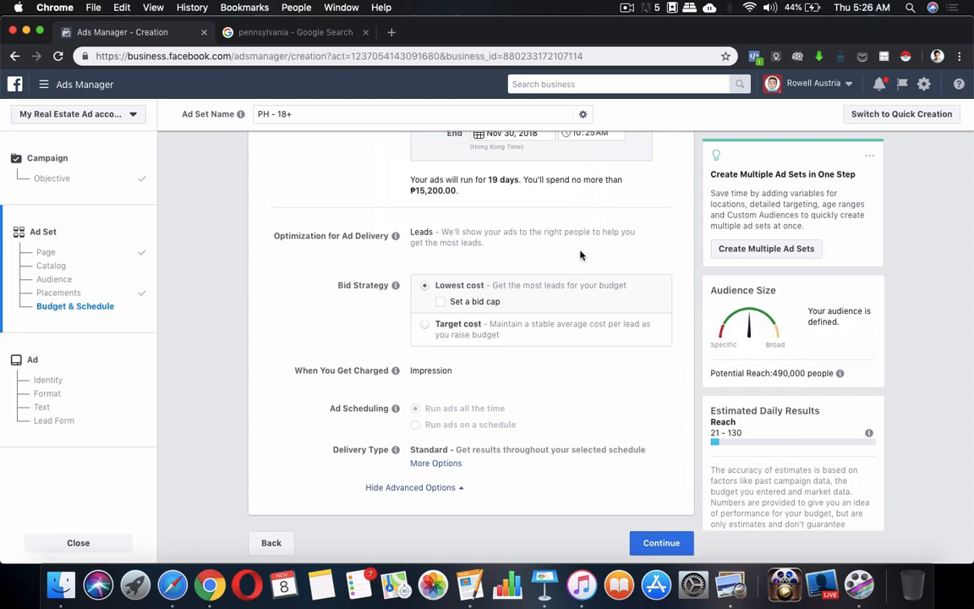
mouse_move(397, 291)
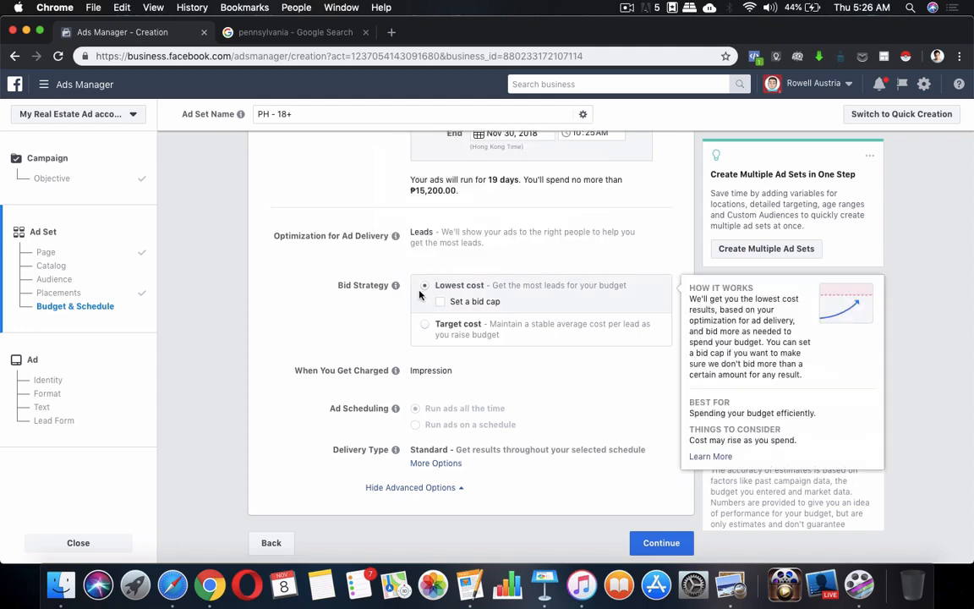
mouse_move(446, 283)
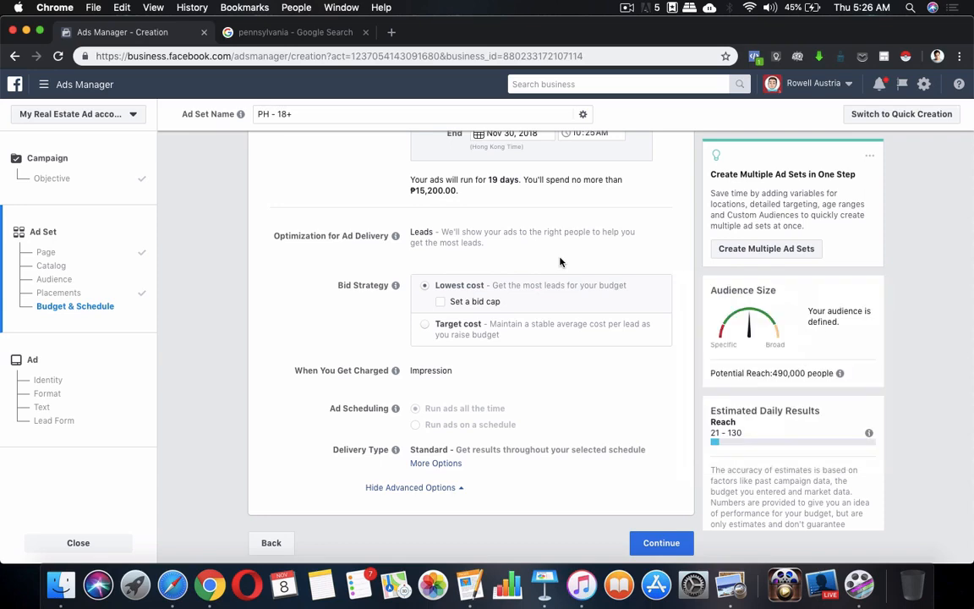
left_click(425, 324)
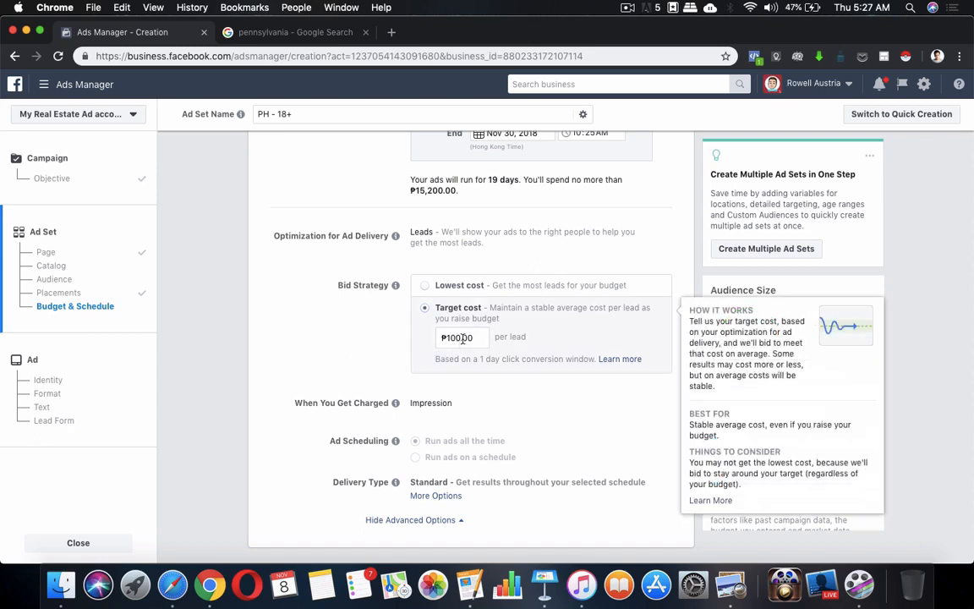
left_click(422, 286)
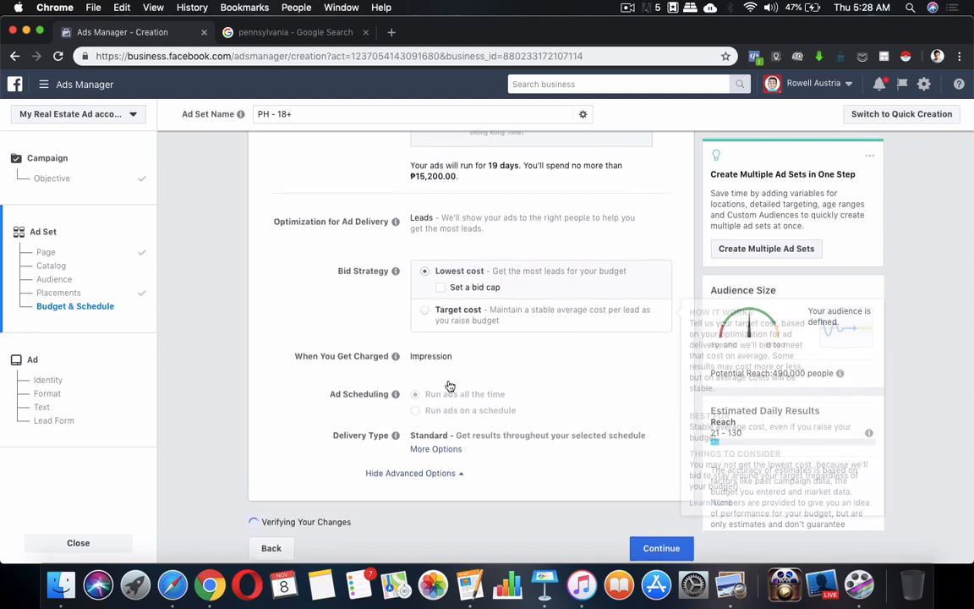
mouse_move(394, 374)
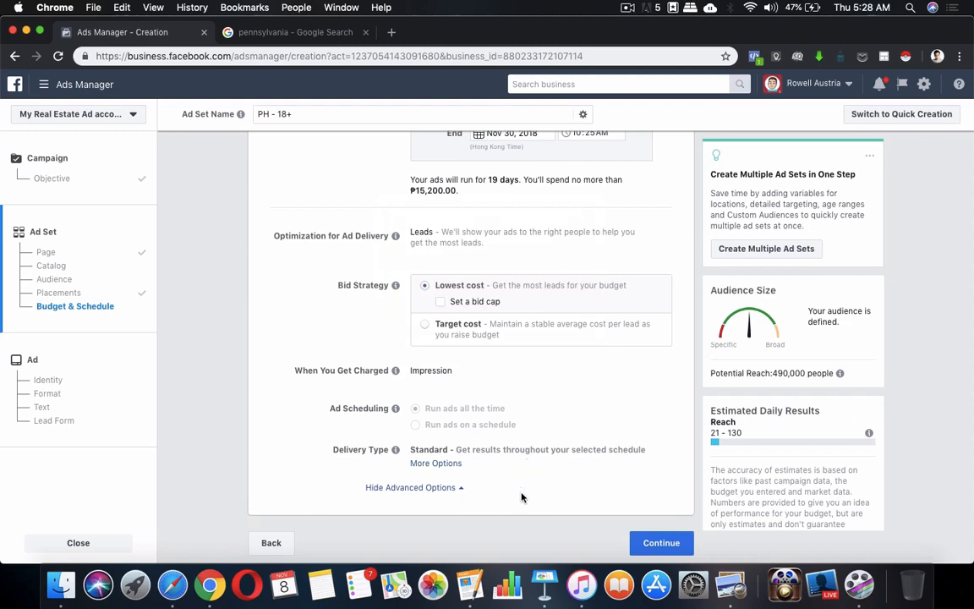
mouse_move(397, 412)
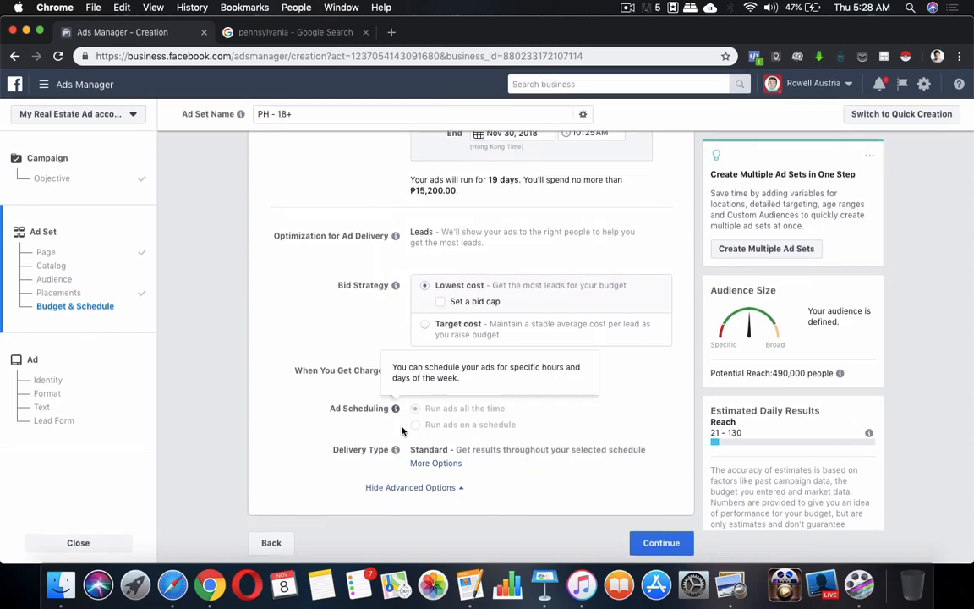
mouse_move(396, 450)
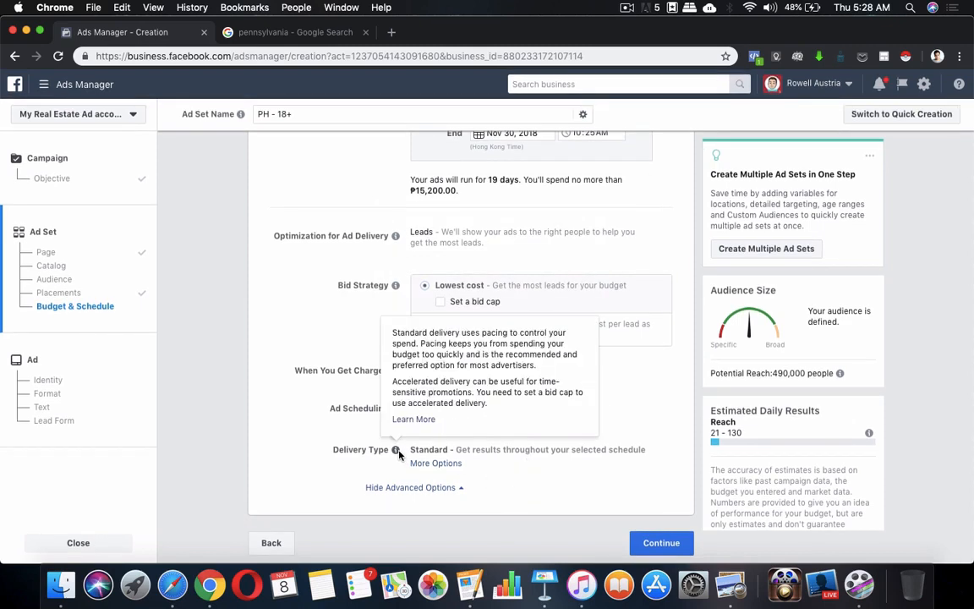
Continue to the ad, pick the Single Image format, and remove the prefilled Ad 1 image.
left_click(653, 545)
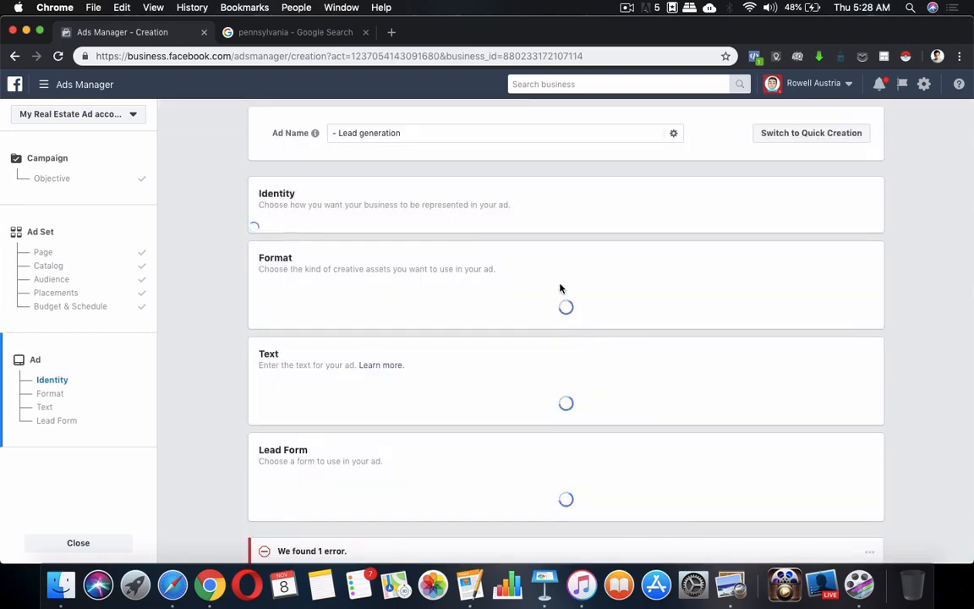
scroll(519, 301, "down", 3)
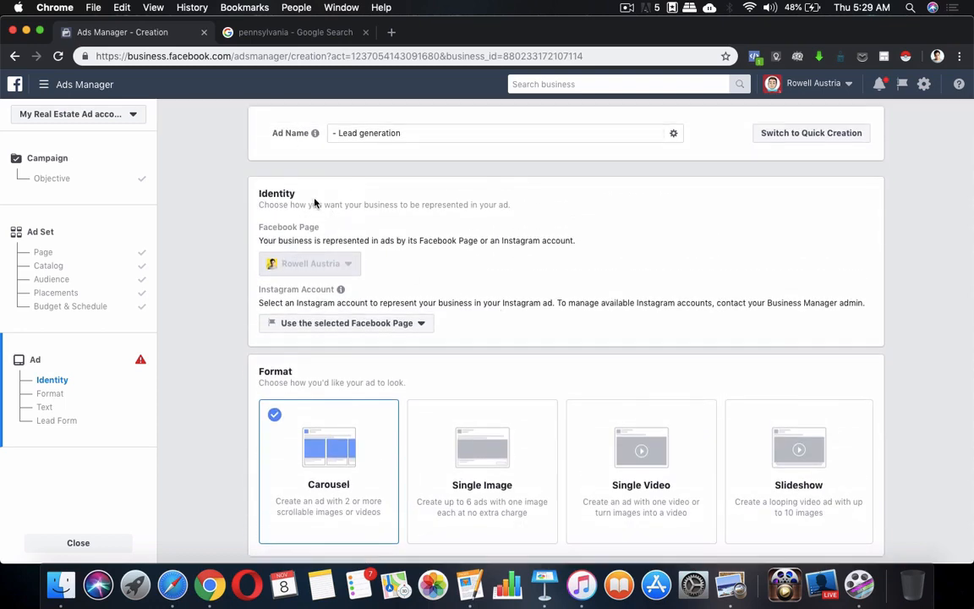
scroll(453, 261, "down", 3)
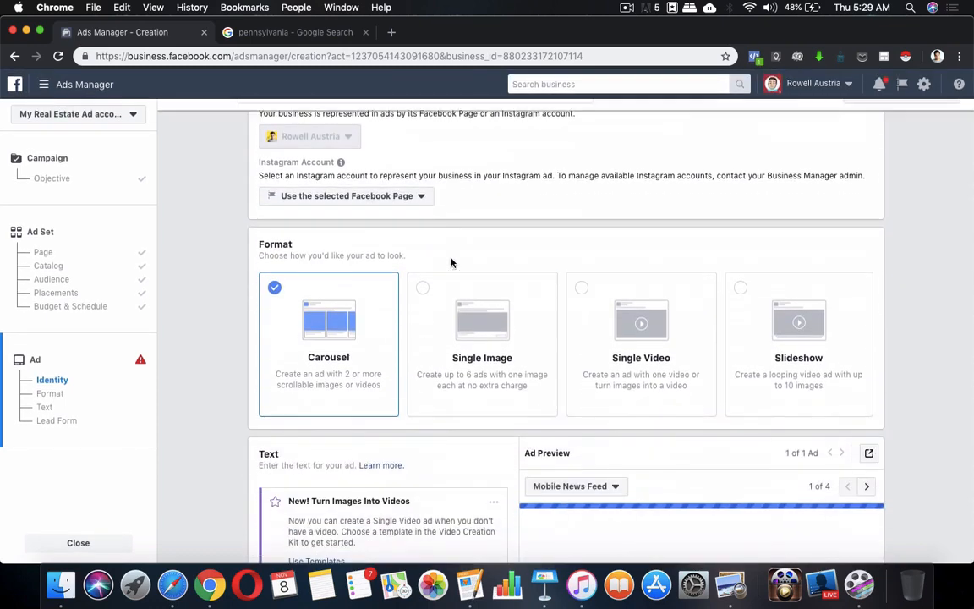
left_click(421, 302)
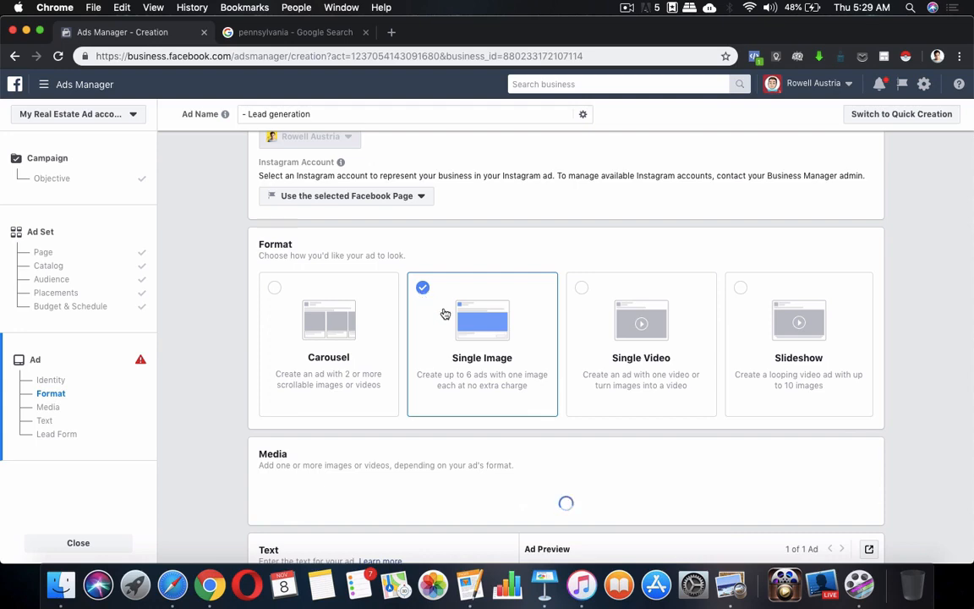
scroll(449, 393, "down", 4)
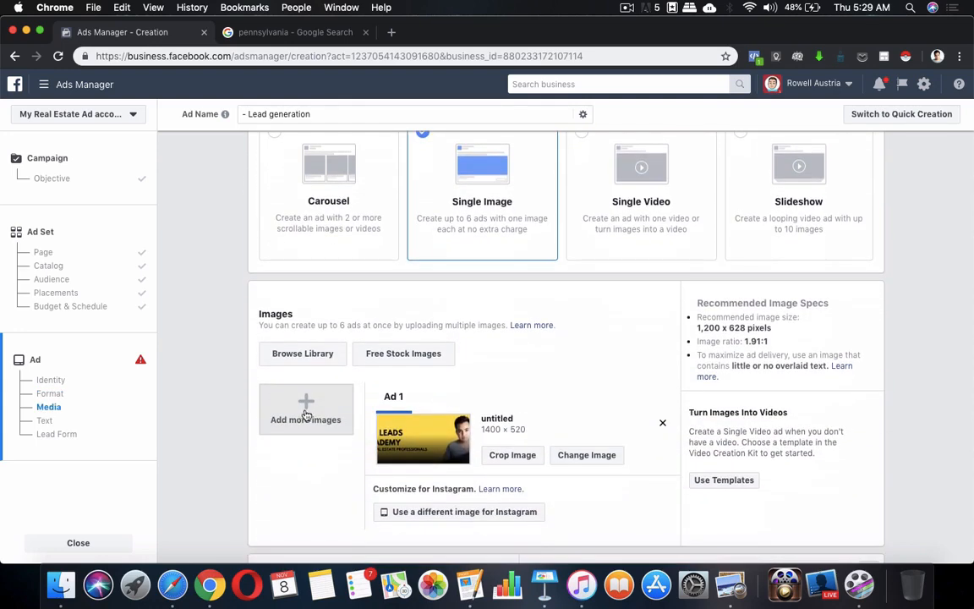
scroll(329, 412, "down", 2)
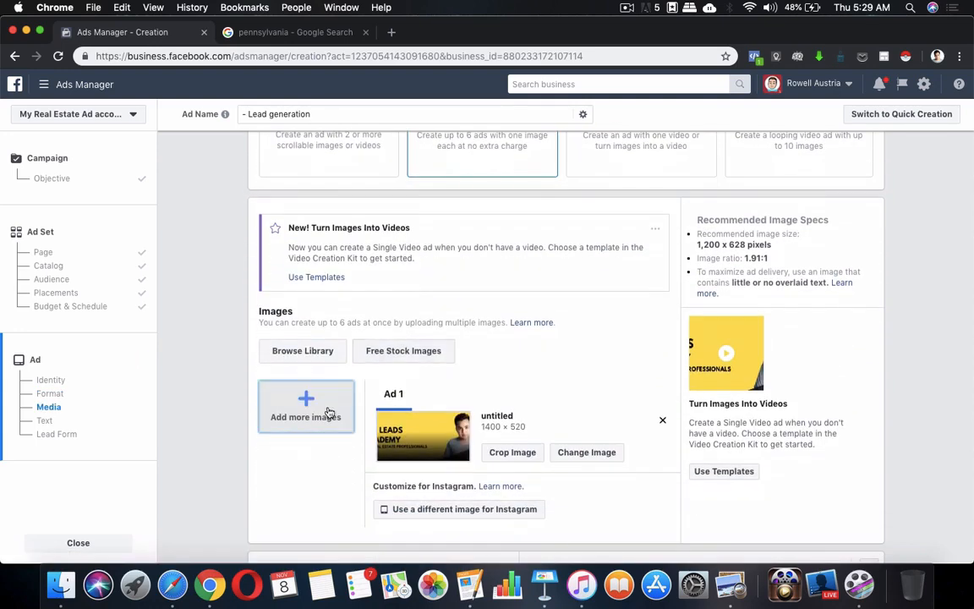
left_click(663, 420)
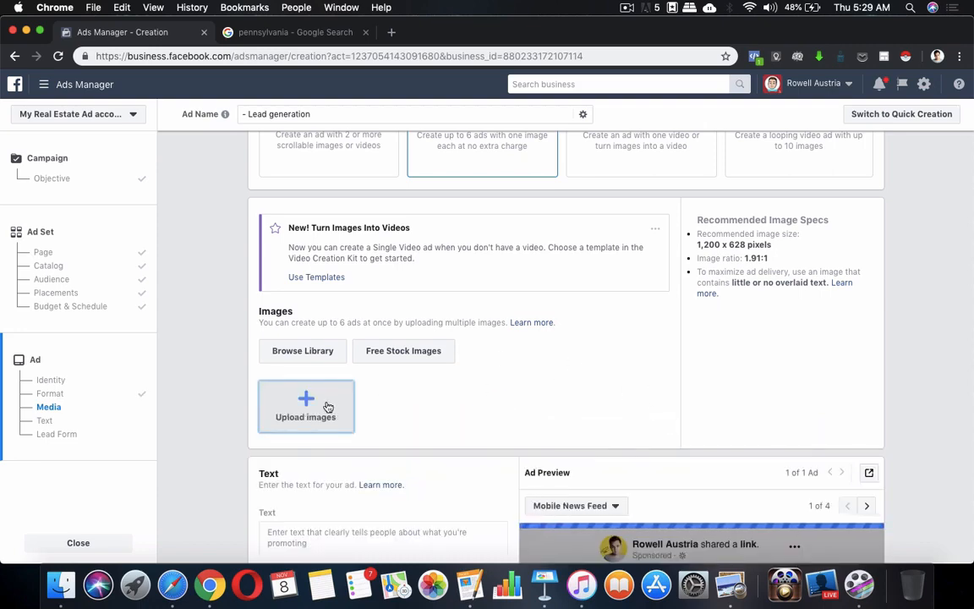
Upload 'barn converted home.jpg' as the ad's image.
left_click(328, 406)
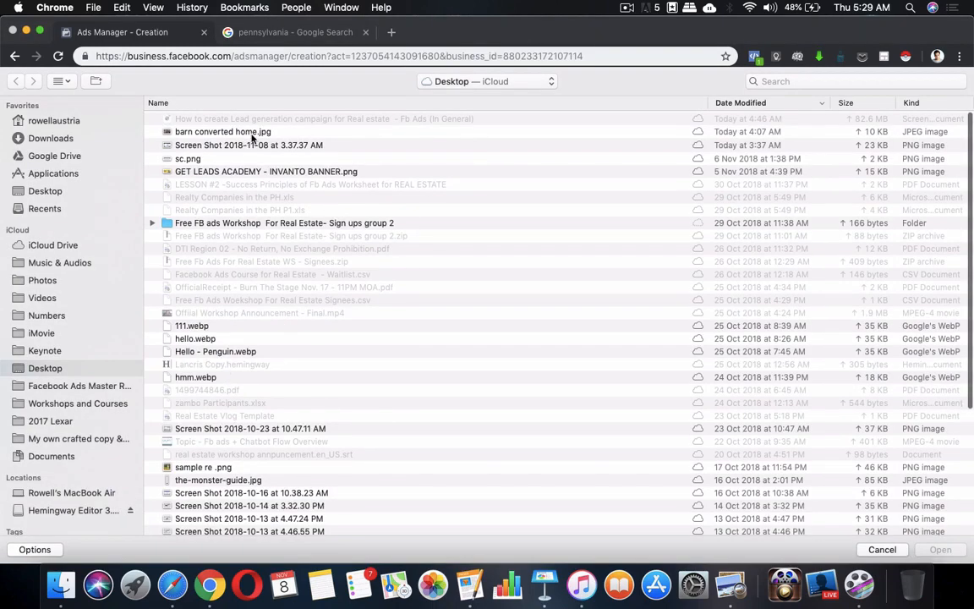
left_click(287, 131)
left_click(944, 552)
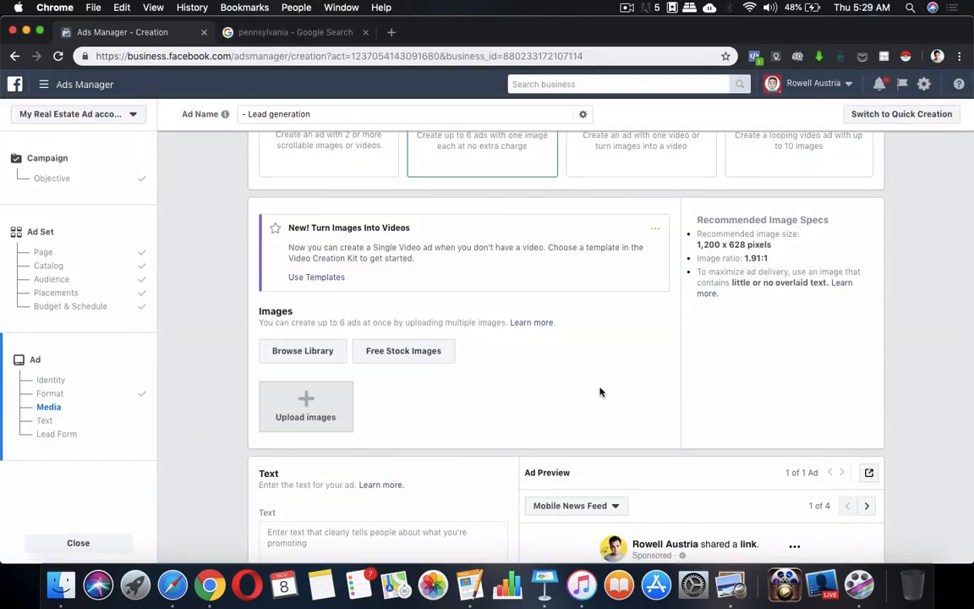
scroll(599, 392, "down", 10)
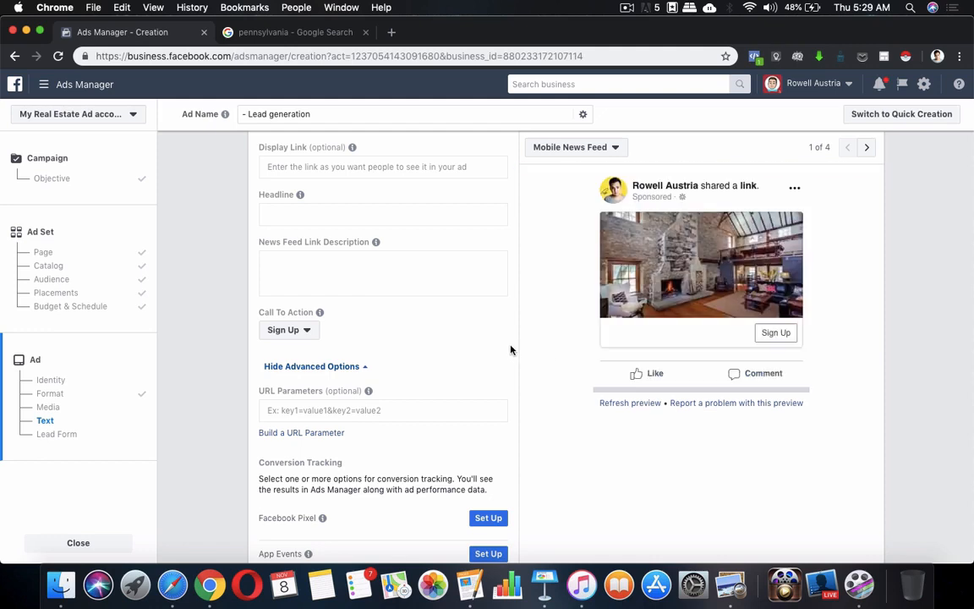
Select the barn ad copy in the Pages document and return to Ads Manager.
left_click(475, 584)
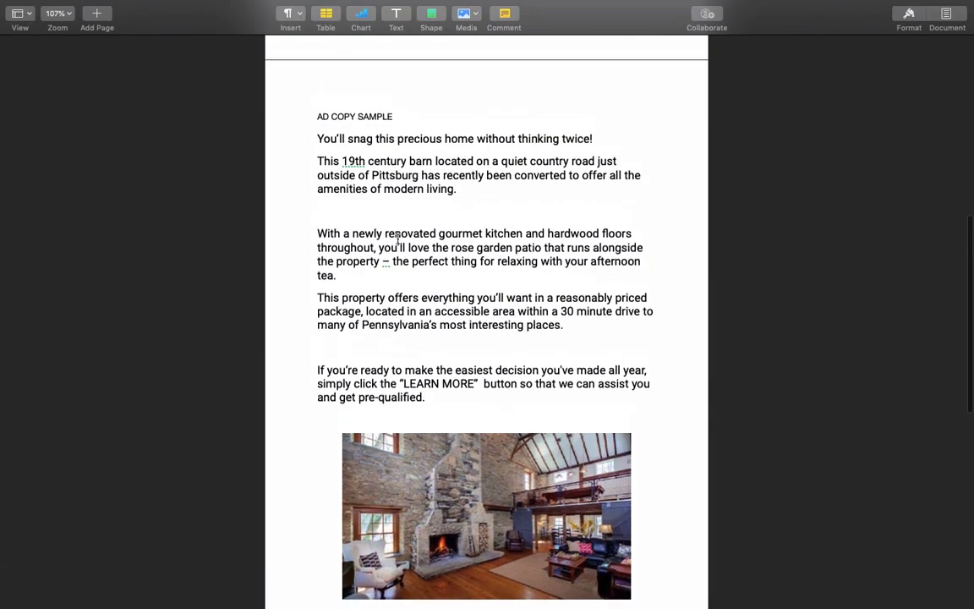
left_click_drag(318, 155, 657, 413)
key("super+c")
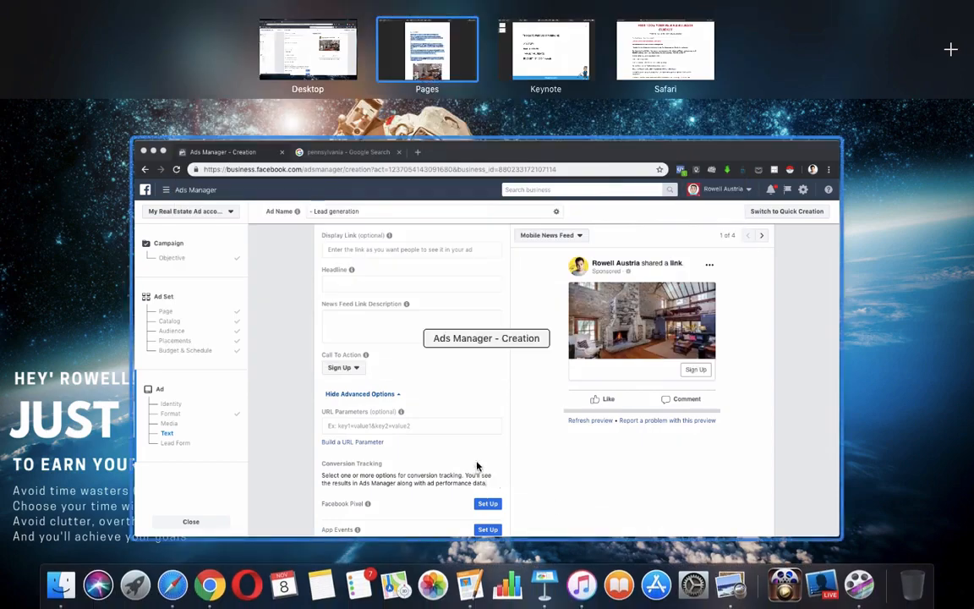
left_click(457, 398)
Paste the ad copy into News Feed Link Description, hyphenating '30-minute' and '19th-century'.
left_click(296, 271)
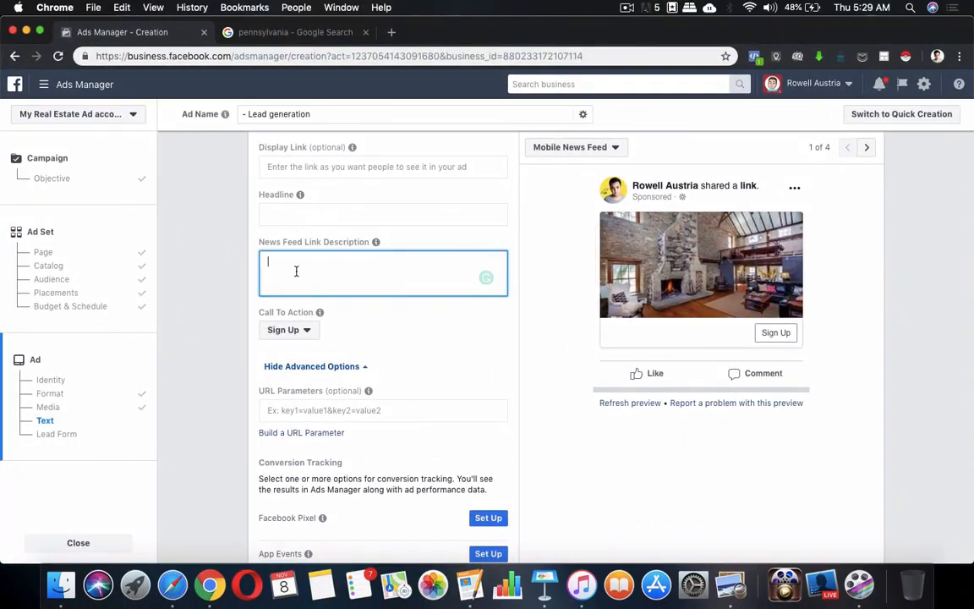
key("super+v")
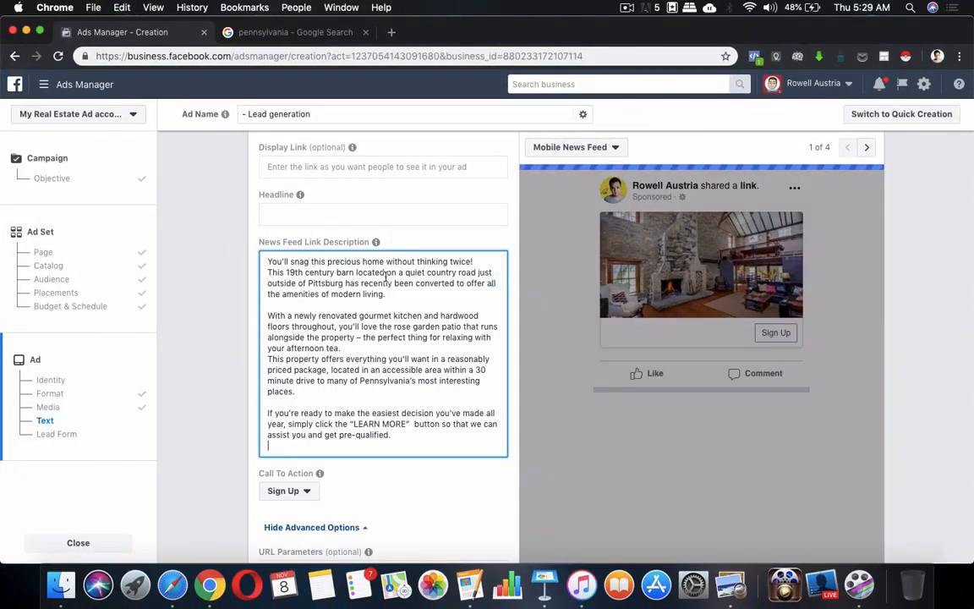
type("!")
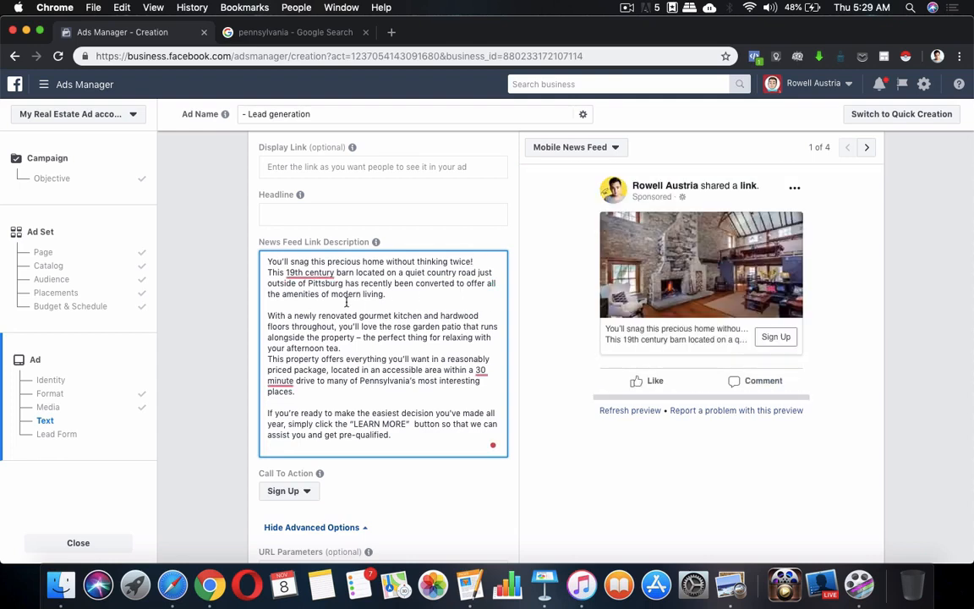
left_click(280, 380)
left_click(336, 357)
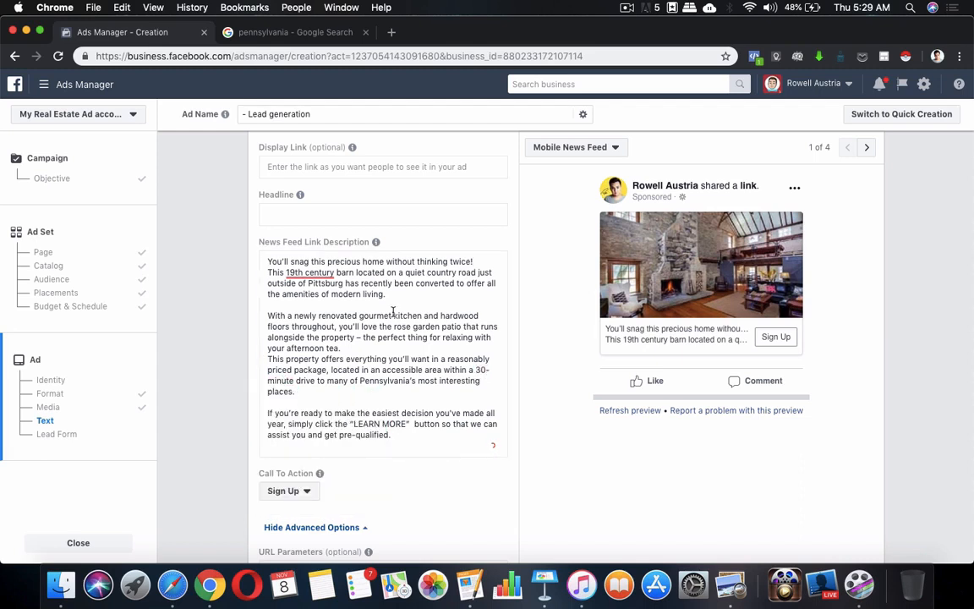
left_click(311, 272)
left_click(324, 314)
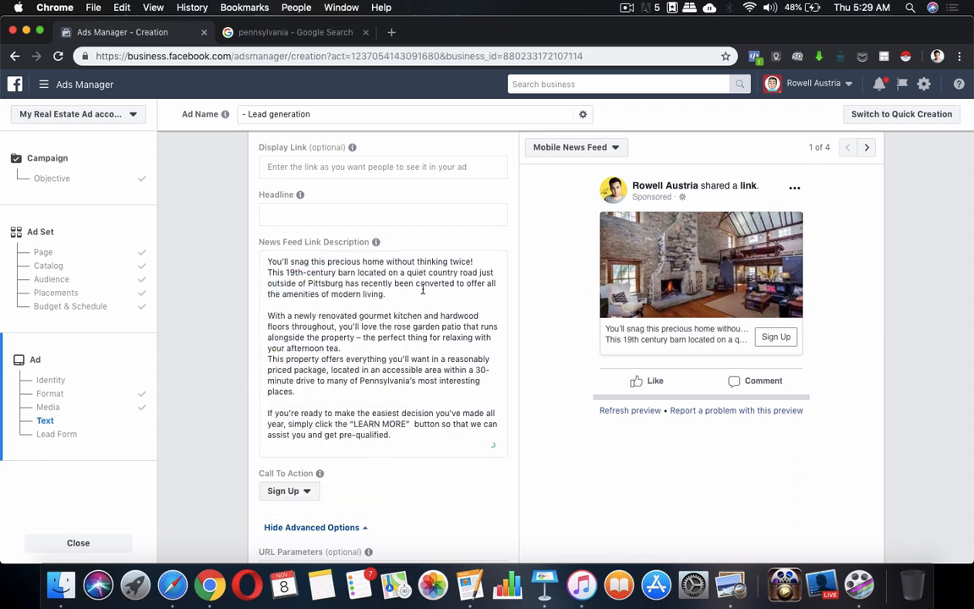
scroll(491, 296, "up", 3)
scroll(491, 296, "down", 5)
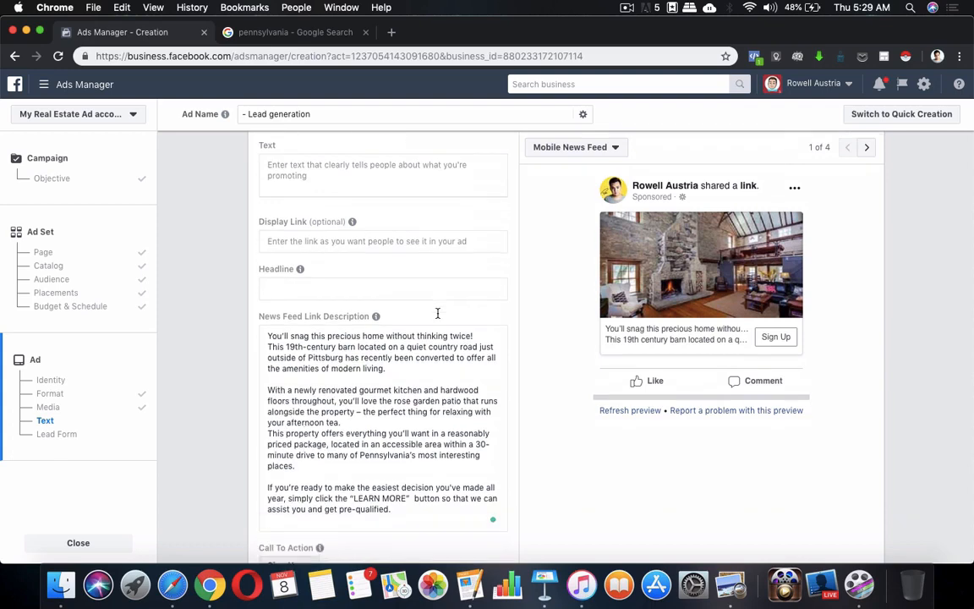
scroll(419, 342, "up", 8)
scroll(381, 409, "down", 1)
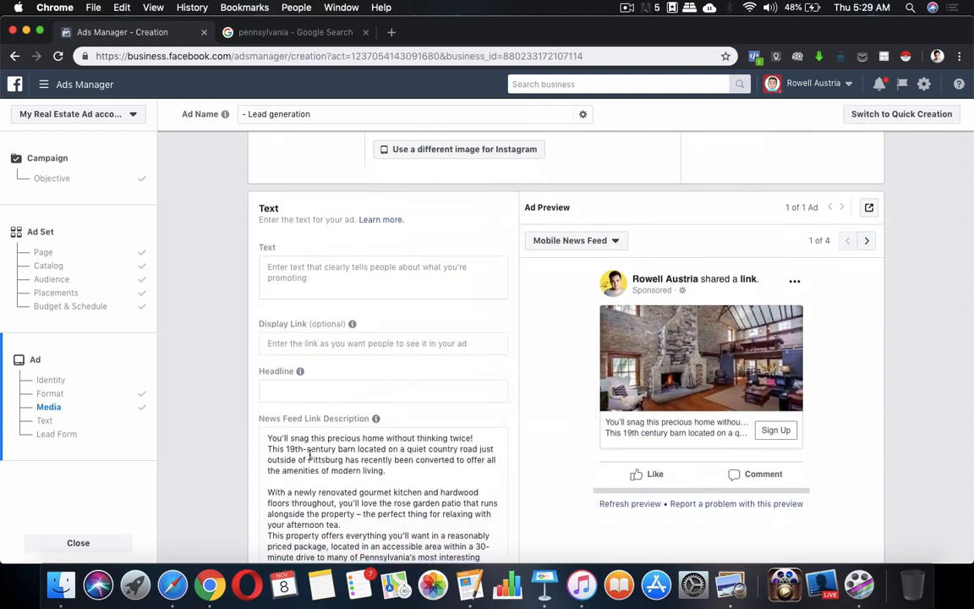
scroll(309, 452, "down", 1)
Copy the corrected copy into the ad's main Text field.
left_click(356, 444)
key("super+a")
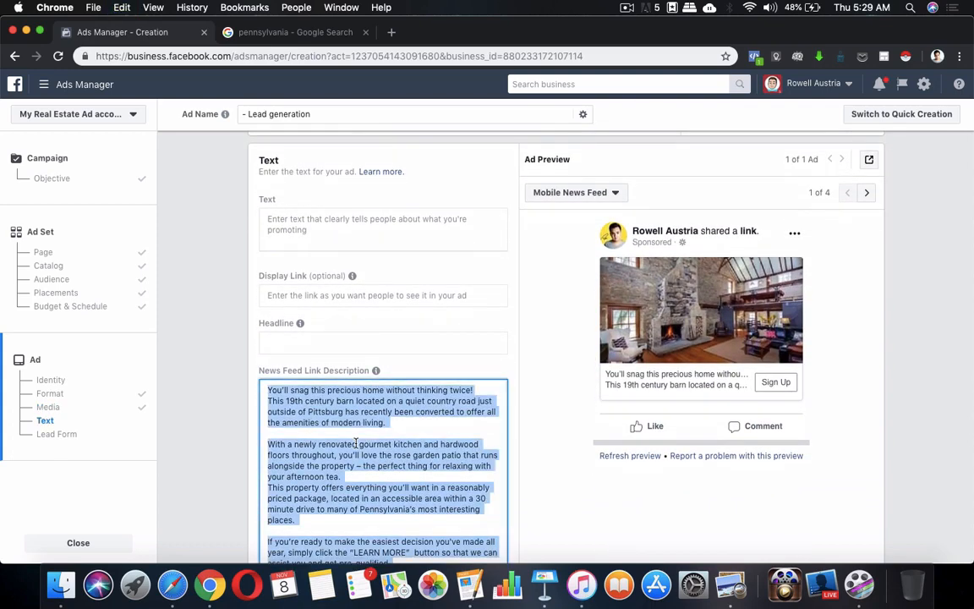
left_click(361, 230)
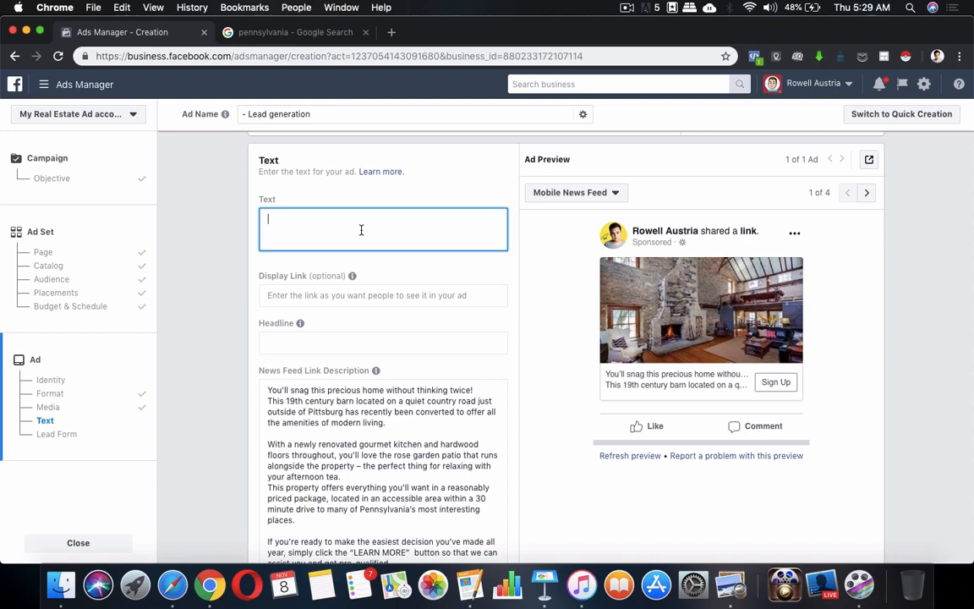
key("super+v")
scroll(361, 339, "down", 3)
Clear all text from the News Feed Link Description field.
left_click(349, 445)
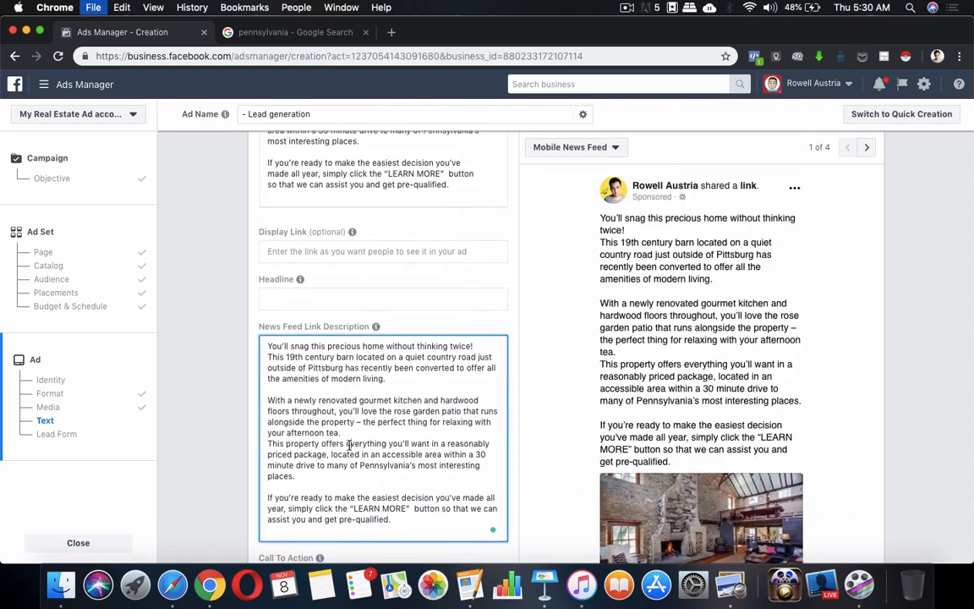
key("super+s")
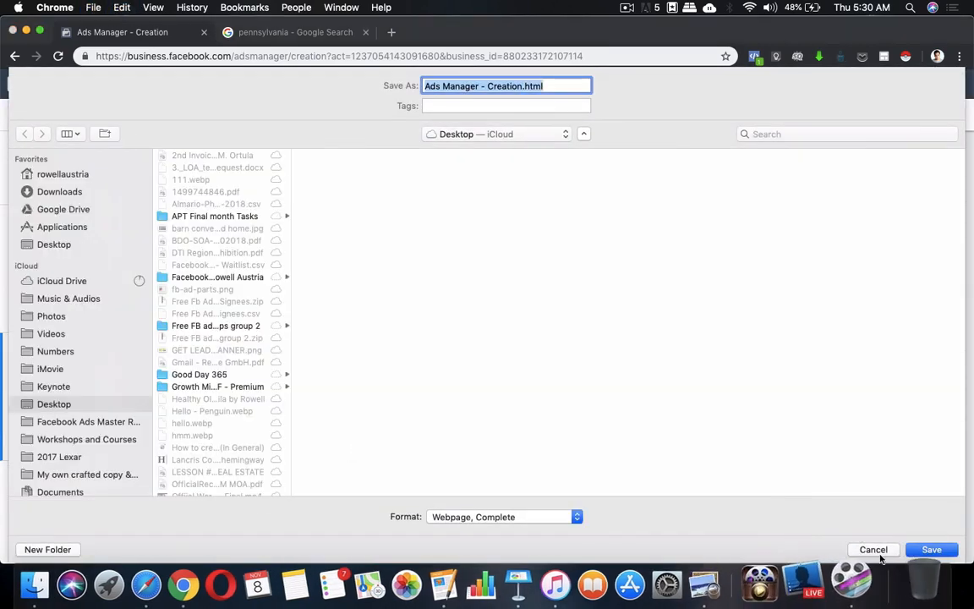
left_click(877, 551)
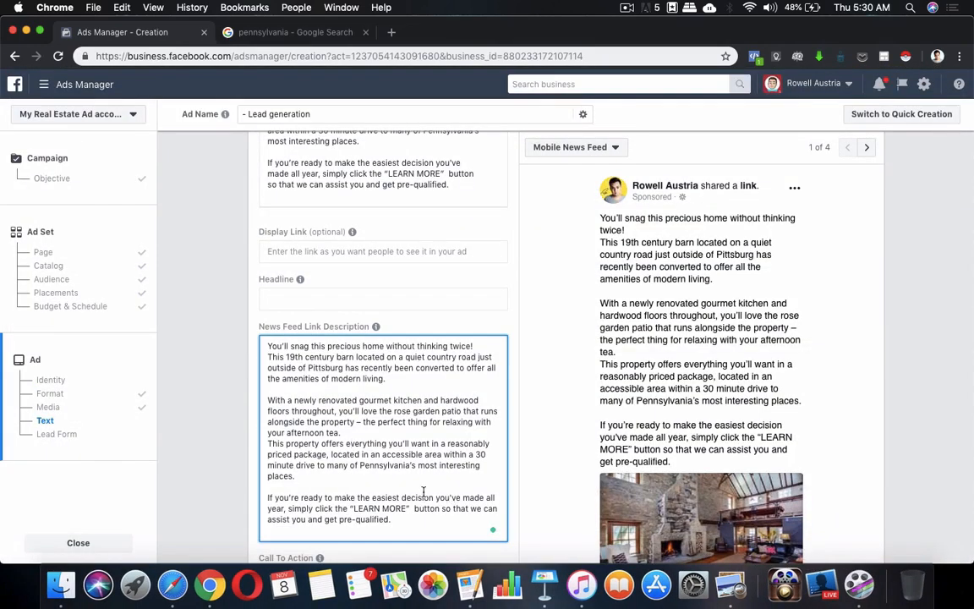
key("super+a")
key("BackSpace")
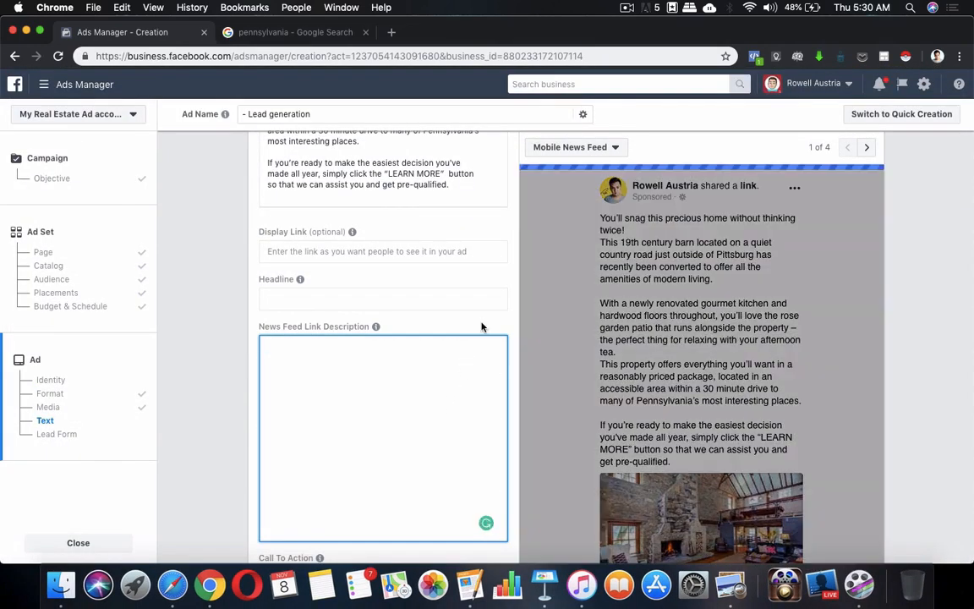
scroll(438, 315, "up", 5)
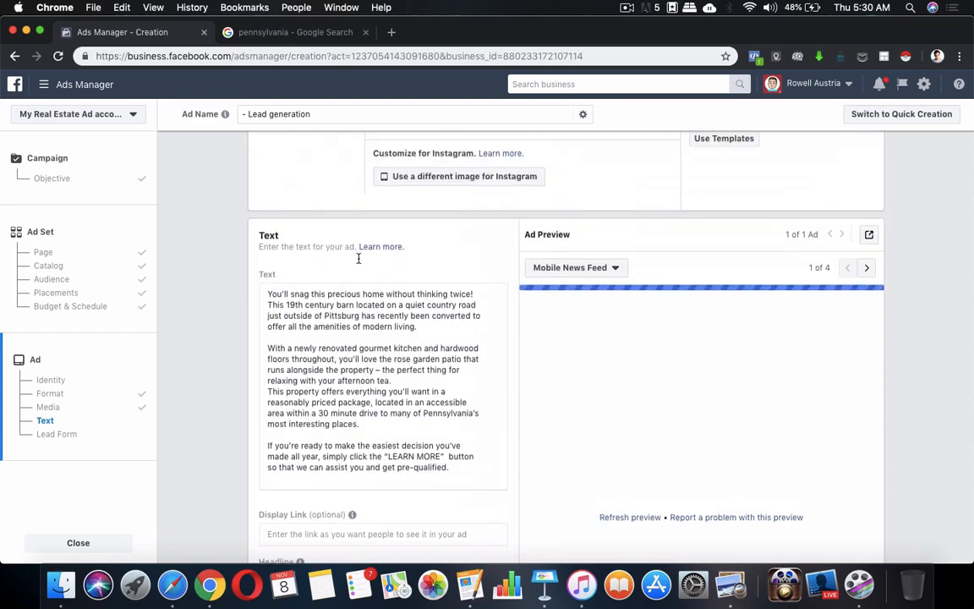
scroll(359, 259, "up", 1)
scroll(338, 371, "down", 1)
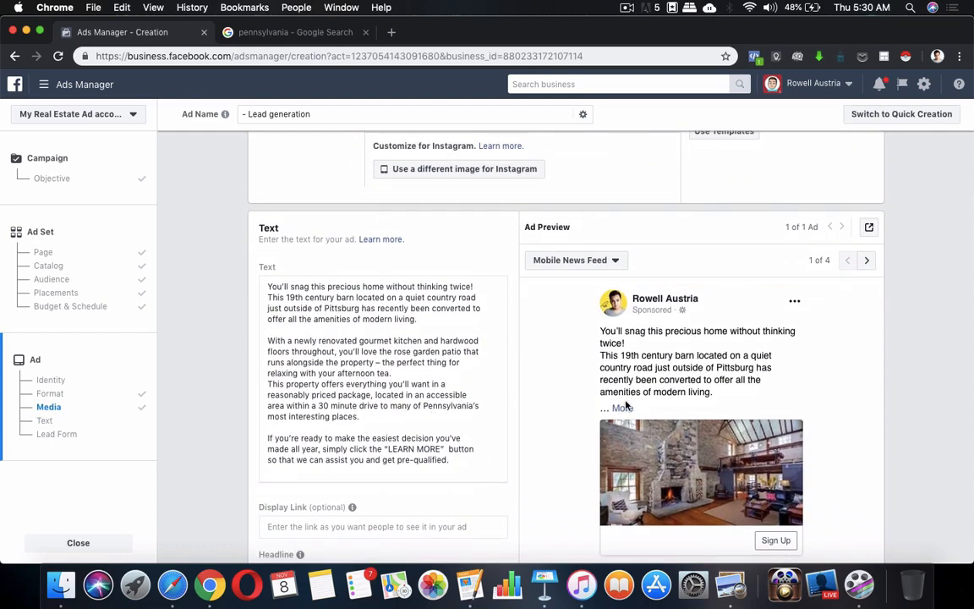
scroll(685, 308, "down", 1)
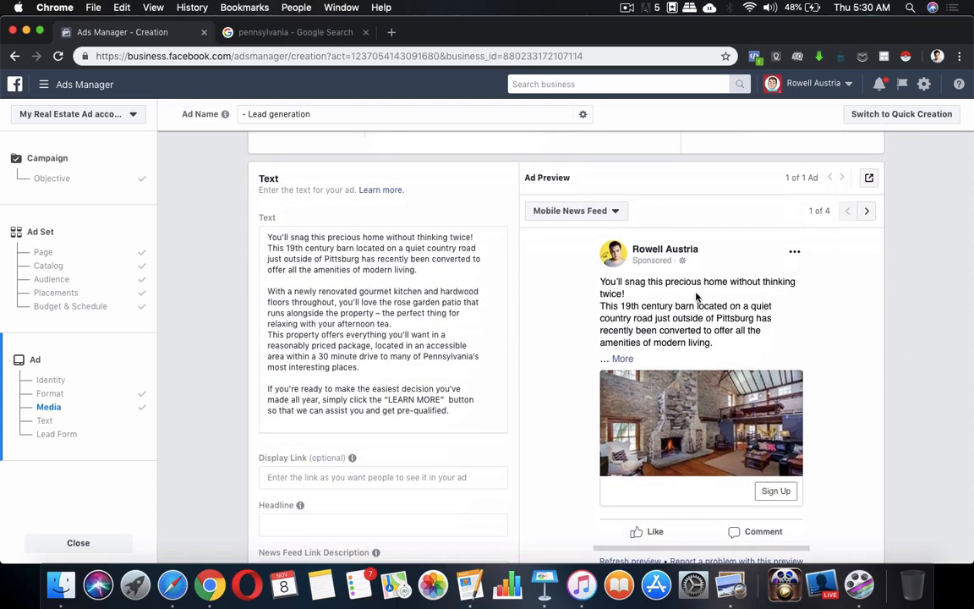
Switch the Ad Preview from Mobile to Desktop News Feed and review it.
left_click(867, 212)
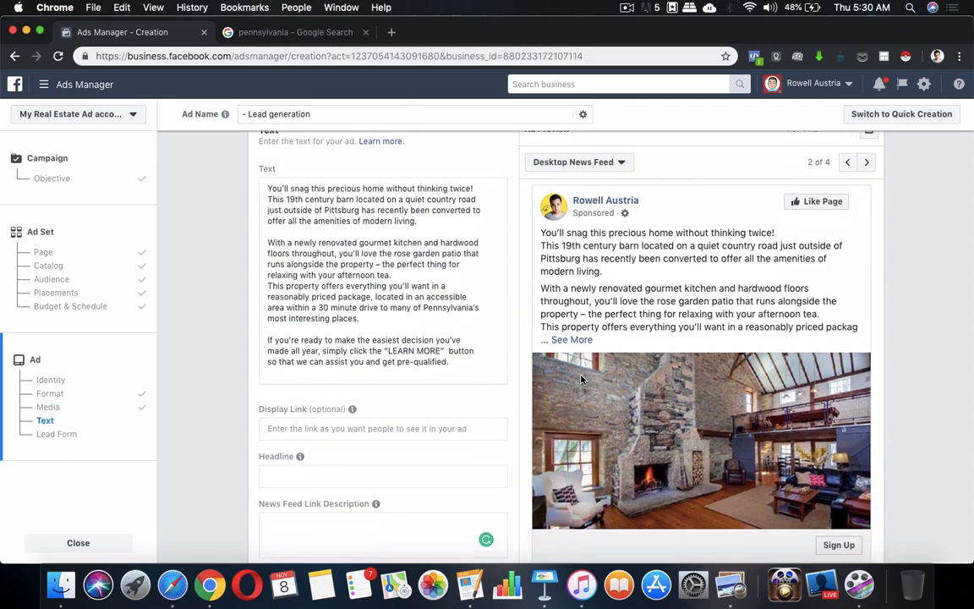
scroll(660, 343, "down", 3)
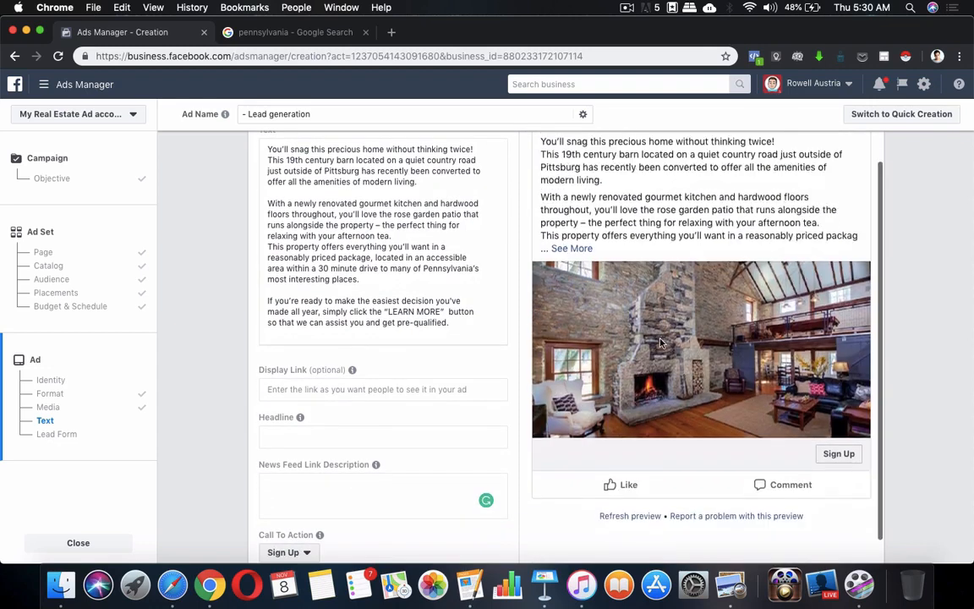
scroll(382, 330, "up", 5)
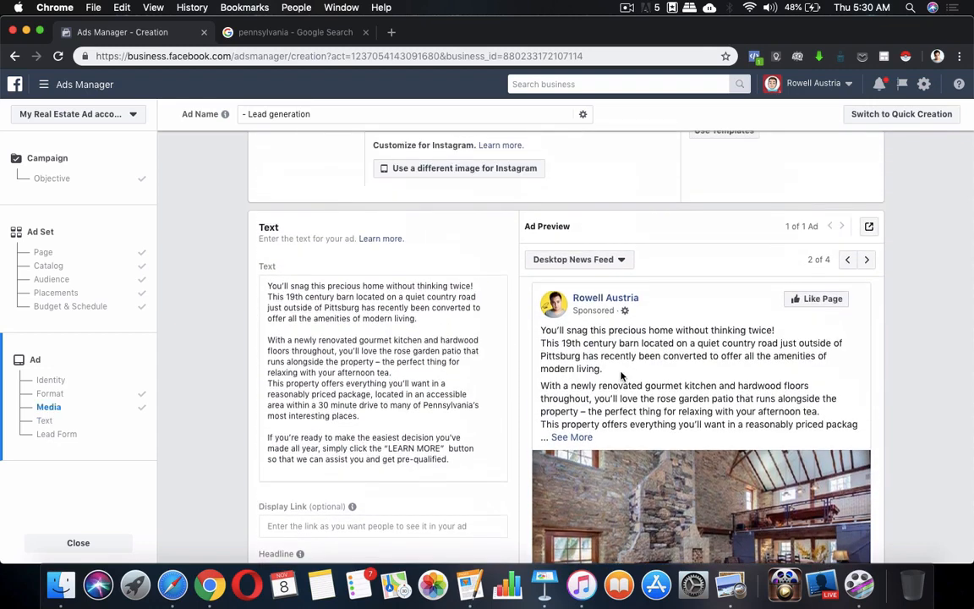
scroll(666, 402, "down", 1)
scroll(668, 398, "down", 3)
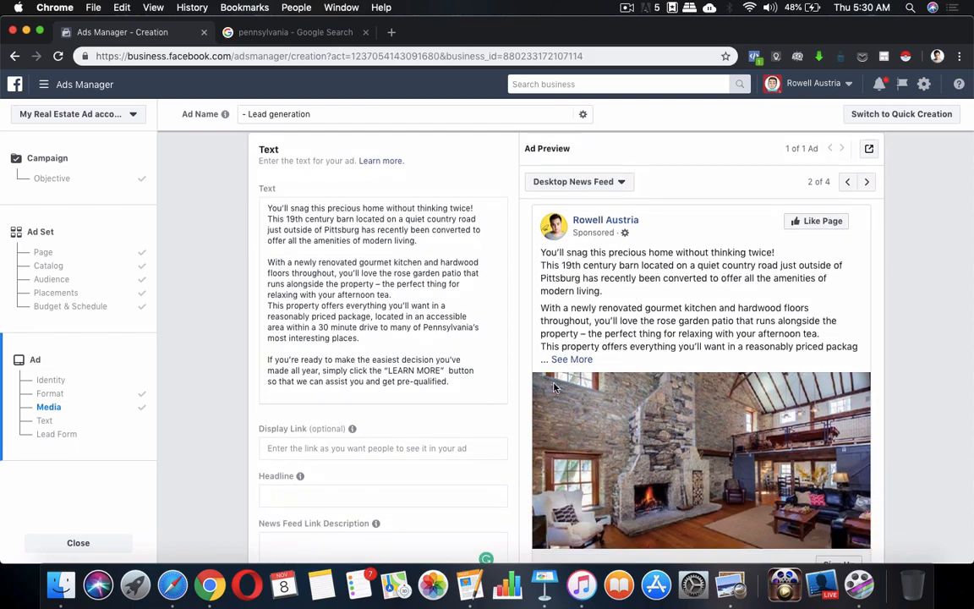
scroll(404, 314, "down", 2)
scroll(395, 314, "up", 4)
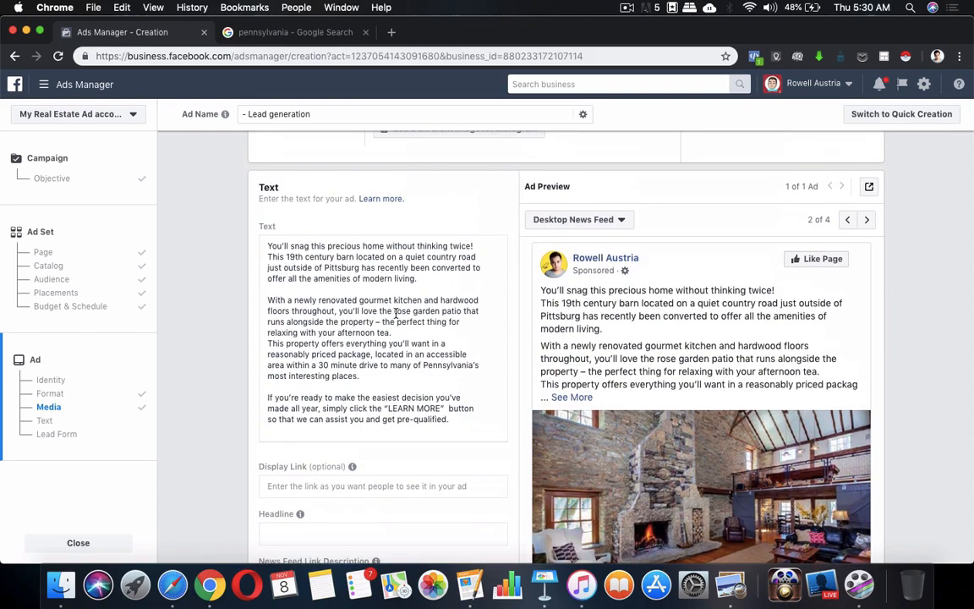
scroll(395, 314, "down", 6)
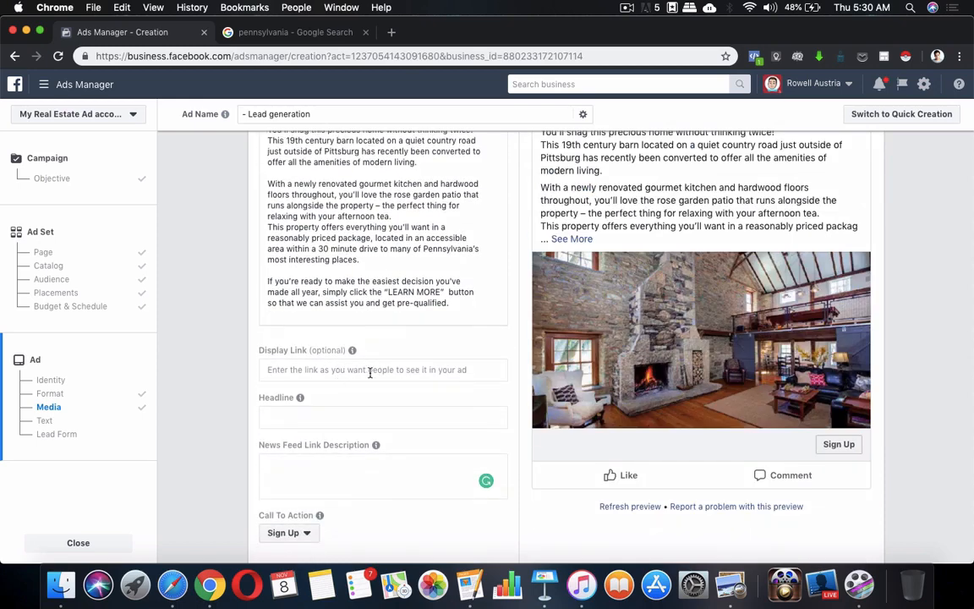
scroll(369, 372, "down", 2)
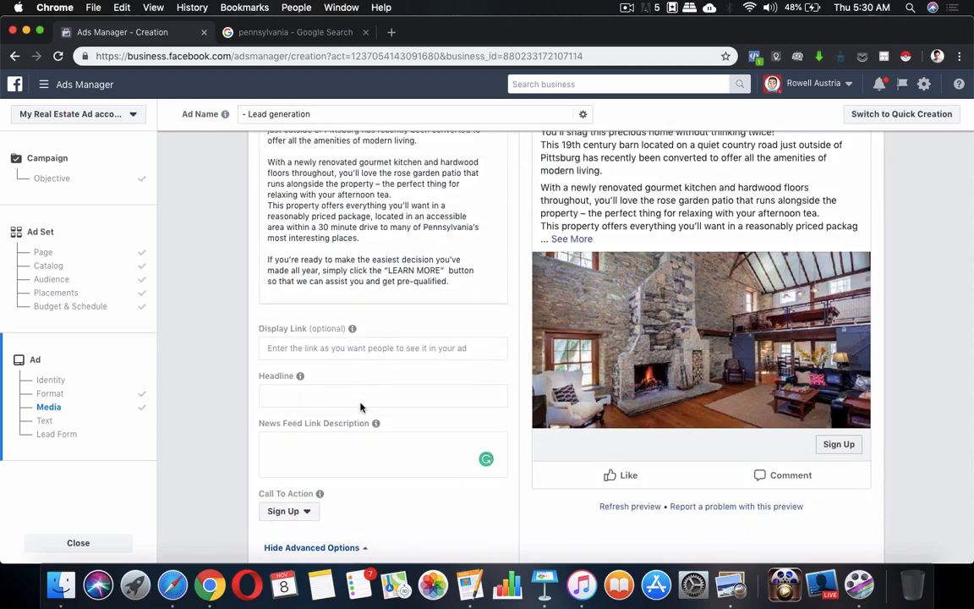
Clear the placeholder text typed into the headline field.
left_click(377, 397)
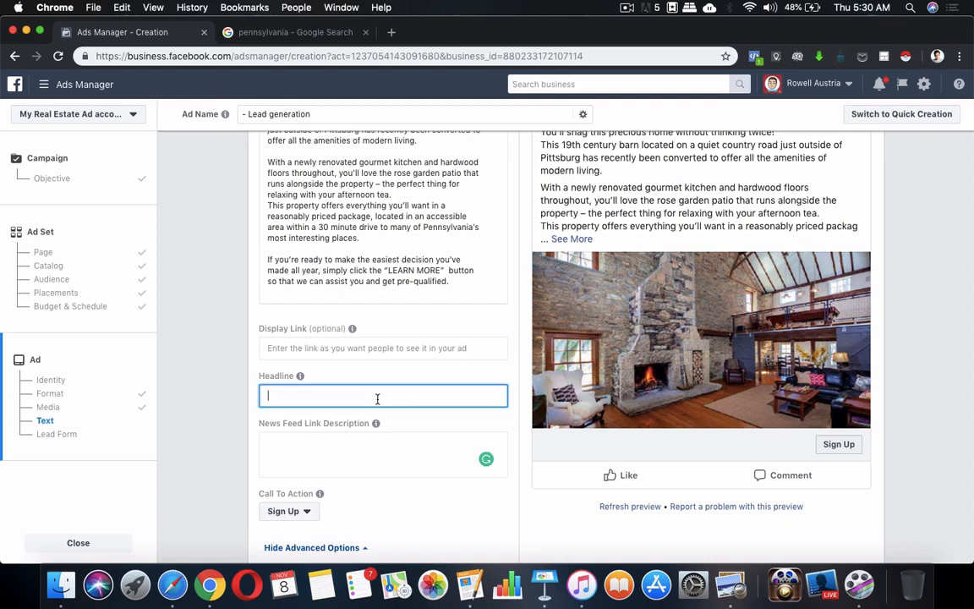
type("asasahhahsgahsg")
key("super+a")
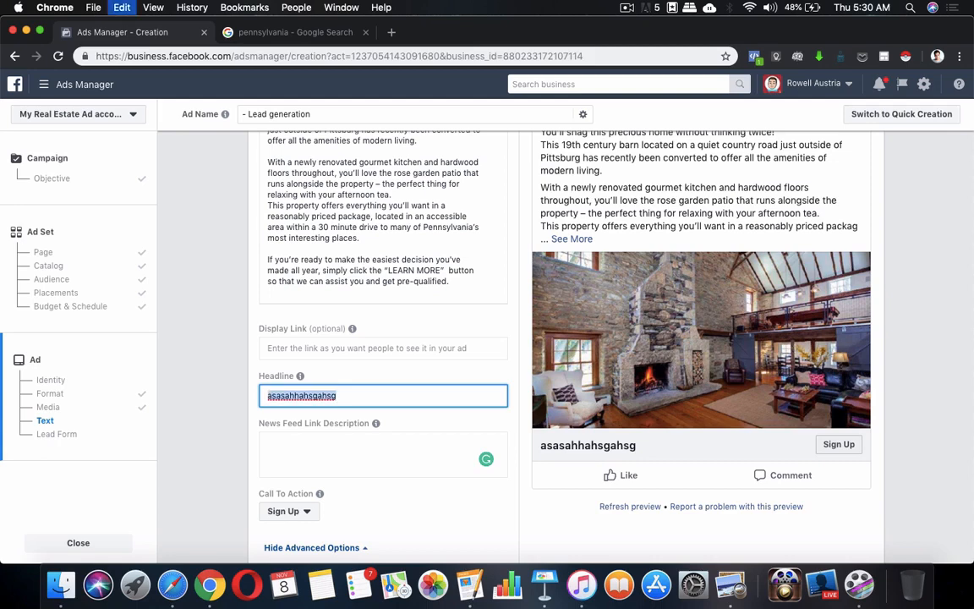
key("BackSpace")
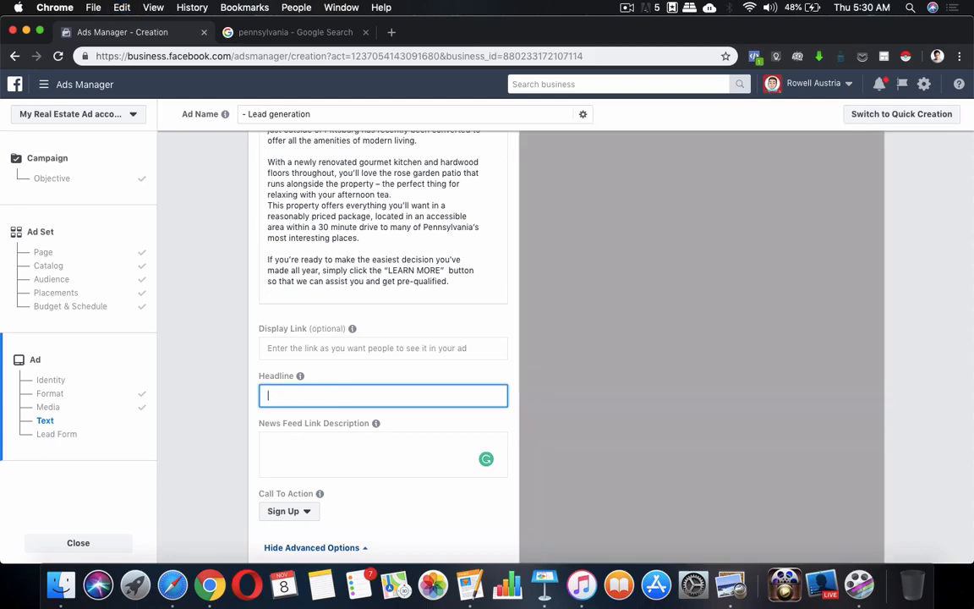
left_click(406, 378)
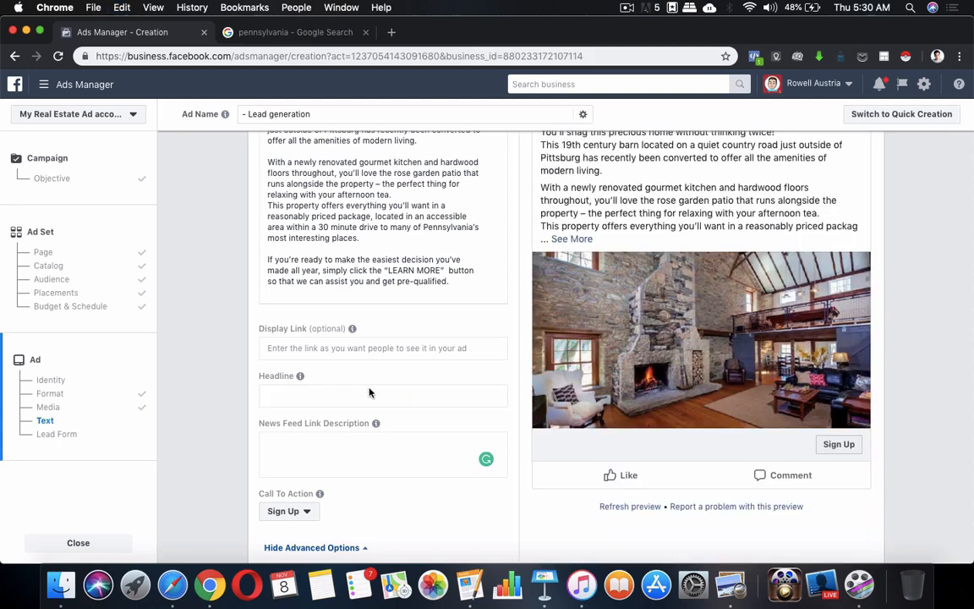
Change the call to action from Sign Up to Learn More, matching the ad copy in Pages.
scroll(369, 392, "down", 3)
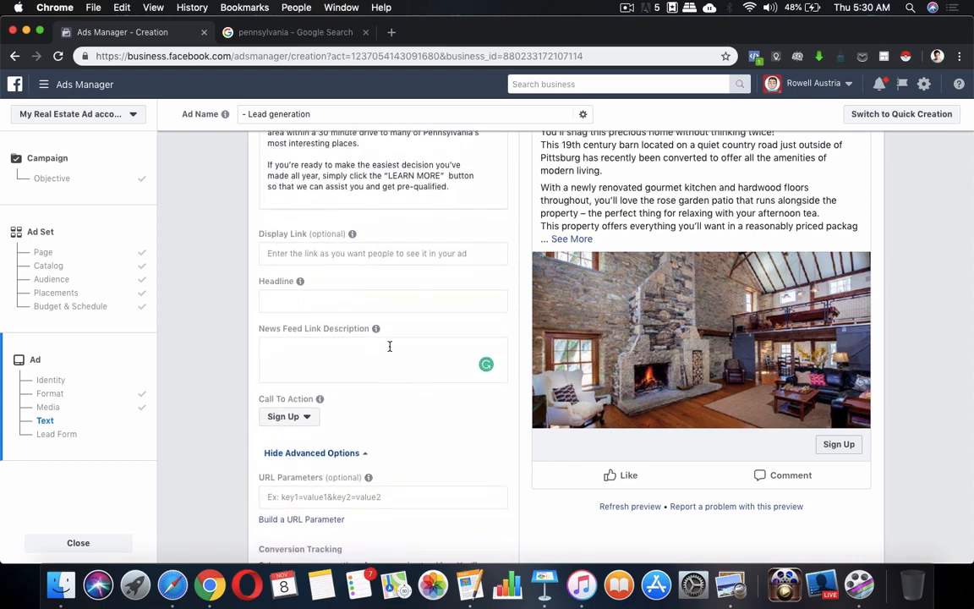
scroll(350, 398, "down", 2)
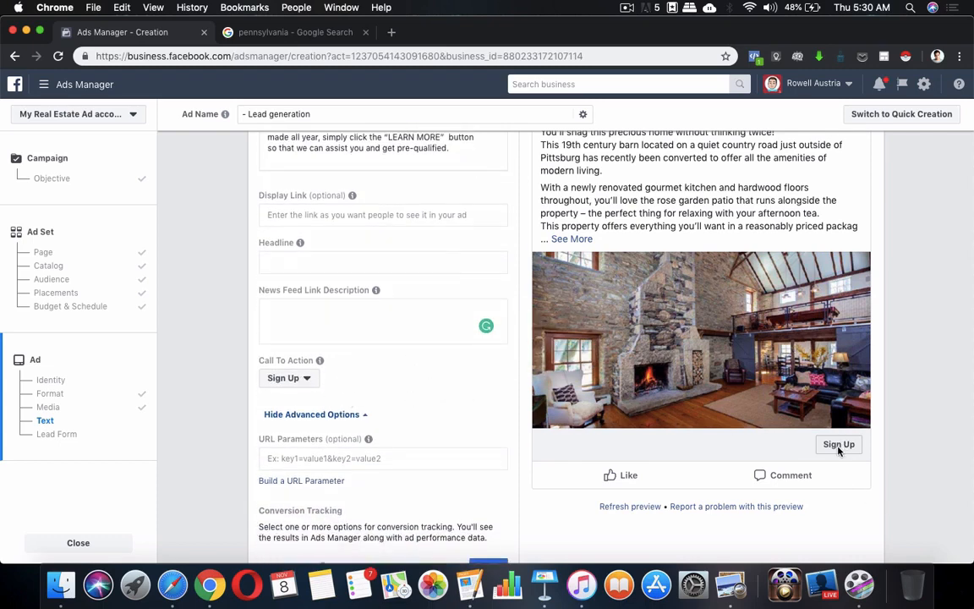
left_click(304, 380)
scroll(298, 338, "down", 3)
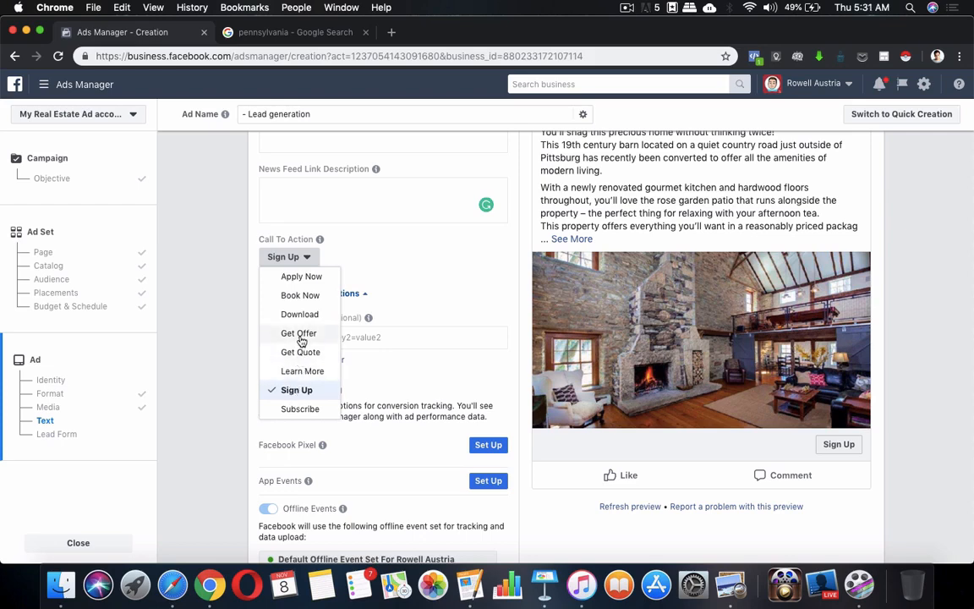
left_click(470, 586)
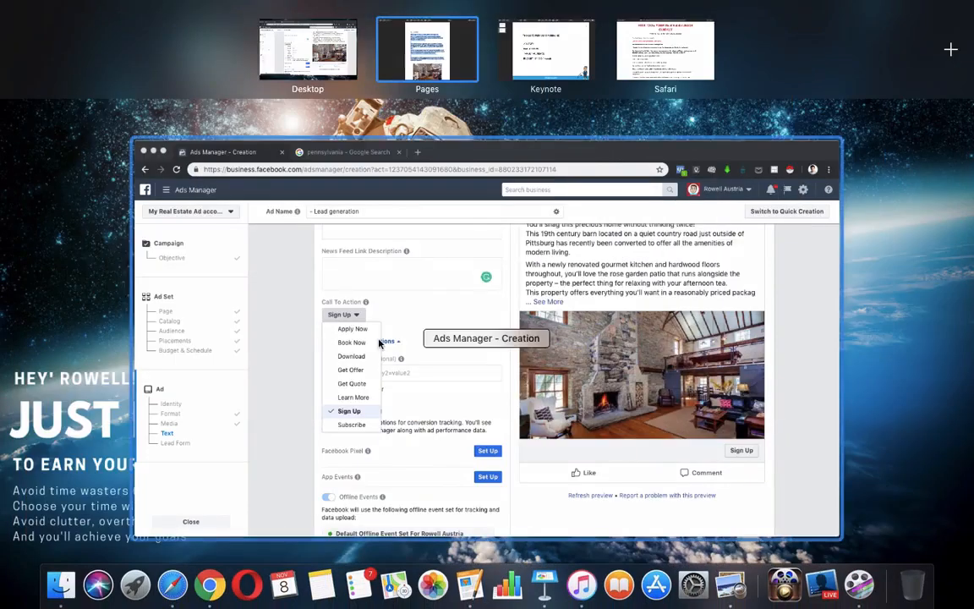
left_click(379, 343)
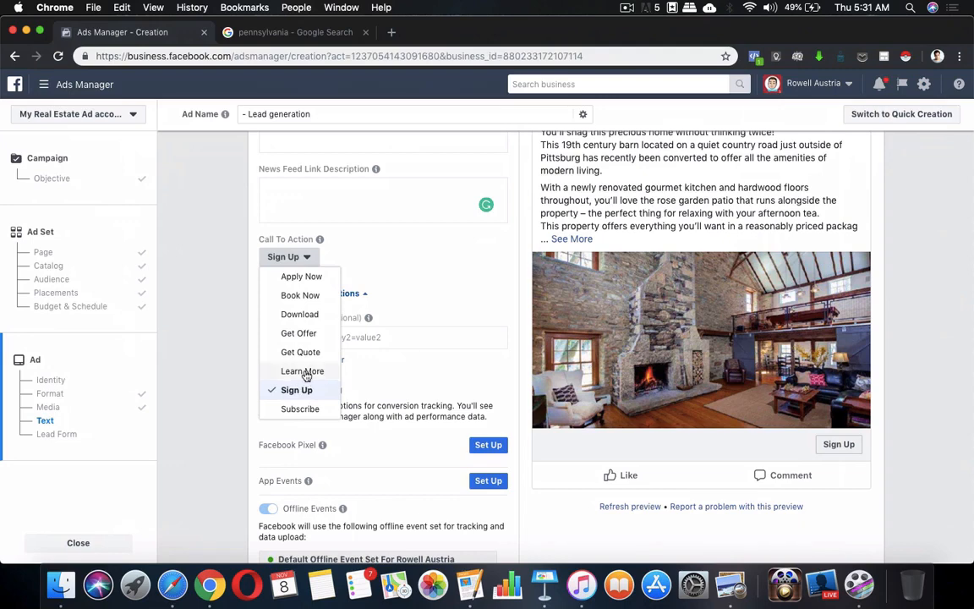
left_click(302, 371)
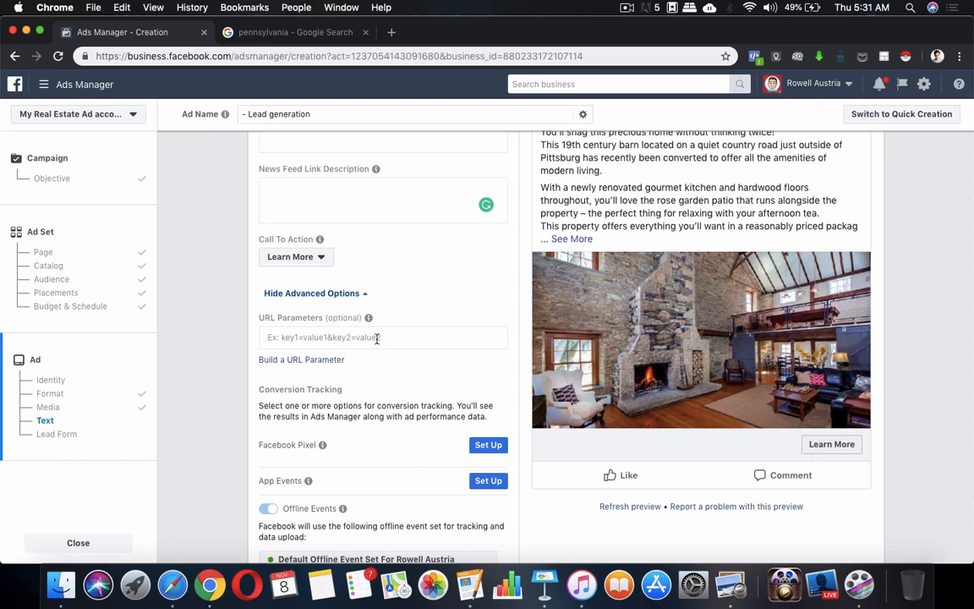
scroll(446, 330, "up", 3)
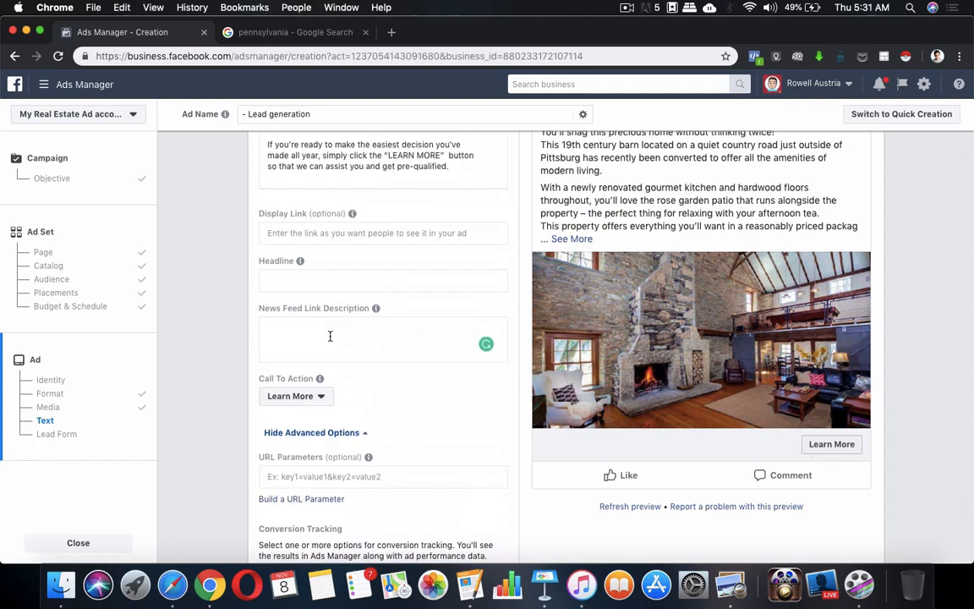
Start the headline with 'New Home in Pennsylvania' ahead of a draft 'Click here' ending.
left_click(350, 281)
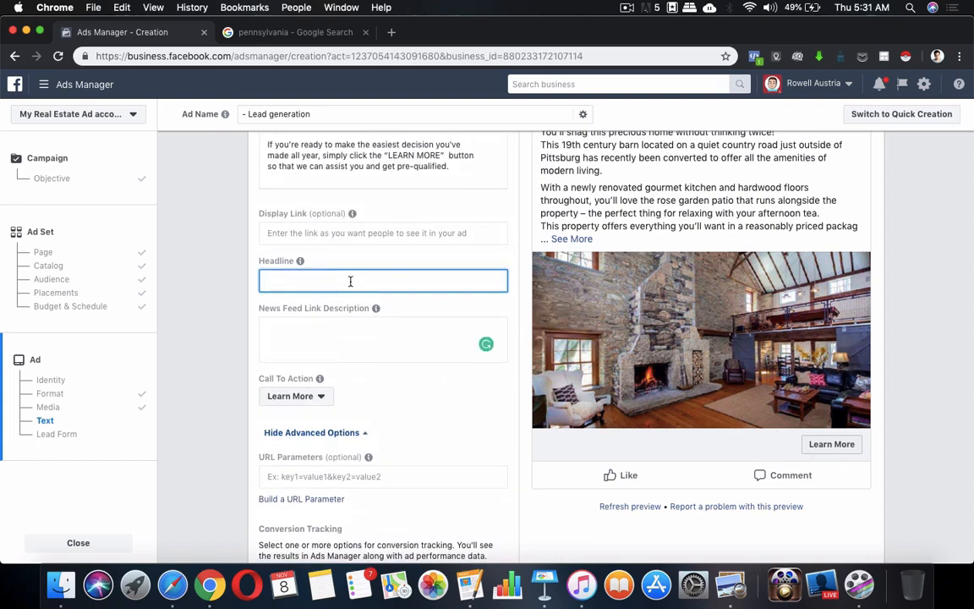
type("Click t")
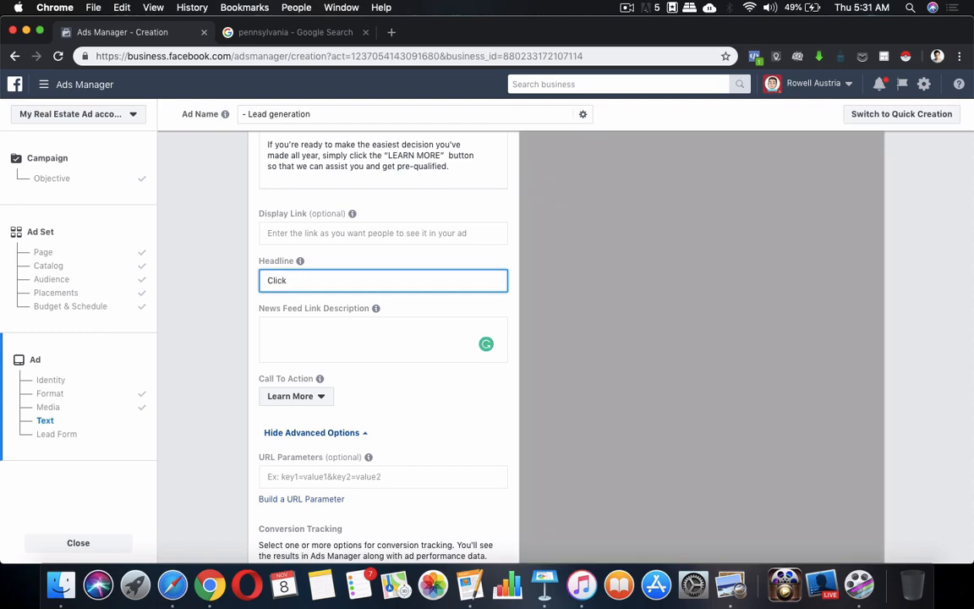
type("ere ->")
left_click(263, 279)
left_click(268, 278)
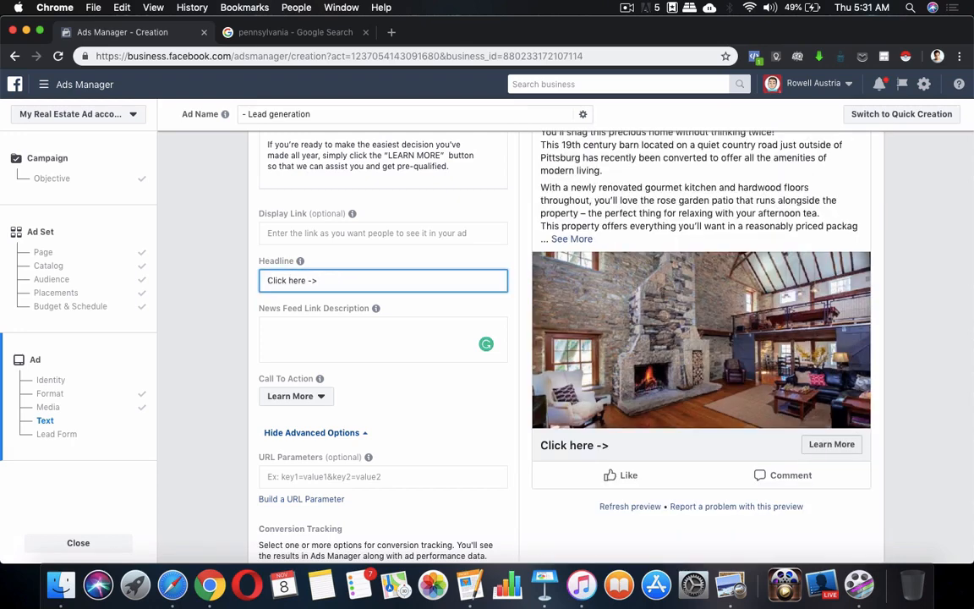
type("New ")
type("Home in")
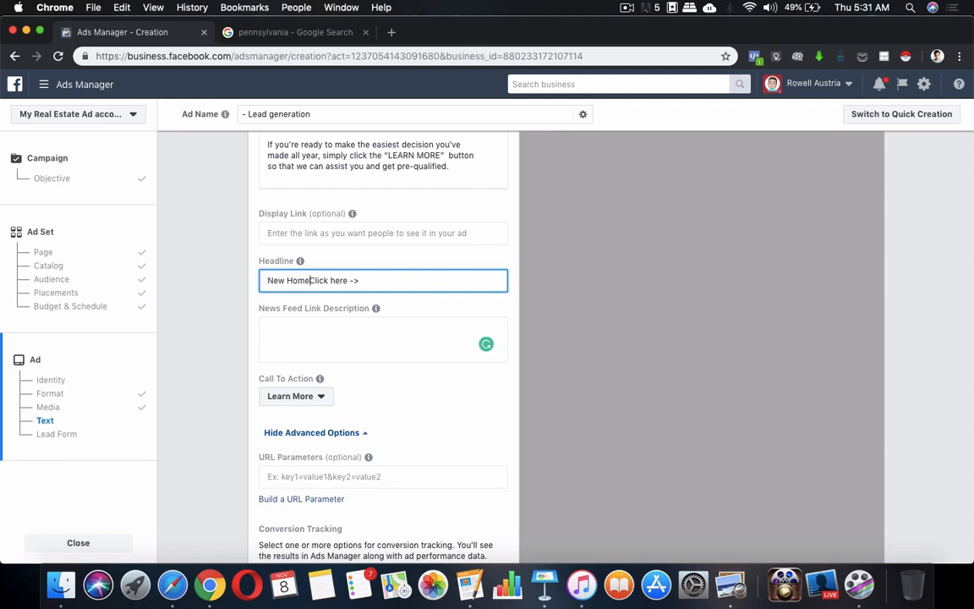
type(" O")
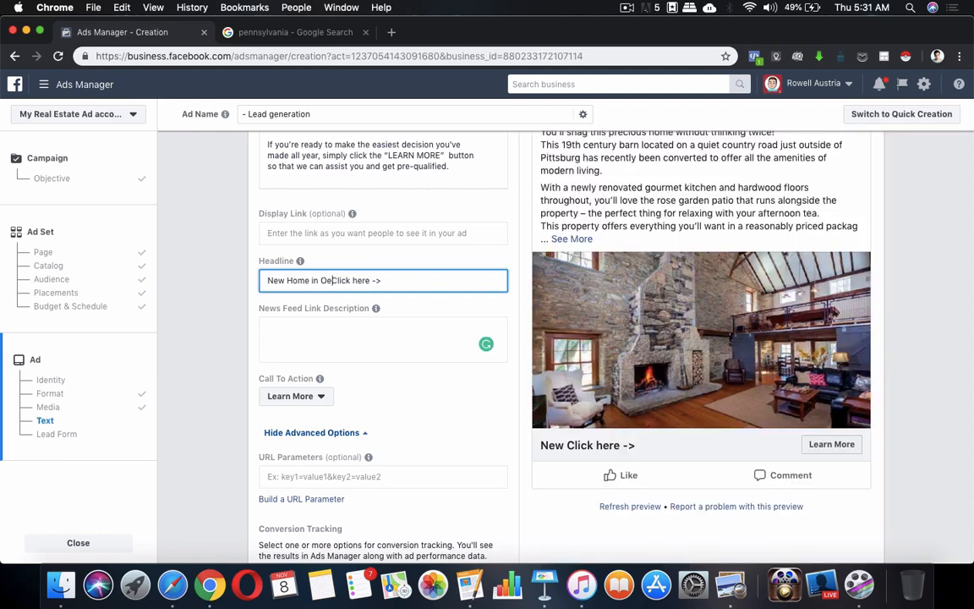
key("BackSpace")
type("Penns")
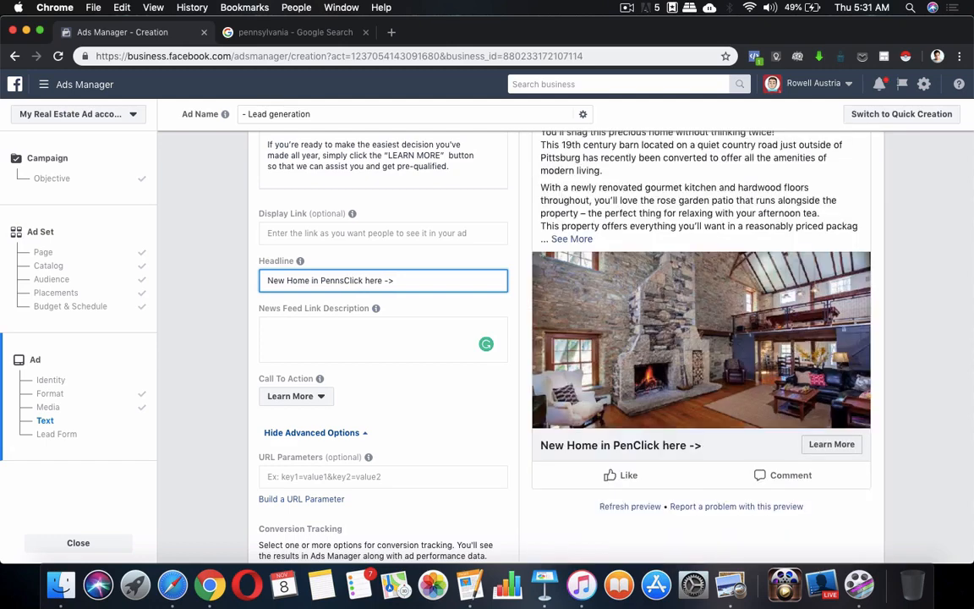
type("ylva")
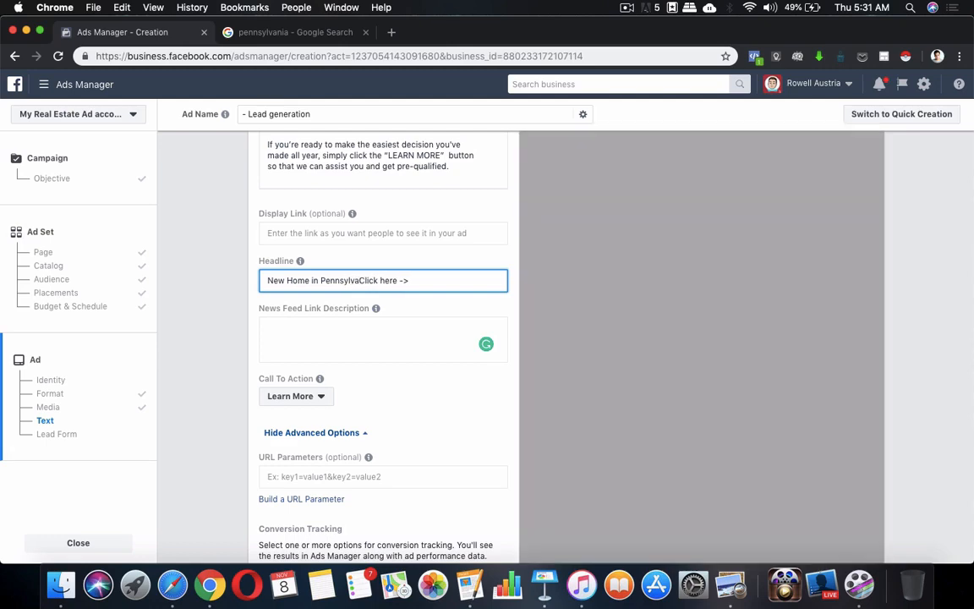
type("nia")
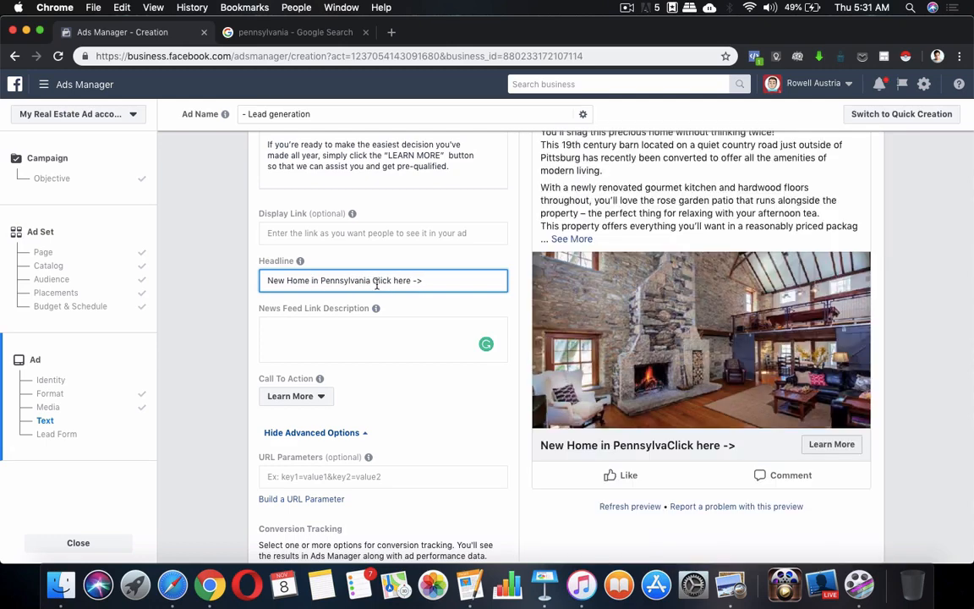
Replace the 'Click here' ending so the headline finishes with 'FOR SALE!'.
left_click(437, 279, "shift")
key("BackSpace")
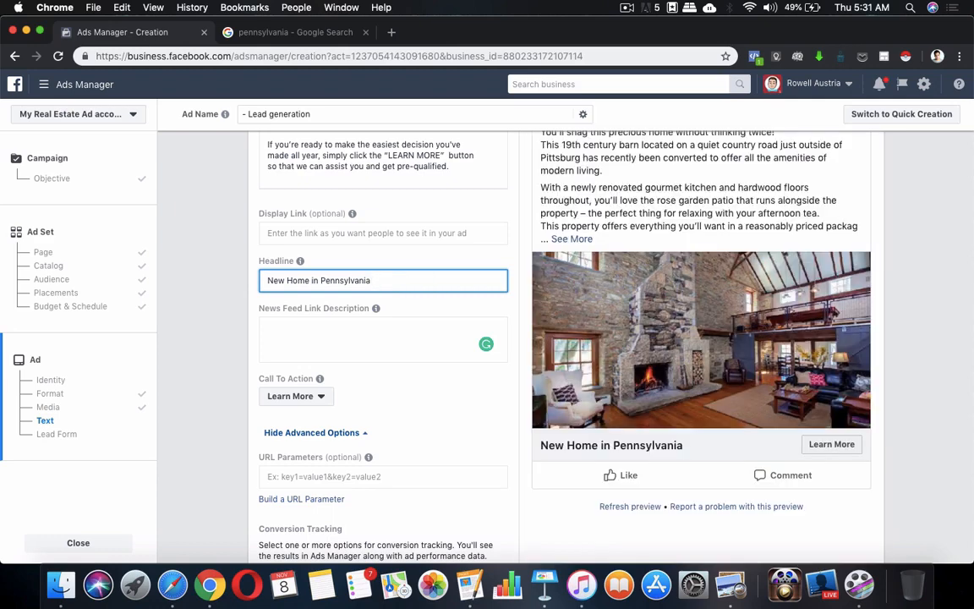
type("! Click here")
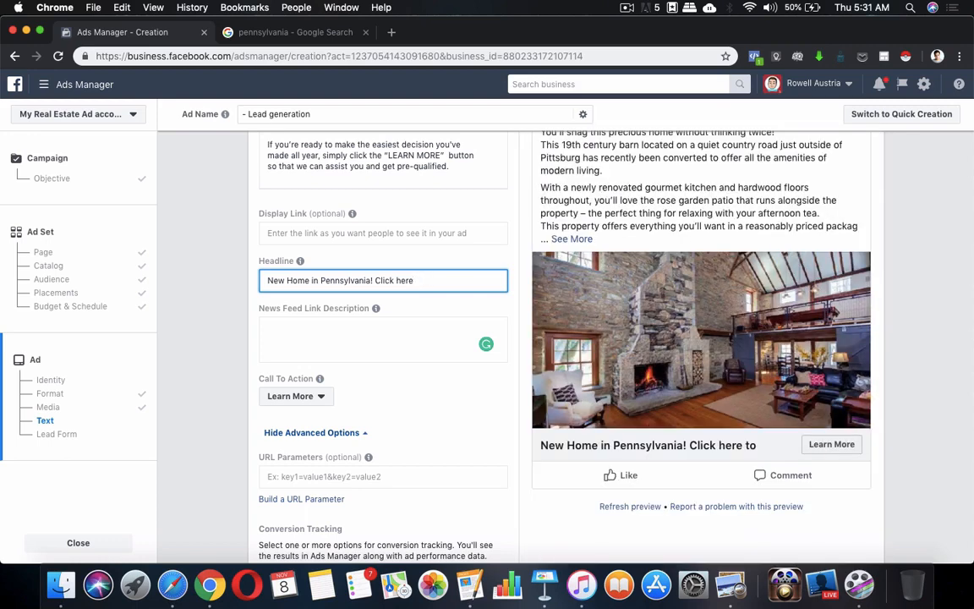
key("BackSpace")
key("BackSpace")
key("BackSpace")
key("BackSpace")
key("BackSpace")
key("BackSpace")
key("BackSpace")
key("BackSpace")
key("BackSpace")
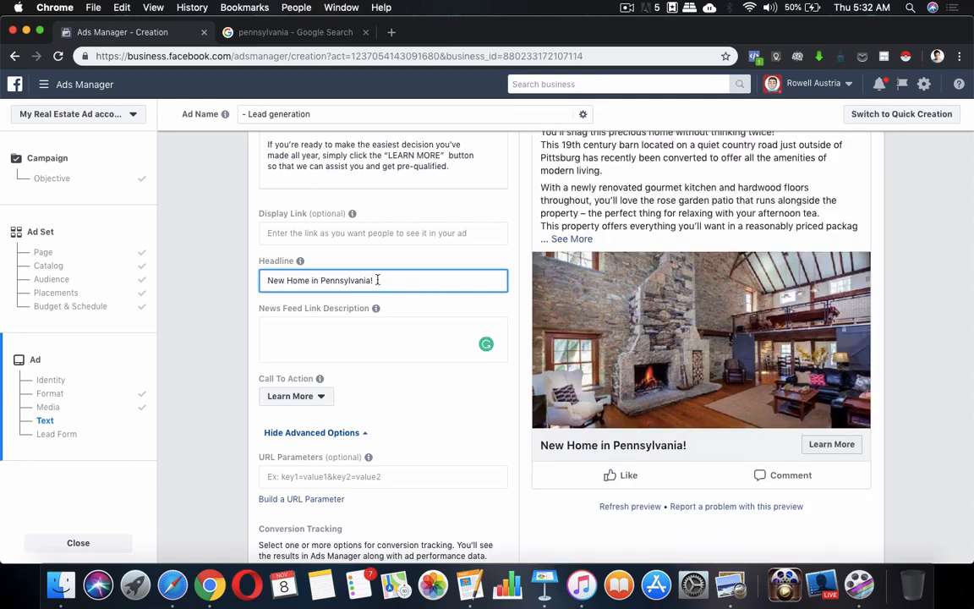
key("BackSpace")
type("now F")
type(" FOR SALE")
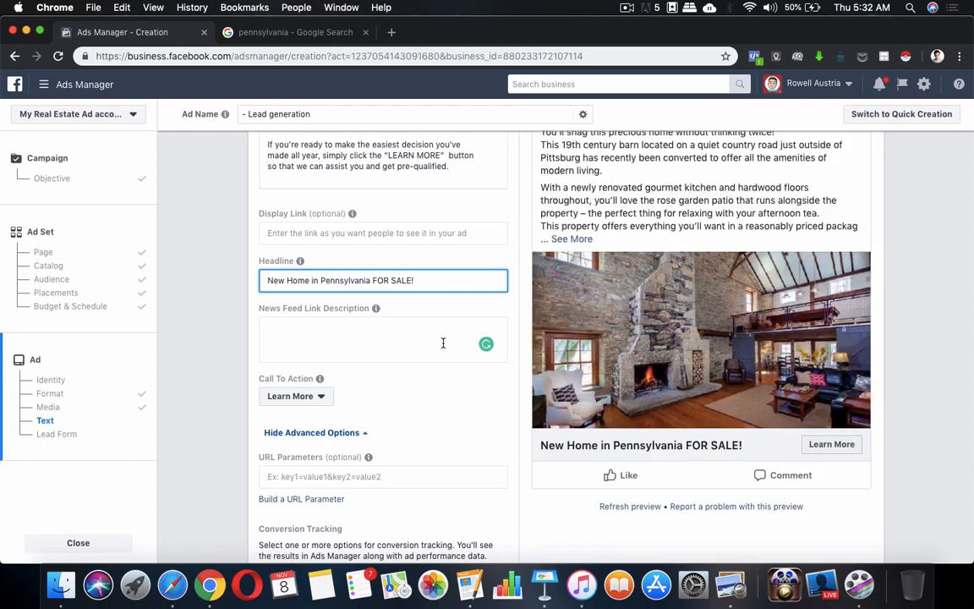
Leave the headline field and scroll down to the Lead Form section showing SAMPLE FORM #1.
scroll(444, 342, "up", 1)
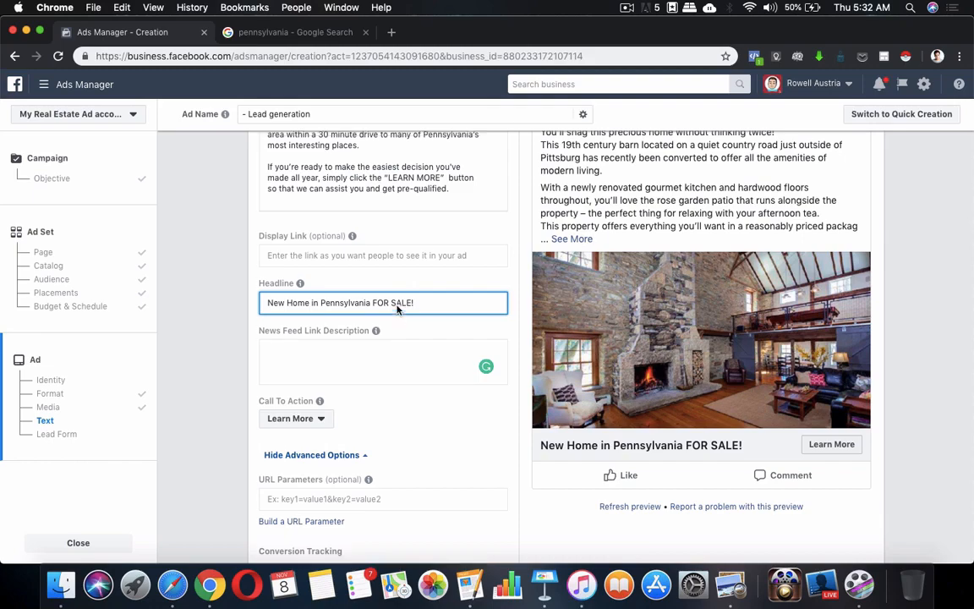
scroll(398, 309, "up", 10)
scroll(399, 355, "down", 5)
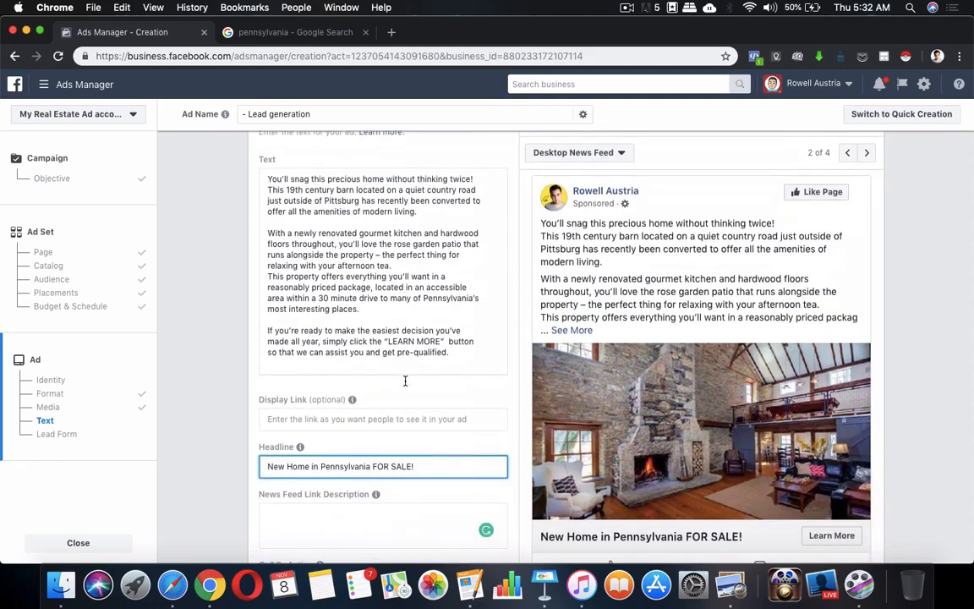
scroll(413, 413, "down", 7)
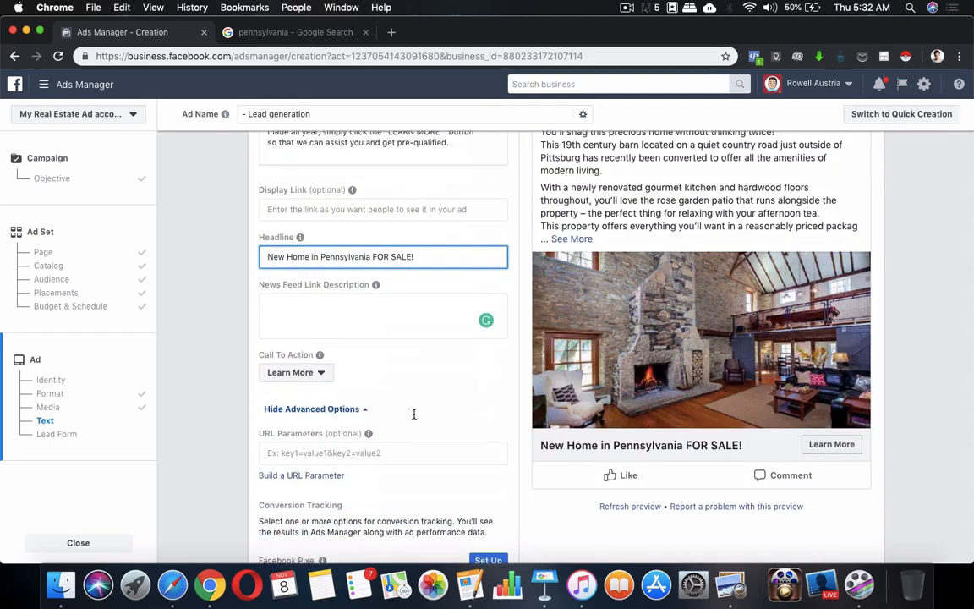
scroll(418, 273, "up", 10)
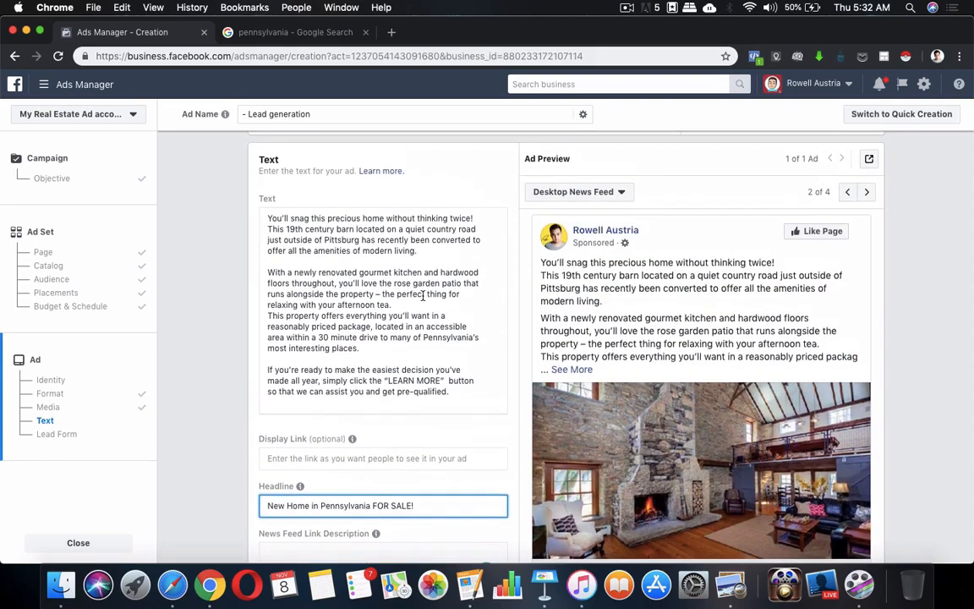
scroll(381, 355, "down", 4)
scroll(364, 402, "down", 5)
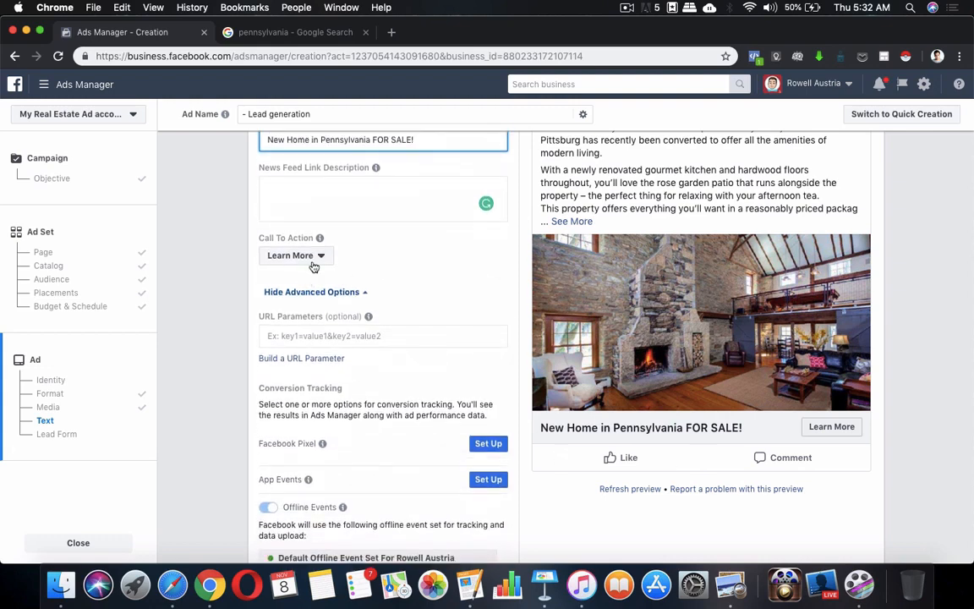
left_click(430, 310)
scroll(430, 309, "down", 5)
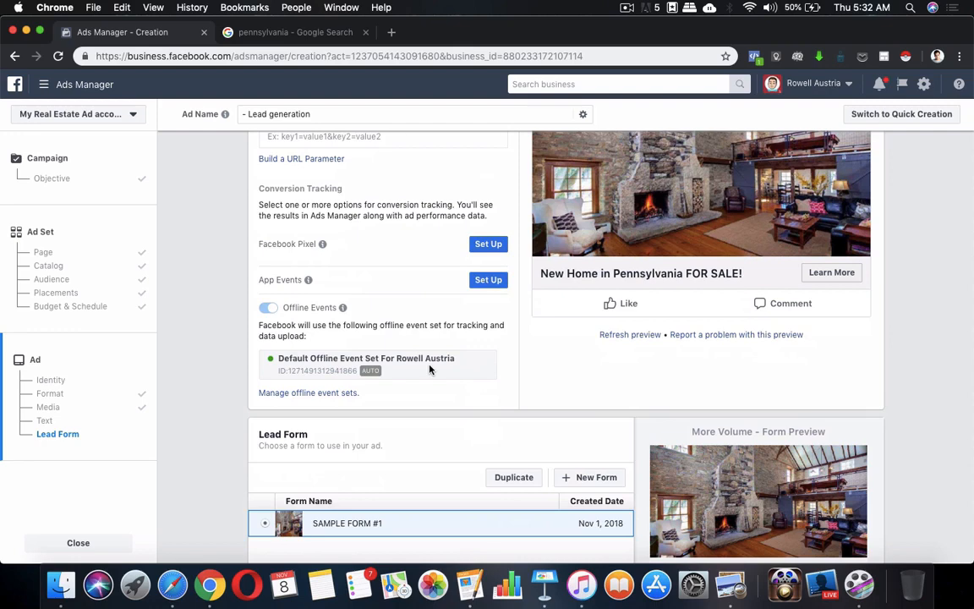
scroll(430, 369, "down", 5)
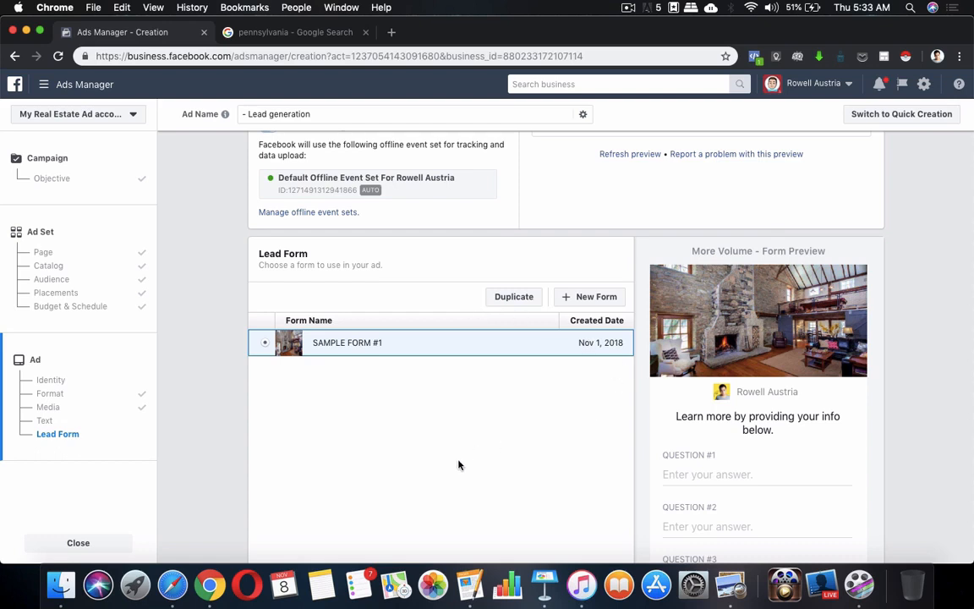
Create a new lead form and title it 'Pennsylvania Form'.
left_click(597, 301)
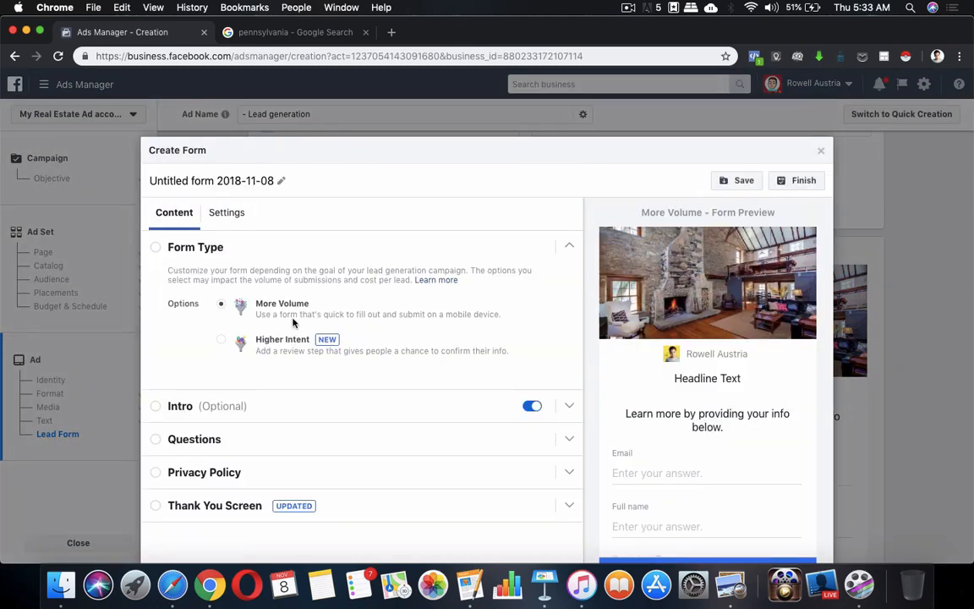
left_click(265, 181)
key("super+a")
type("Form")
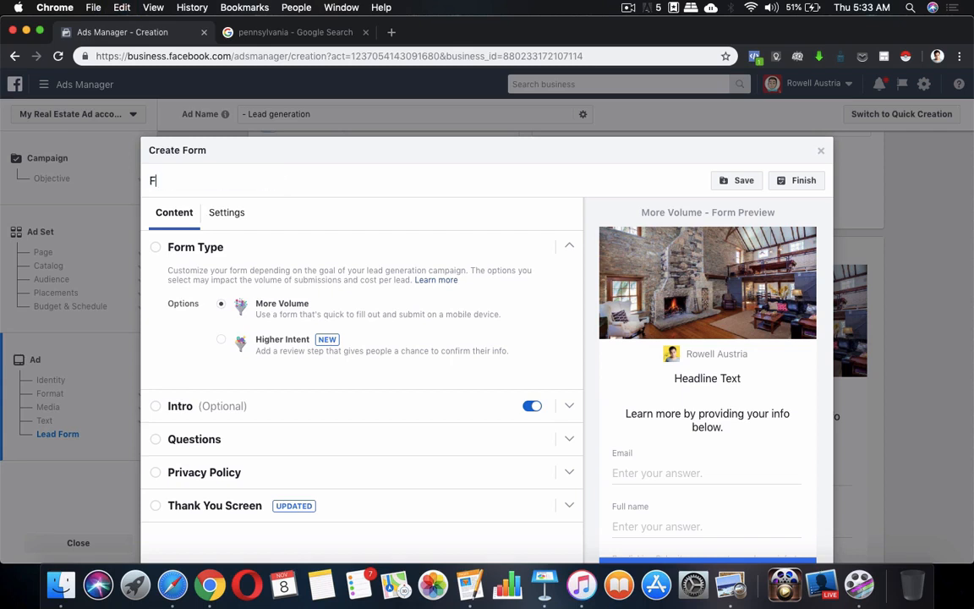
key("BackSpace")
key("BackSpace")
key("BackSpace")
key("BackSpace")
type("Pennsylvania Form")
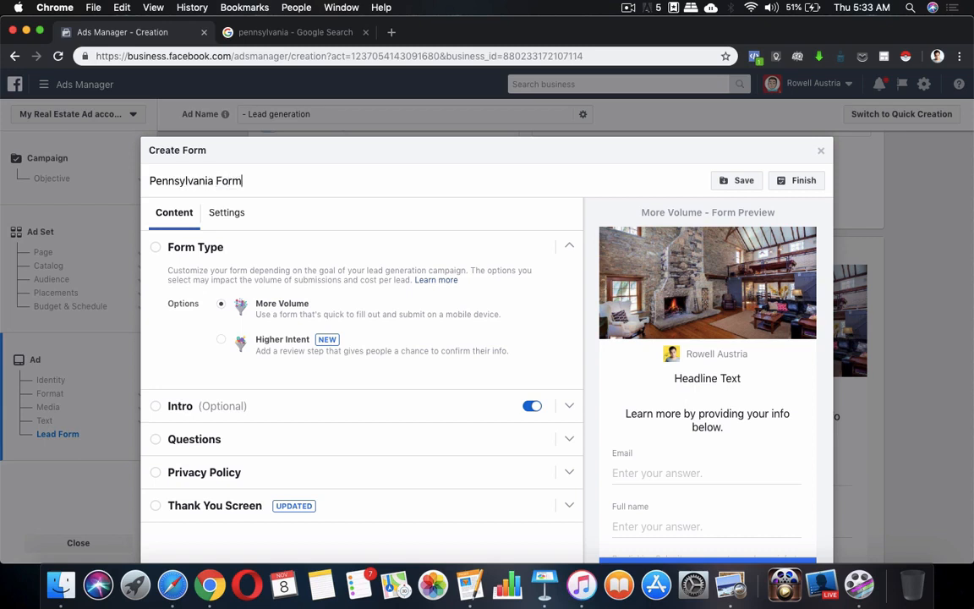
left_click(628, 8)
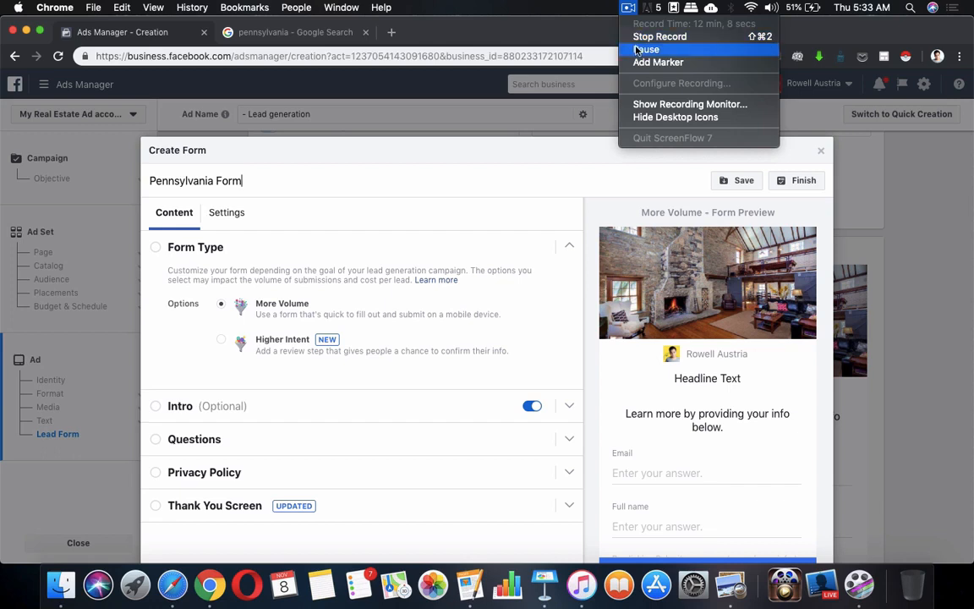
left_click(652, 48)
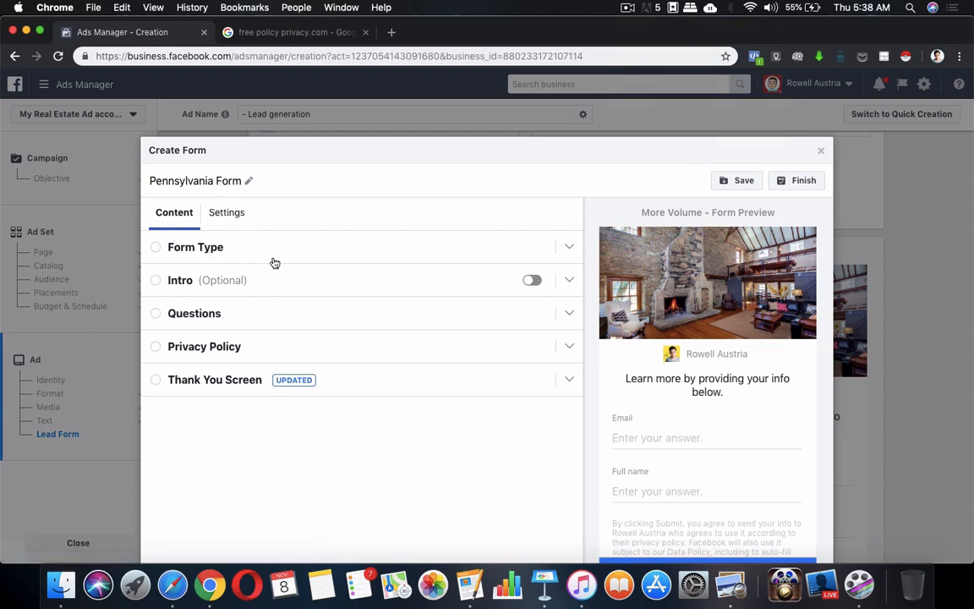
Collapse Form Type and Intro, expand Questions, and focus its headline field.
left_click(167, 248)
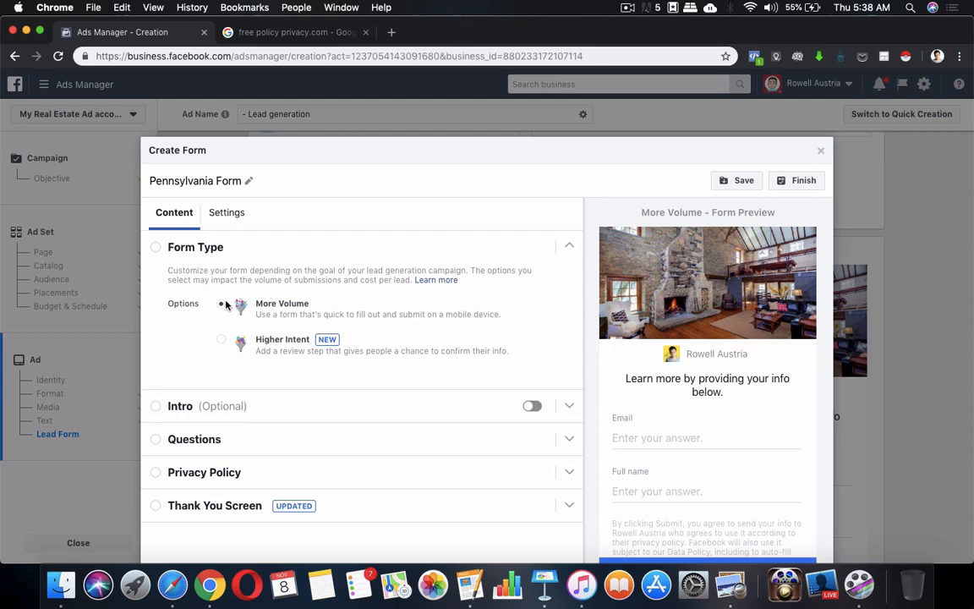
left_click(160, 248)
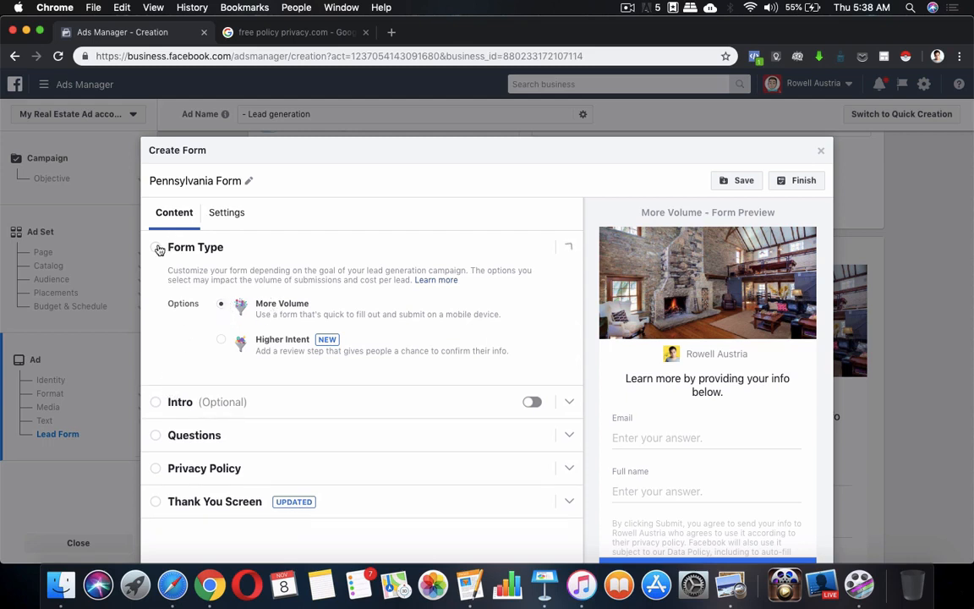
left_click(165, 280)
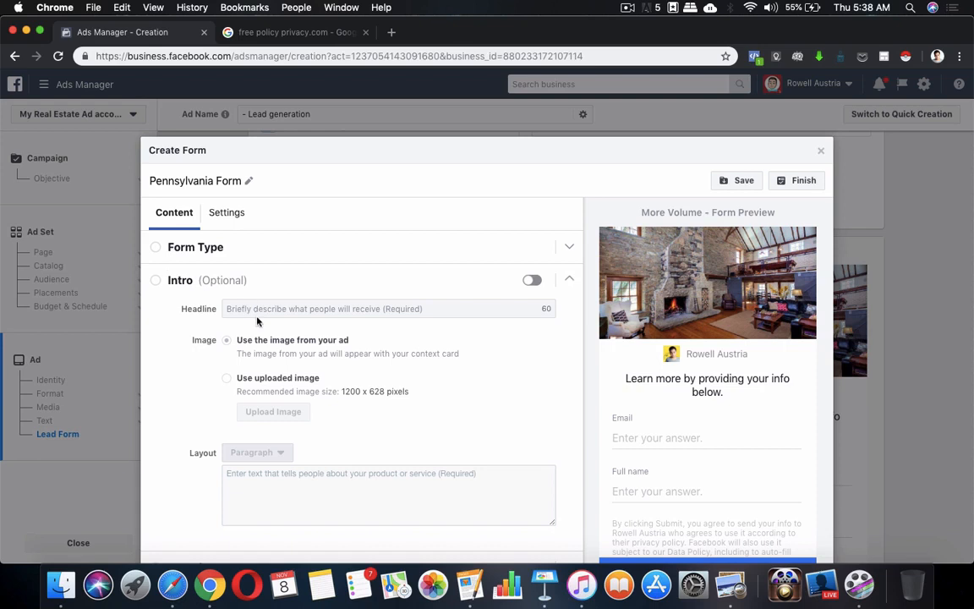
left_click(166, 282)
left_click(158, 315)
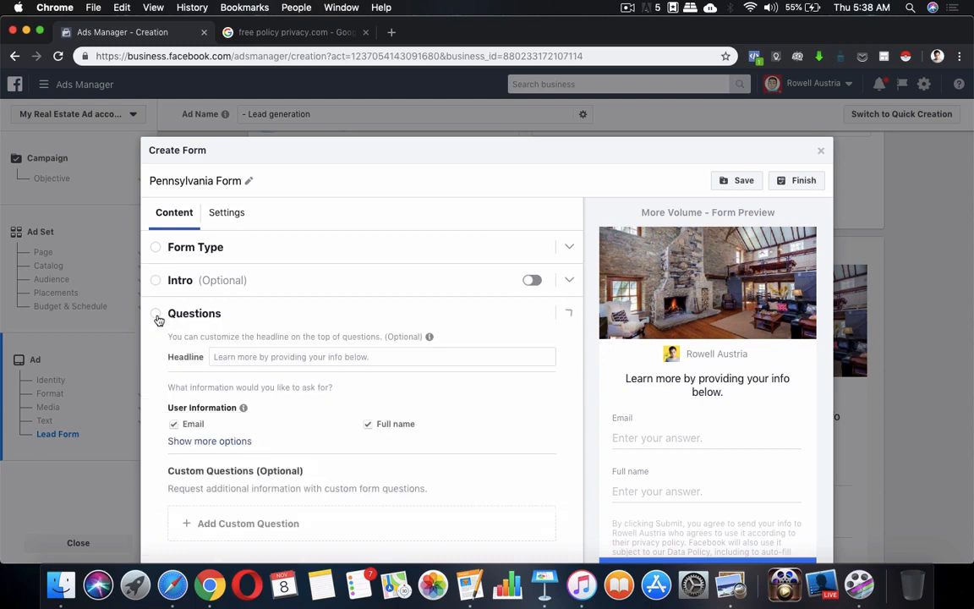
left_click(282, 357)
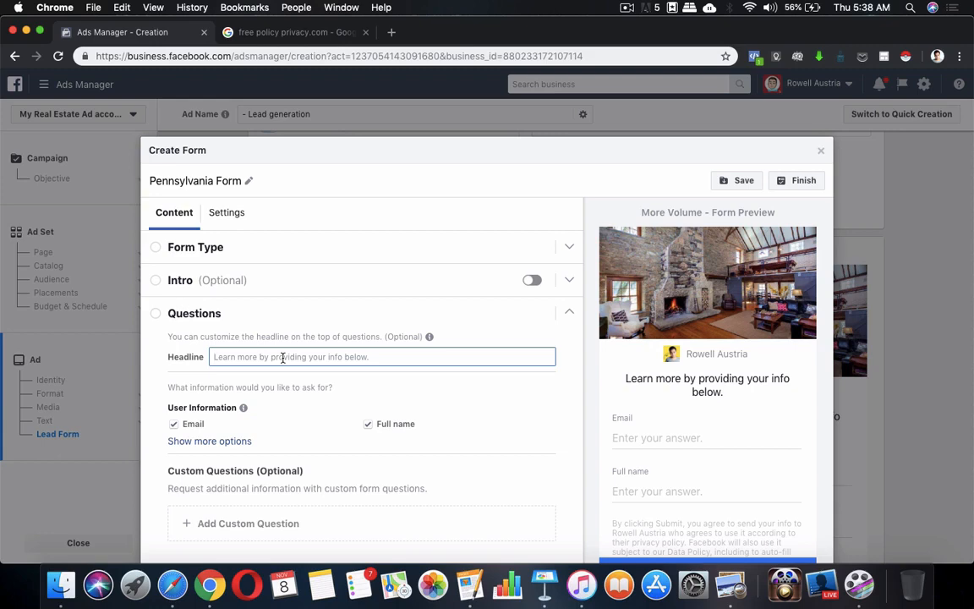
Type 'Get pre-qualified by providing your info. below' as the Questions headline.
type("Get qualified")
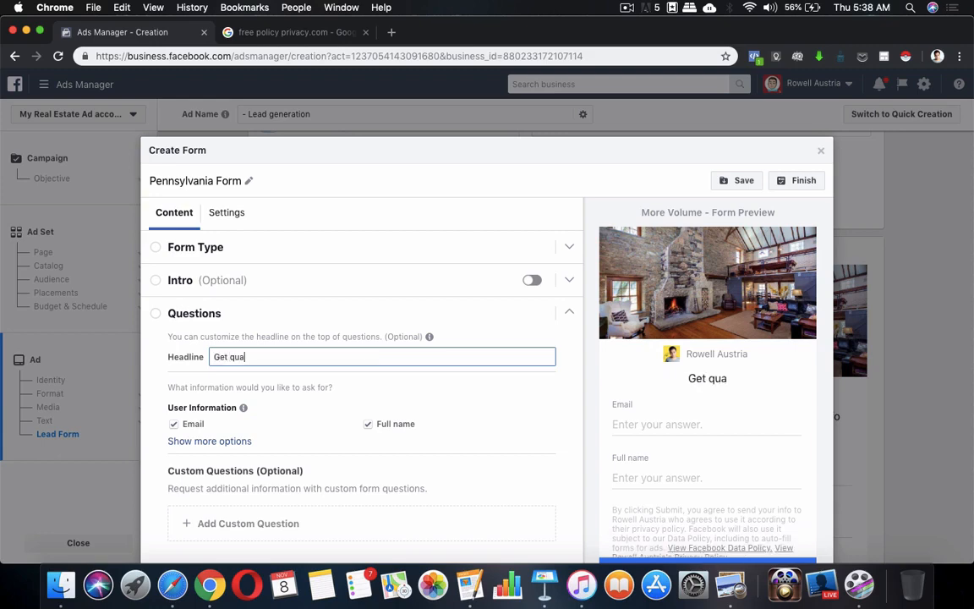
left_click(229, 357)
type("pre-")
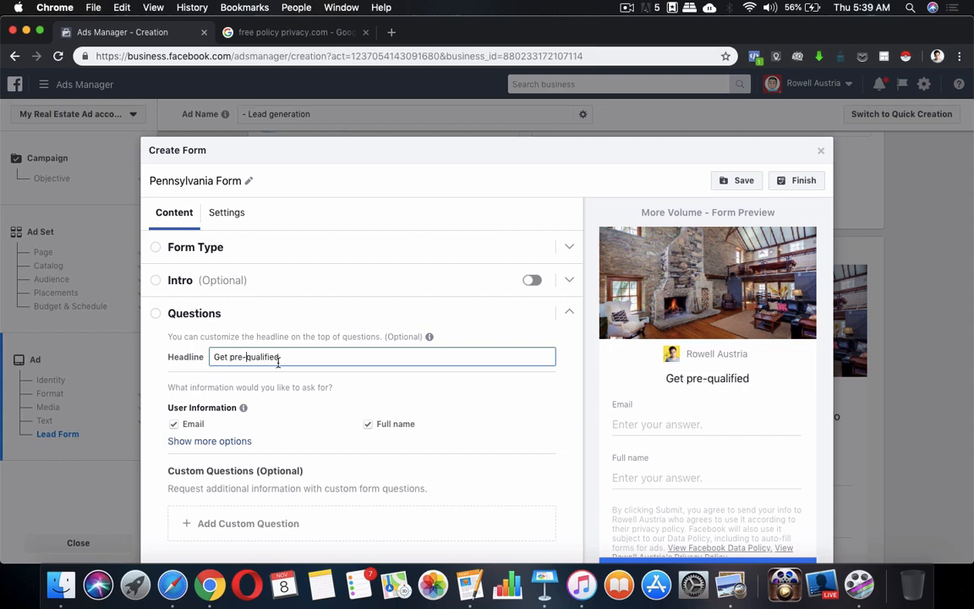
left_click(296, 357)
type("by pr")
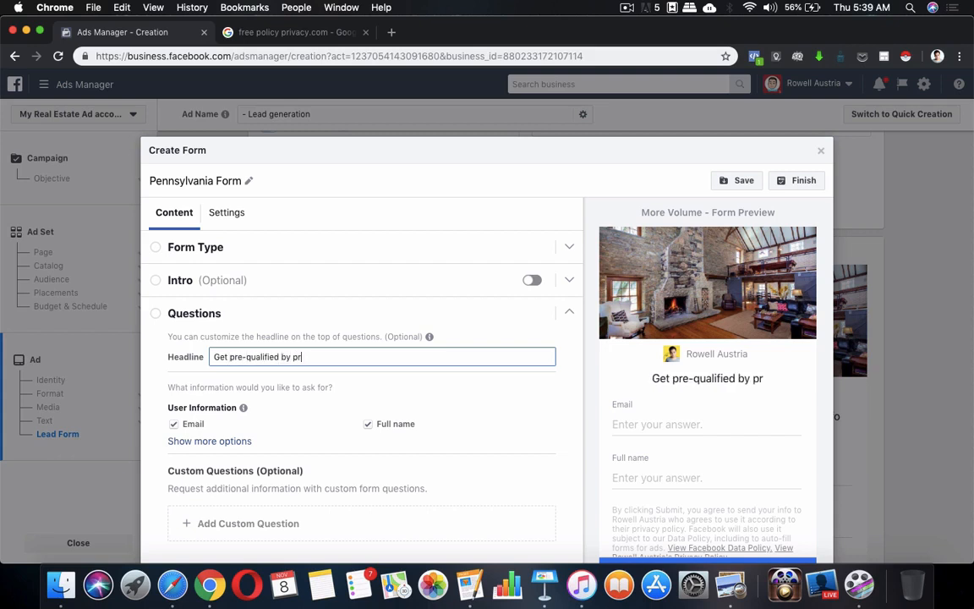
type("oviding your ")
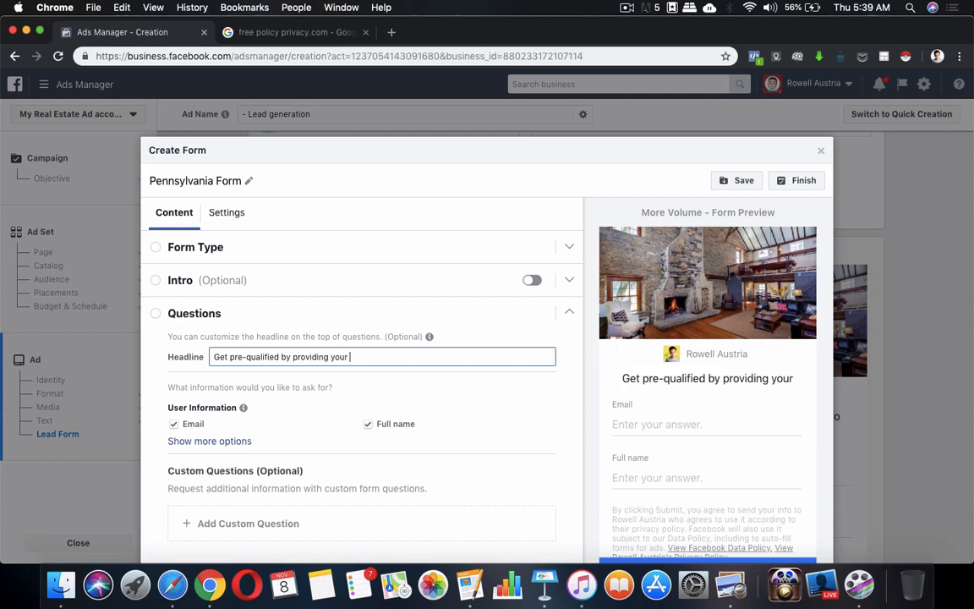
type("info. below")
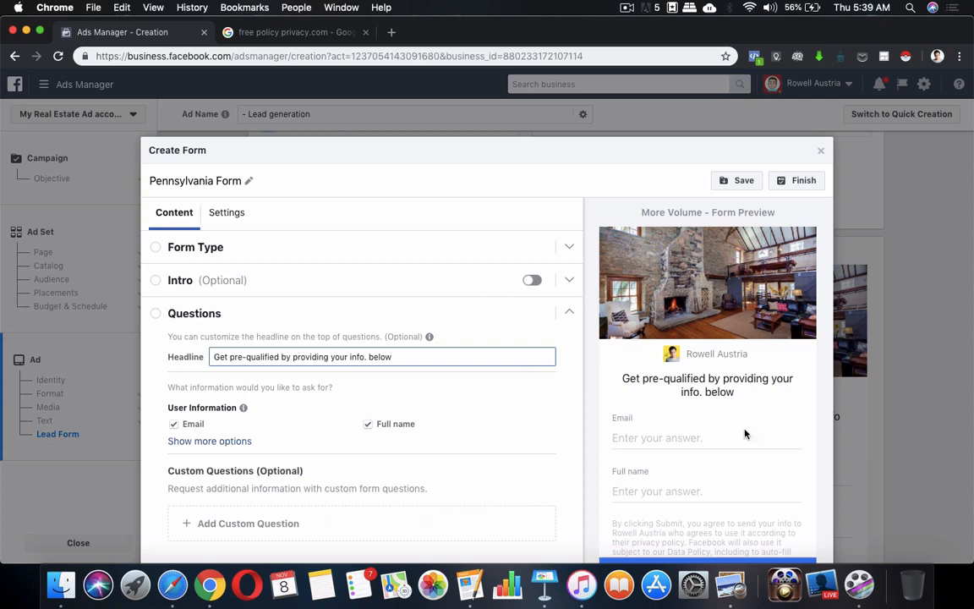
left_click(311, 420)
scroll(311, 421, "down", 1)
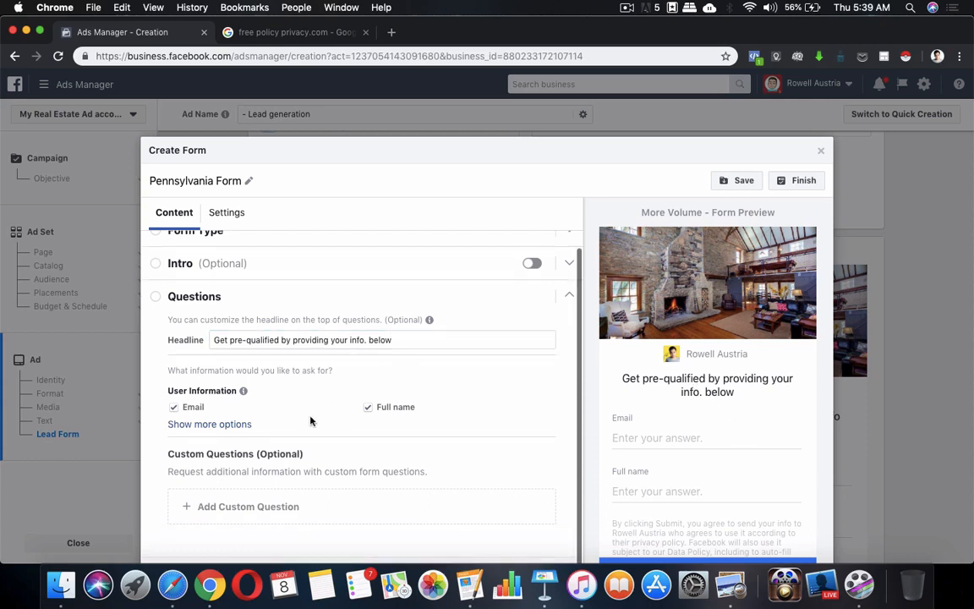
Reveal more user-information fields and tick Phone number as a requested field.
left_click(250, 425)
scroll(433, 390, "down", 5)
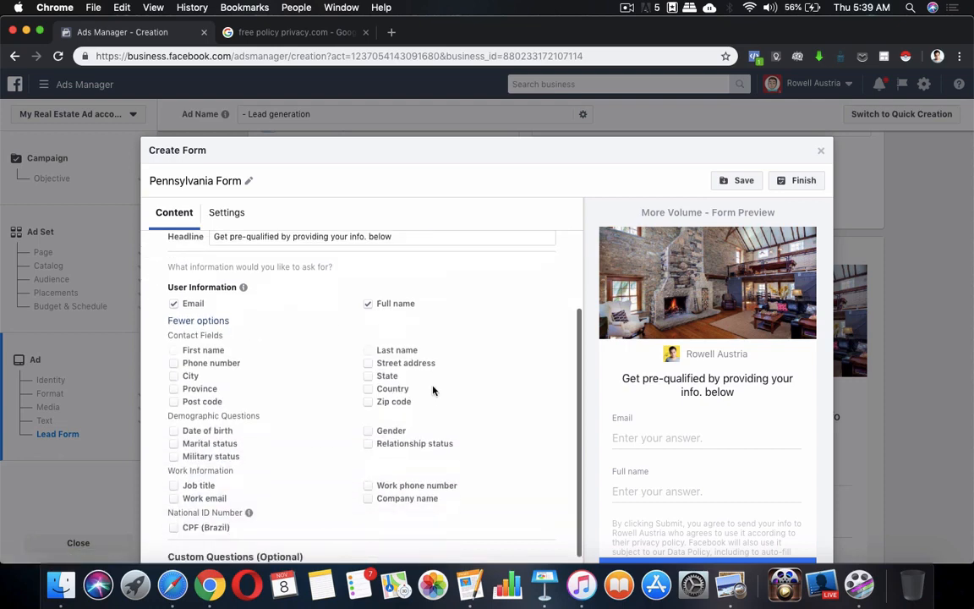
scroll(433, 390, "up", 2)
scroll(433, 391, "up", 1)
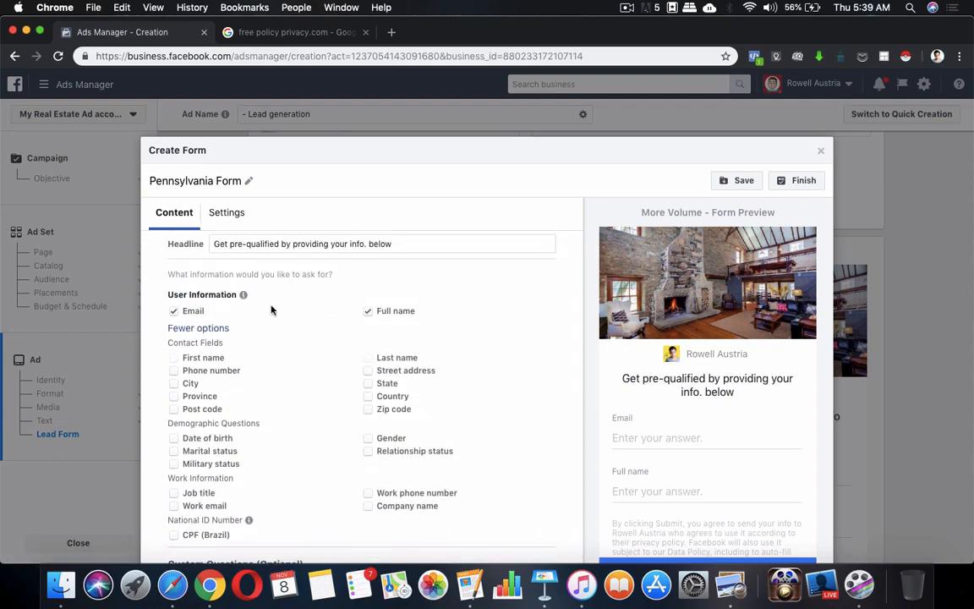
left_click(174, 371)
scroll(510, 406, "down", 2)
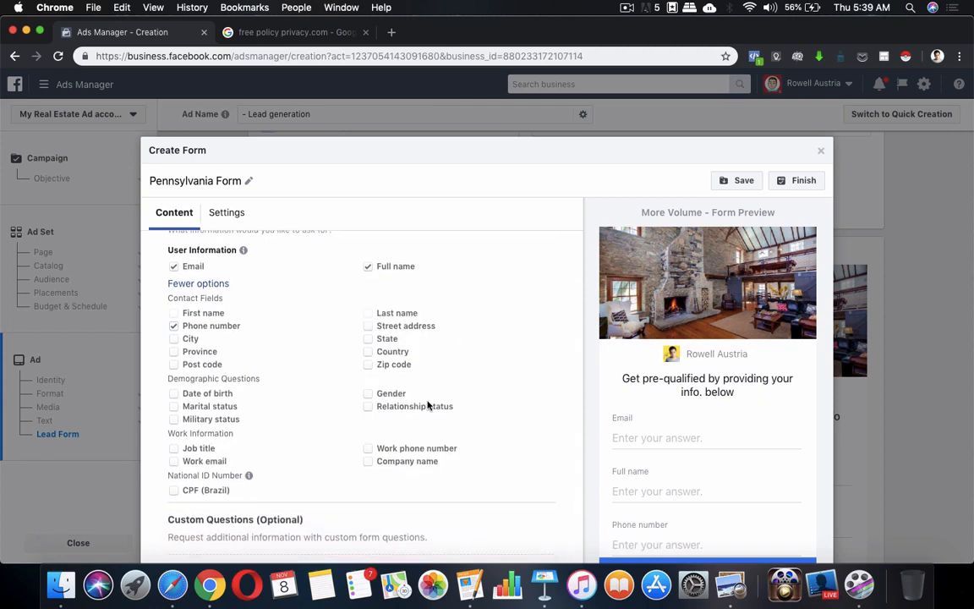
scroll(427, 406, "down", 2)
scroll(491, 407, "up", 4)
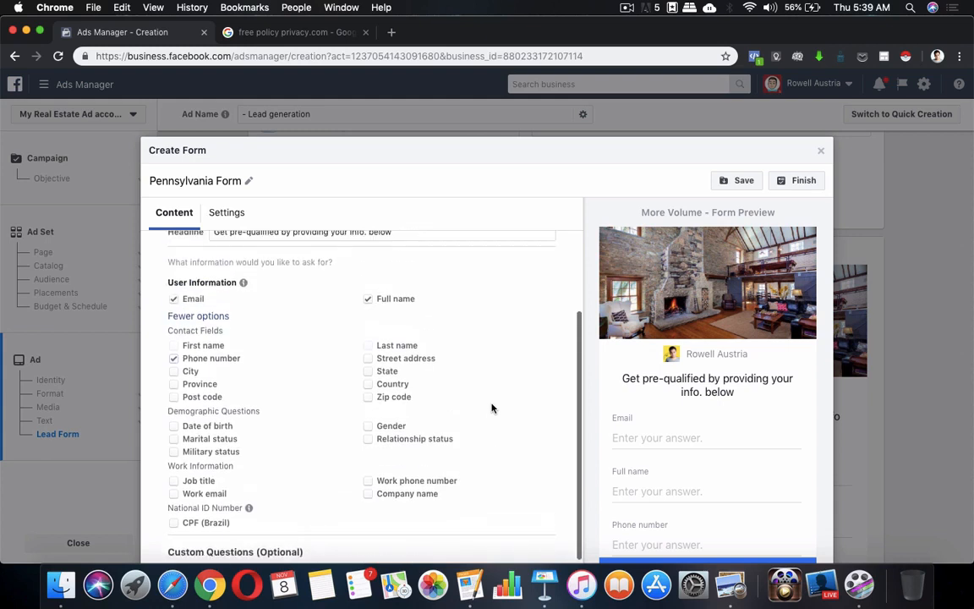
scroll(474, 398, "down", 1)
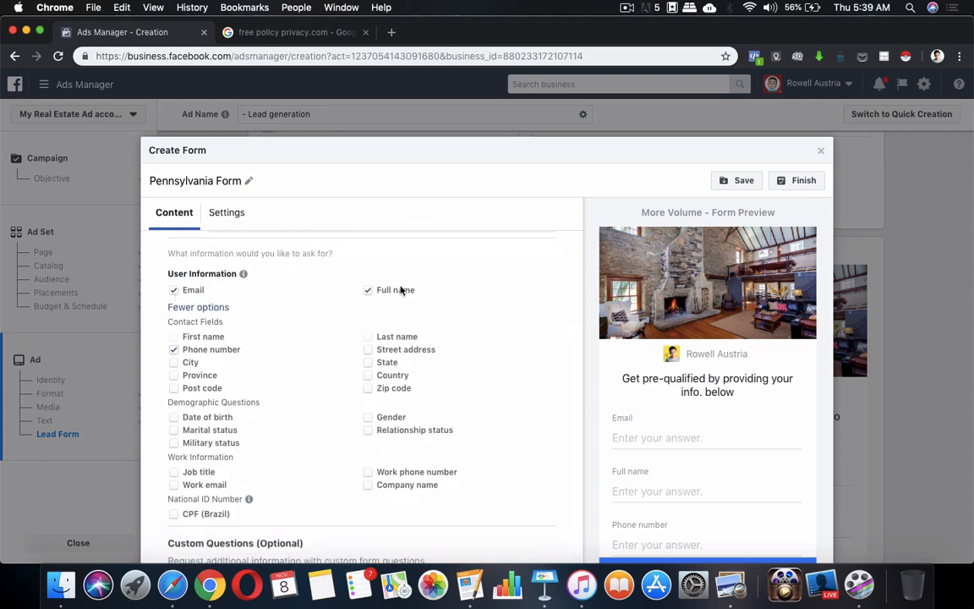
left_click(175, 349)
Collapse and reopen the Questions section, then scroll down to Custom Questions.
scroll(746, 444, "down", 2)
scroll(746, 444, "up", 1)
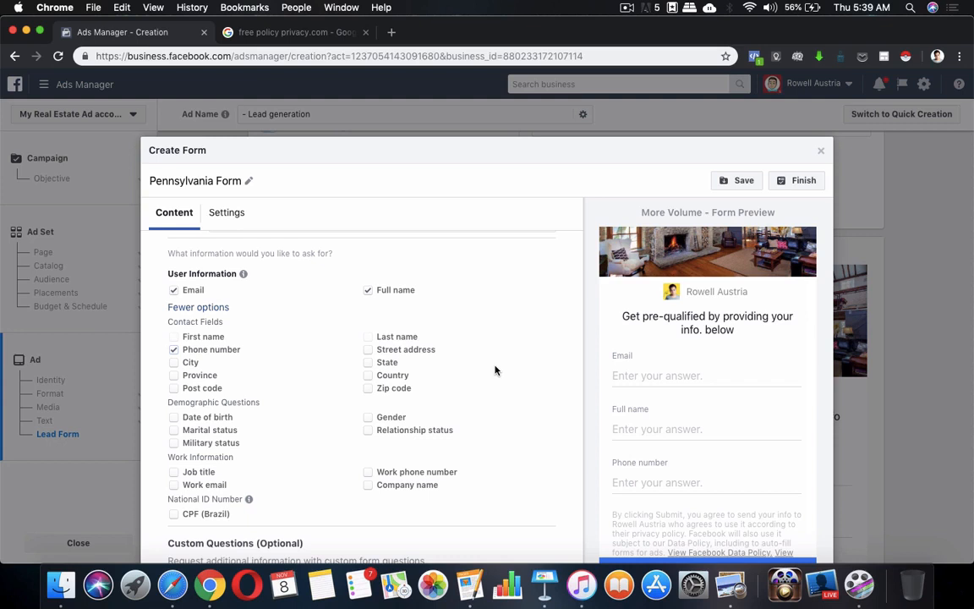
scroll(491, 336, "down", 3)
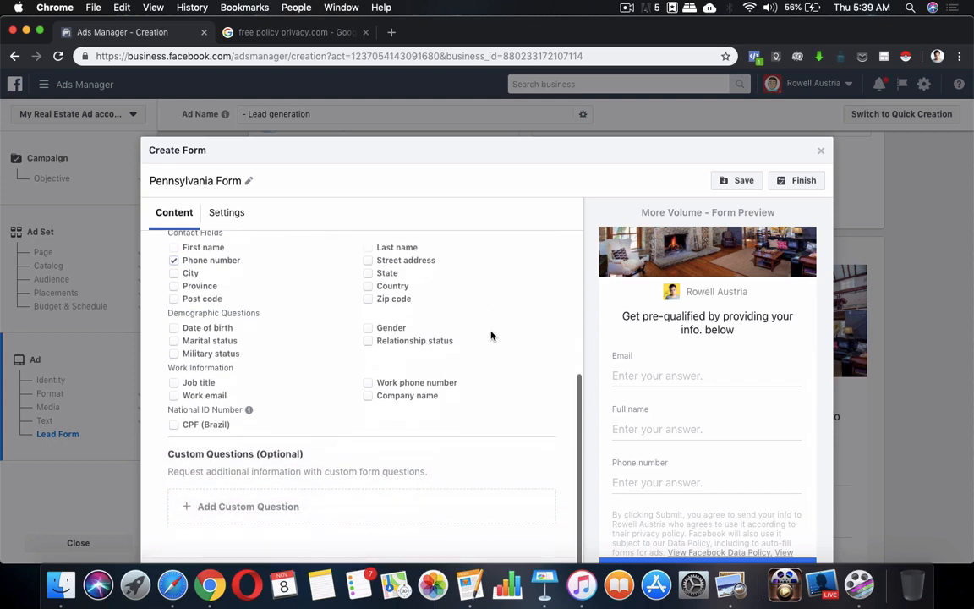
scroll(492, 336, "up", 2)
scroll(465, 360, "down", 3)
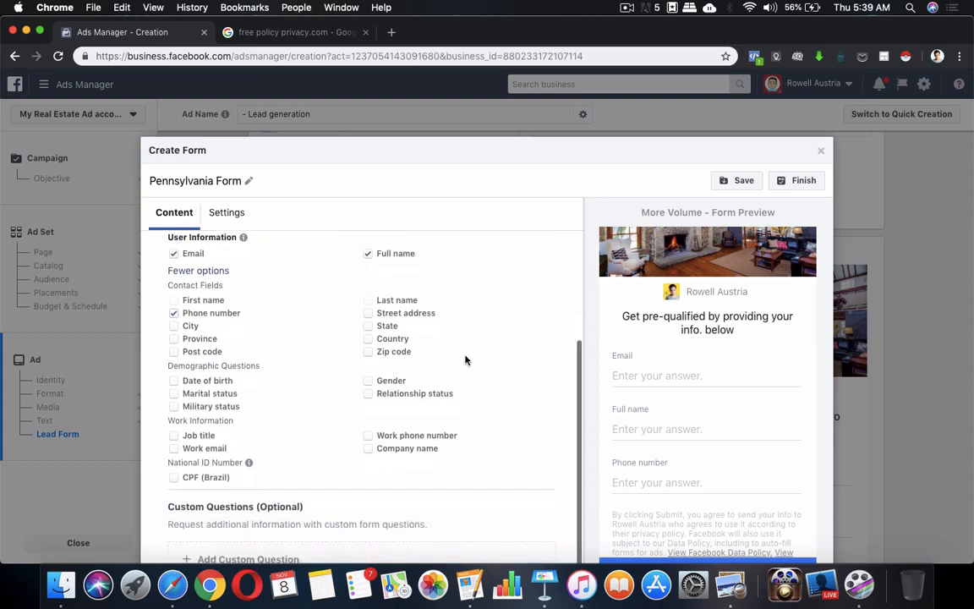
scroll(157, 322, "up", 3)
scroll(331, 300, "up", 2)
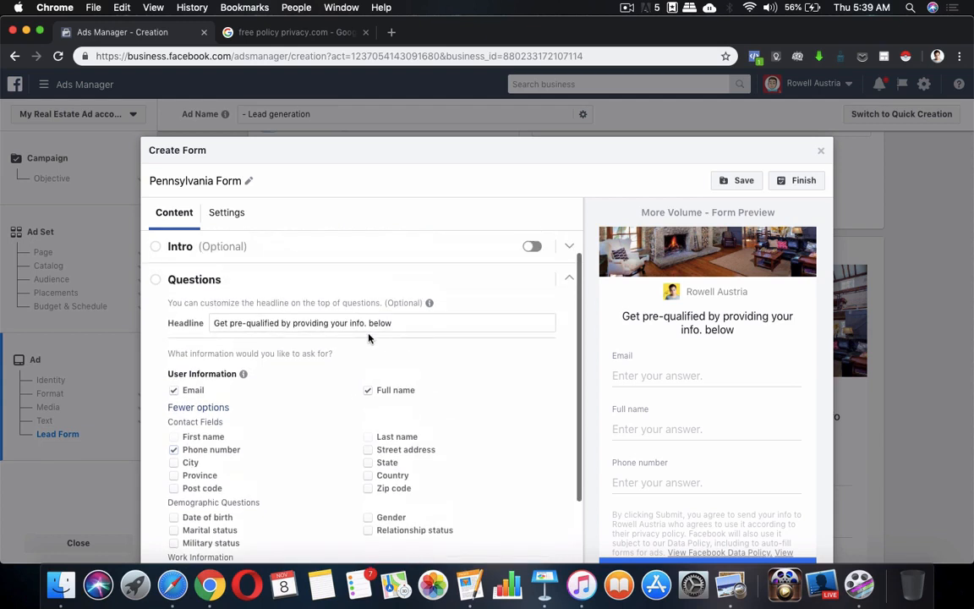
left_click(191, 302)
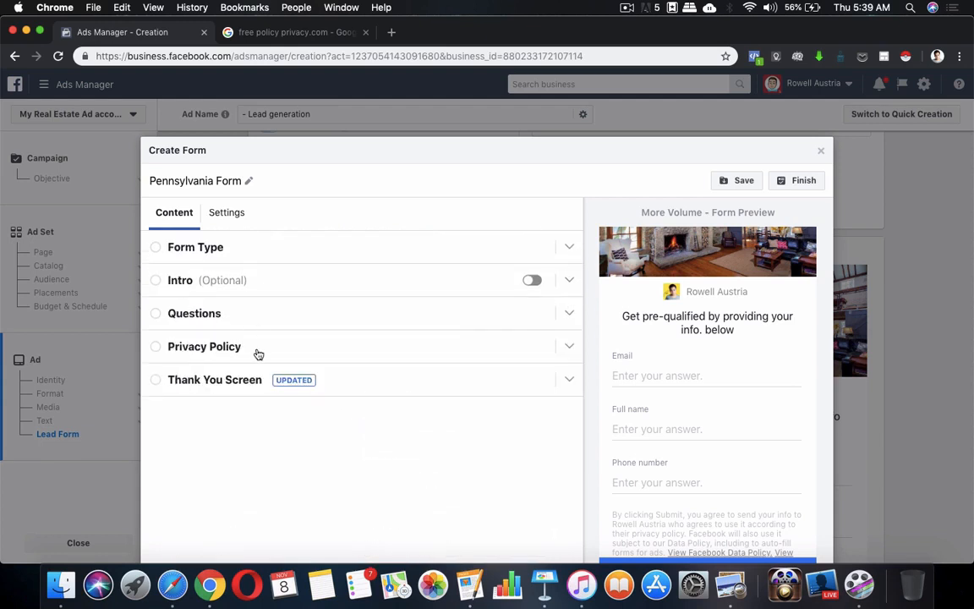
left_click(278, 324)
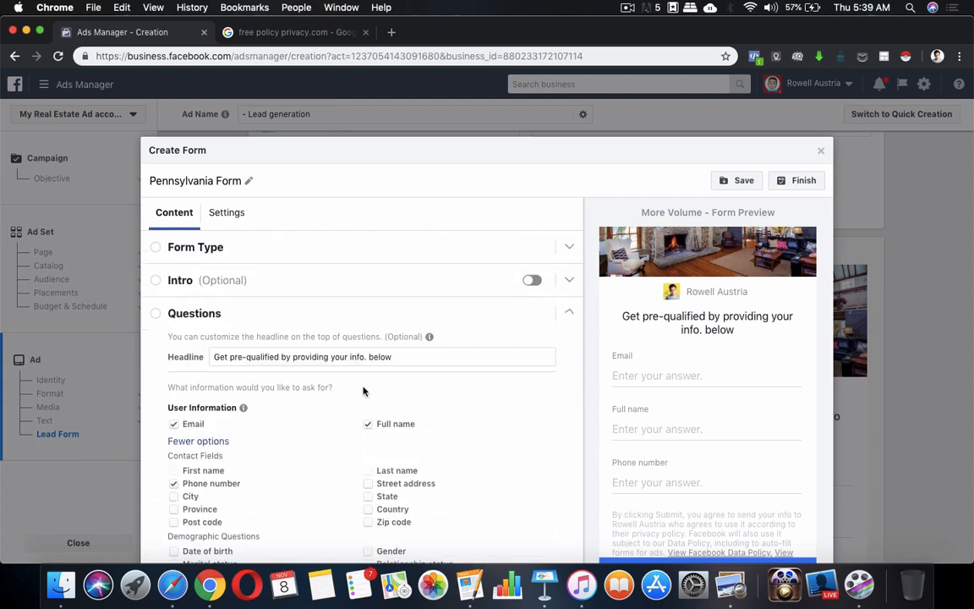
scroll(367, 389, "down", 2)
scroll(484, 411, "down", 2)
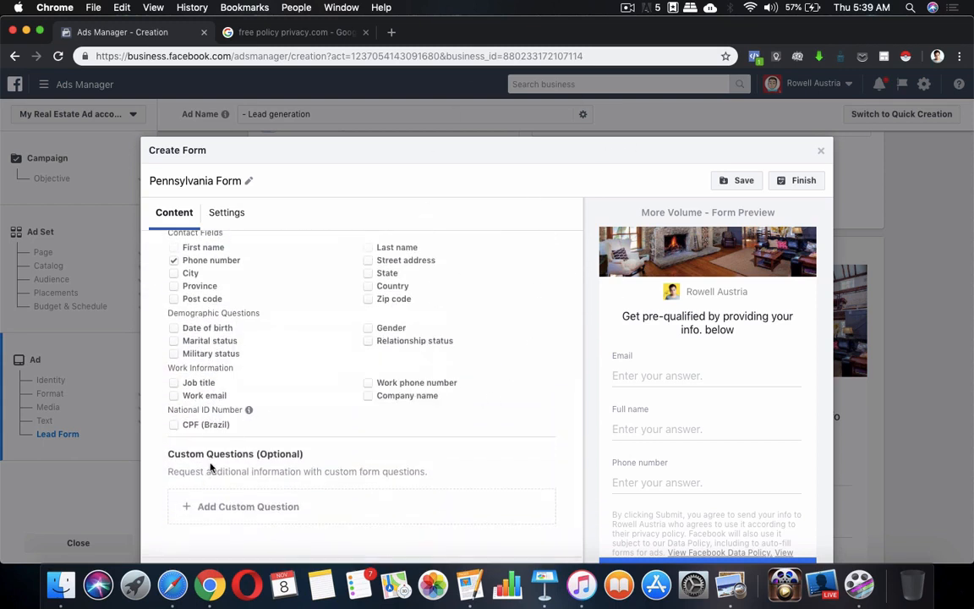
Add a multiple-choice custom question and paste 'Are you a first time buyer?' from the Pages notes.
left_click(204, 517)
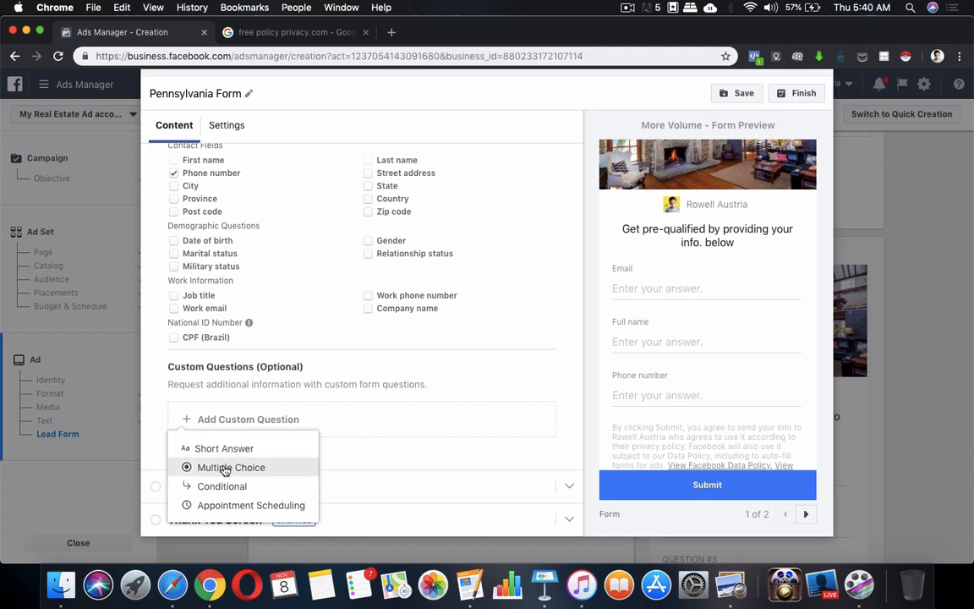
left_click(225, 471)
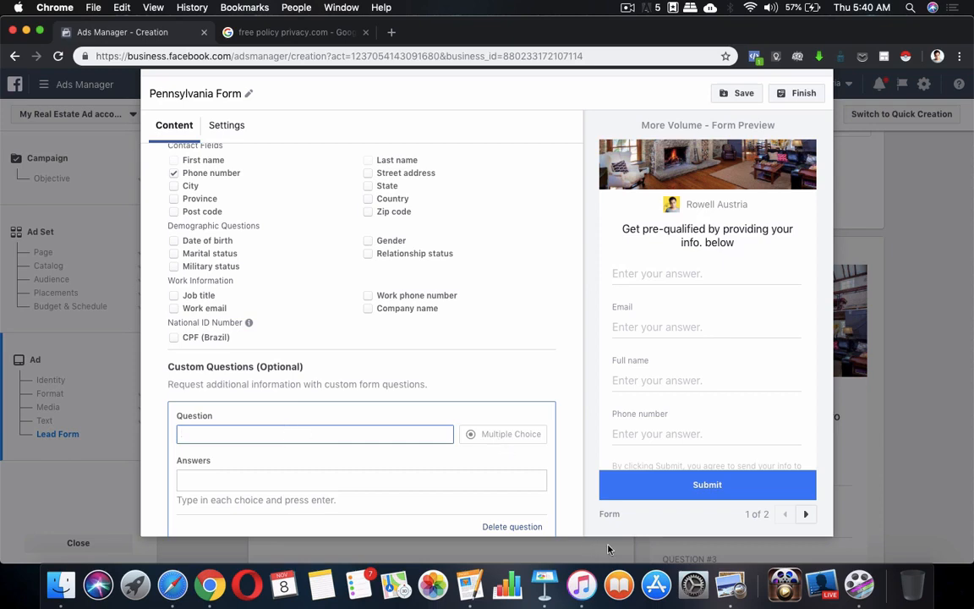
left_click(478, 583)
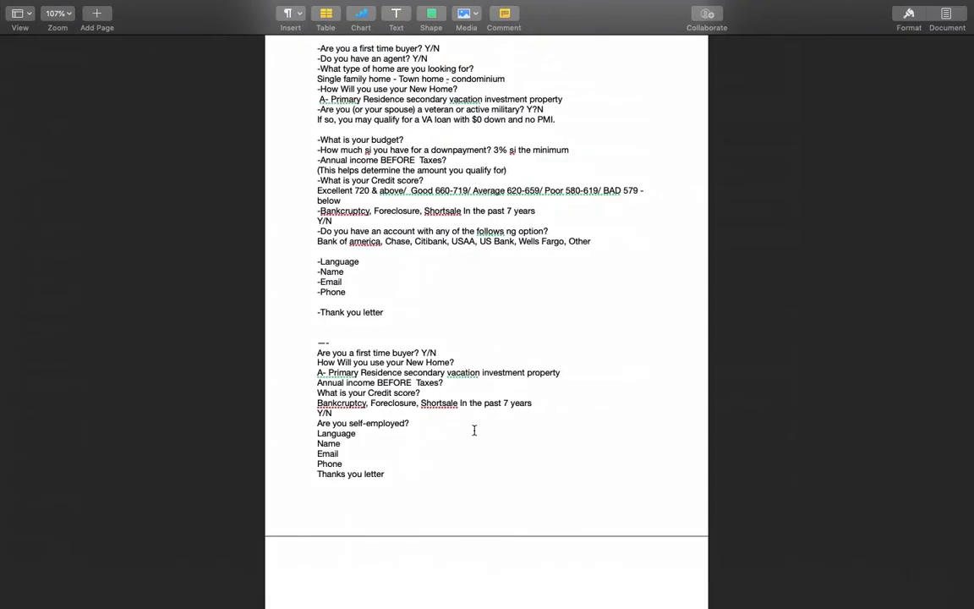
scroll(475, 428, "down", 2)
left_click_drag(318, 312, 418, 313)
key("super+c")
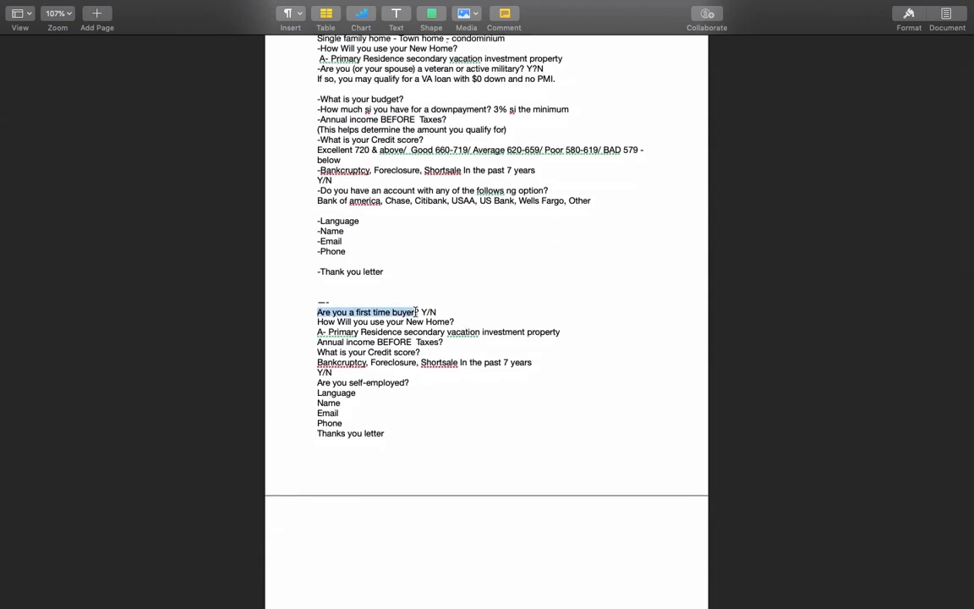
key("ctrl+Up")
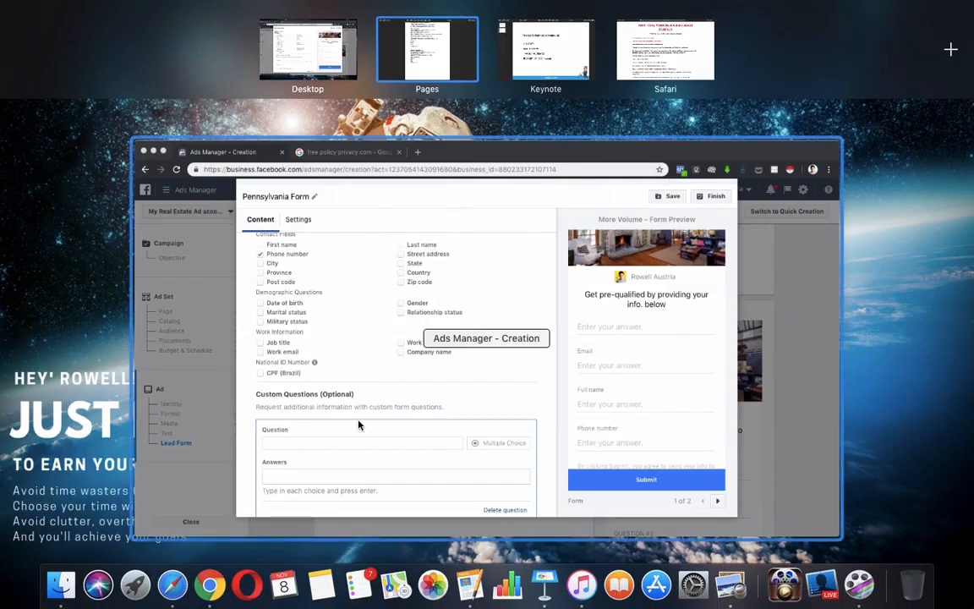
left_click(358, 424)
key("super+v")
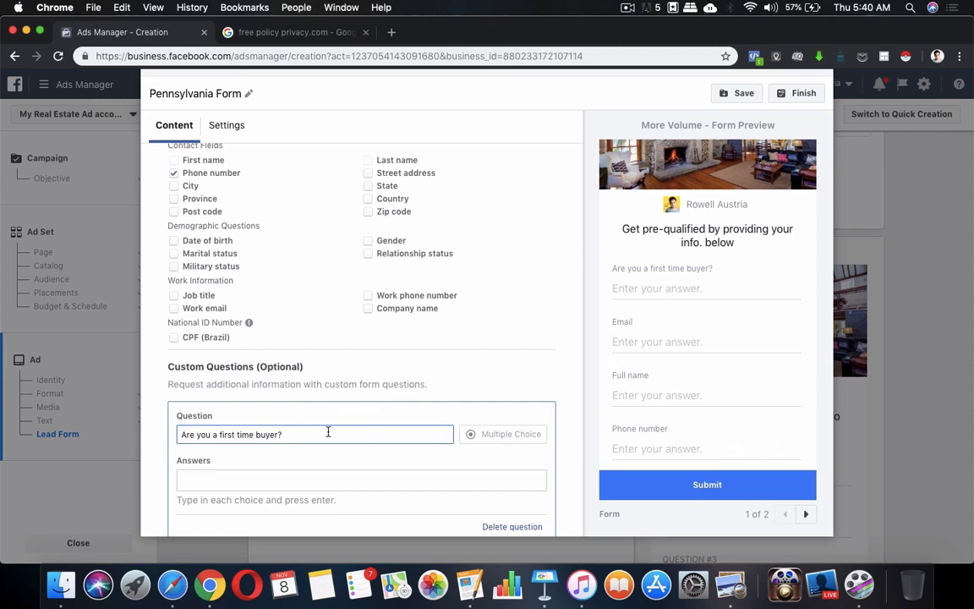
Enter 'Yes No' as a single answer choice and check it in the preview.
left_click(363, 488)
type("Yes")
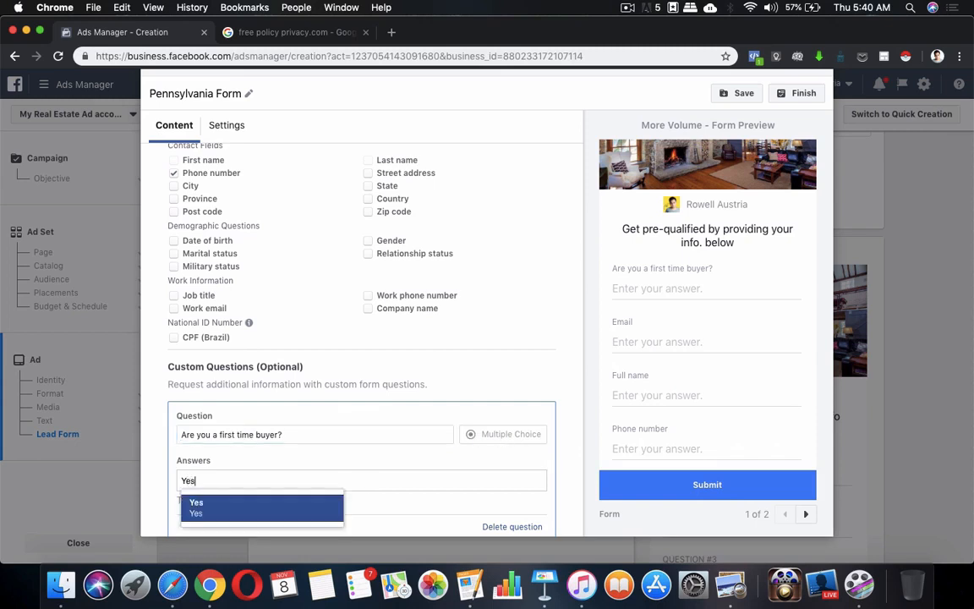
type(" No")
scroll(335, 505, "down", 2)
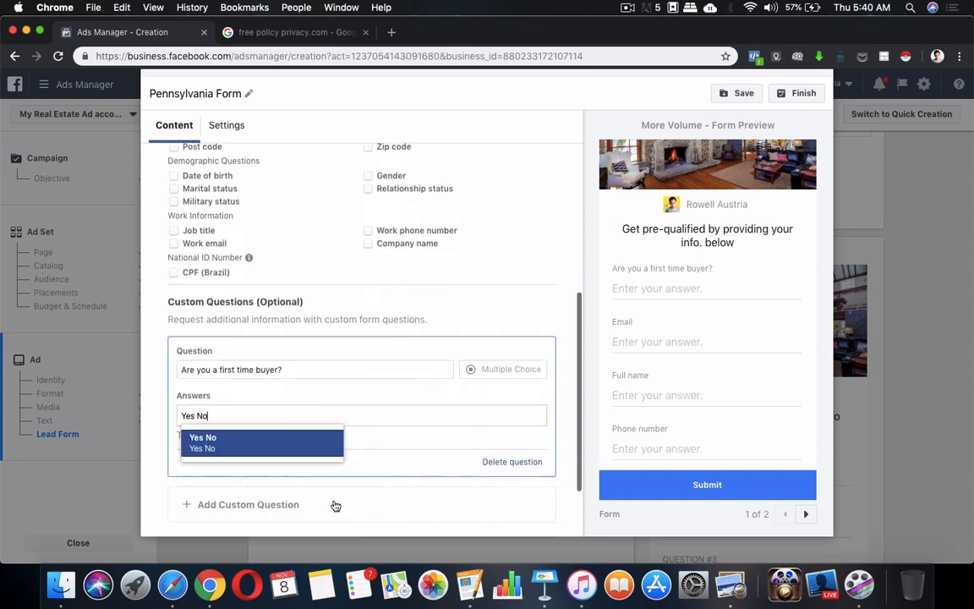
left_click(311, 448)
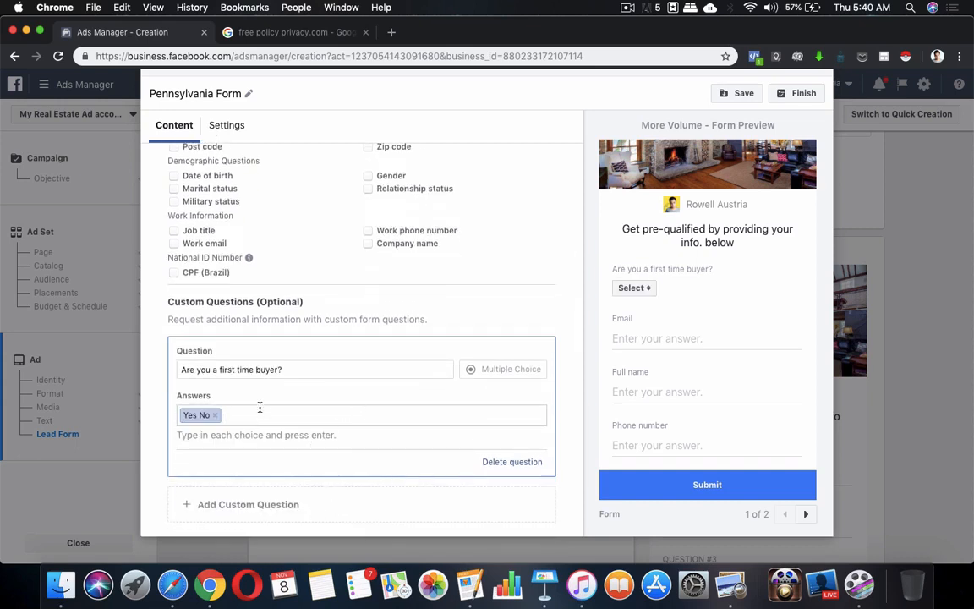
left_click(639, 294)
left_click(622, 304)
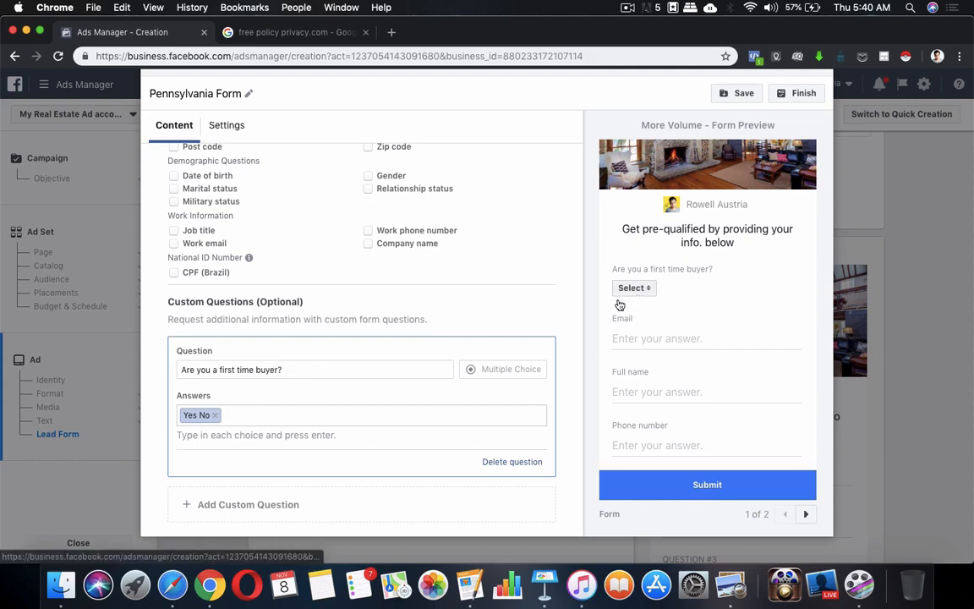
Replace it with a combined 'YES, NO' answer and check the preview again.
left_click(226, 415)
key("BackSpace")
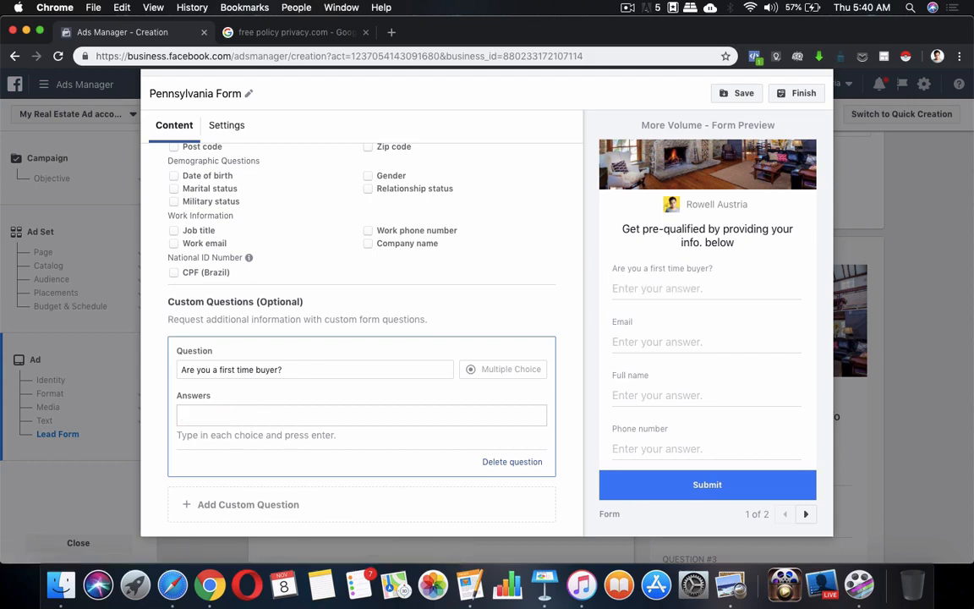
type("YEs")
type("S Noe")
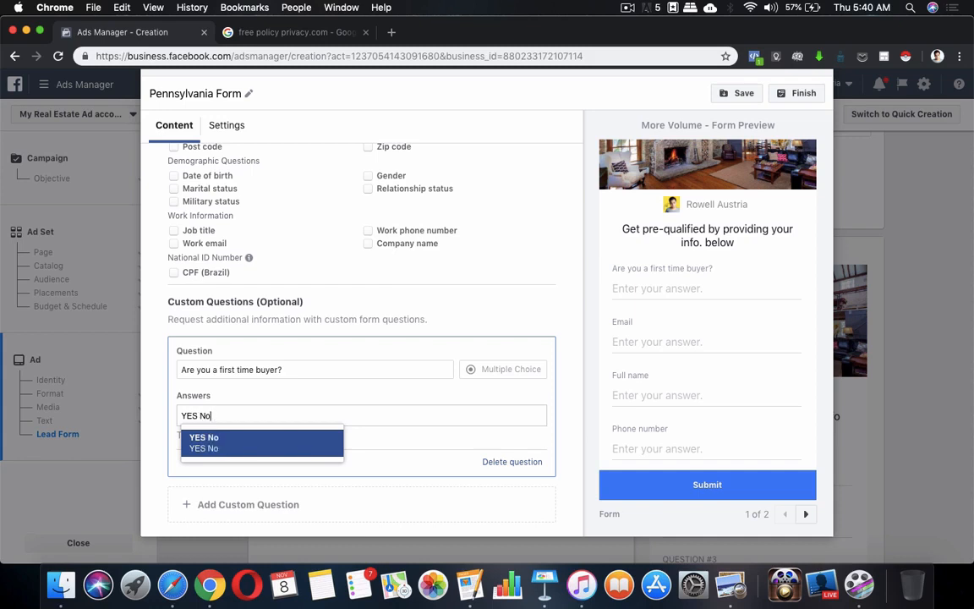
key("BackSpace")
key("BackSpace")
key("BackSpace")
type(", NO")
key("Return")
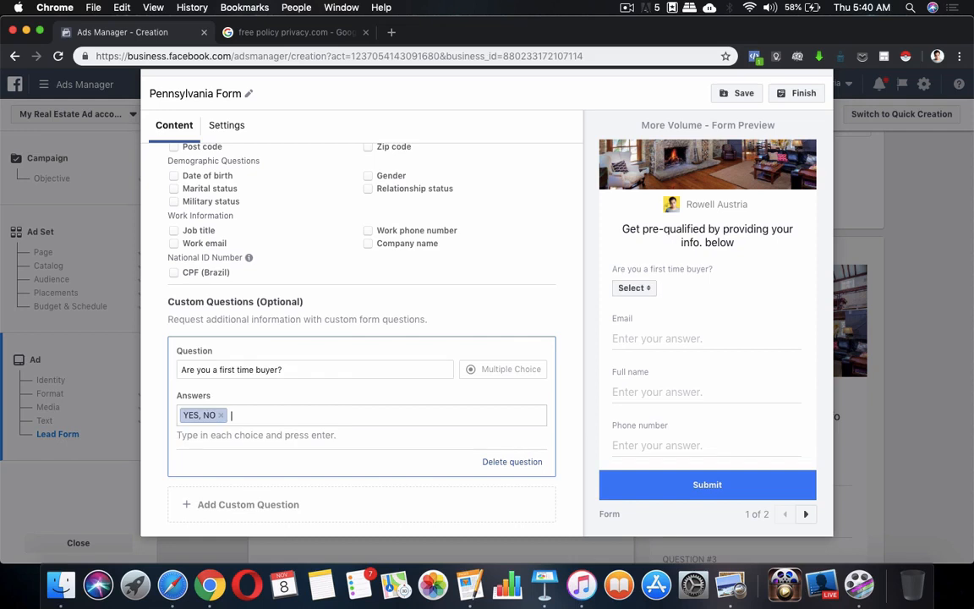
left_click(646, 287)
left_click(236, 416)
Replace the combined answer with separate Yes and No choices and preview the dropdown.
key("BackSpace")
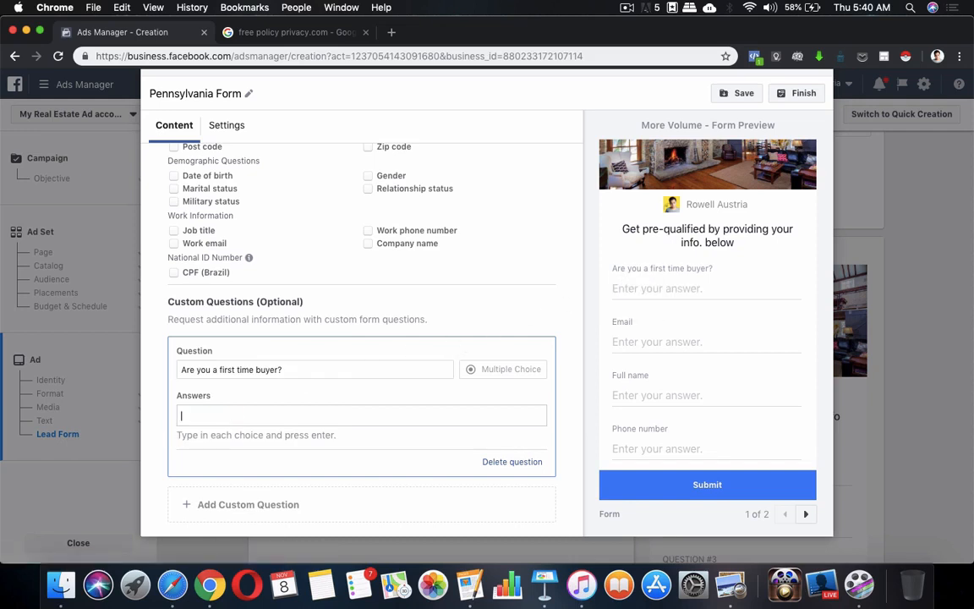
type("Yes")
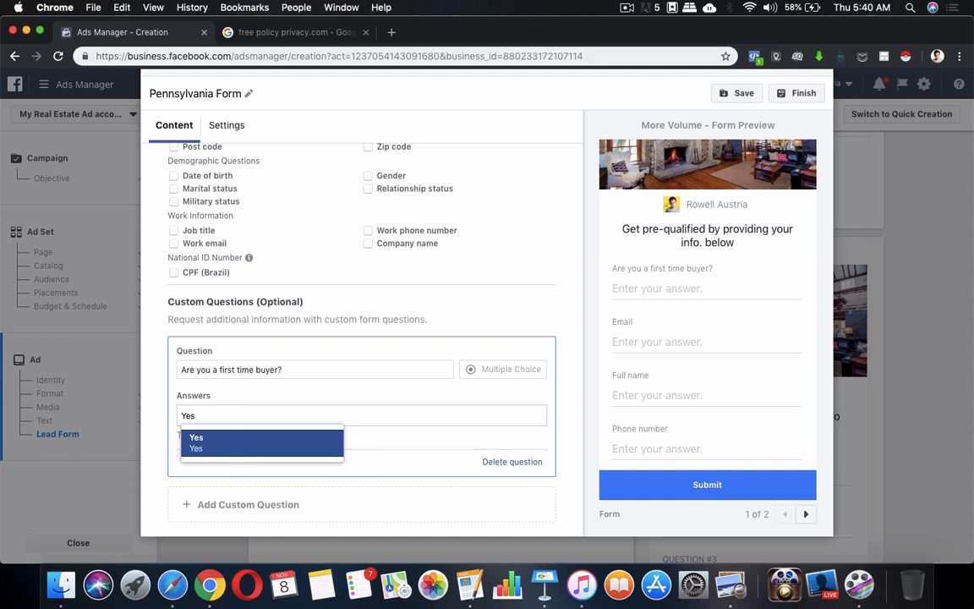
key("Return")
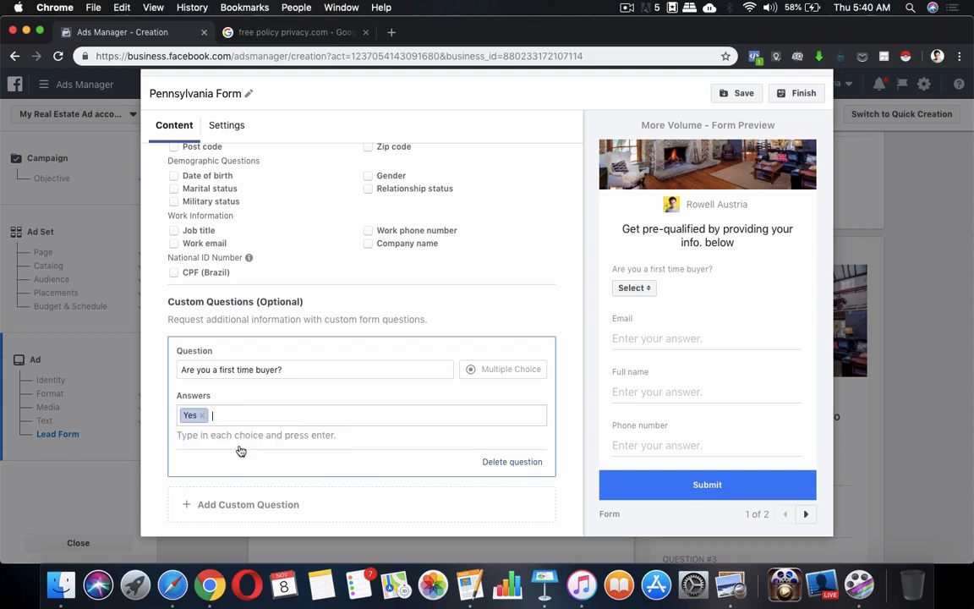
type("No")
key("Return")
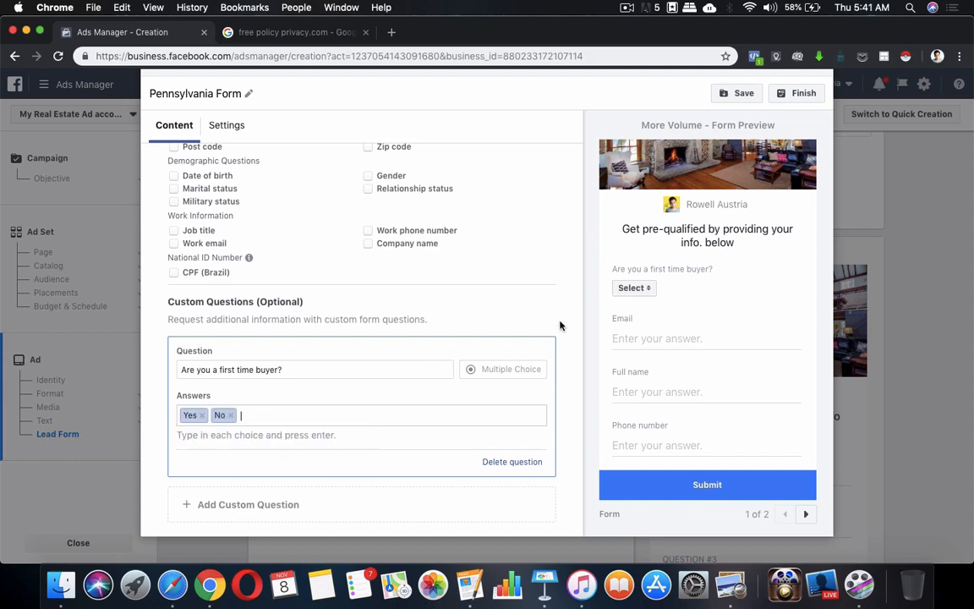
left_click(634, 290)
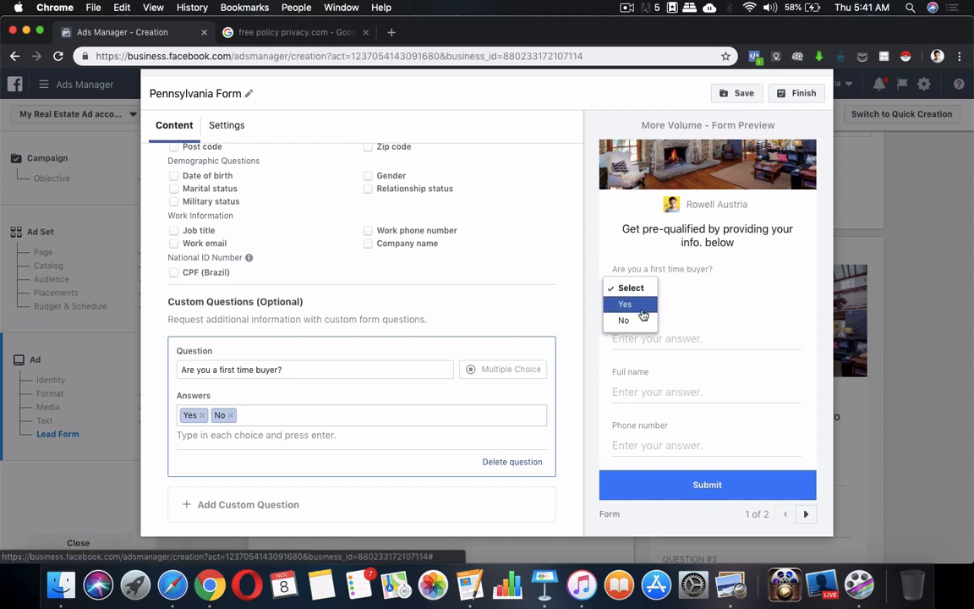
left_click(389, 392)
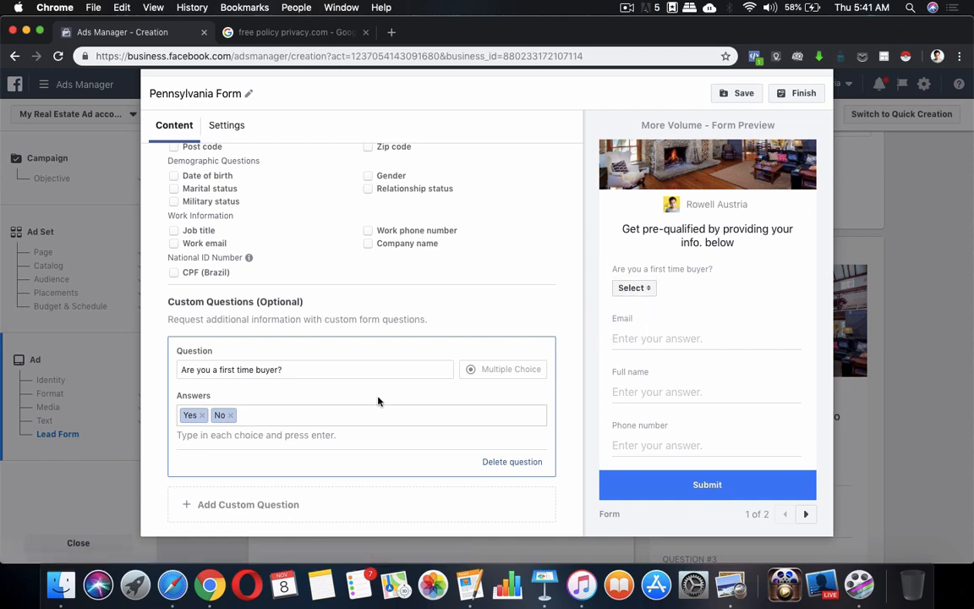
left_click(222, 510)
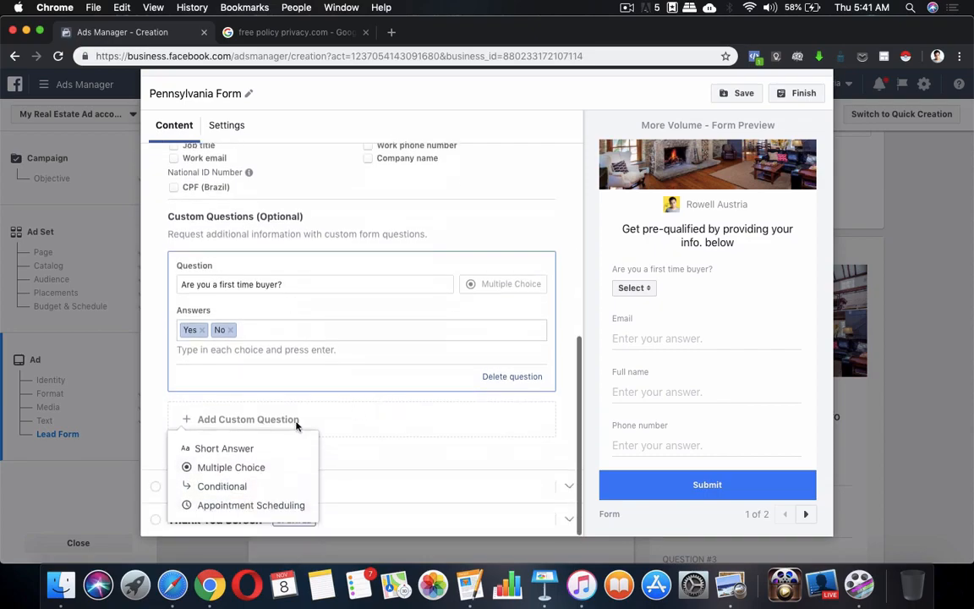
Make the second question multiple choice and paste 'How Will you use your New Home?' from Pages.
left_click(241, 466)
left_click(476, 586)
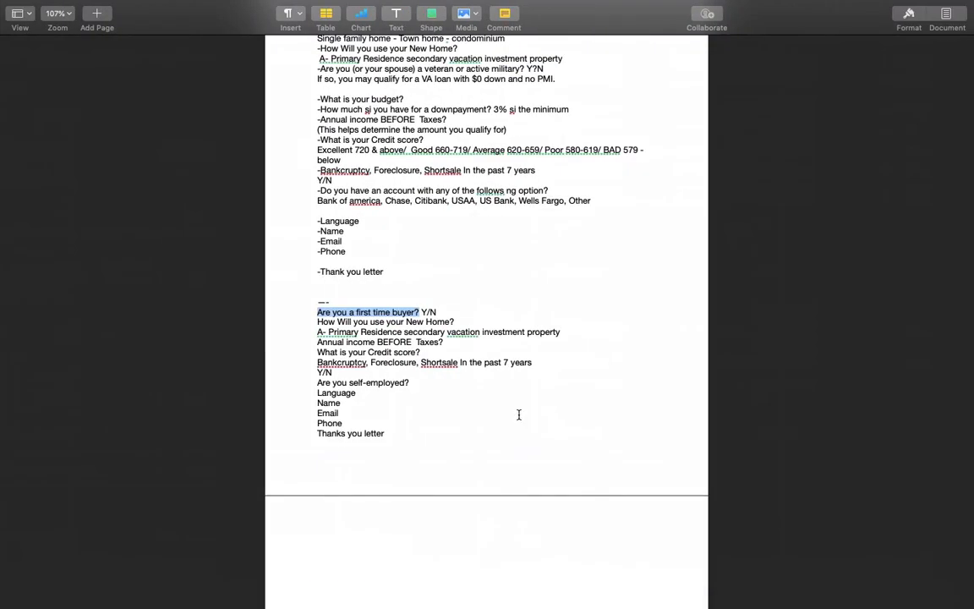
left_click(364, 322)
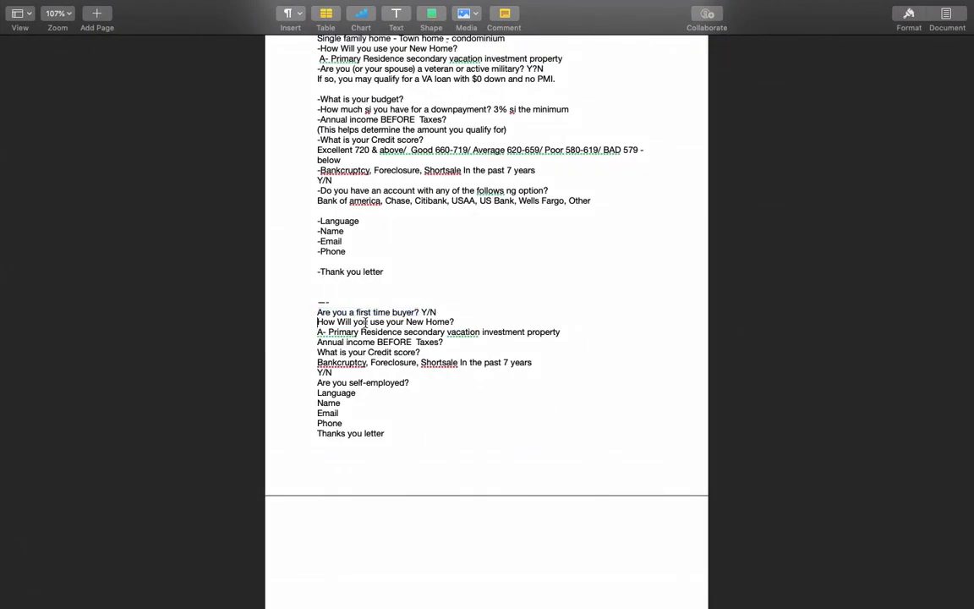
left_click_drag(318, 323, 466, 323)
key("super+c")
key("ctrl+Up")
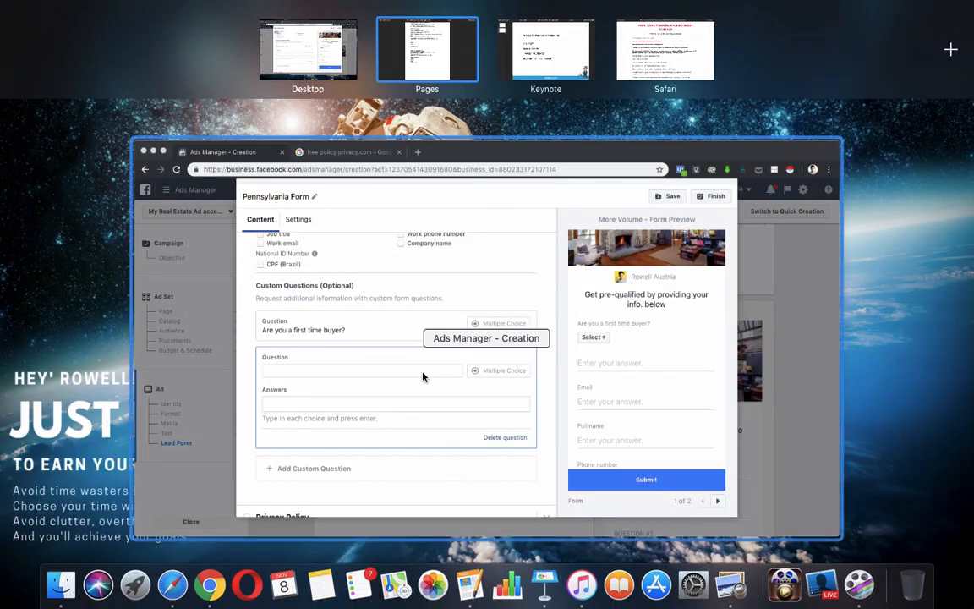
left_click(422, 372)
left_click(316, 371)
left_click(339, 337)
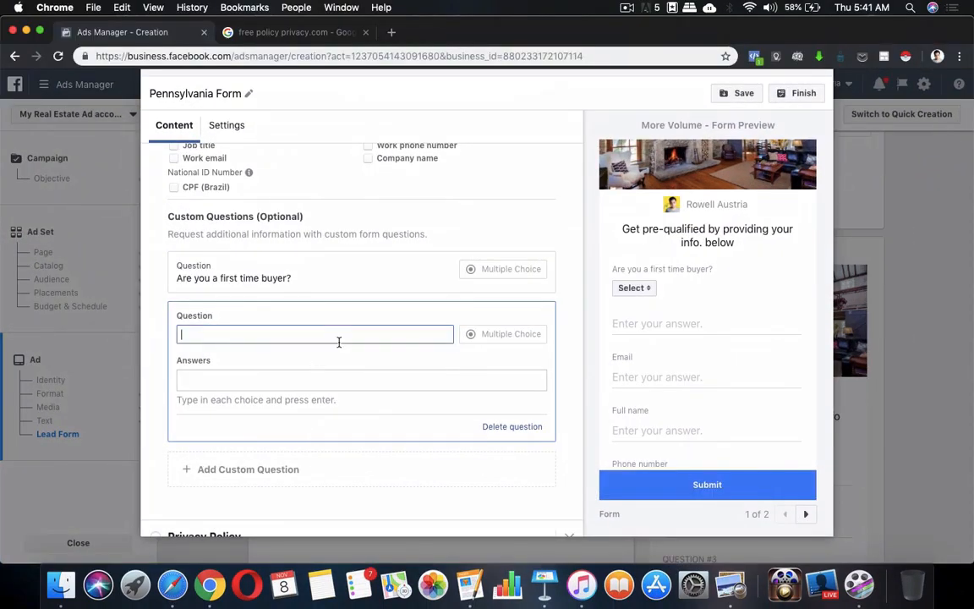
key("super+v")
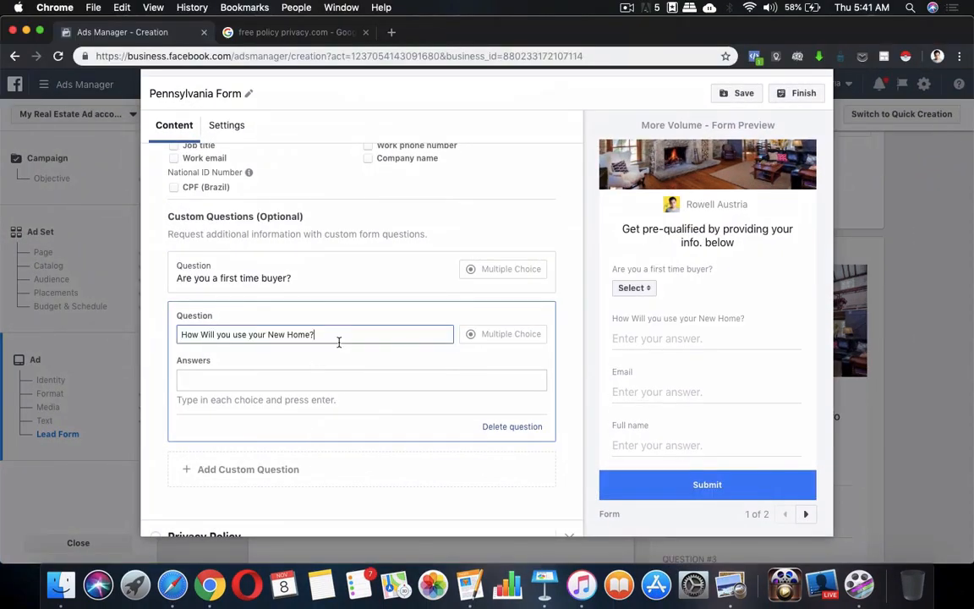
Lowercase 'Will' and 'New' so the question reads 'How will you use your new Home?'.
left_click(208, 335)
key("BackSpace")
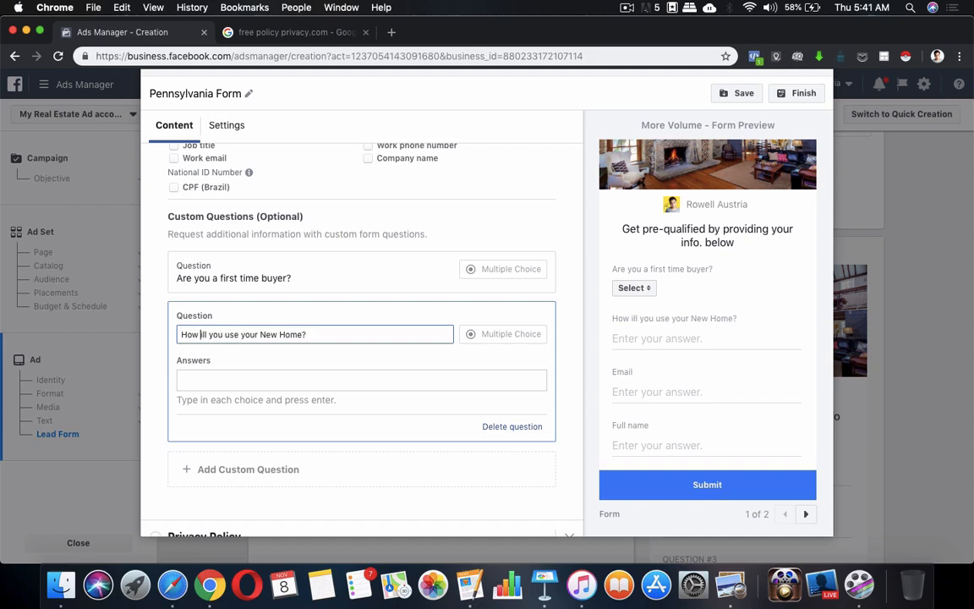
type("w")
left_click(268, 335)
key("BackSpace")
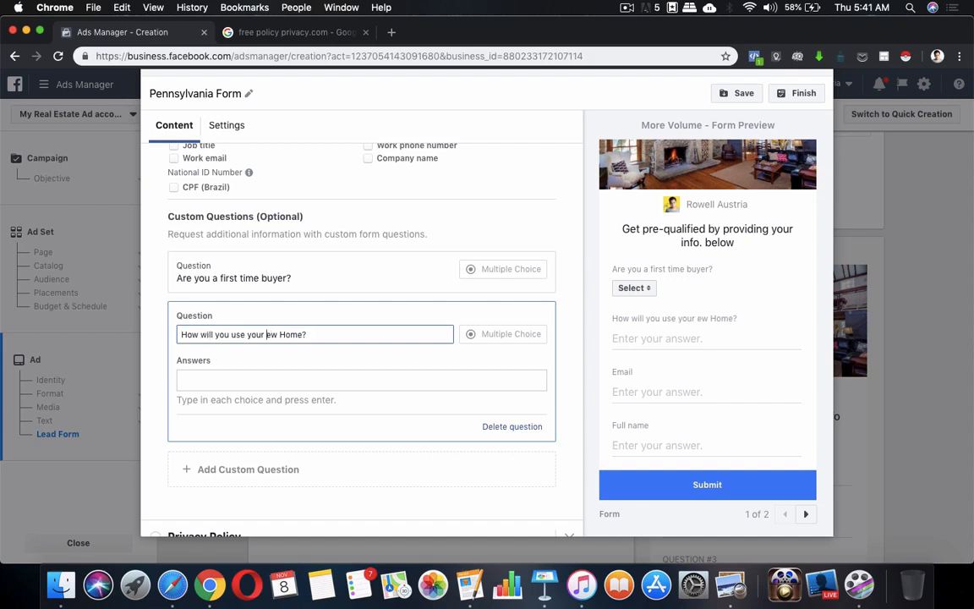
type("n")
Add 'Primary Residence' as the first answer choice.
left_click(406, 381)
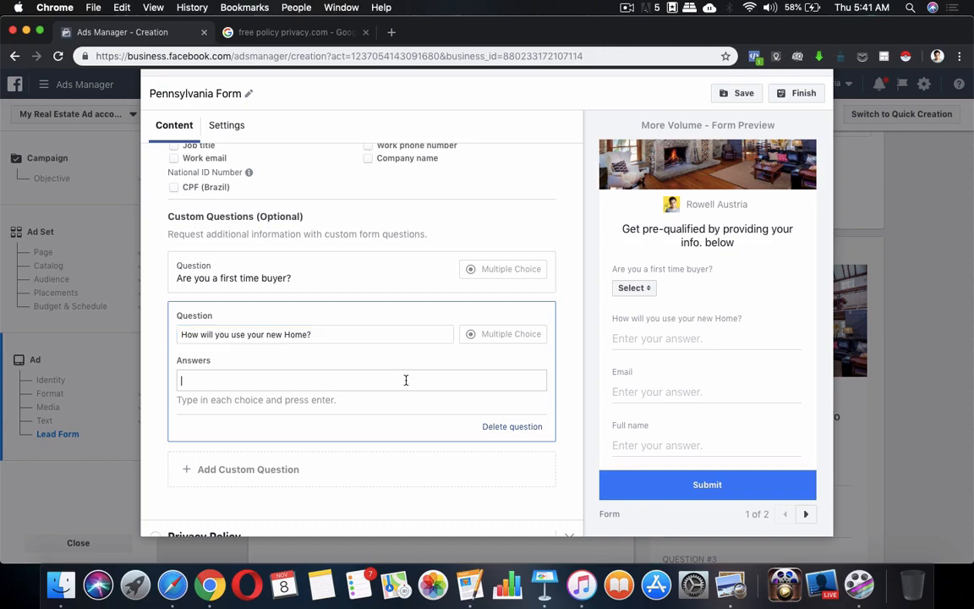
left_click(470, 583)
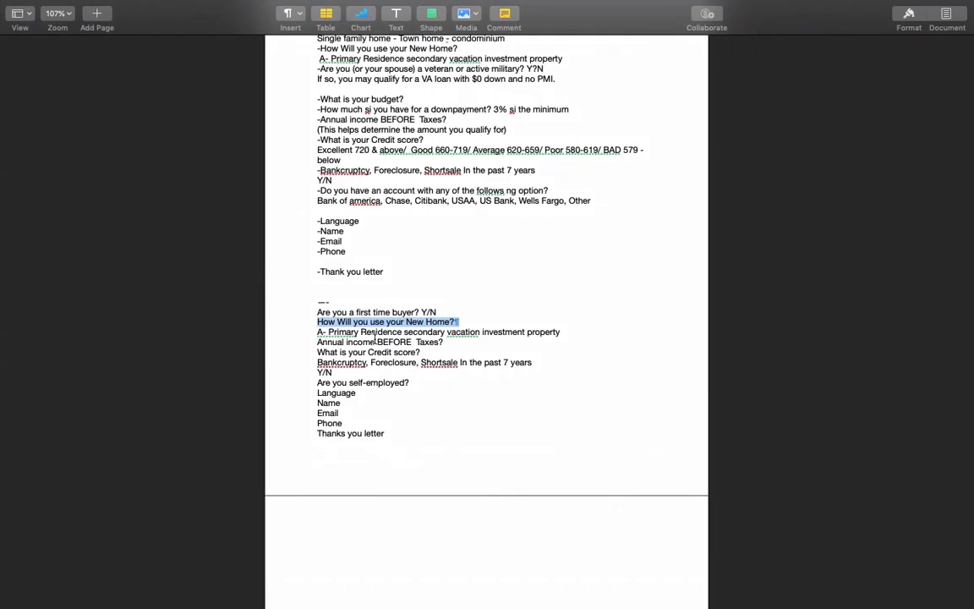
key("ctrl+Left")
type("Pr")
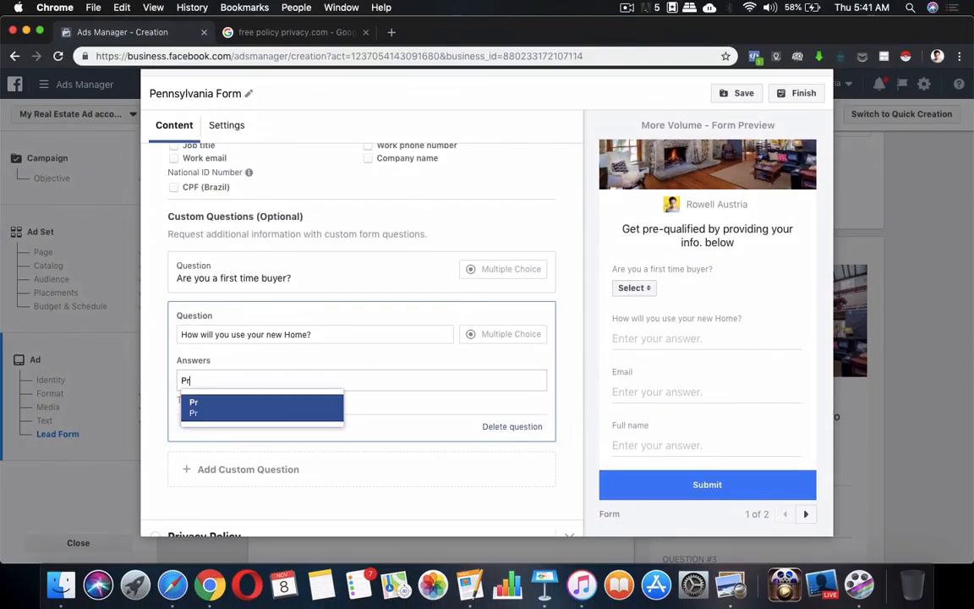
type("imary Res")
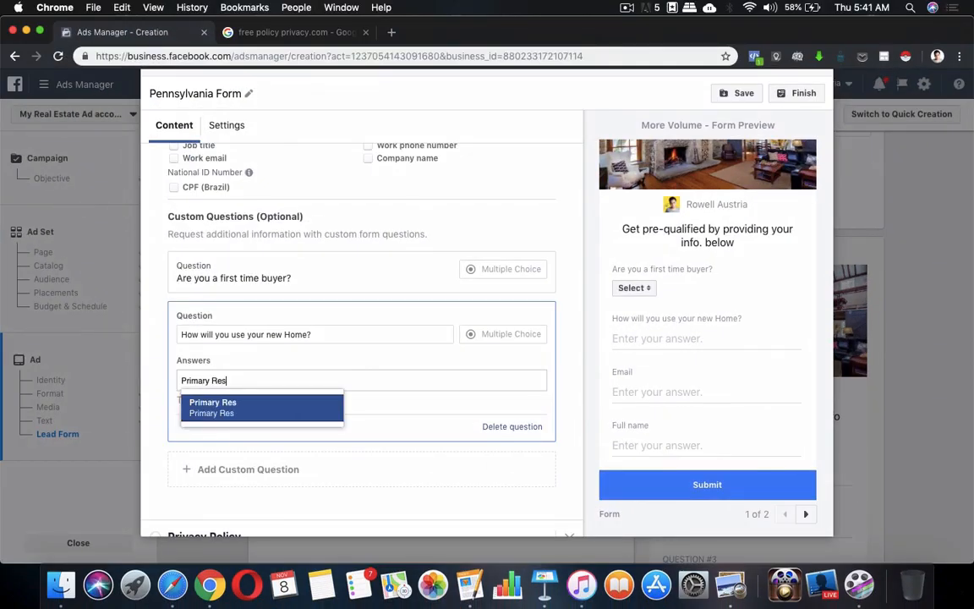
type("idce")
type("nce")
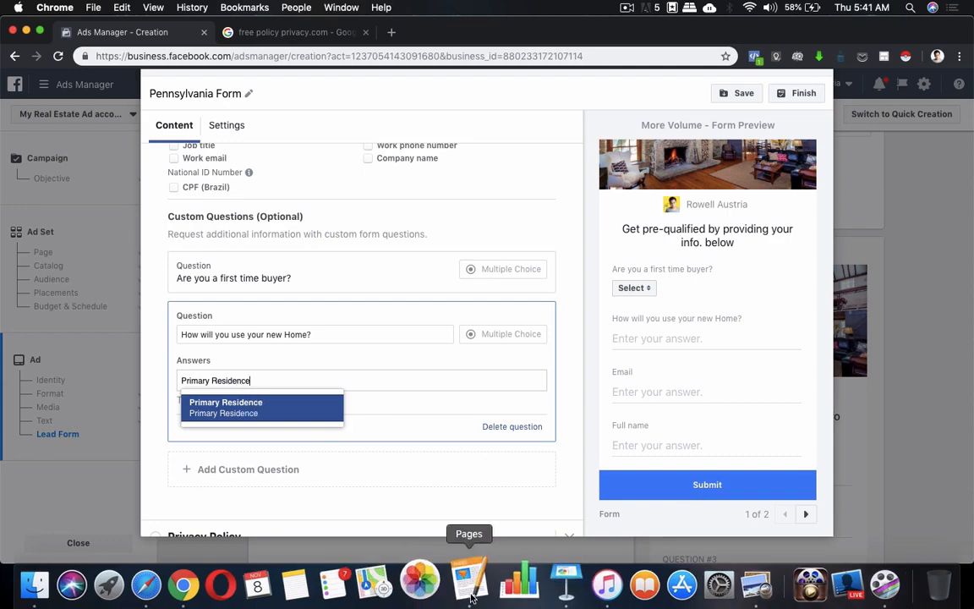
left_click(471, 596)
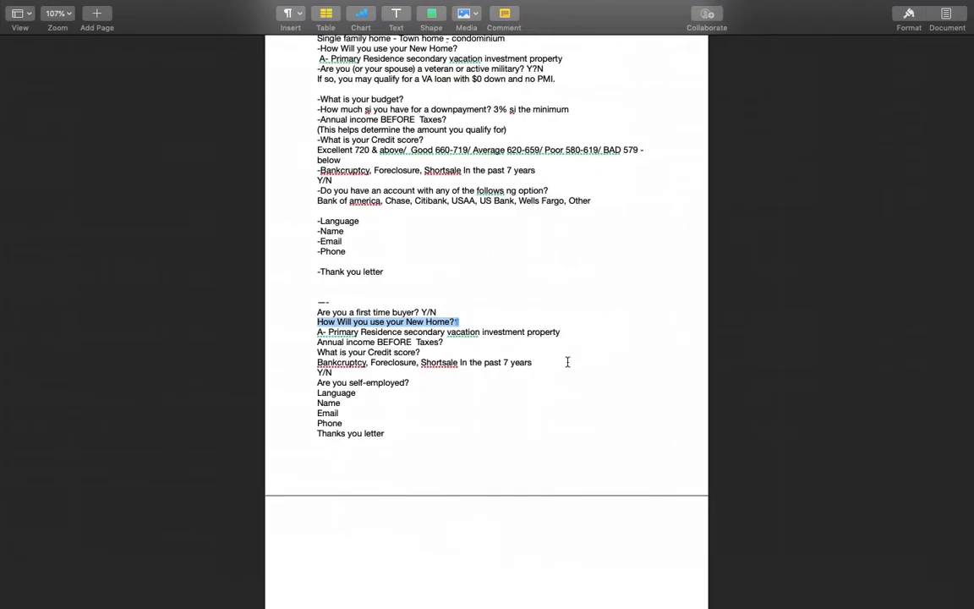
key("ctrl+Up")
left_click(381, 441)
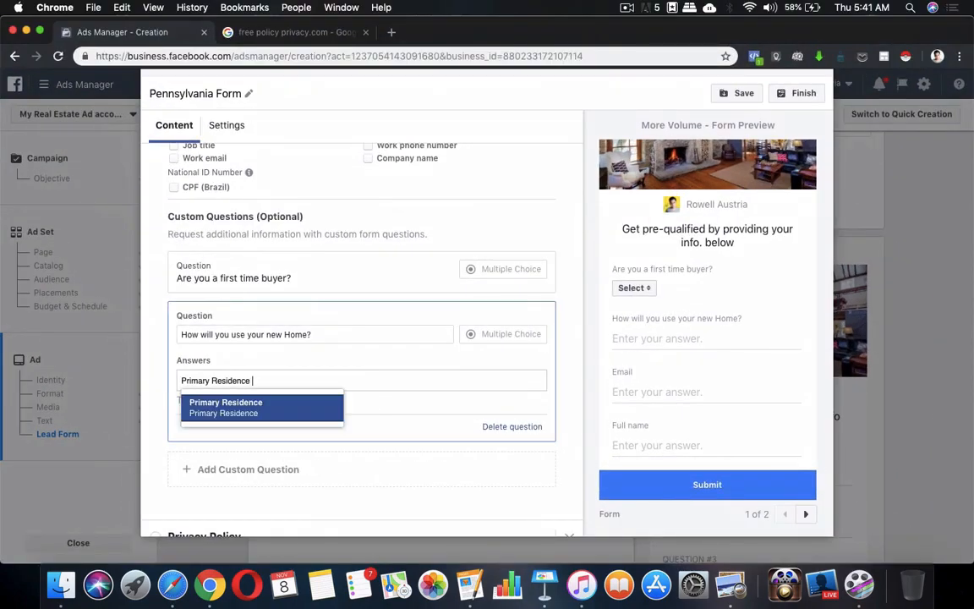
left_click(315, 420)
Add Secondary Vacation and Investment Property as the remaining answer choices.
type("Se")
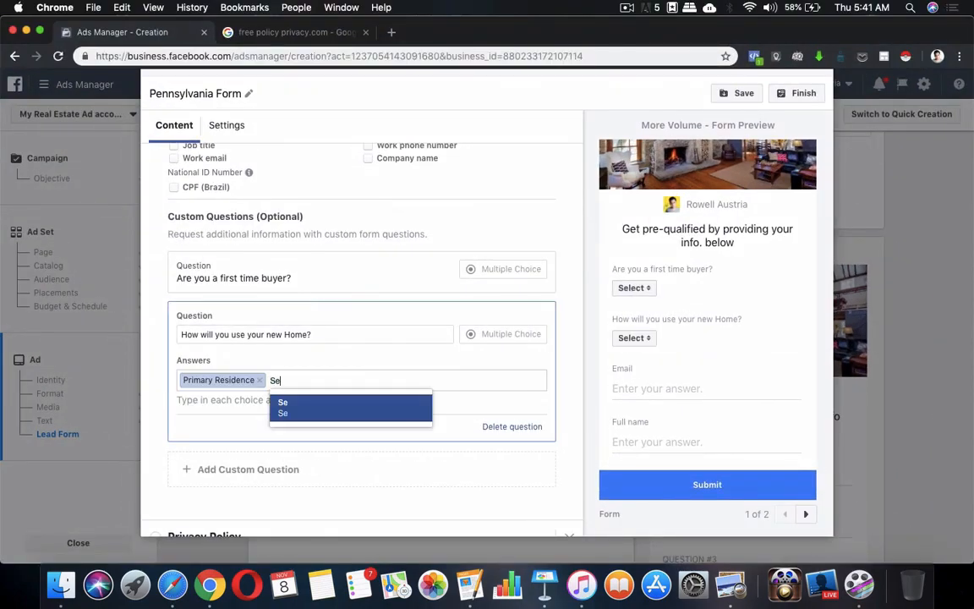
type("condary Vacation")
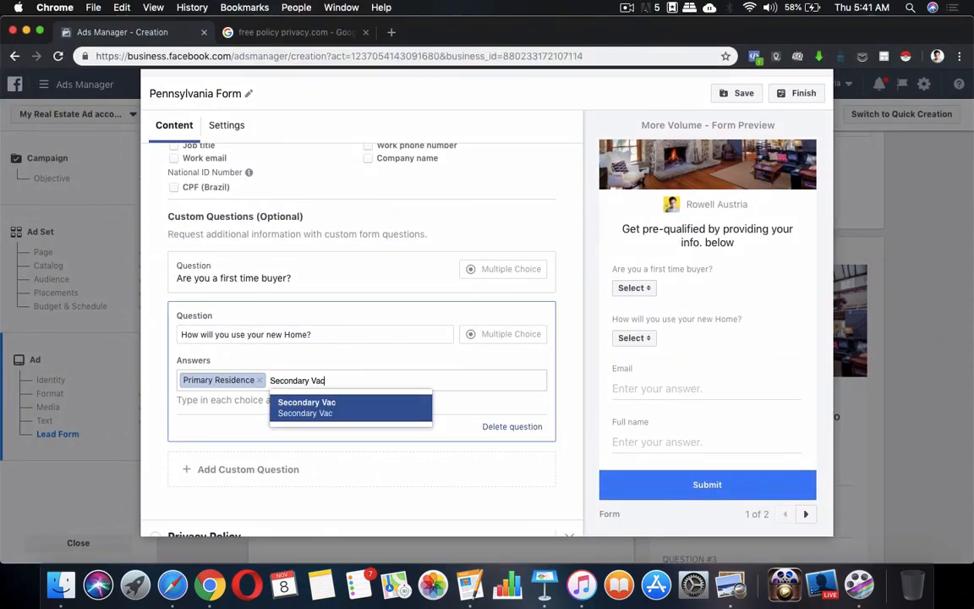
left_click(343, 410)
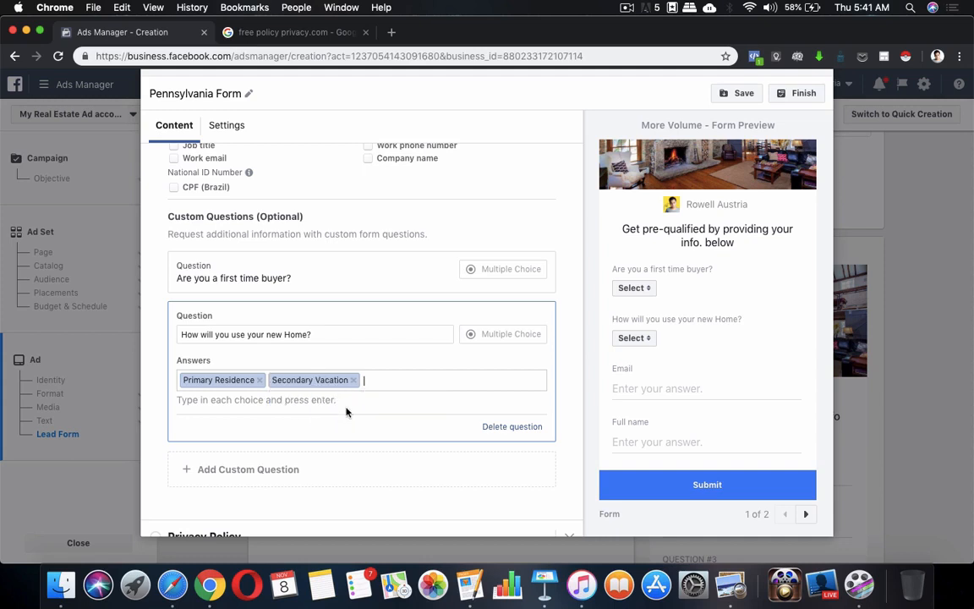
type("In")
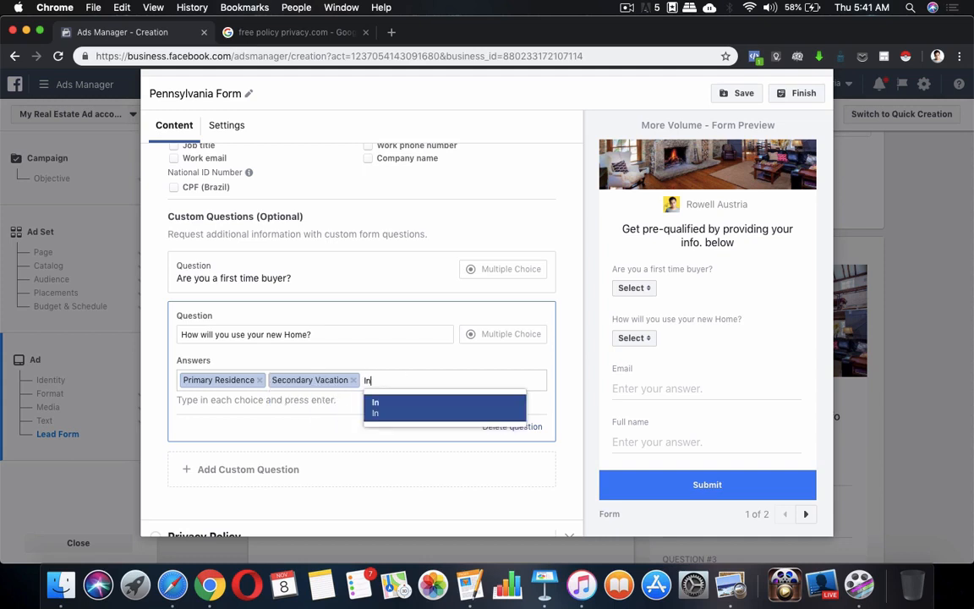
type("vest,ent")
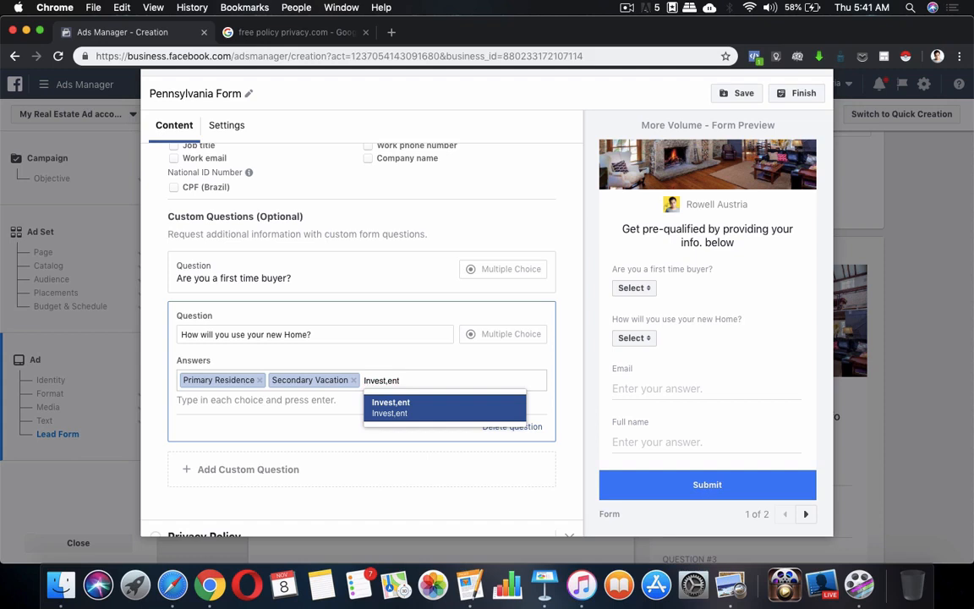
key("BackSpace")
key("BackSpace")
key("BackSpace")
type("ment Propert")
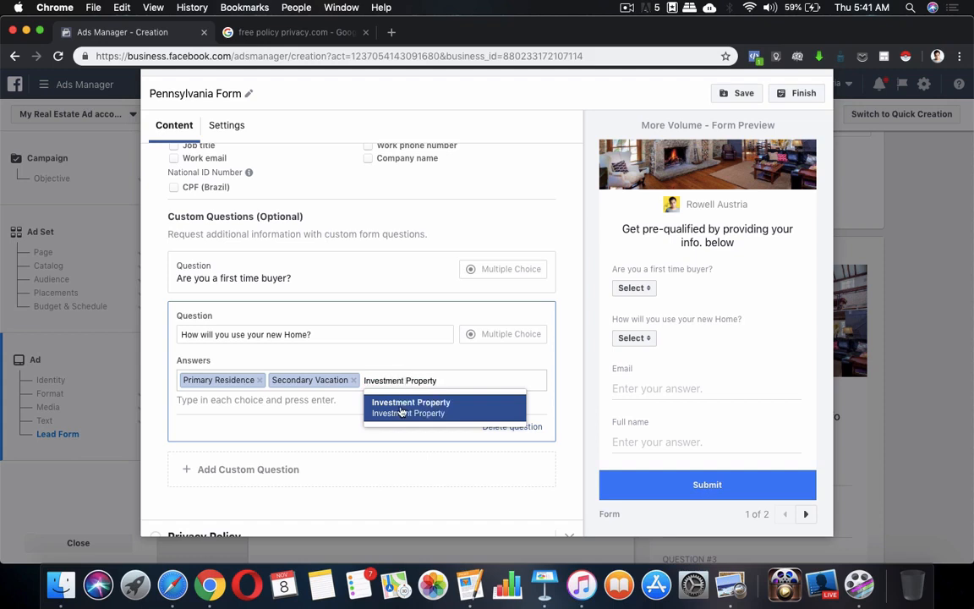
type("y")
left_click(400, 412)
scroll(365, 406, "down", 1)
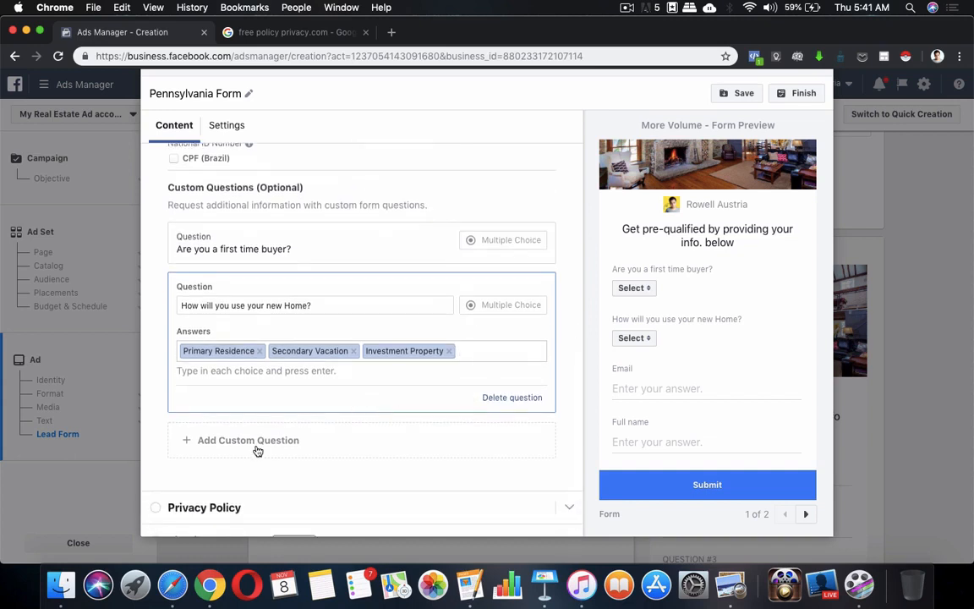
Check the home-use answers in the preview and find the annual income question in the notes.
left_click(640, 339)
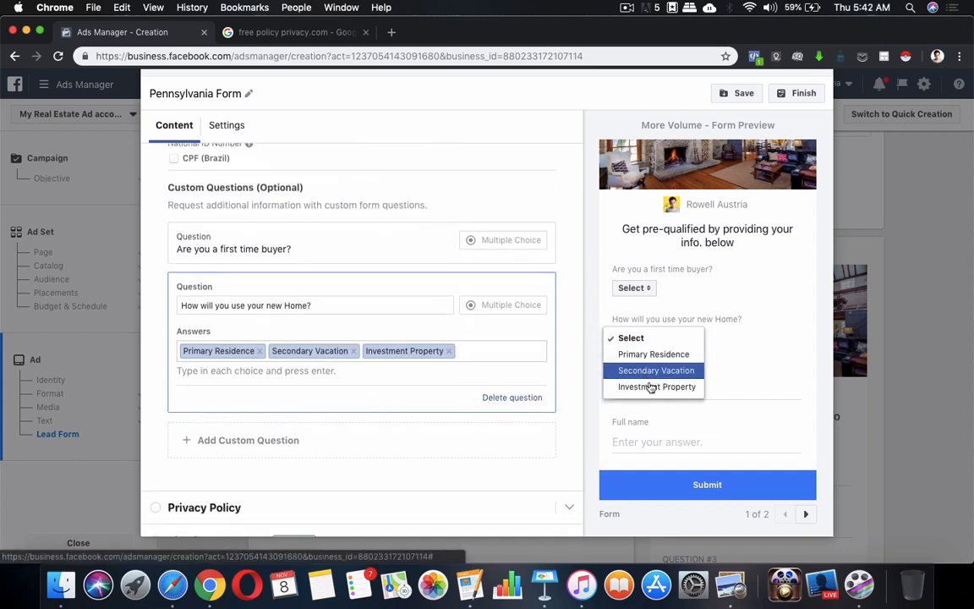
left_click(311, 444)
left_click(478, 592)
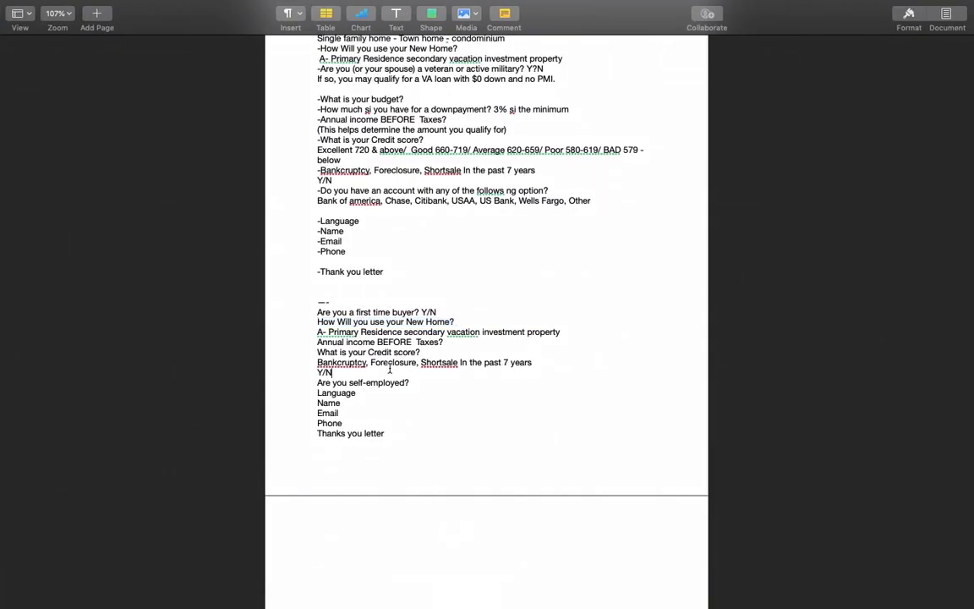
left_click_drag(318, 341, 486, 346)
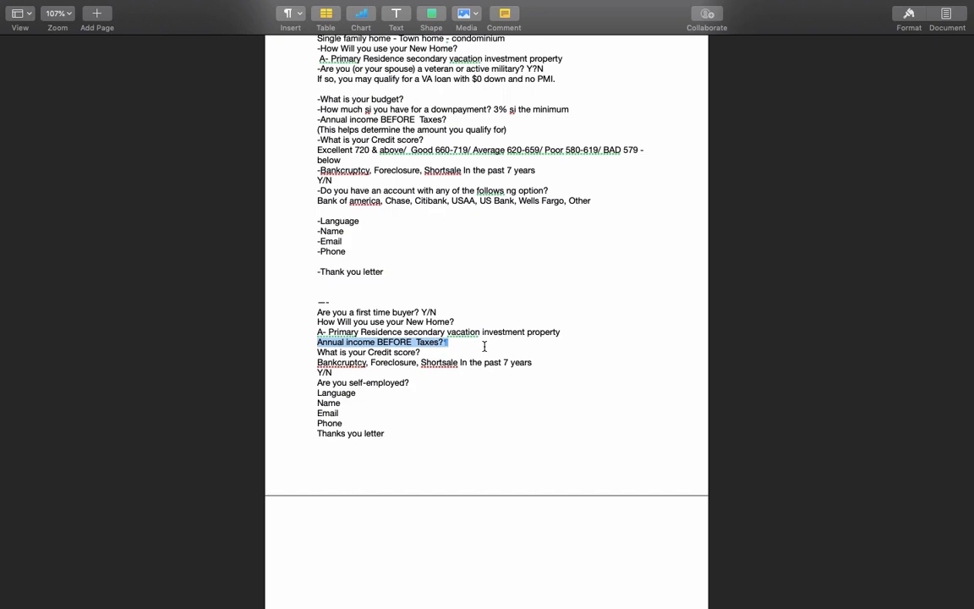
key("ctrl+Up")
left_click(387, 441)
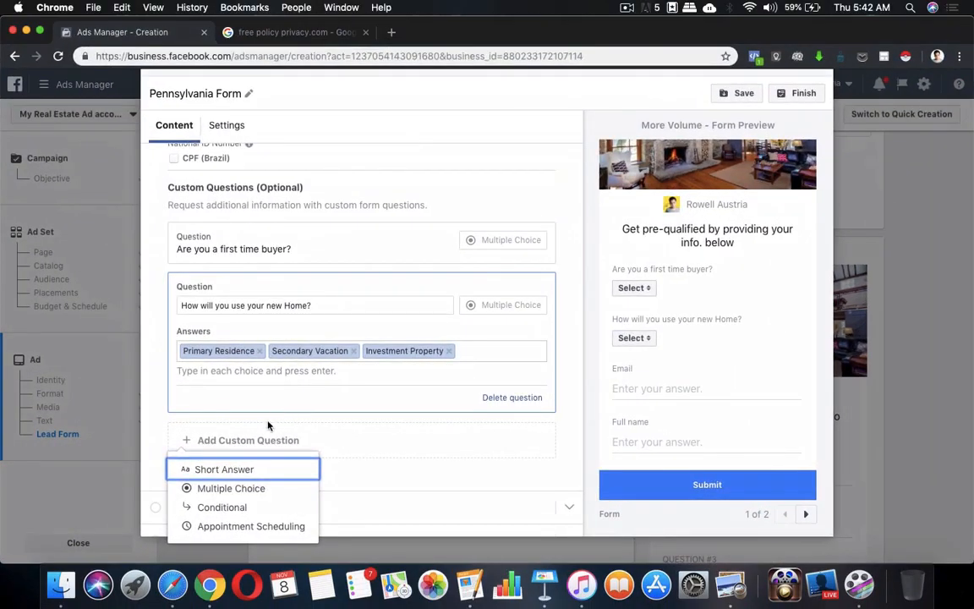
Add a short-answer question 'What is your Annual Income Before Taxes?' using the wording from the notes.
left_click(225, 470)
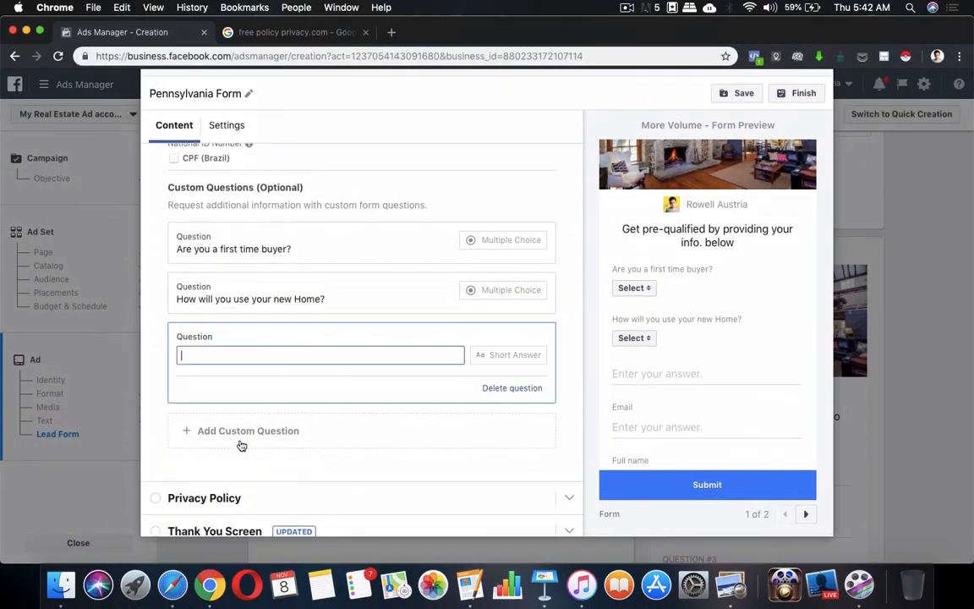
type("What ")
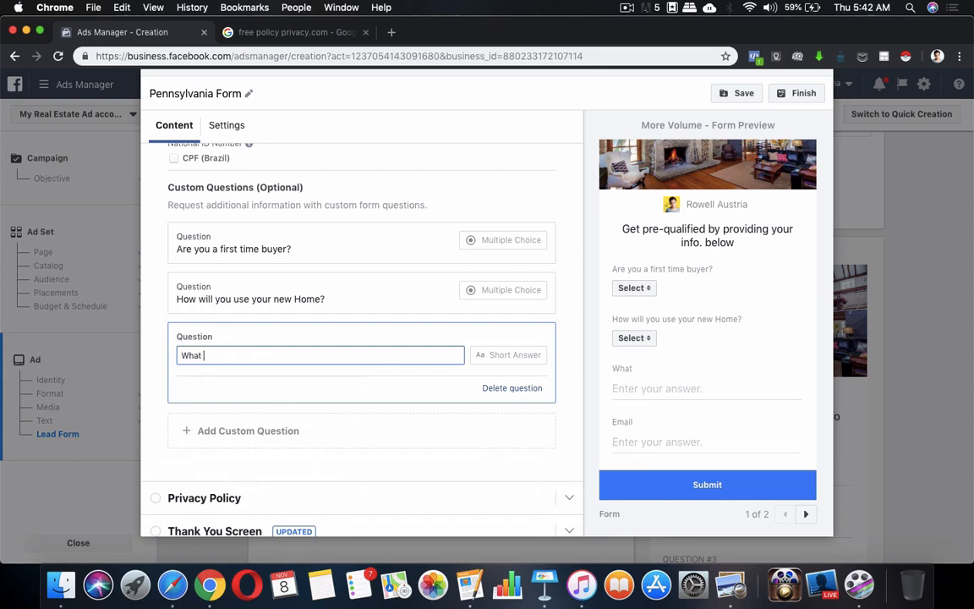
type("is your Annual Income")
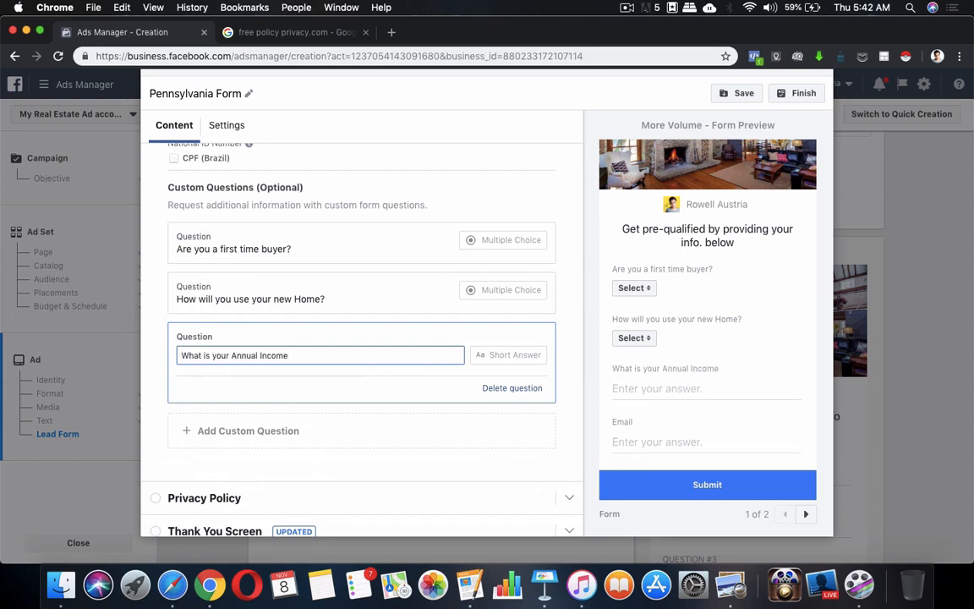
type(" Before Taxes?")
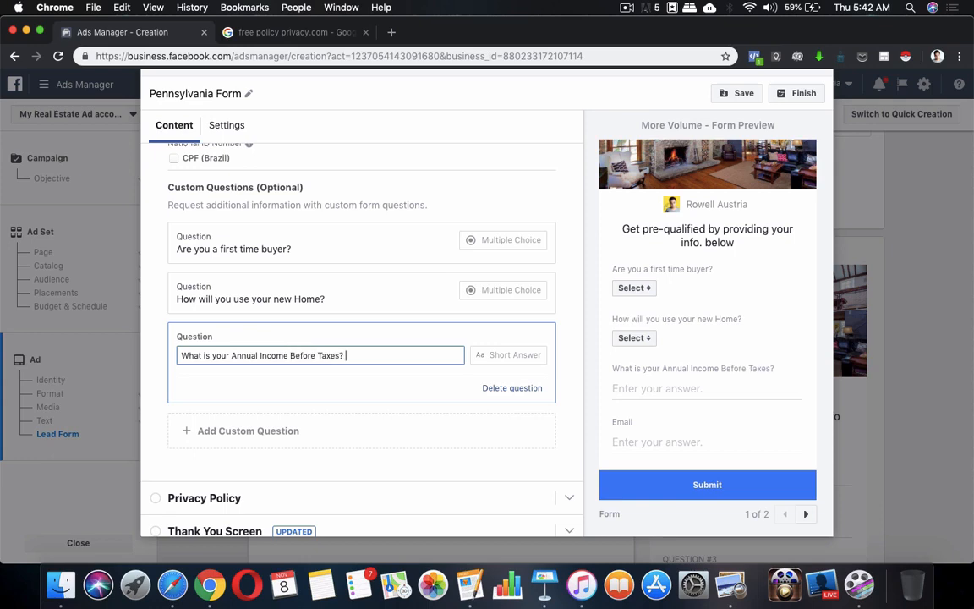
key("ctrl+Up")
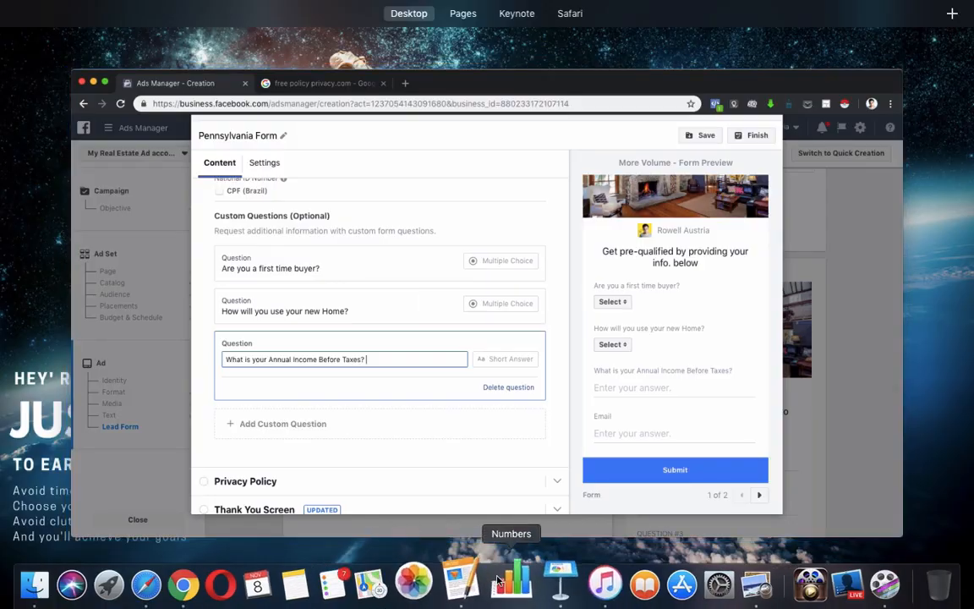
left_click(474, 585)
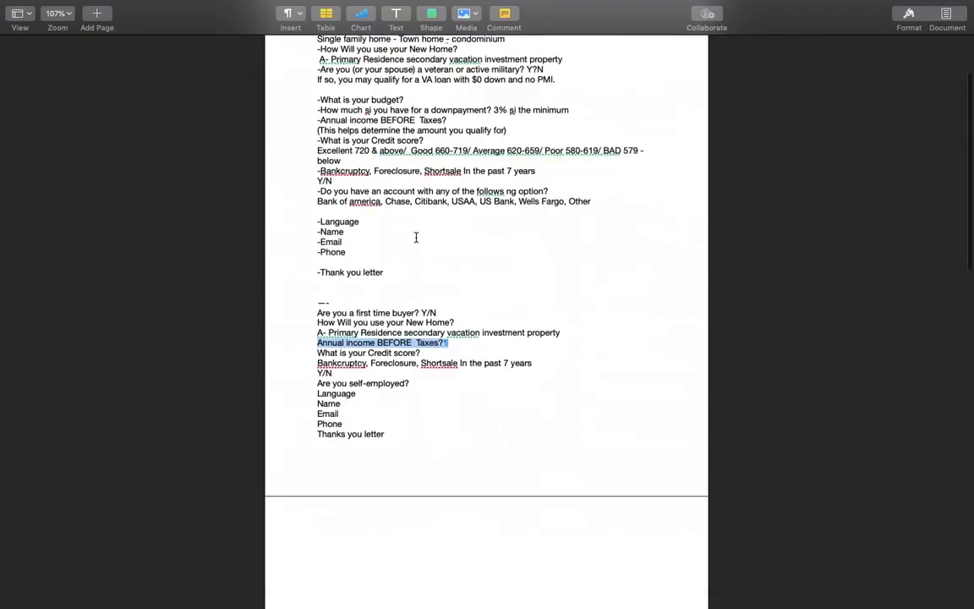
scroll(394, 200, "up", 3)
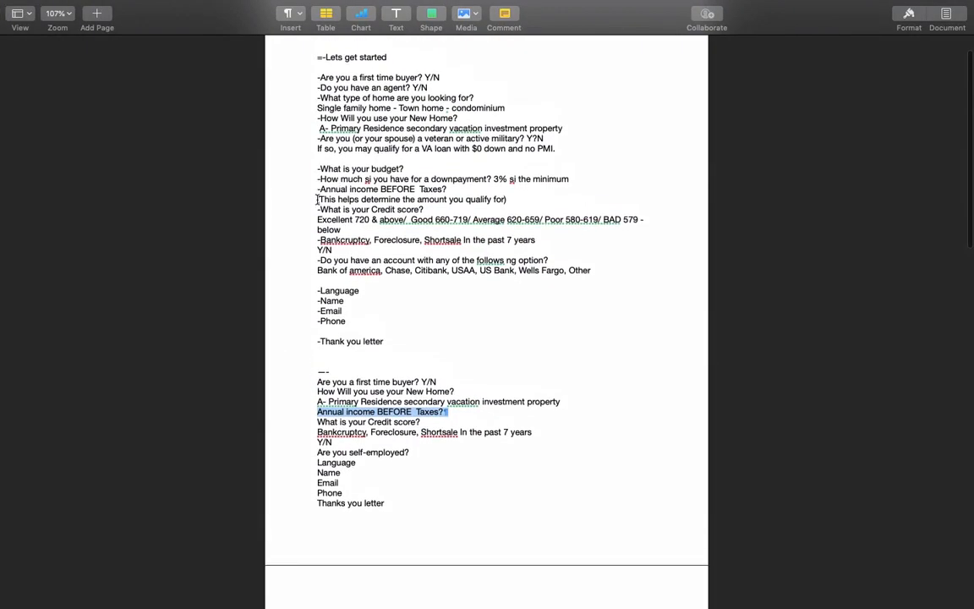
left_click_drag(317, 199, 504, 200)
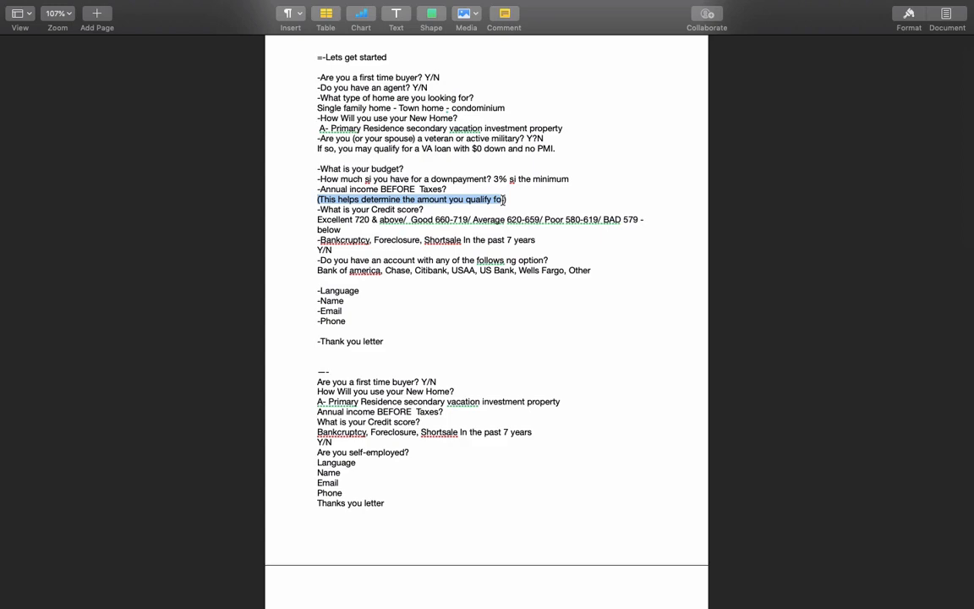
key("ctrl+Up")
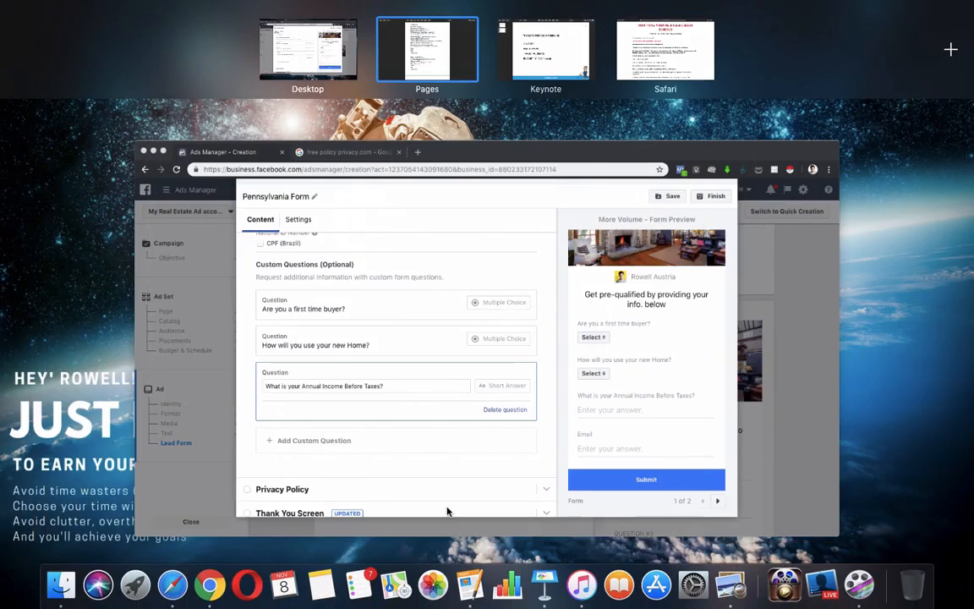
left_click(442, 370)
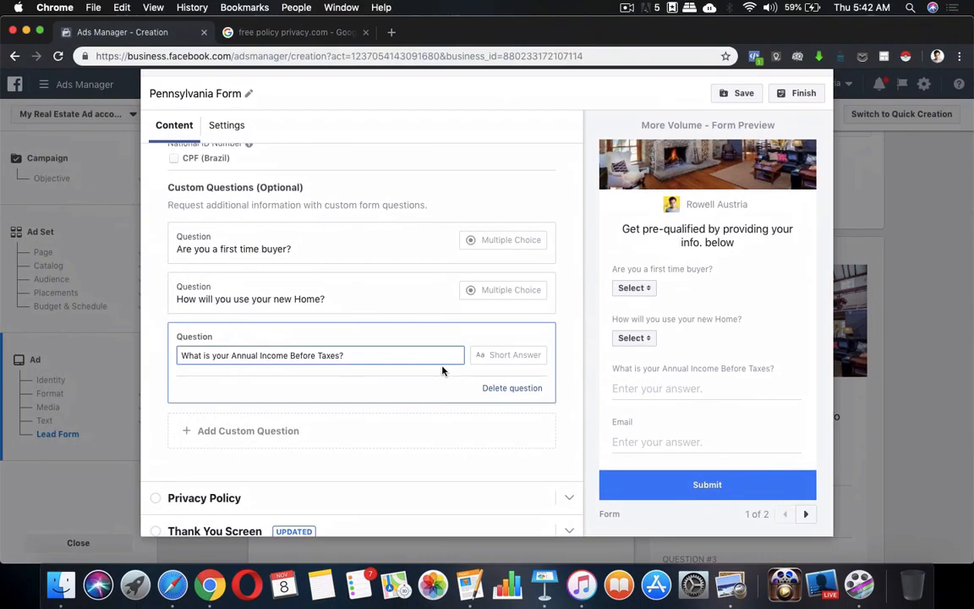
left_click(493, 359)
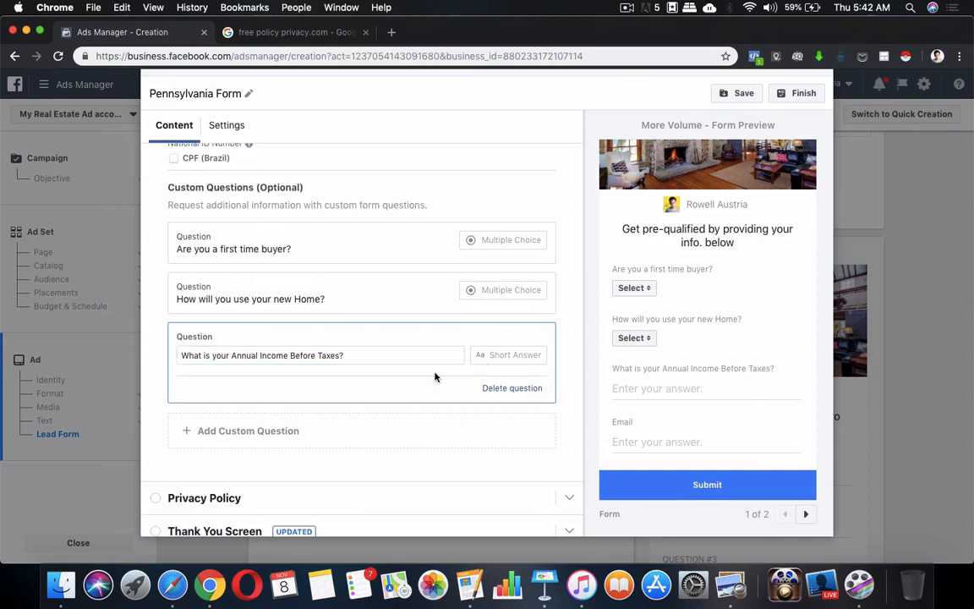
Start another custom question and review the question list in the notes again.
scroll(435, 377, "down", 1)
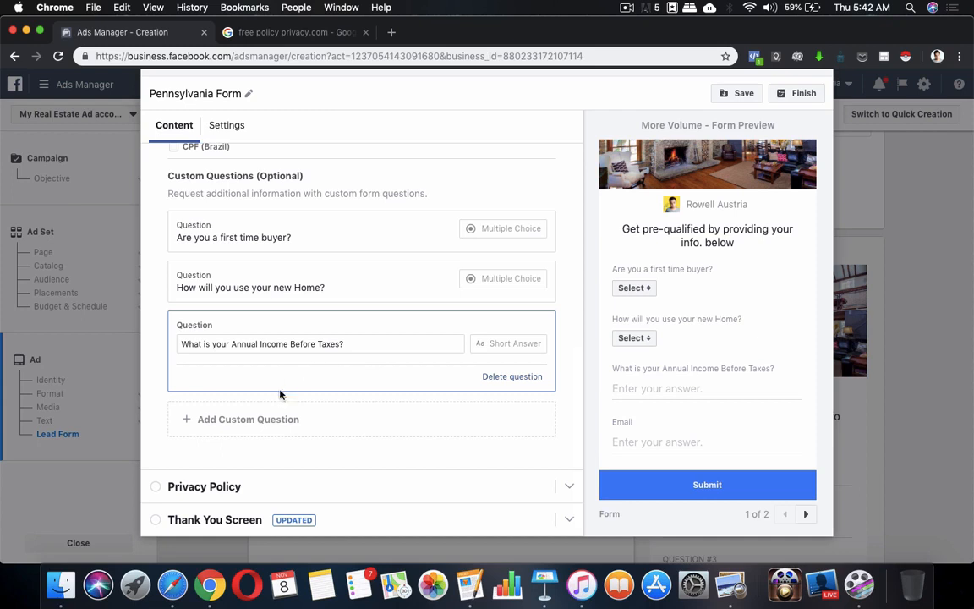
left_click(201, 423)
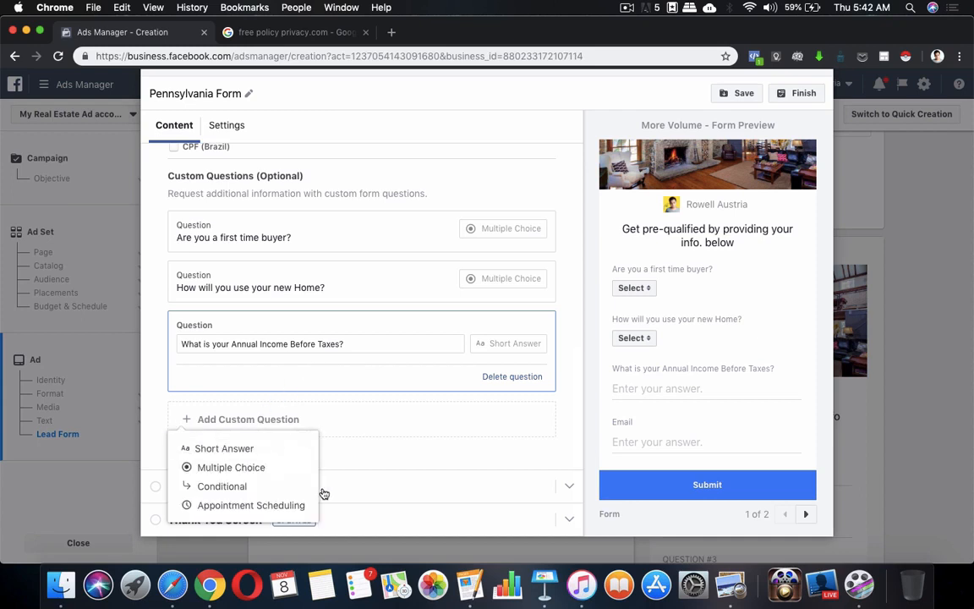
left_click(468, 584)
scroll(330, 343, "down", 2)
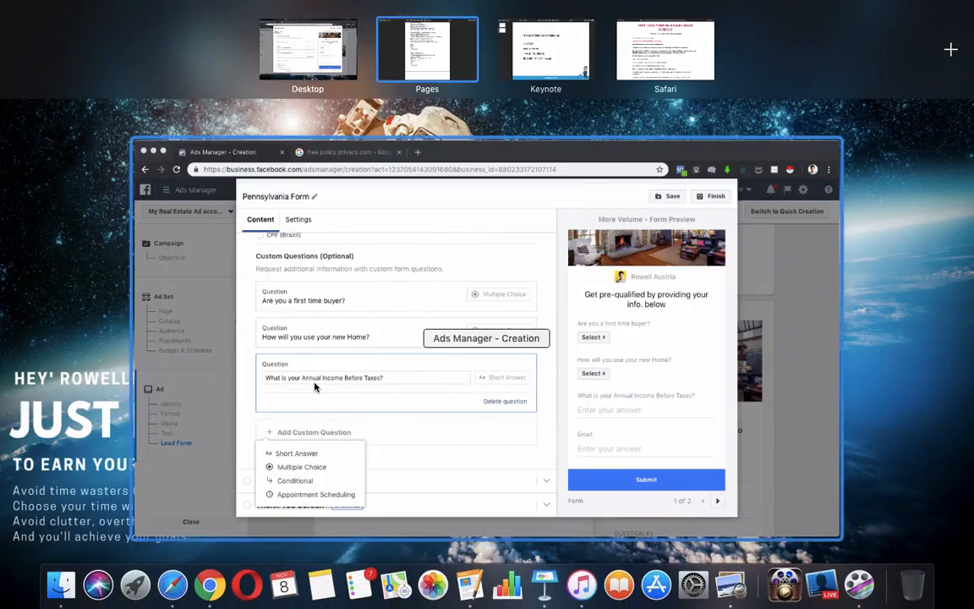
left_click(315, 387)
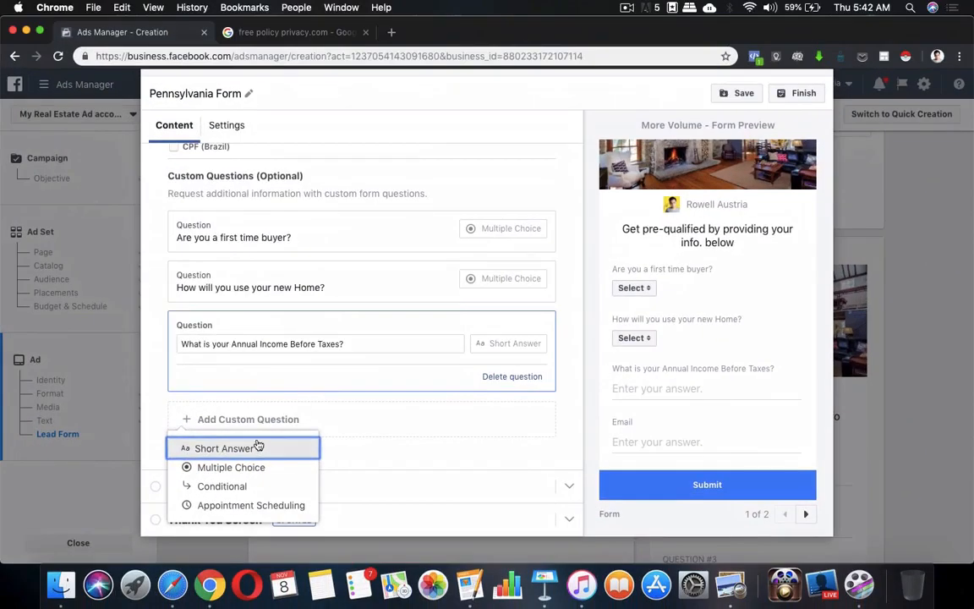
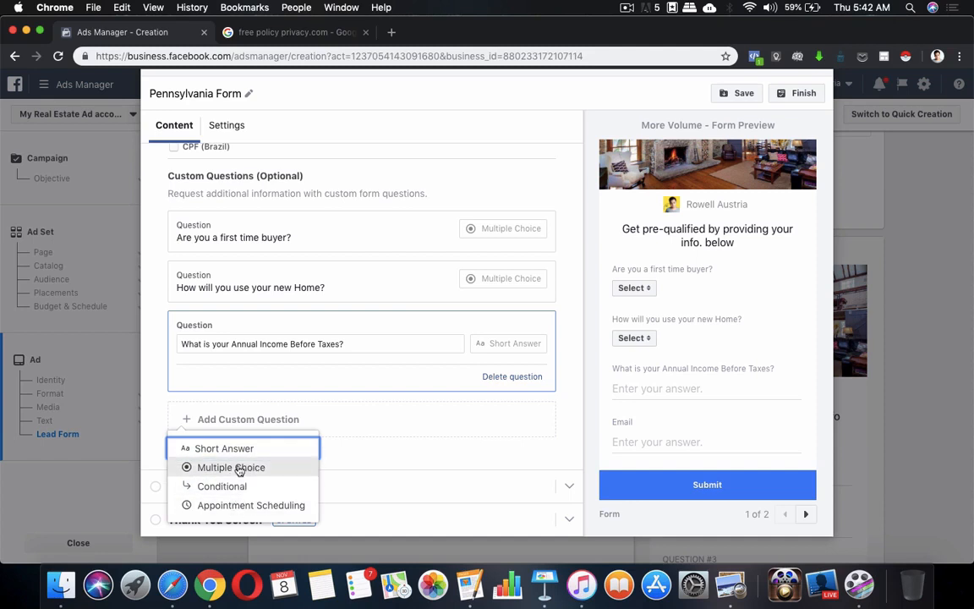
Add a multiple-choice question 'What is your Credit Score', discarding the accidental conditional question.
left_click(234, 486)
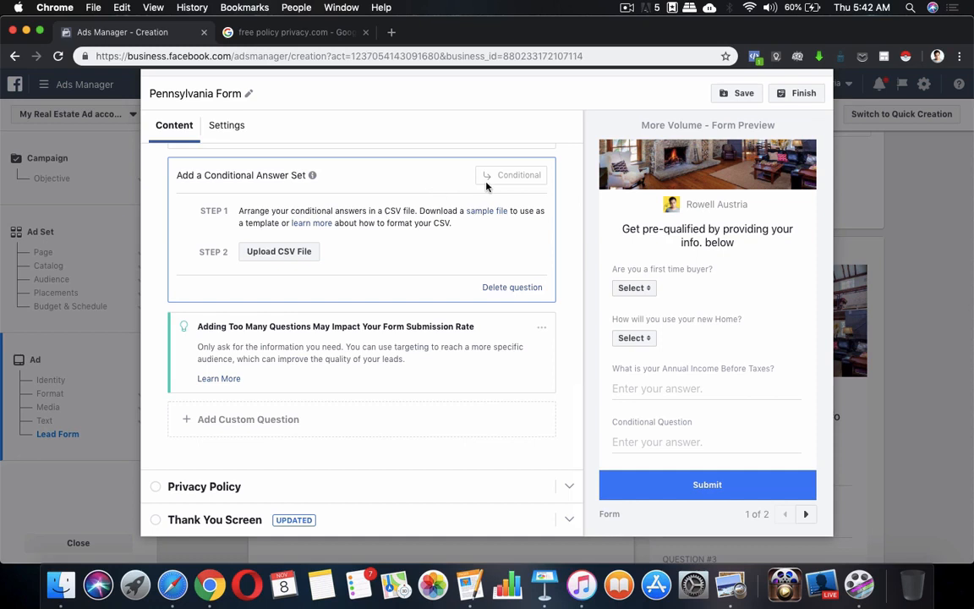
left_click(511, 287)
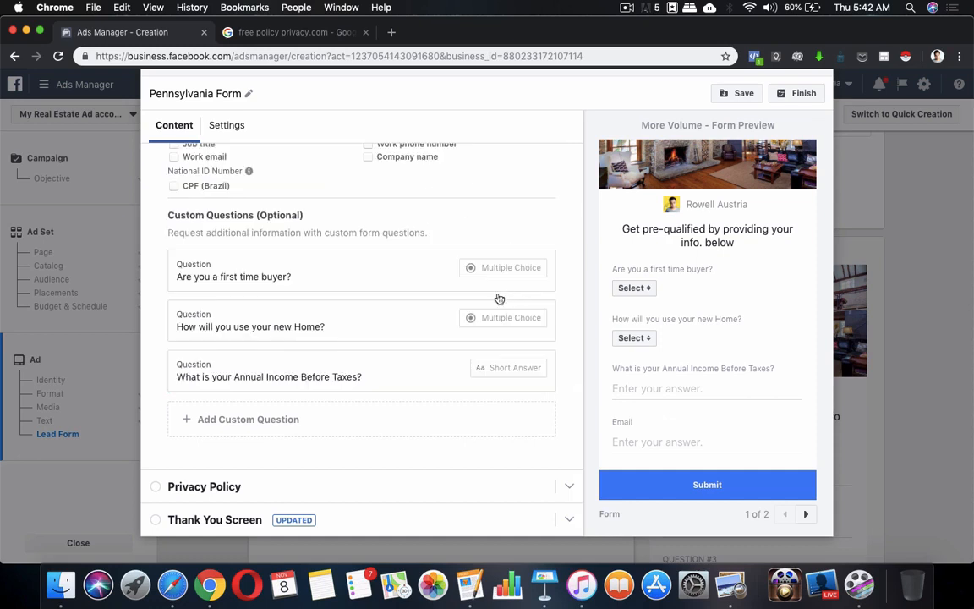
left_click(242, 432)
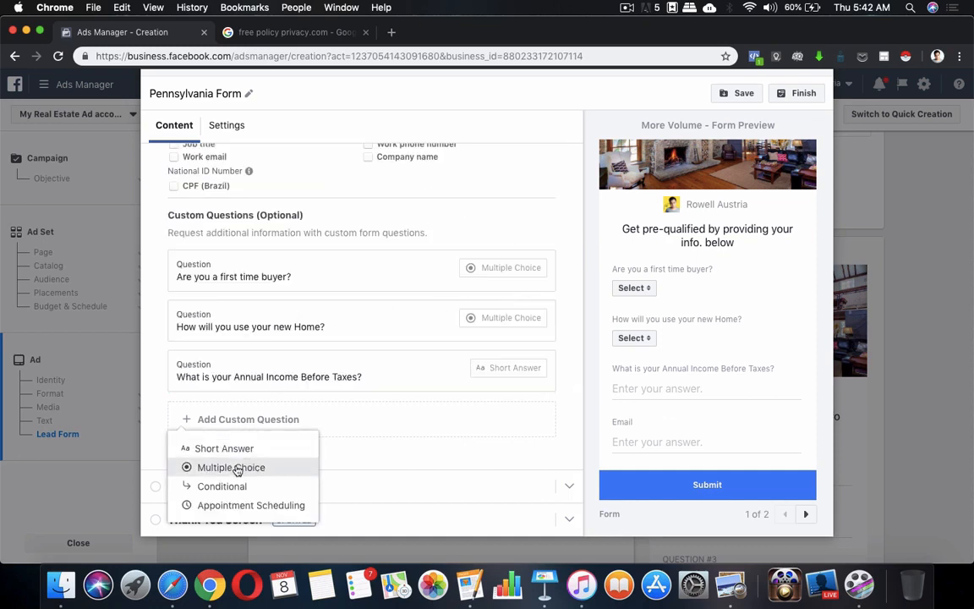
left_click(238, 468)
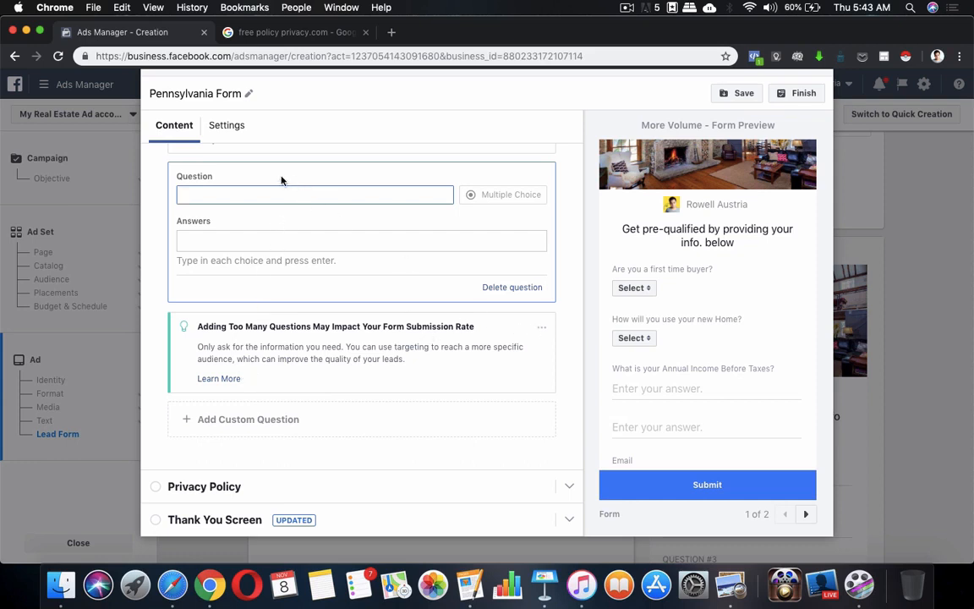
scroll(258, 188, "up", 5)
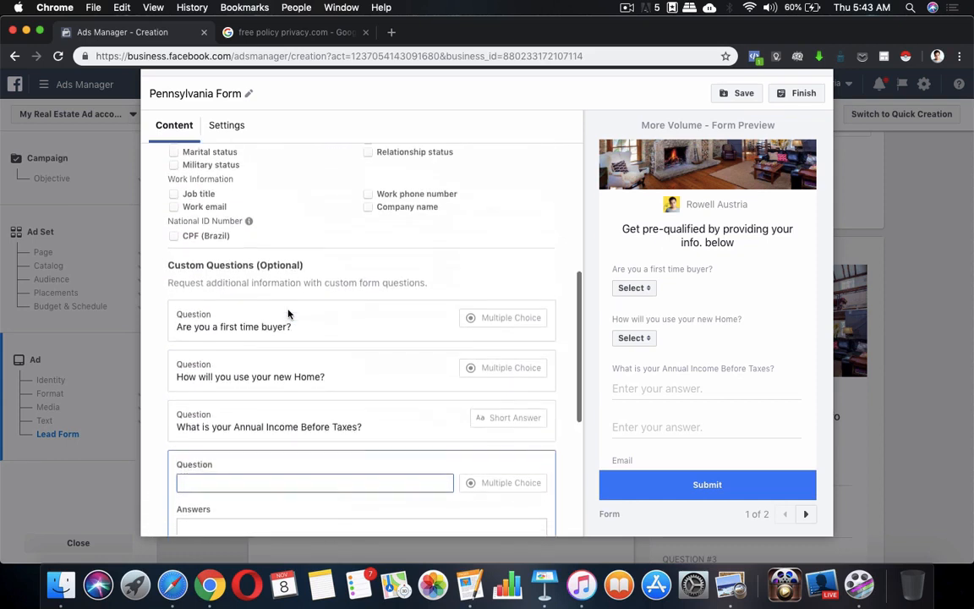
scroll(665, 365, "down", 3)
scroll(398, 402, "down", 2)
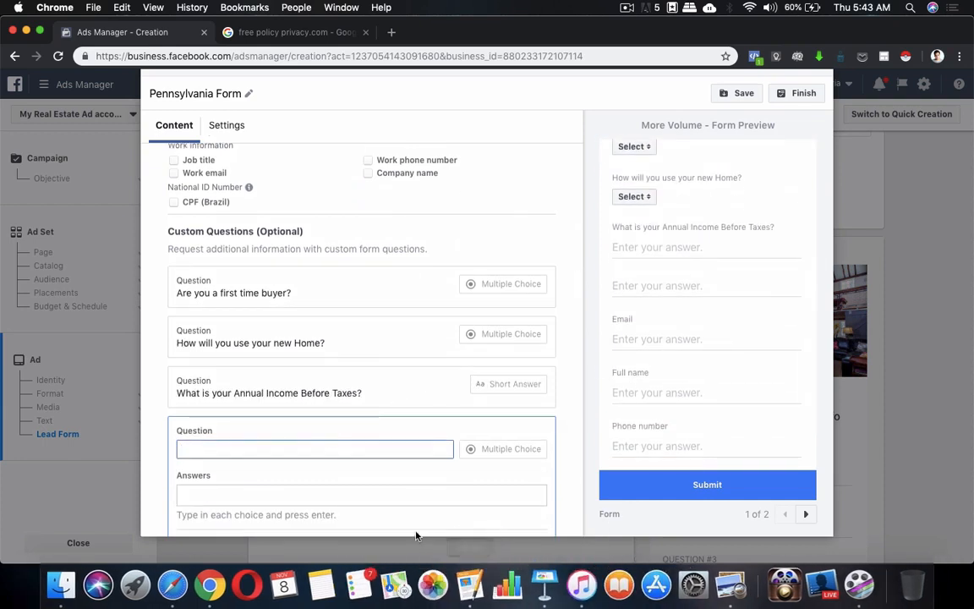
type("What is your ")
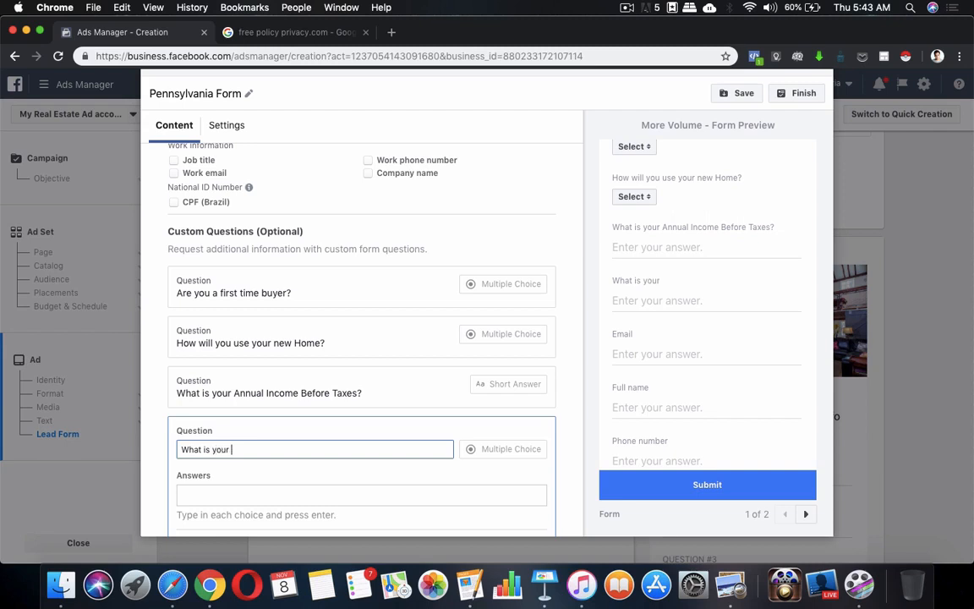
type("Credit Score")
left_click(505, 461)
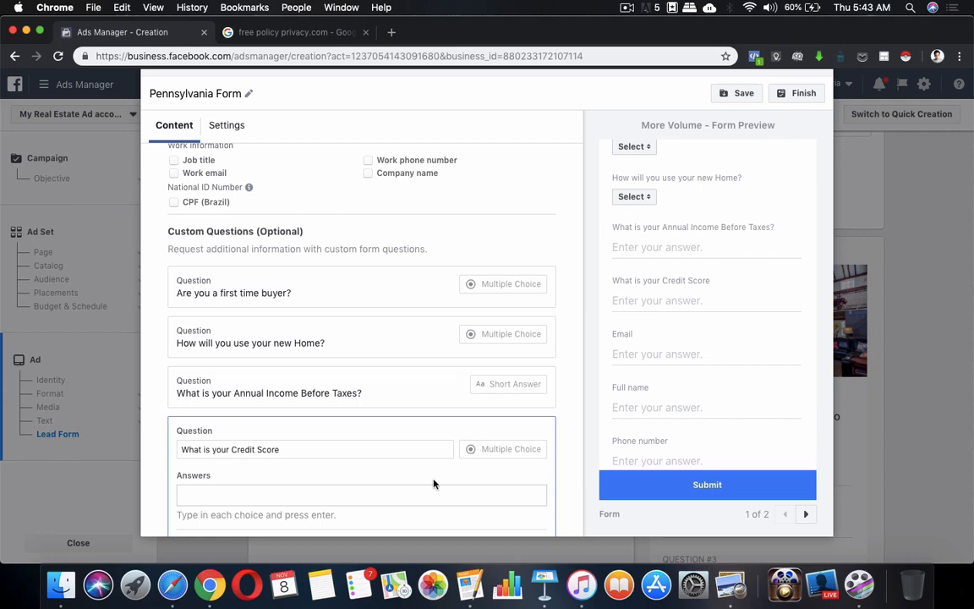
Check the notes and add Excellent as the first answer choice.
scroll(433, 480, "down", 2)
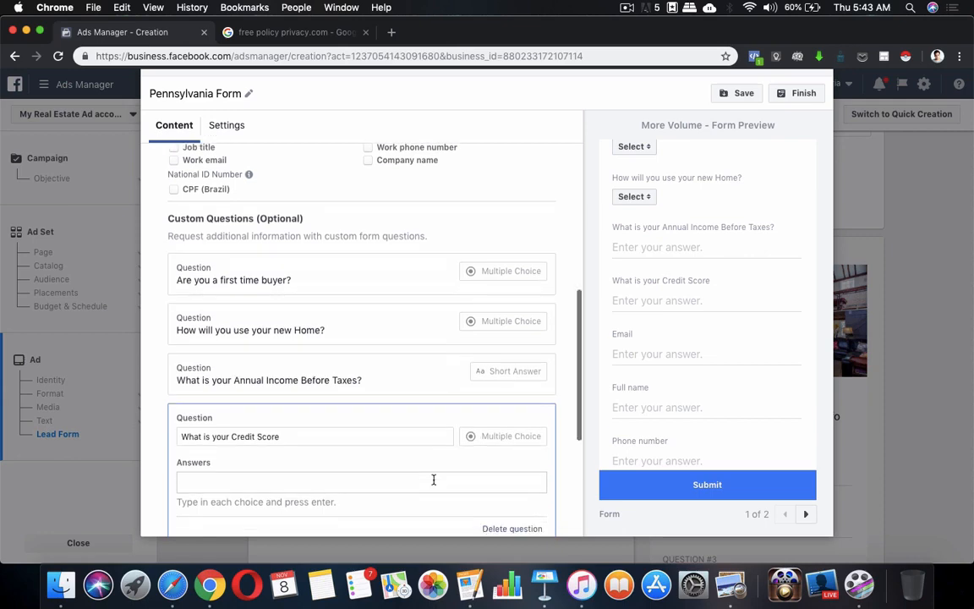
left_click(470, 586)
scroll(382, 278, "up", 2)
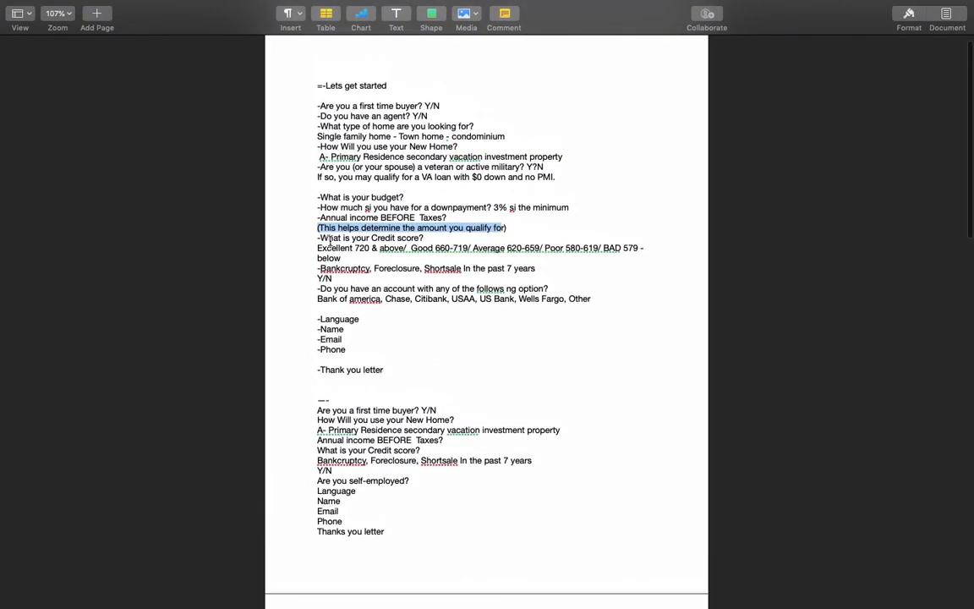
key("ctrl+Up")
left_click(278, 456)
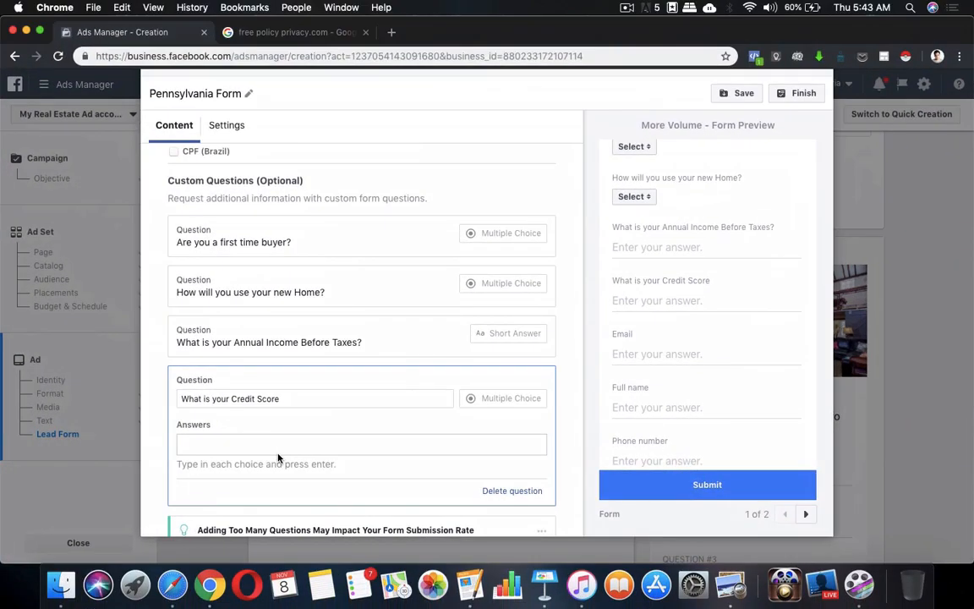
type("Excellent")
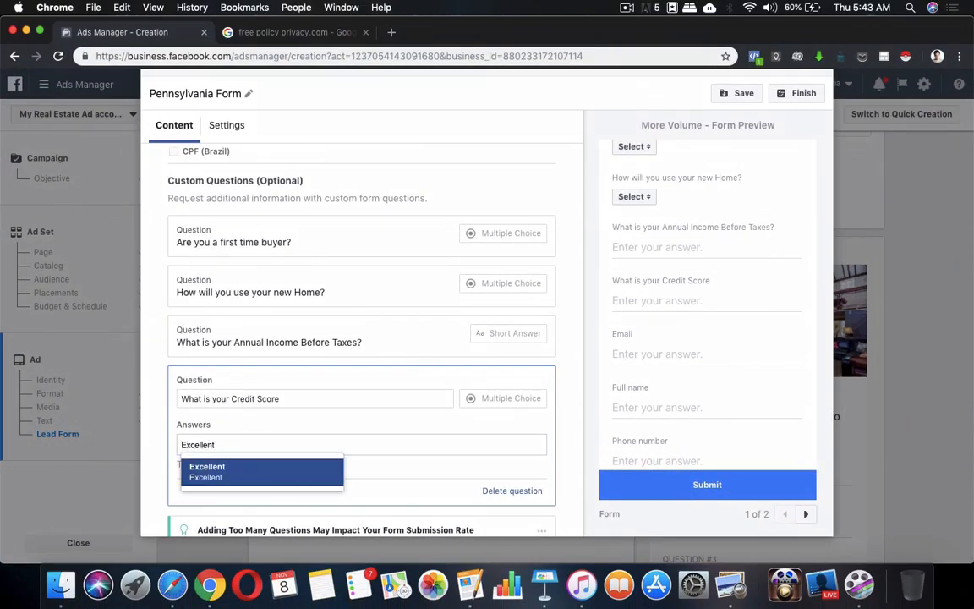
left_click(277, 472)
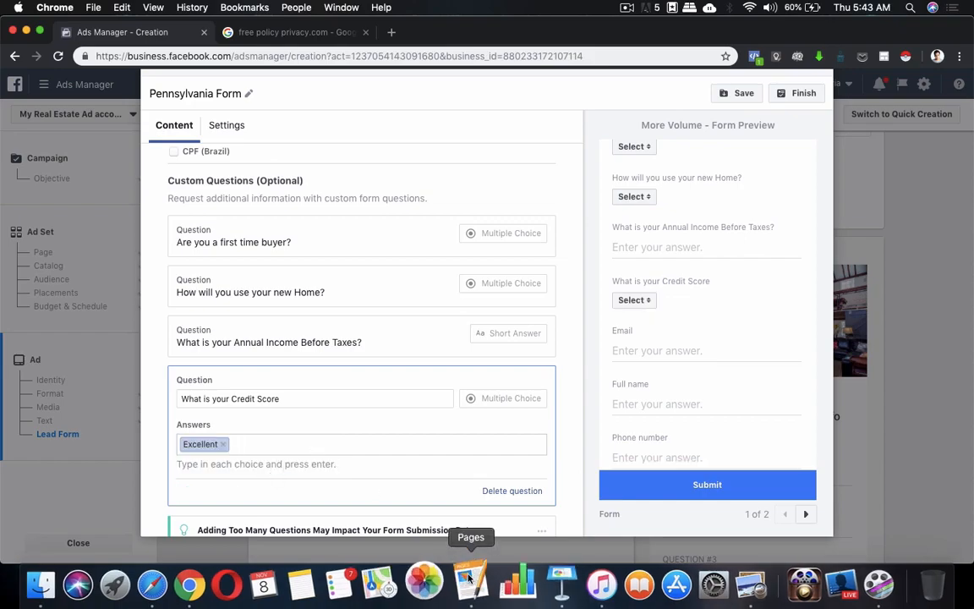
Add the remaining answer choices Good, Average, Poor and Bad.
left_click(545, 585)
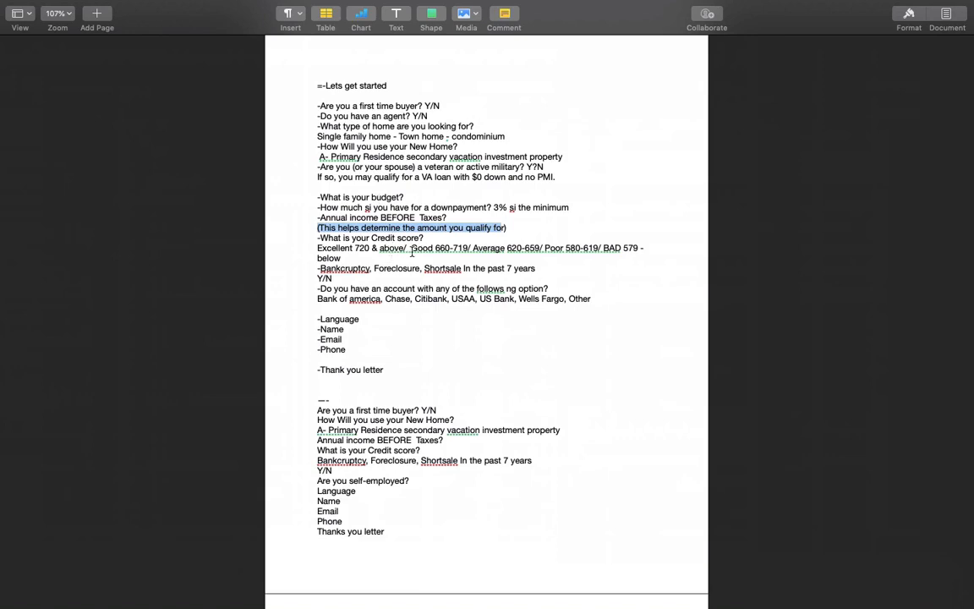
key("ctrl+Up")
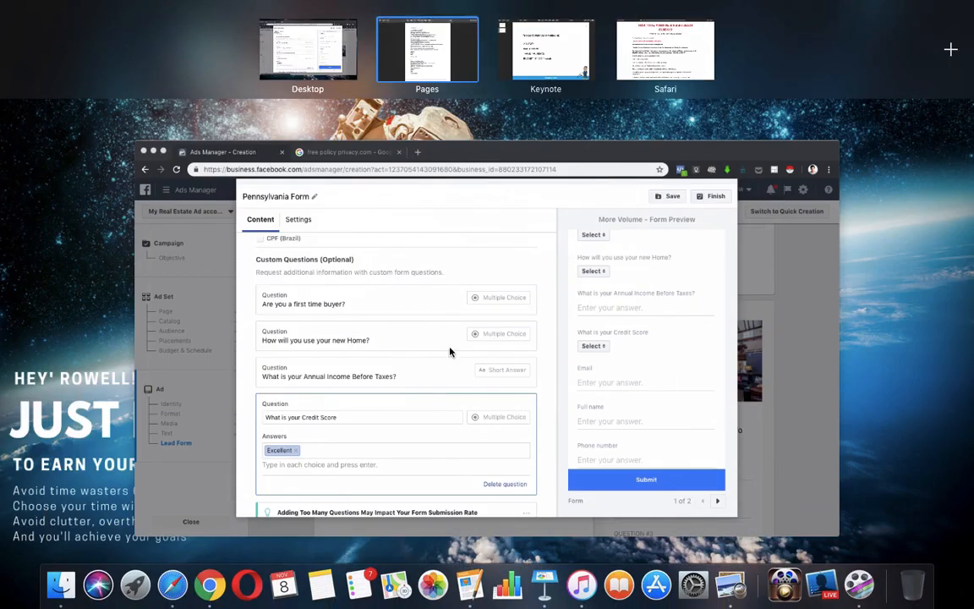
left_click(374, 444)
type("Good")
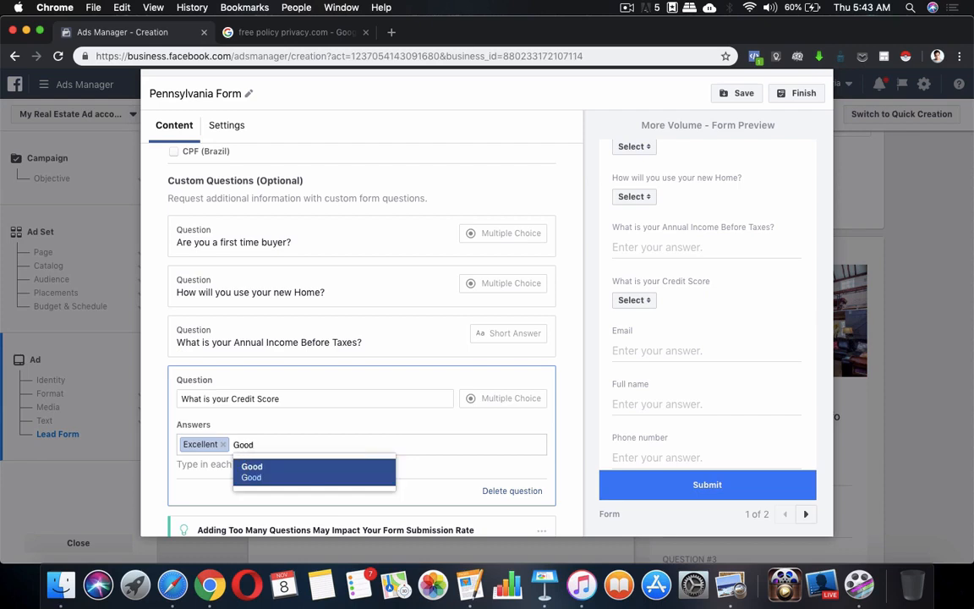
left_click(350, 475)
type("Average")
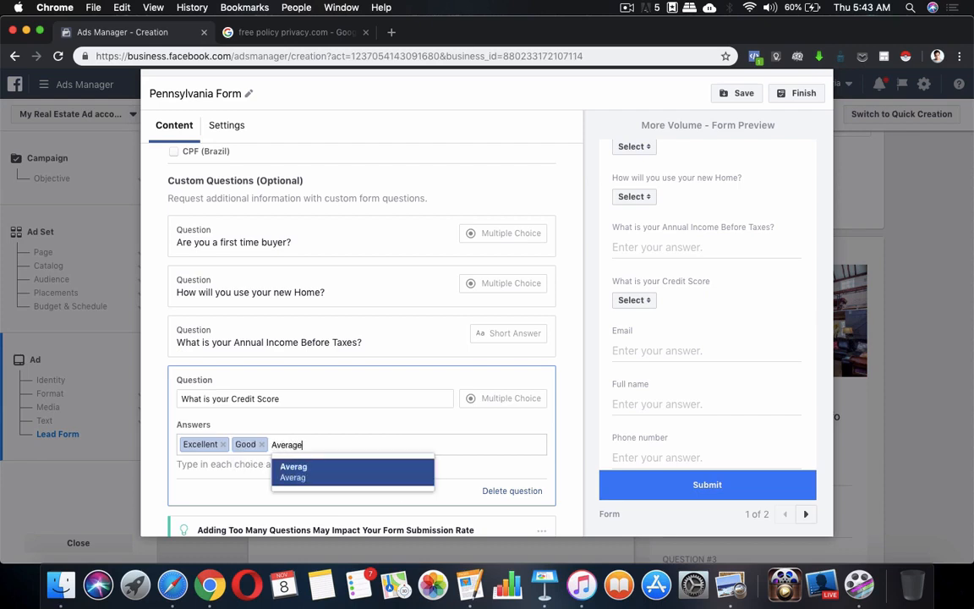
left_click(365, 485)
type("Poor")
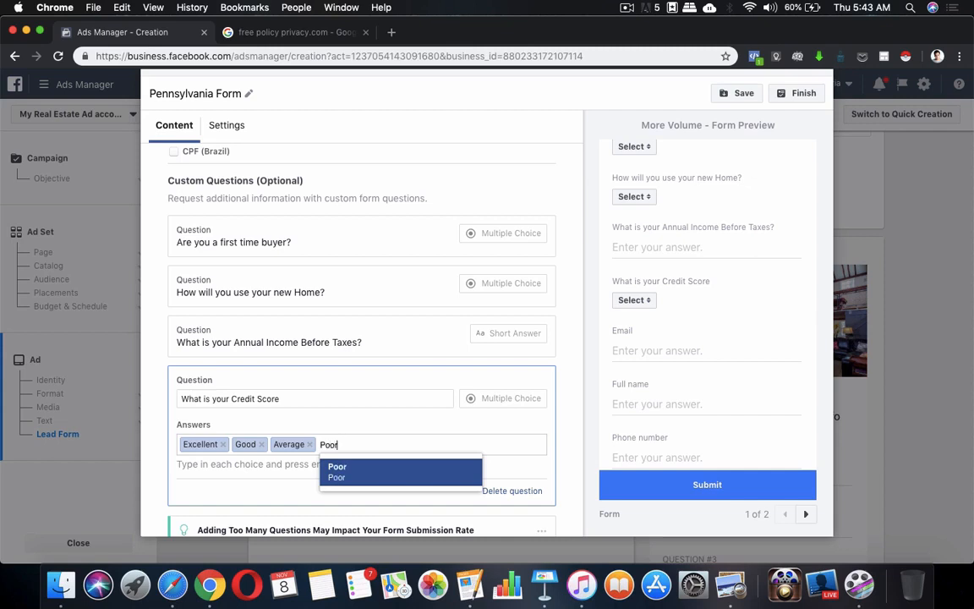
left_click(404, 476)
type("BAd")
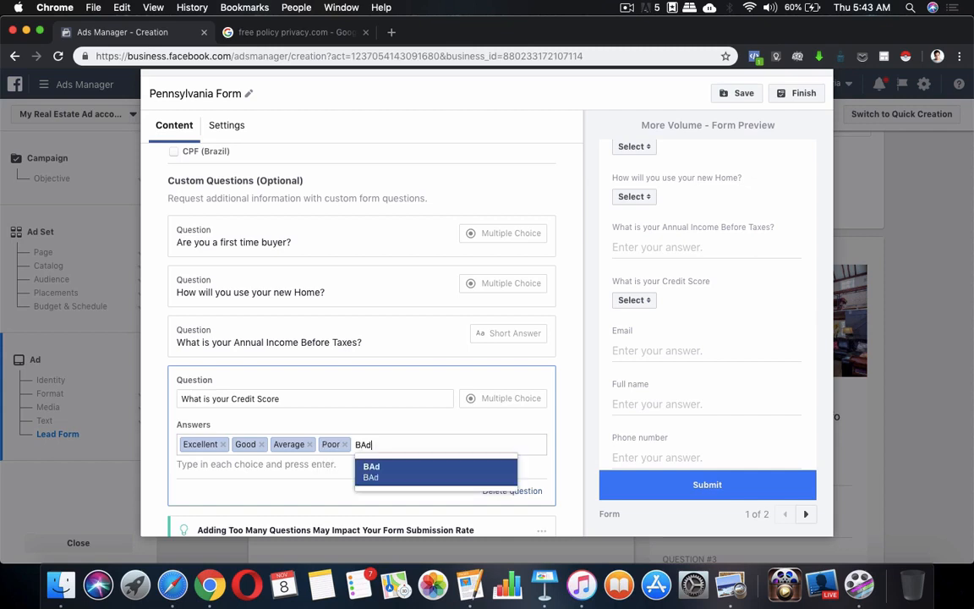
key("BackSpace")
key("BackSpace")
type("ad")
left_click(414, 470)
Check the credit score answer options in the preview dropdown.
scroll(382, 472, "down", 2)
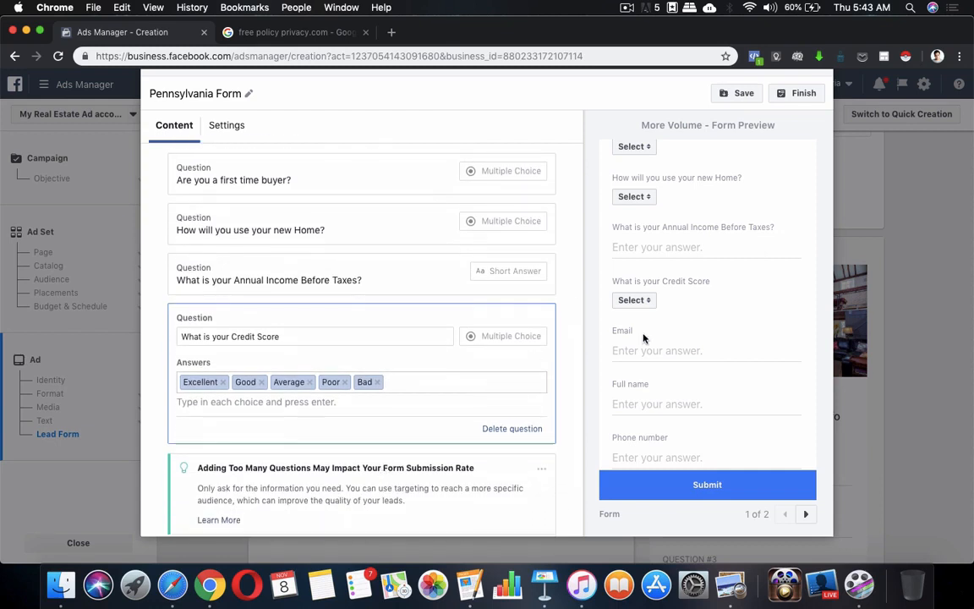
left_click(635, 300)
left_click(634, 301)
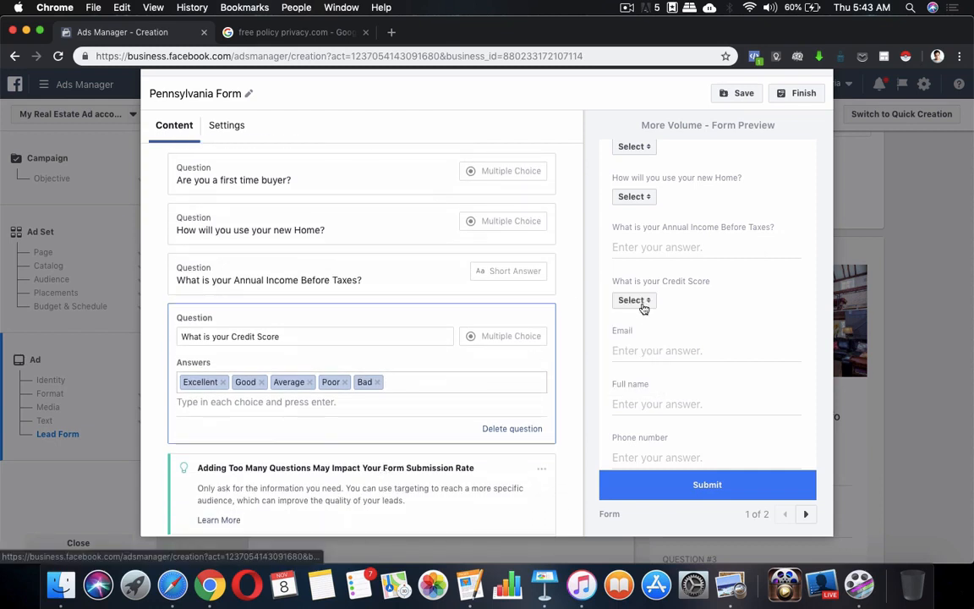
left_click(381, 338)
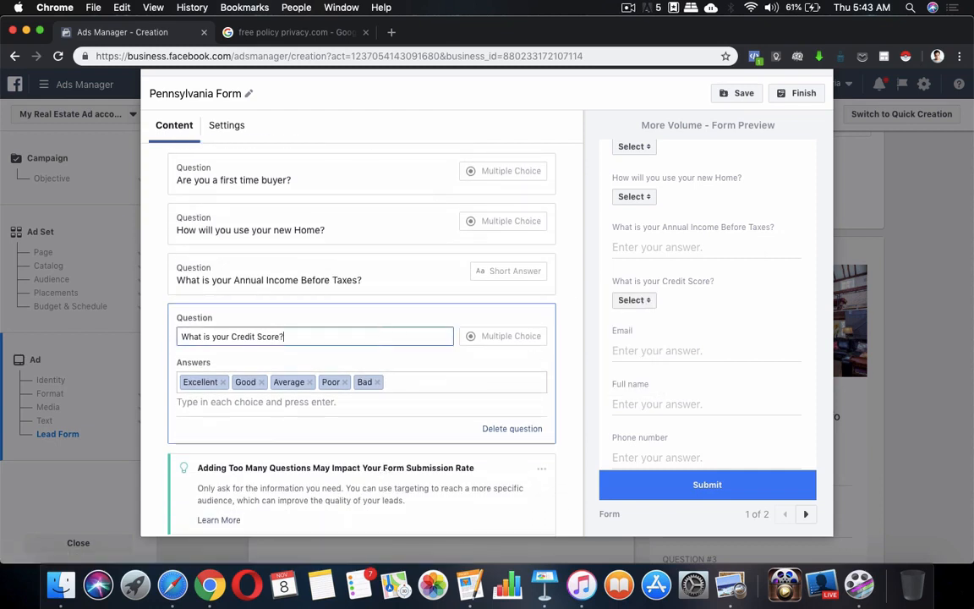
left_click(636, 300)
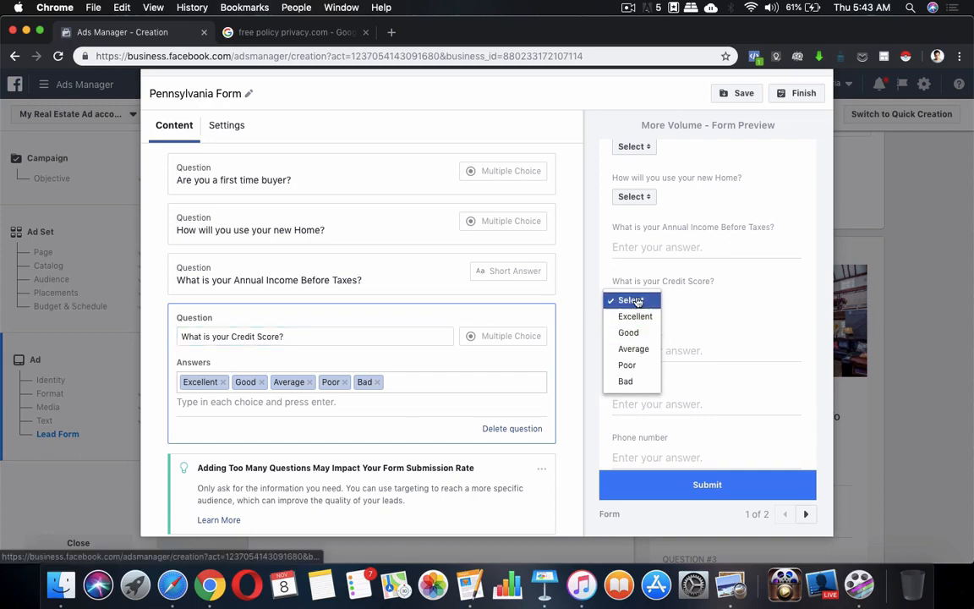
left_click(637, 302)
Select the bankruptcy question line in the Pages notes and return to Ads Manager.
left_click(474, 587)
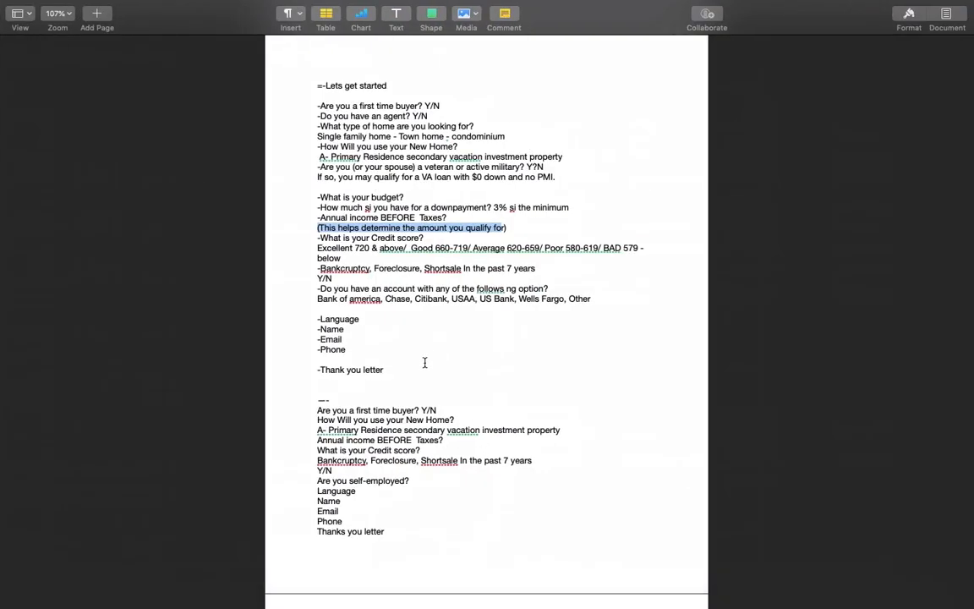
scroll(335, 456, "down", 1)
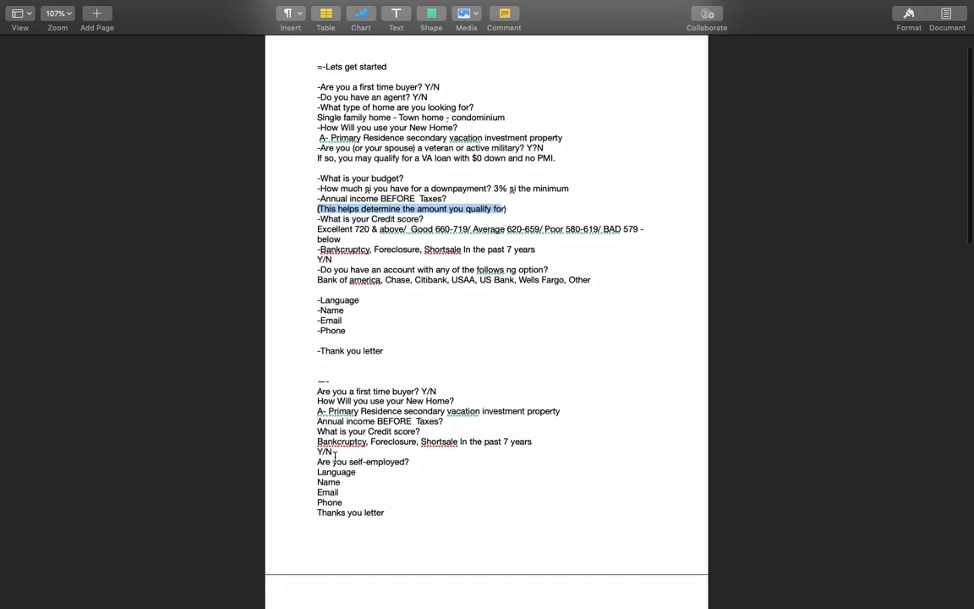
left_click_drag(317, 441, 543, 441)
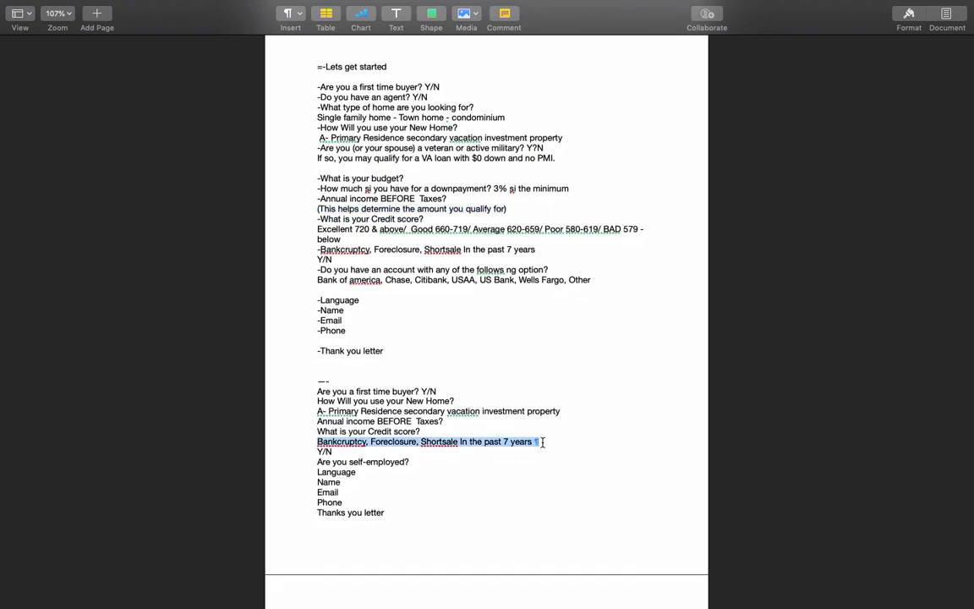
key("ctrl+Up")
left_click(340, 392)
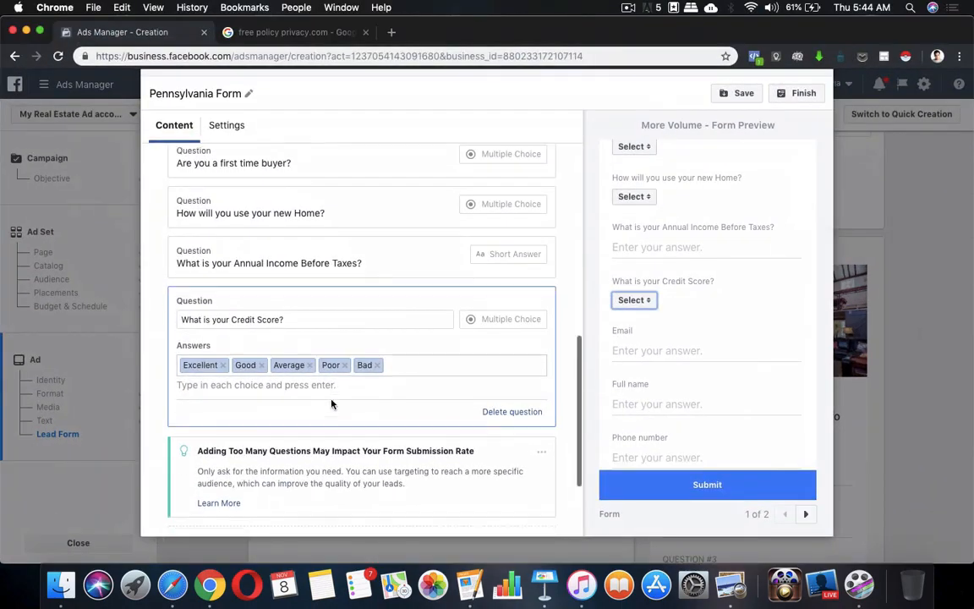
scroll(332, 405, "down", 3)
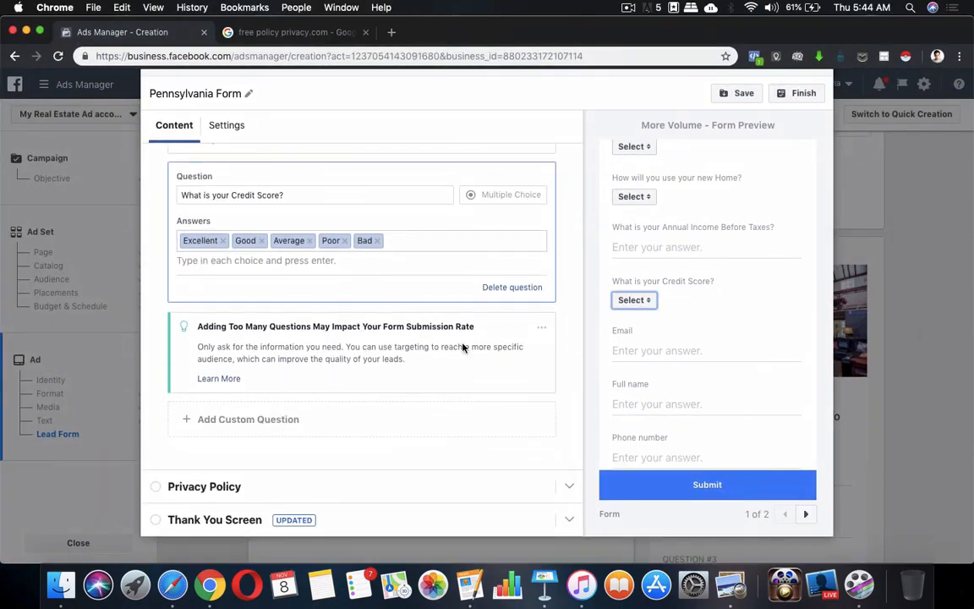
Add a new multiple-choice question, deleting the stray short-answer one.
left_click(227, 420)
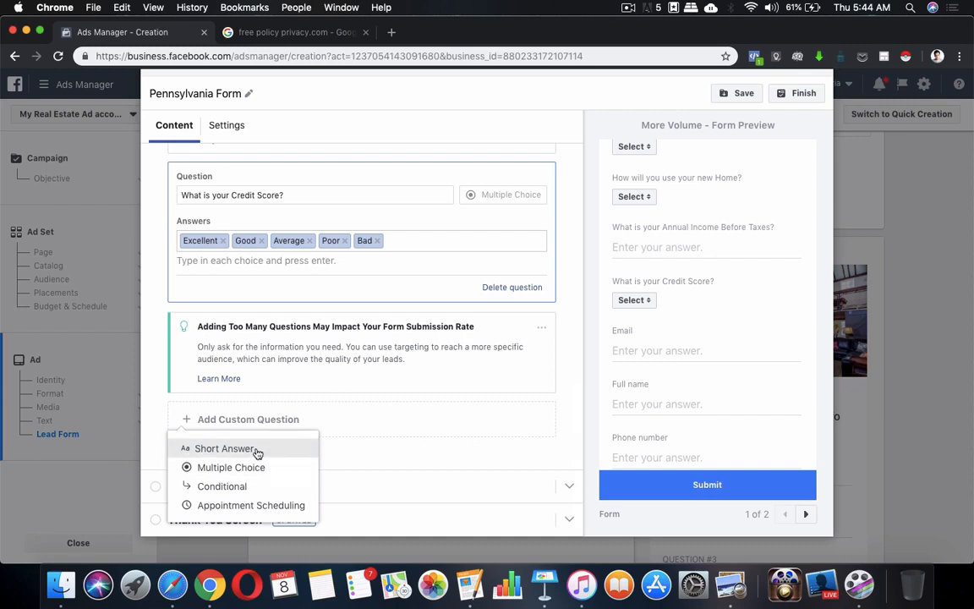
left_click(257, 453)
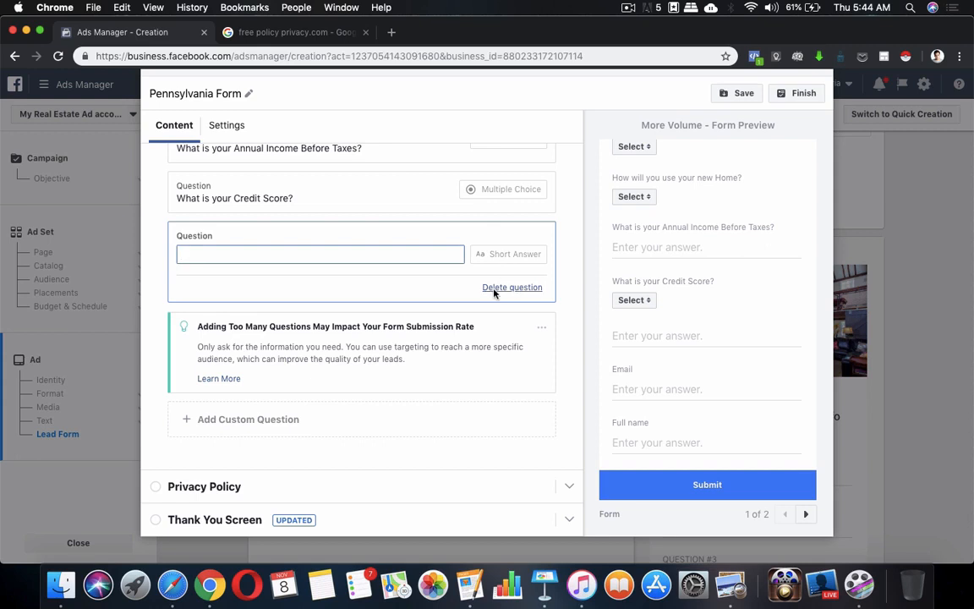
left_click(511, 288)
left_click(266, 420)
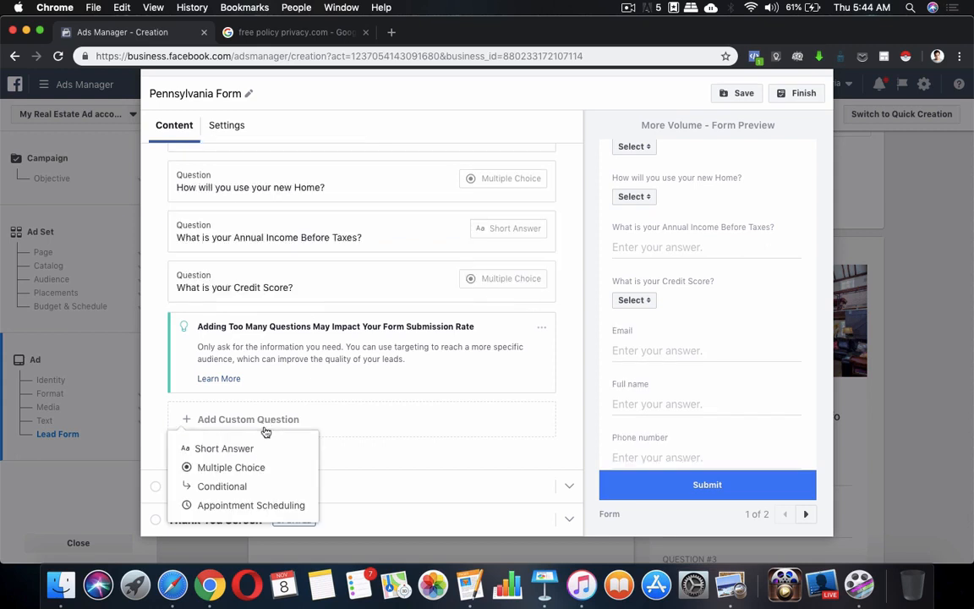
left_click(241, 469)
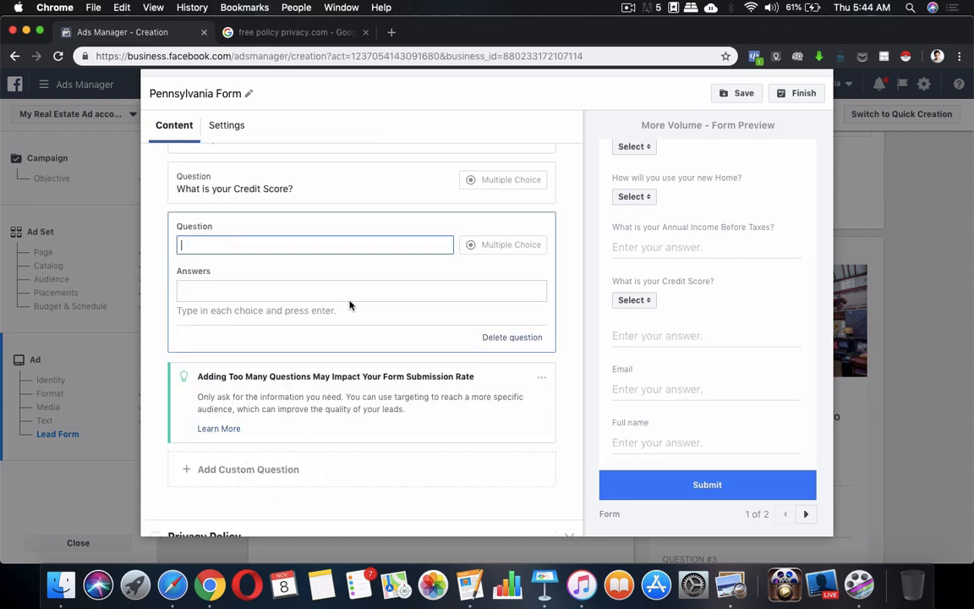
Paste the question and edit it to 'Any Bankruptcy, Foreclosure, Shortsale In the past 7 years?'.
type("Bankruptcy, Foreclosure, Shortsale In the past 7 years")
key("super+Left")
type("A")
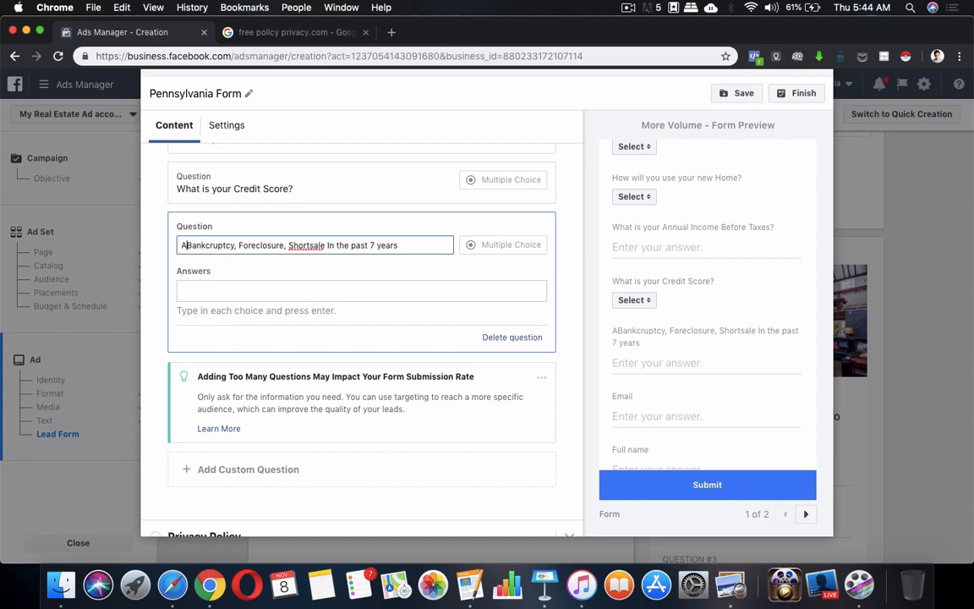
type("ny")
key("BackSpace")
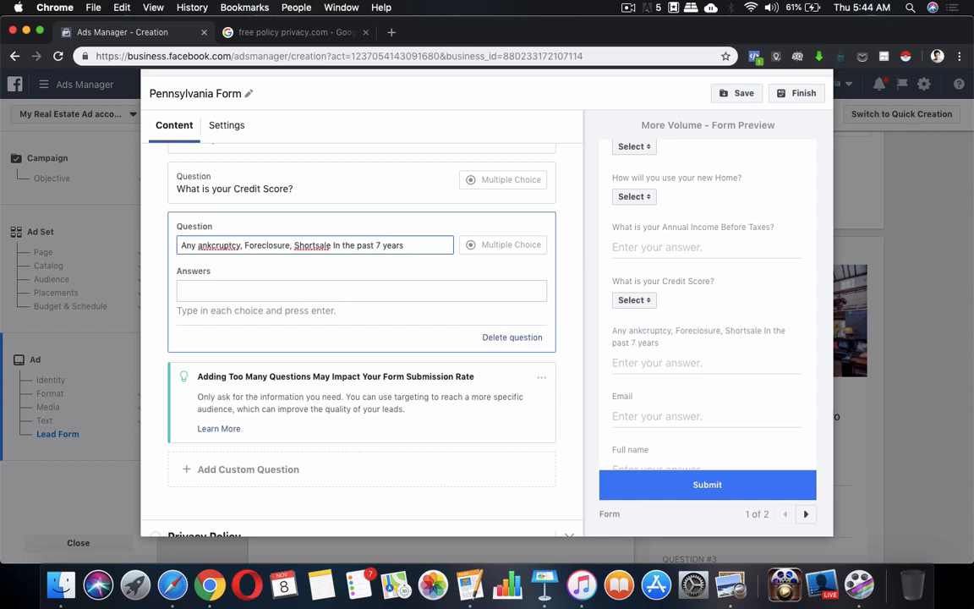
type("b")
key("BackSpace")
type("B")
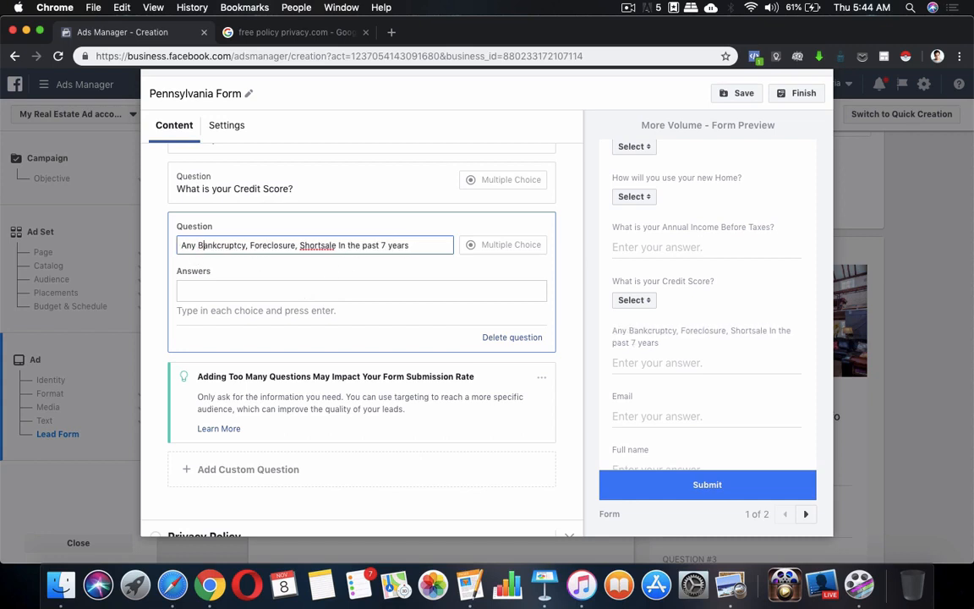
left_click(420, 245)
Enter Yes and No as the bankruptcy question's answer choices.
left_click(415, 287)
type("Yes")
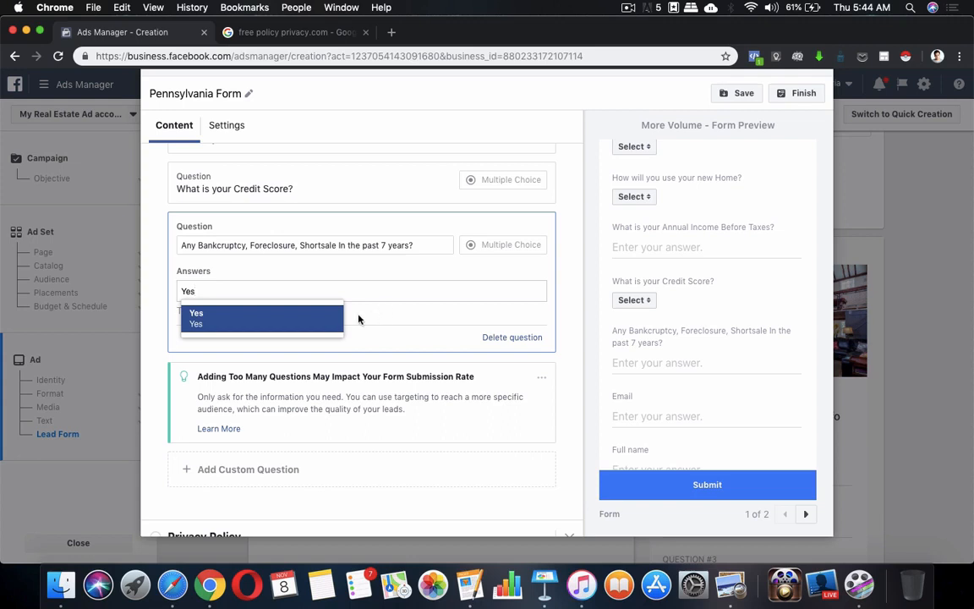
left_click(335, 318)
type("No")
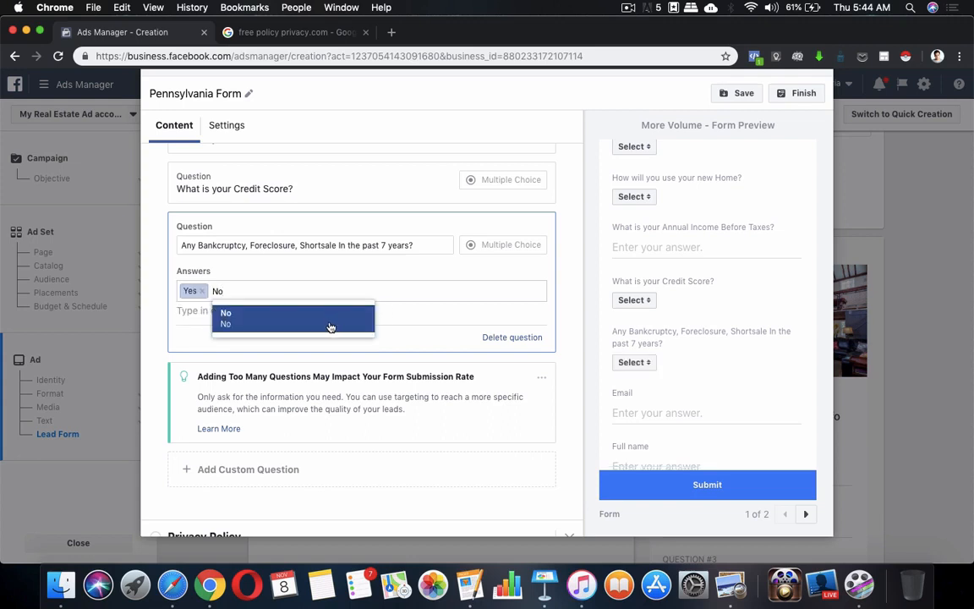
left_click(330, 327)
scroll(724, 315, "up", 3)
scroll(724, 314, "down", 5)
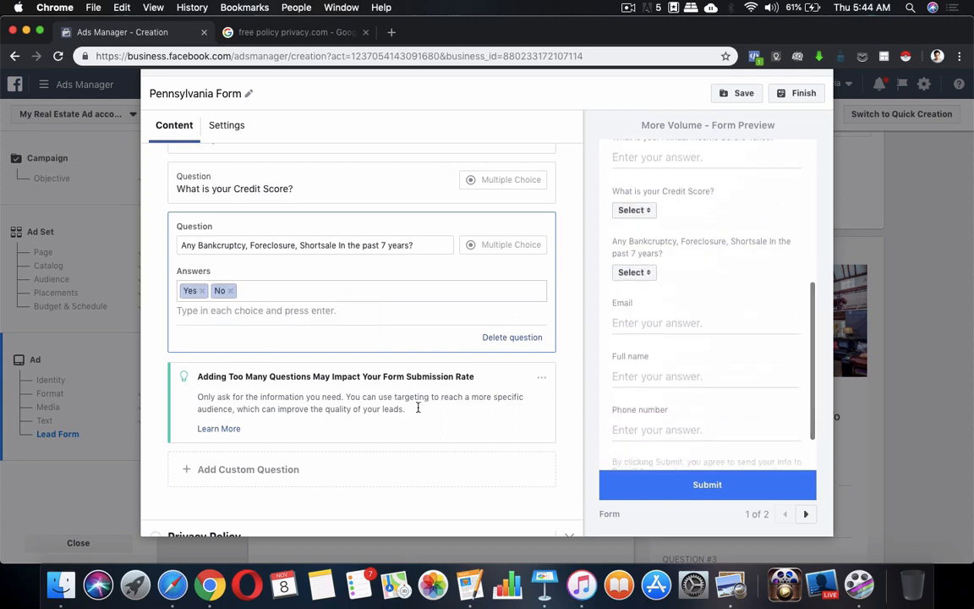
Select the line 'Are you self-employed?' in the Pages notes and return to the form.
left_click(276, 476)
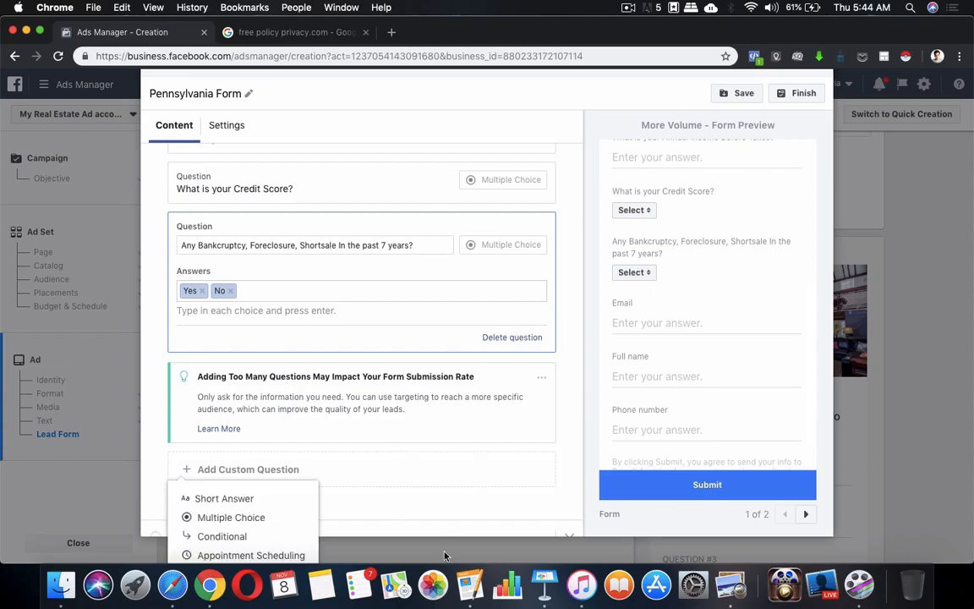
left_click(470, 584)
scroll(505, 404, "down", 2)
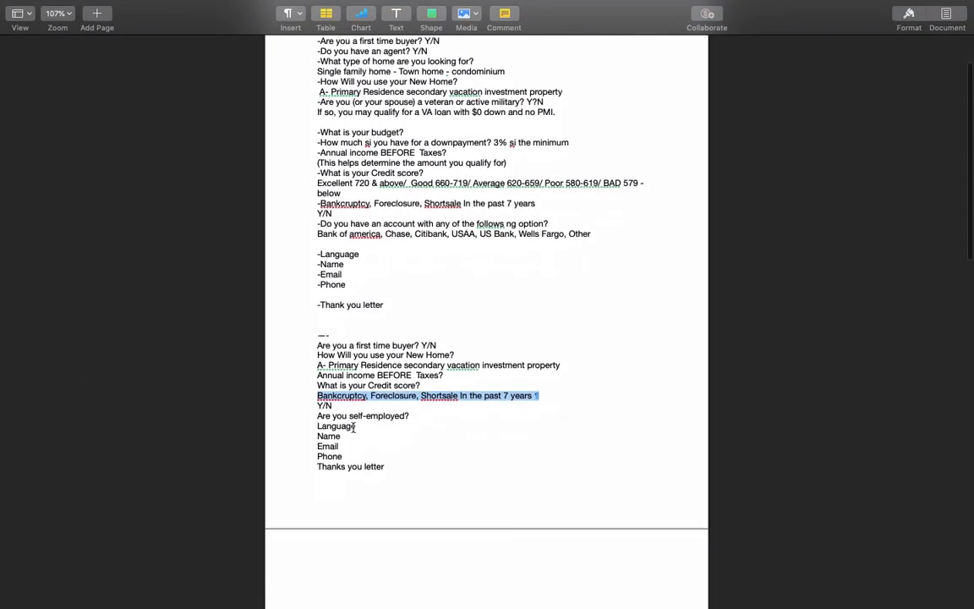
left_click(320, 417)
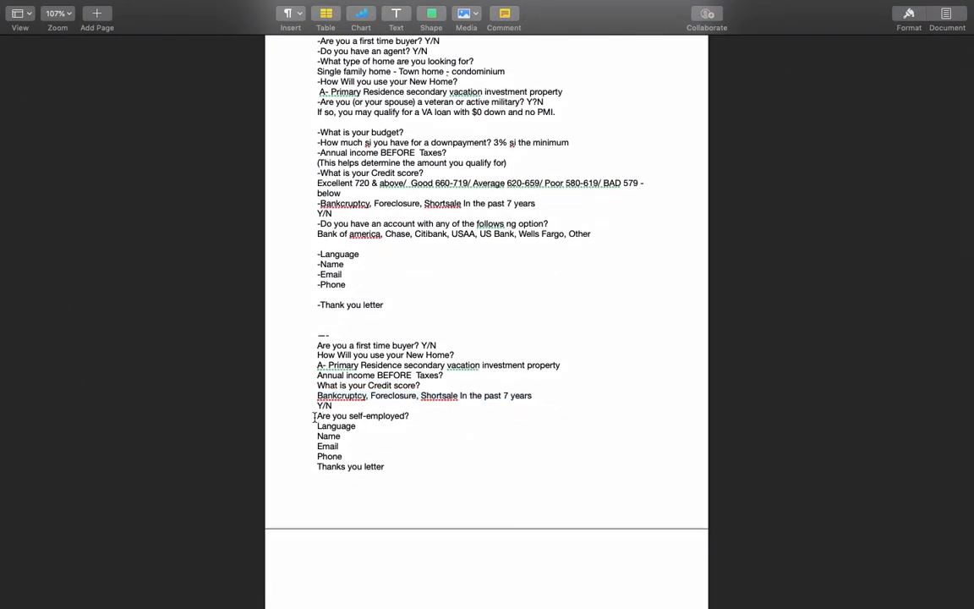
left_click_drag(320, 417, 440, 417)
key("super+c")
key("ctrl+Up")
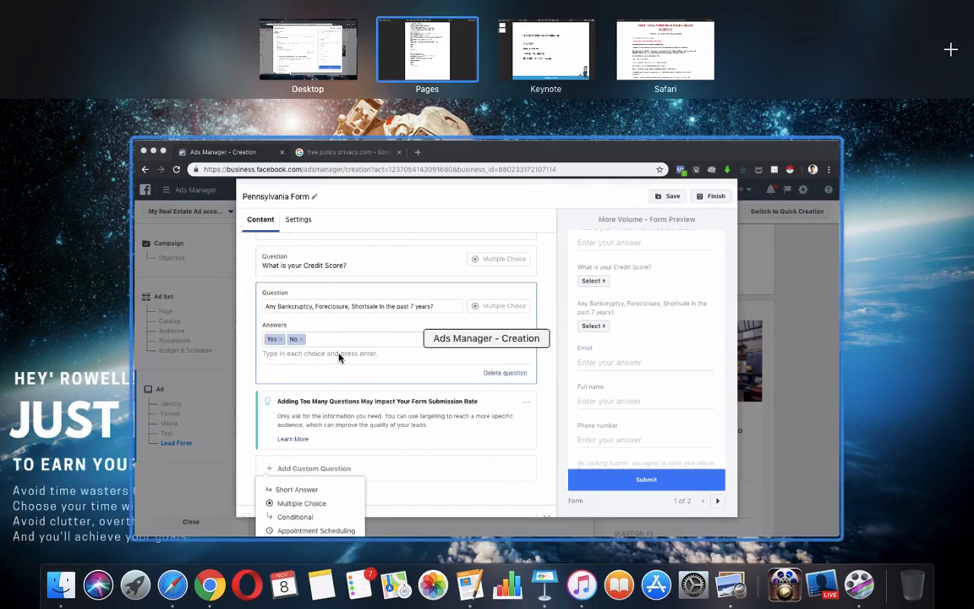
left_click(339, 359)
scroll(249, 408, "down", 3)
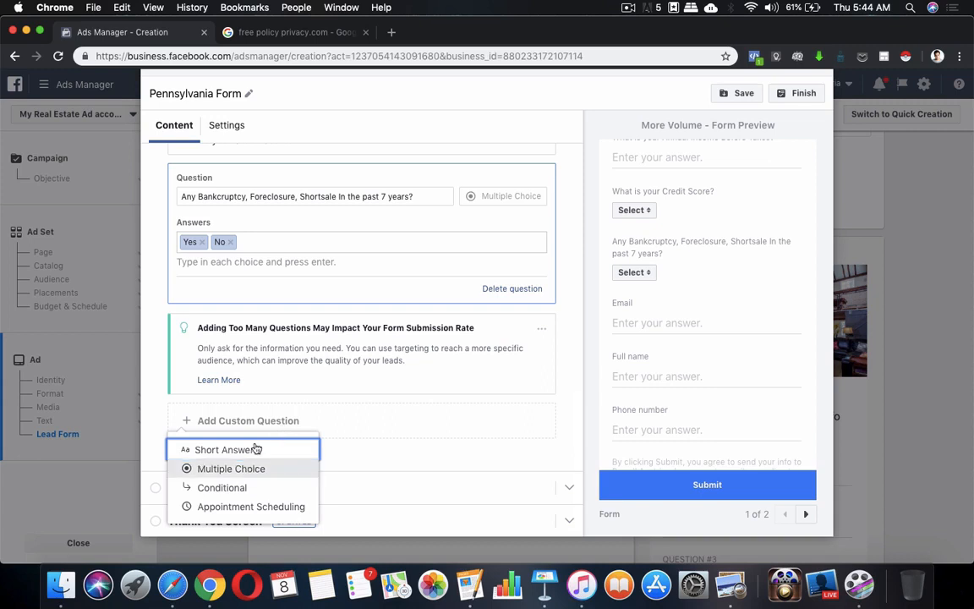
Add a multiple-choice question and paste 'Are you self-employed?' as its text.
left_click(432, 424)
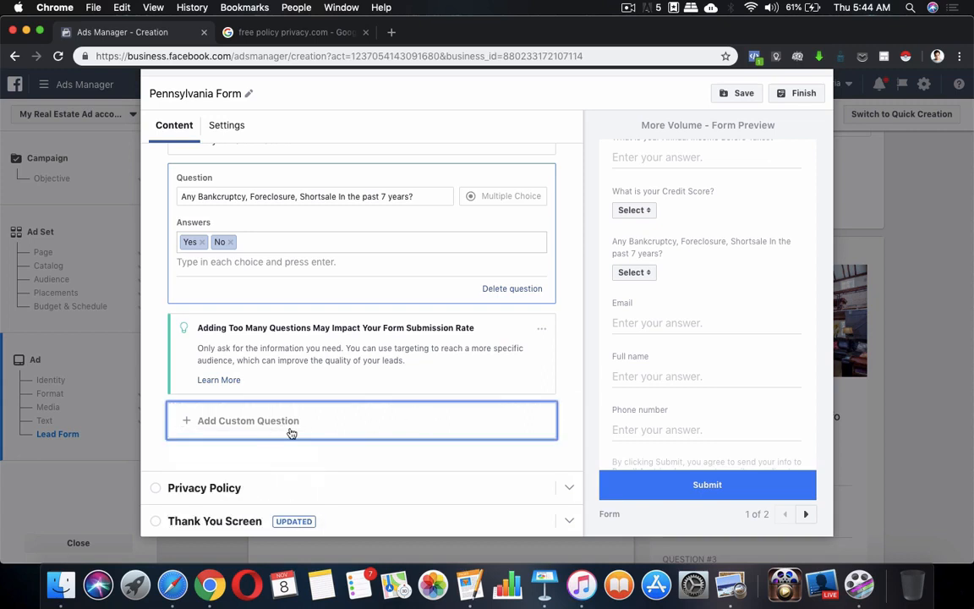
left_click(289, 432)
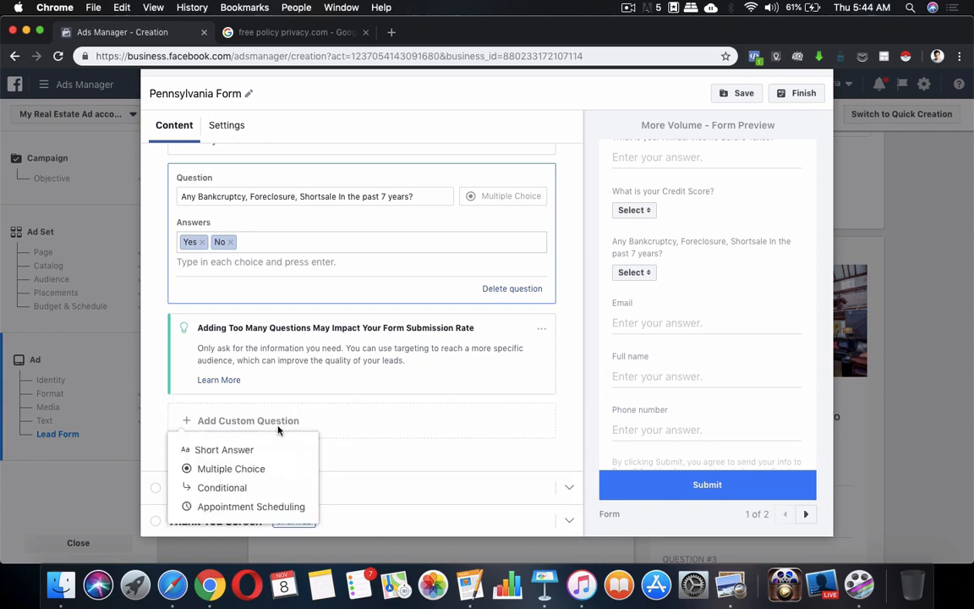
left_click(252, 468)
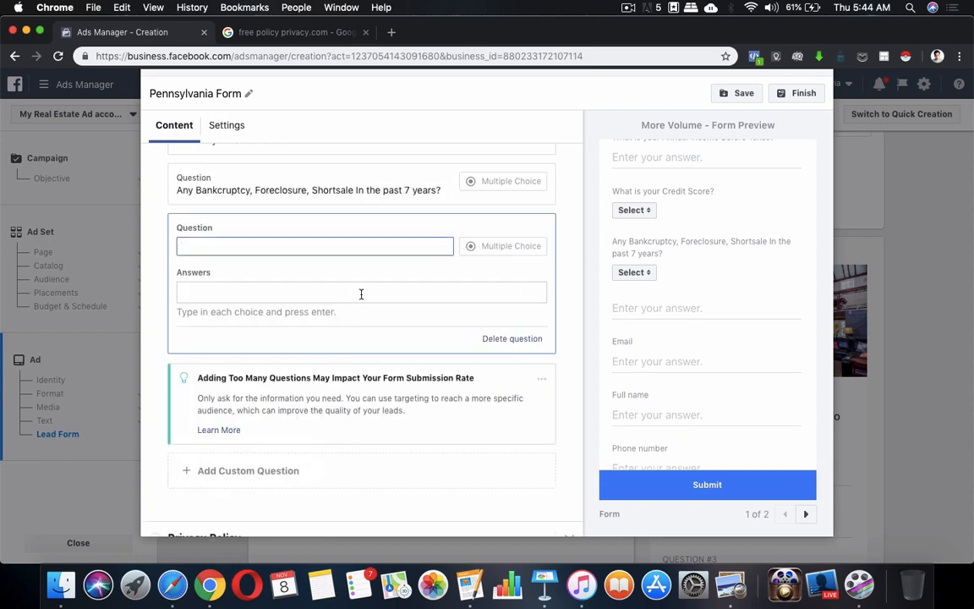
type("Are")
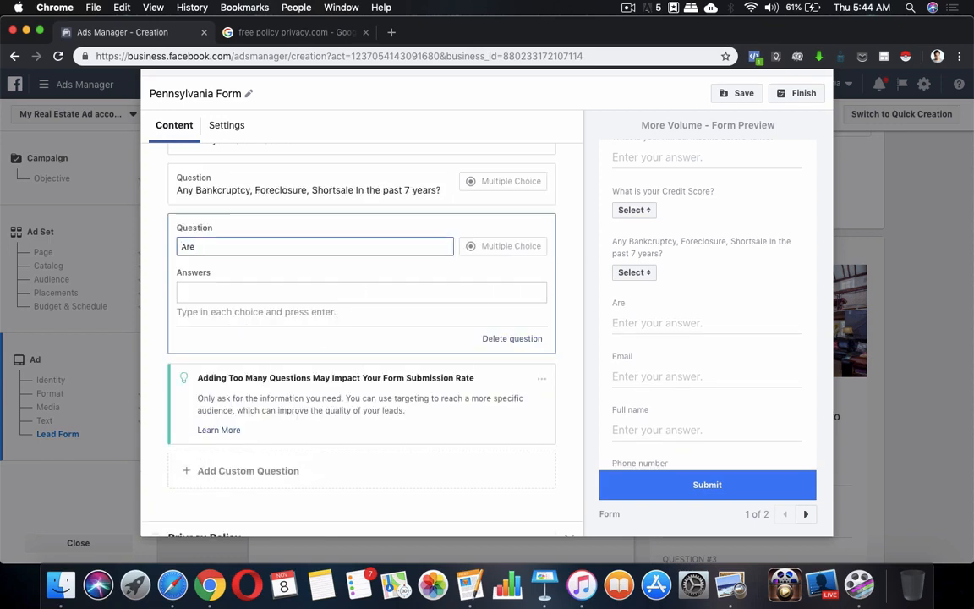
key("BackSpace")
key("super+v")
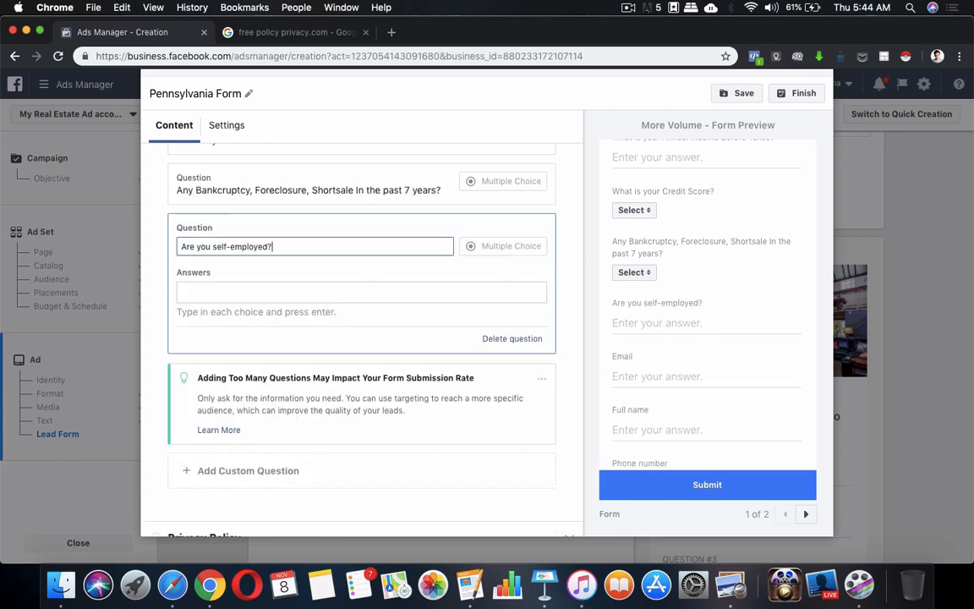
Enter Yes and No as the self-employed answer choices.
left_click(361, 295)
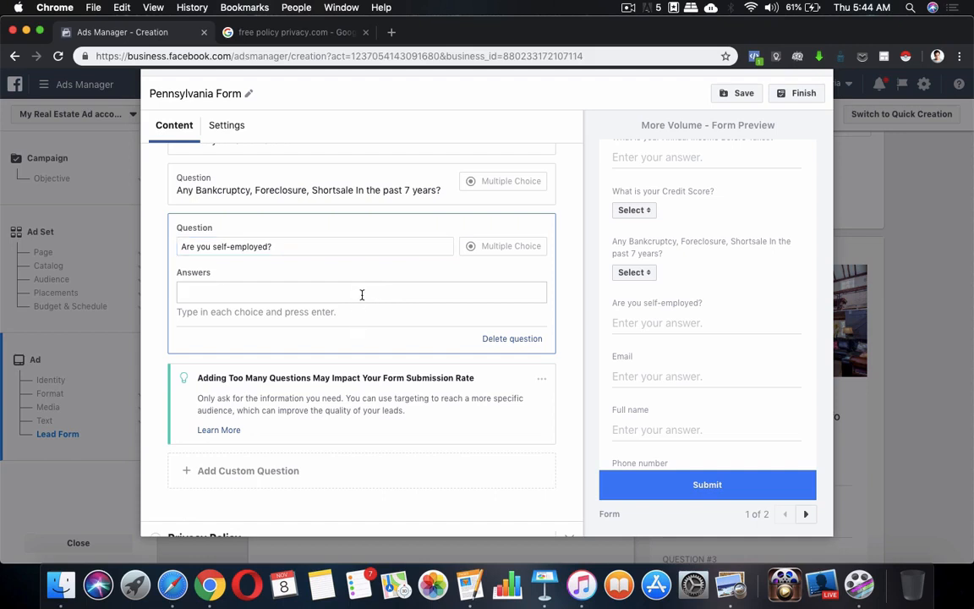
type("Yes")
key("Return")
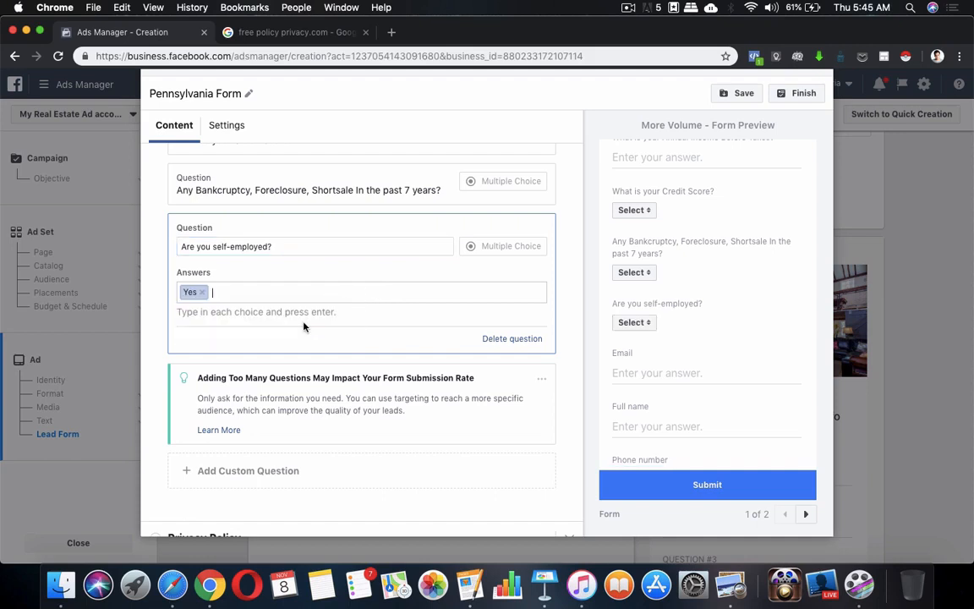
type("No")
key("Return")
Hide the tip warning about too many questions.
left_click(541, 381)
left_click(560, 372)
left_click(541, 380)
left_click(527, 396)
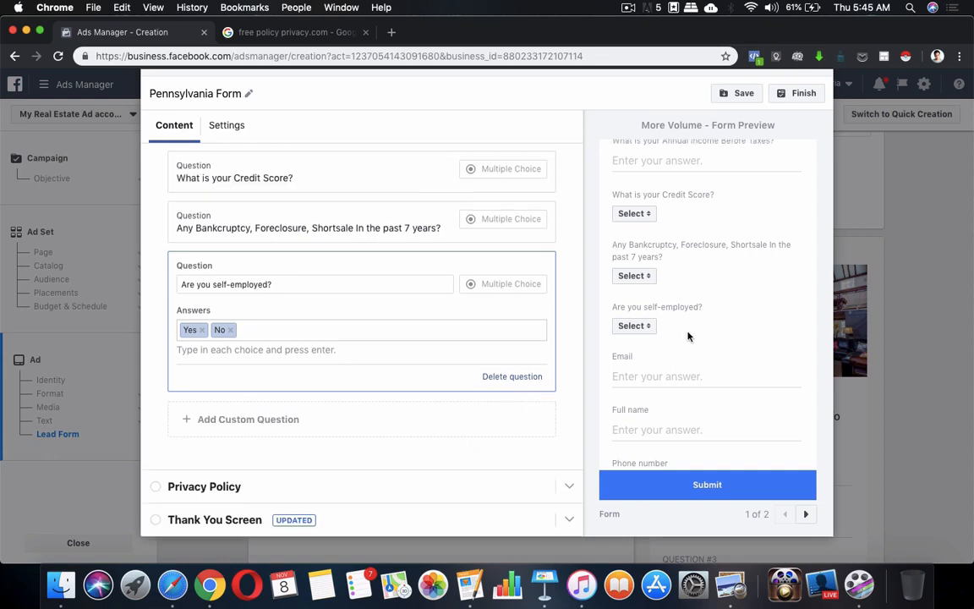
scroll(687, 331, "up", 10)
scroll(707, 408, "down", 5)
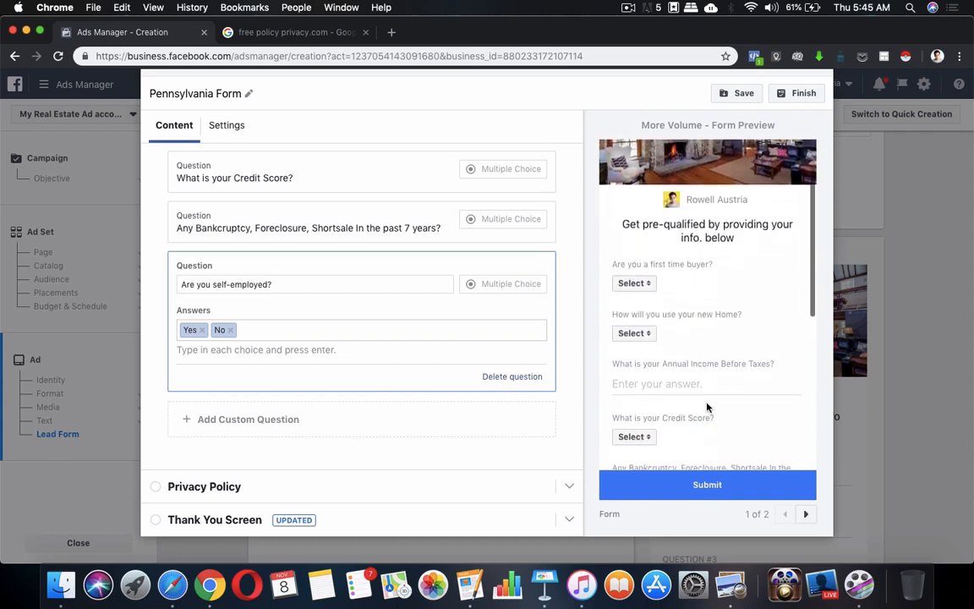
scroll(707, 408, "down", 2)
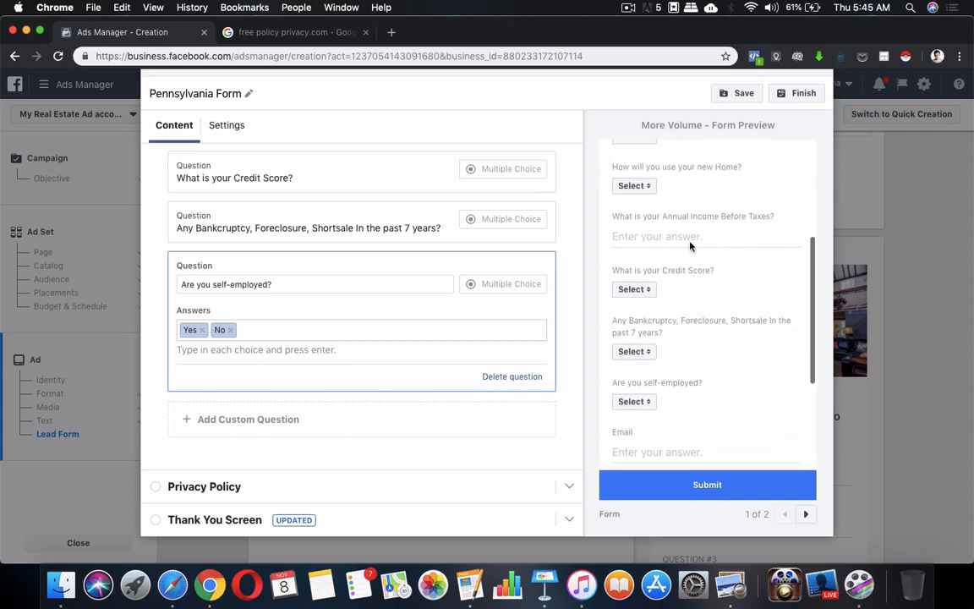
scroll(707, 230, "down", 2)
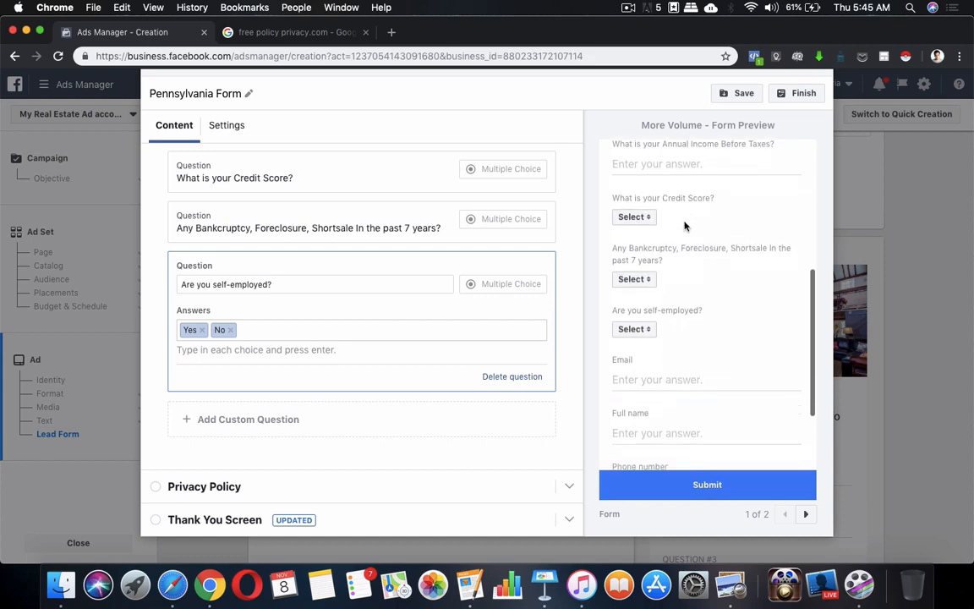
scroll(702, 211, "down", 2)
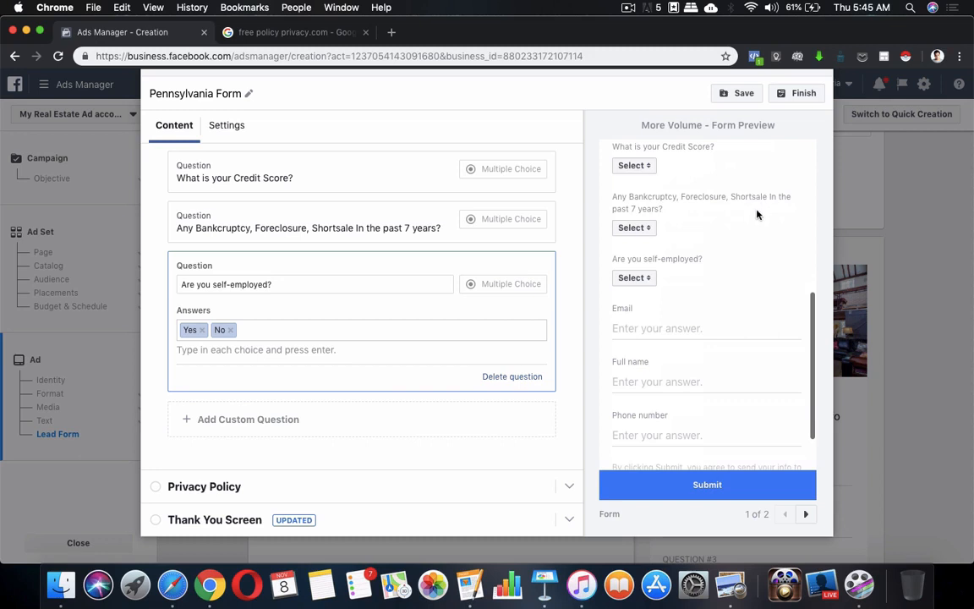
left_click(635, 227)
left_click(675, 277)
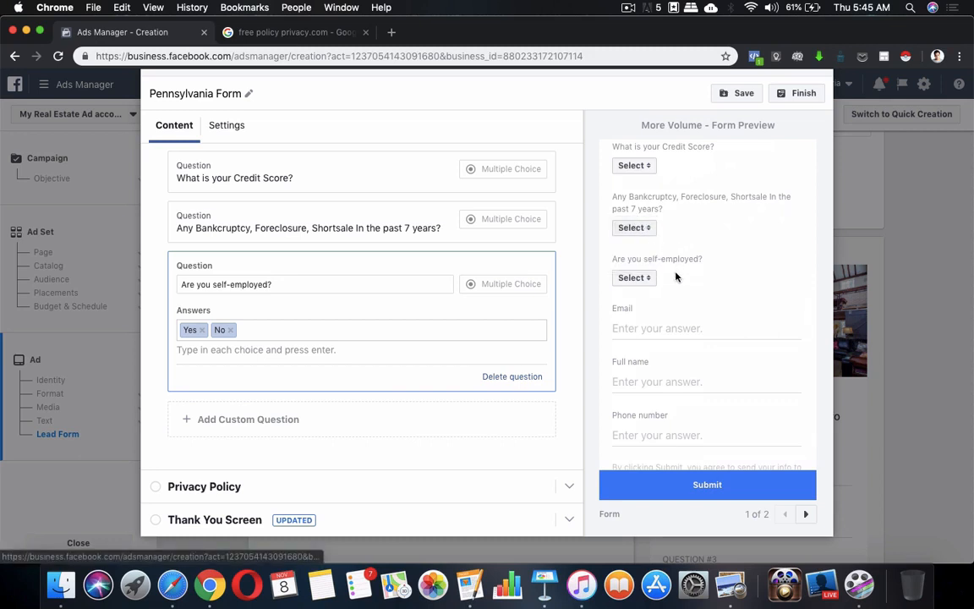
scroll(676, 276, "down", 3)
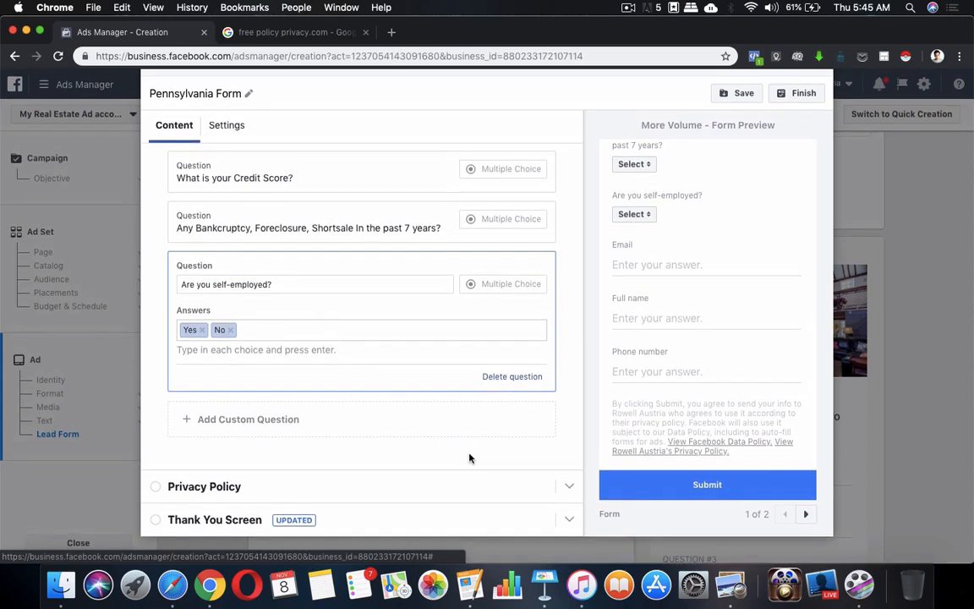
scroll(469, 457, "up", 5)
scroll(444, 388, "up", 3)
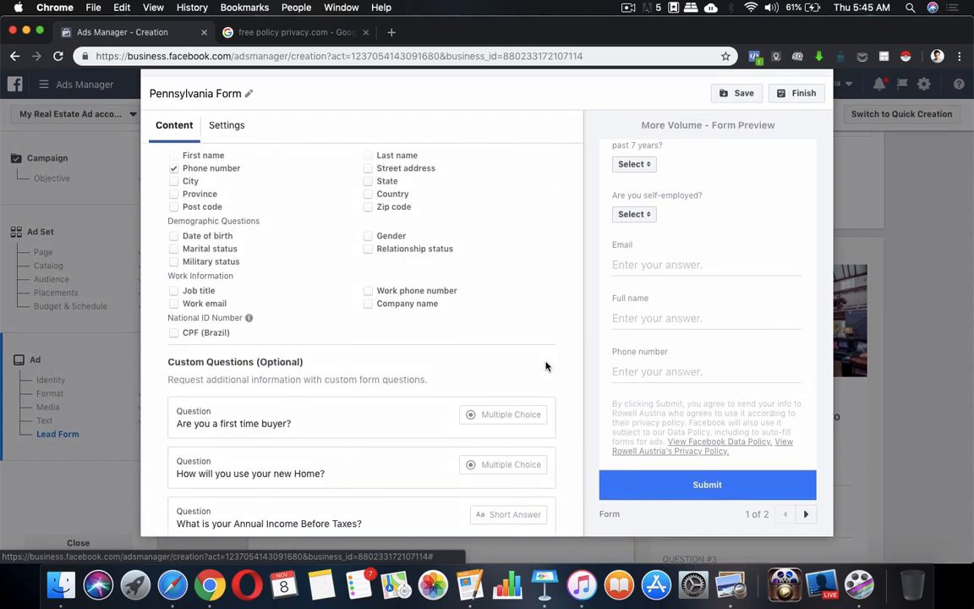
scroll(545, 365, "up", 2)
scroll(404, 333, "up", 4)
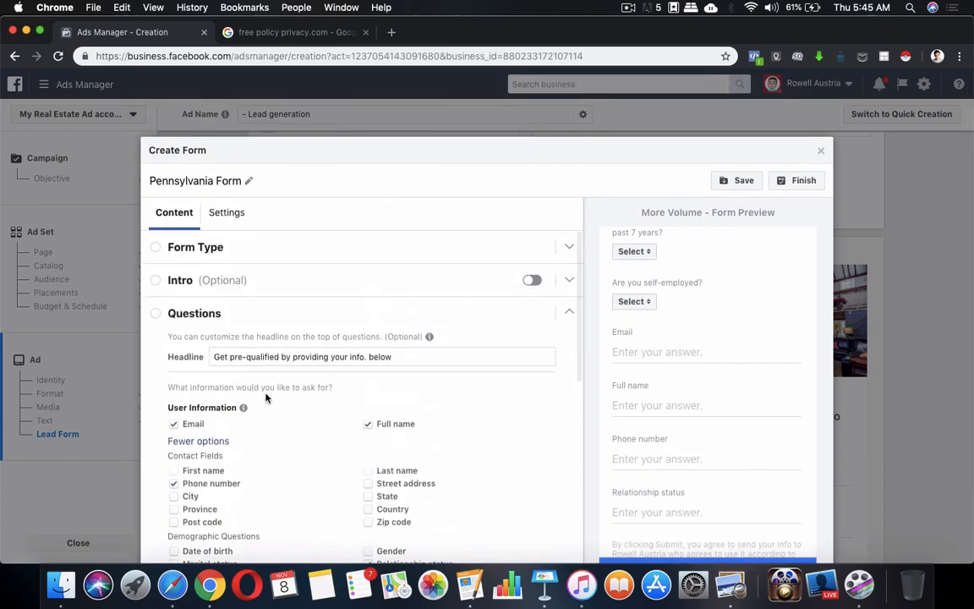
Collapse Questions, expand Privacy Policy and set its link text to 'My Privacy Policy'.
left_click(570, 313)
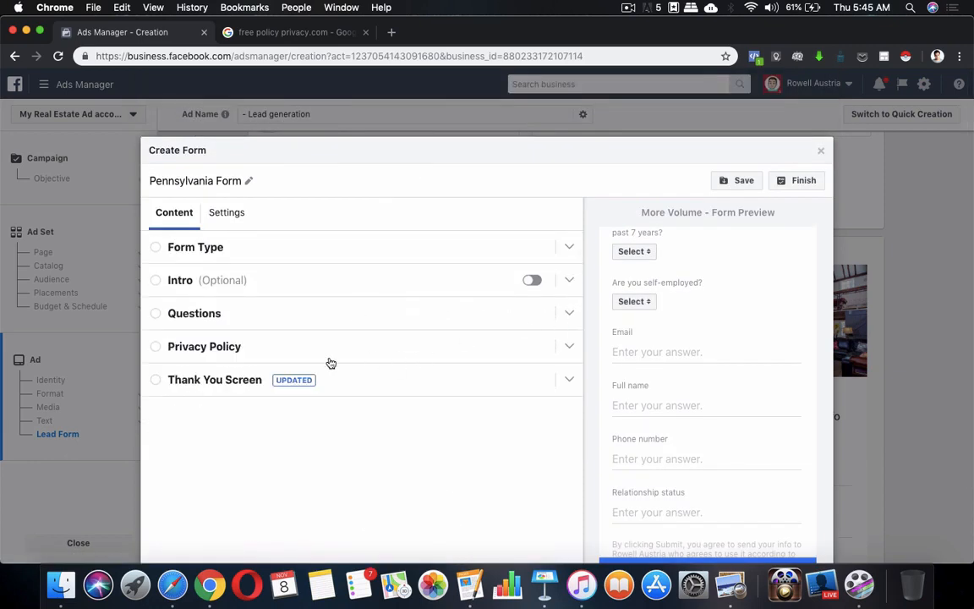
left_click(421, 340)
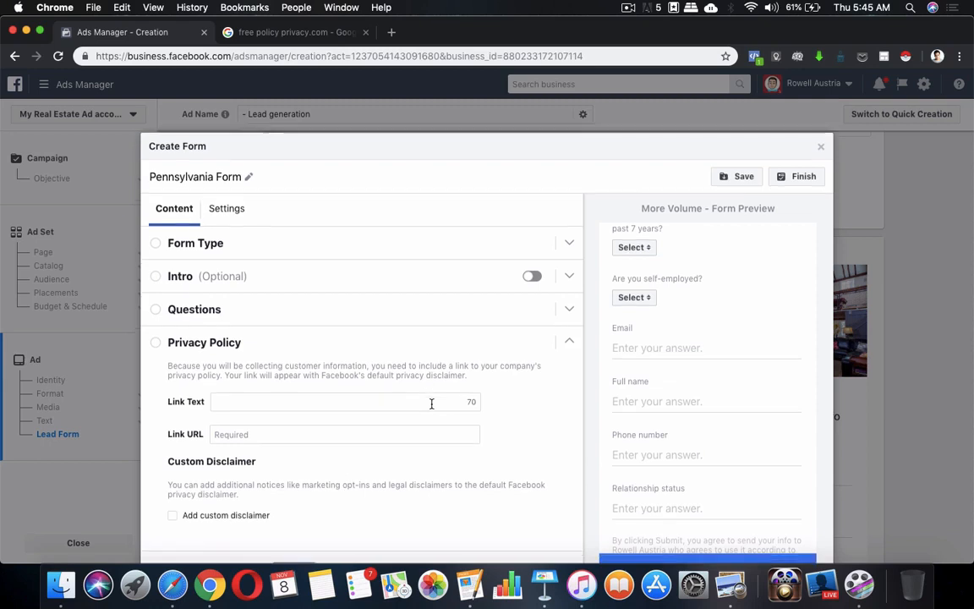
scroll(414, 385, "down", 2)
left_click(421, 333)
type("Privacy Policy")
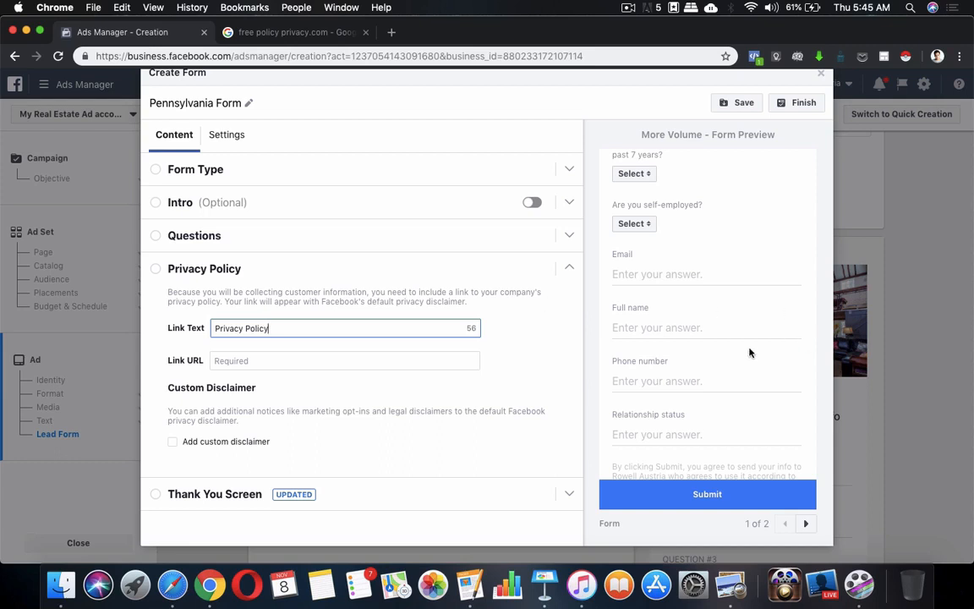
scroll(750, 354, "down", 2)
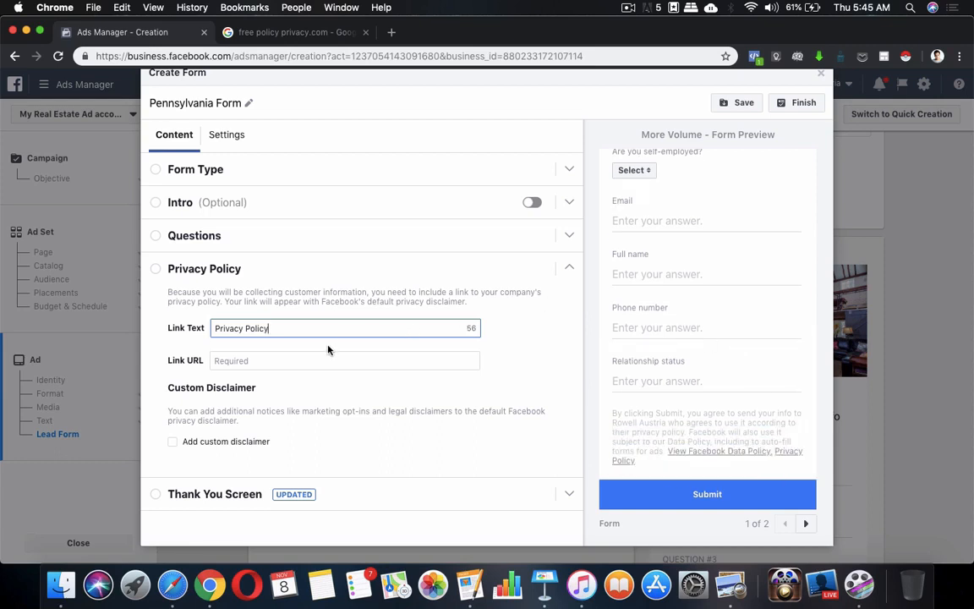
key("super+a")
type("My ")
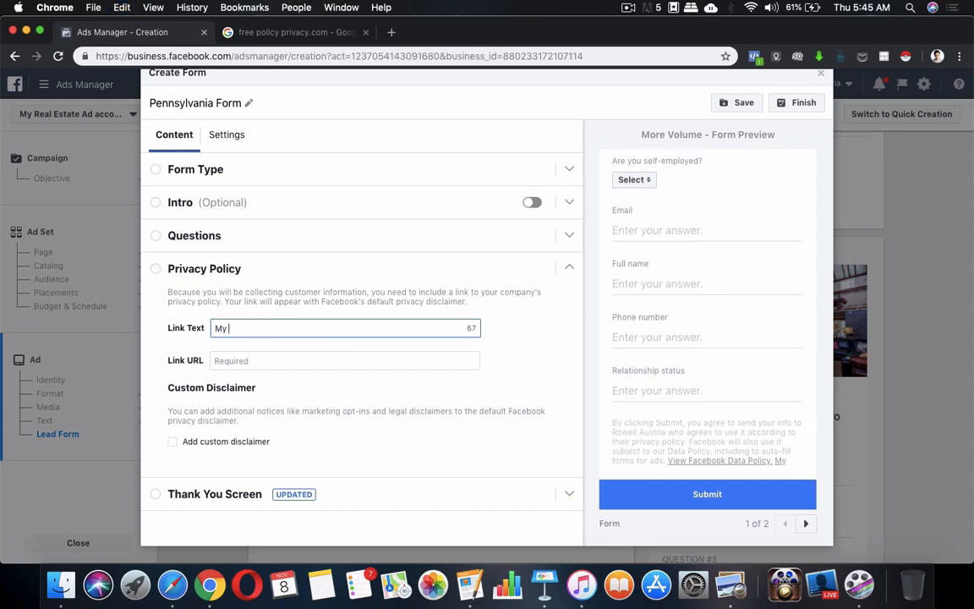
type("Pric")
key("BackSpace")
type("v")
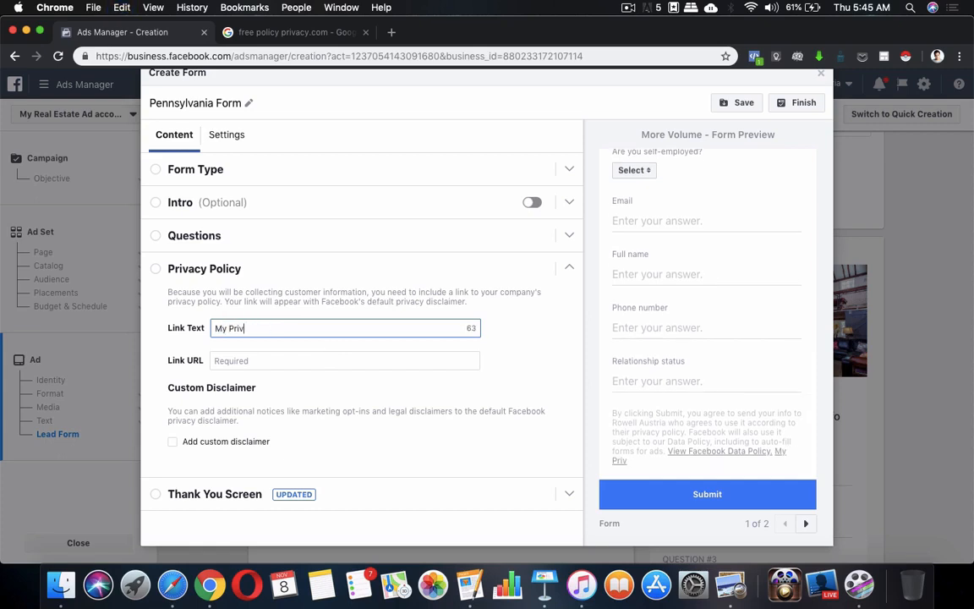
type("acy Policy")
left_click(324, 355)
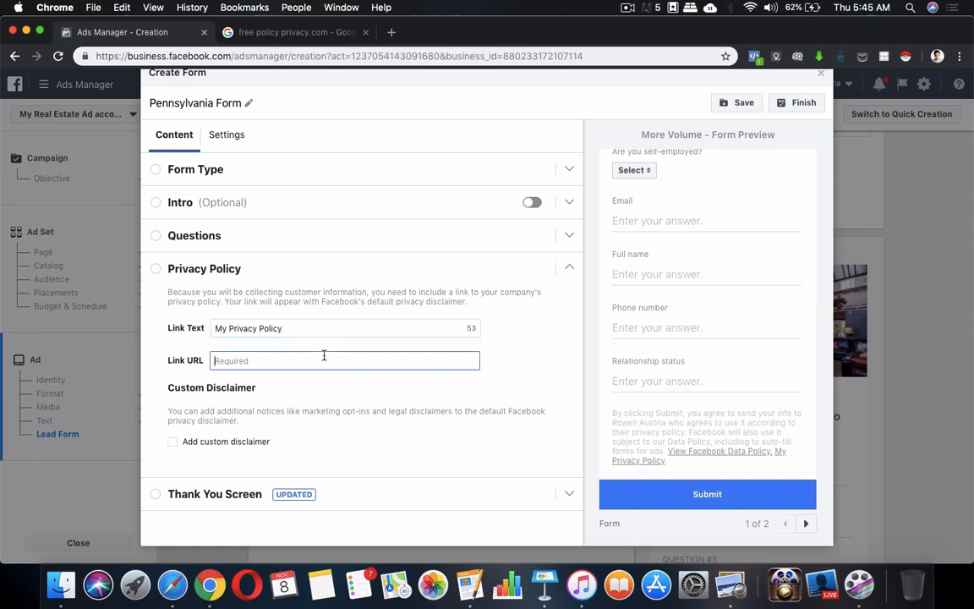
left_click(292, 34)
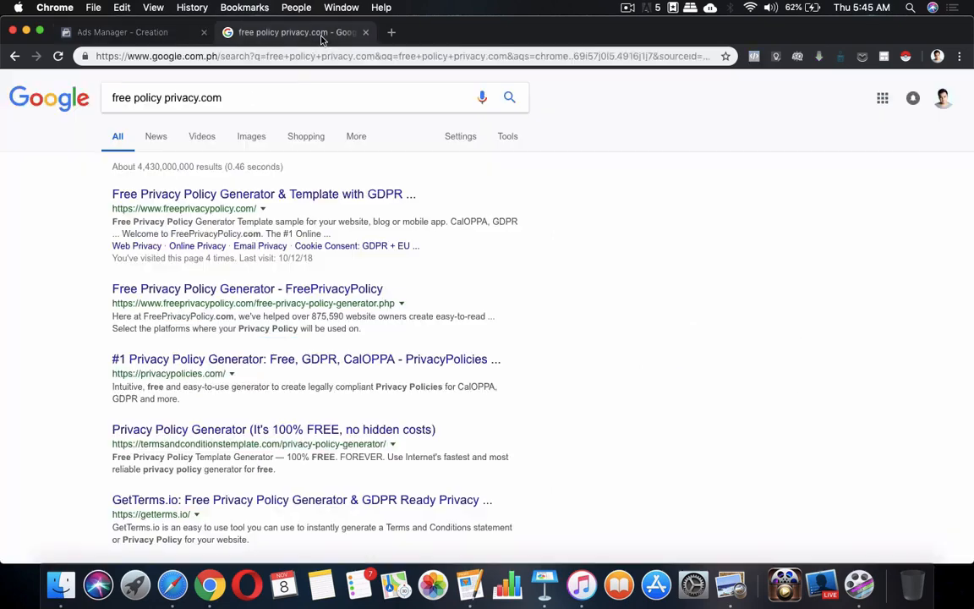
left_click_drag(110, 208, 265, 207)
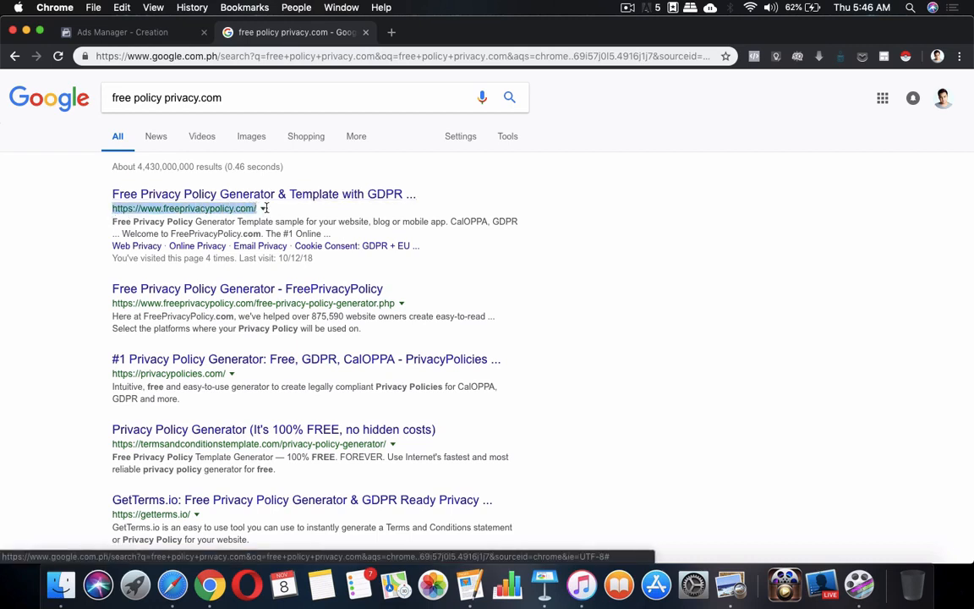
left_click(164, 40)
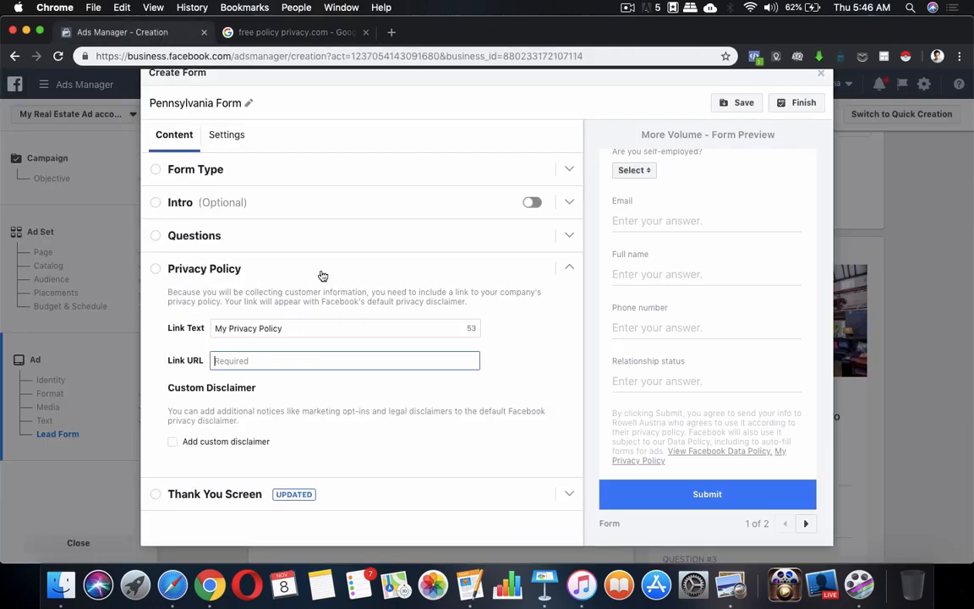
left_click(305, 361)
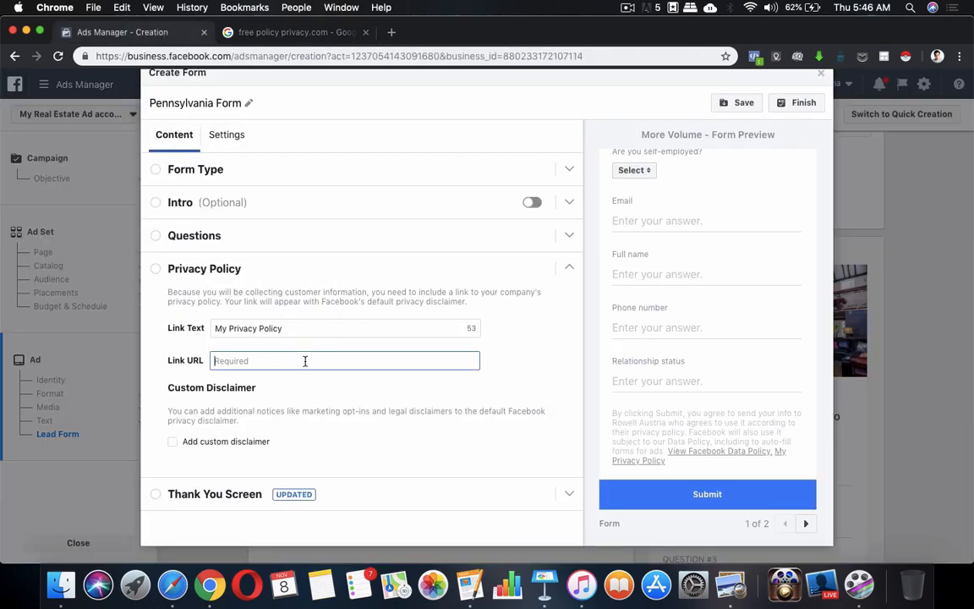
Search Notes for 'priva' and copy the saved freeprivacypolicy.com URL.
left_click(328, 580)
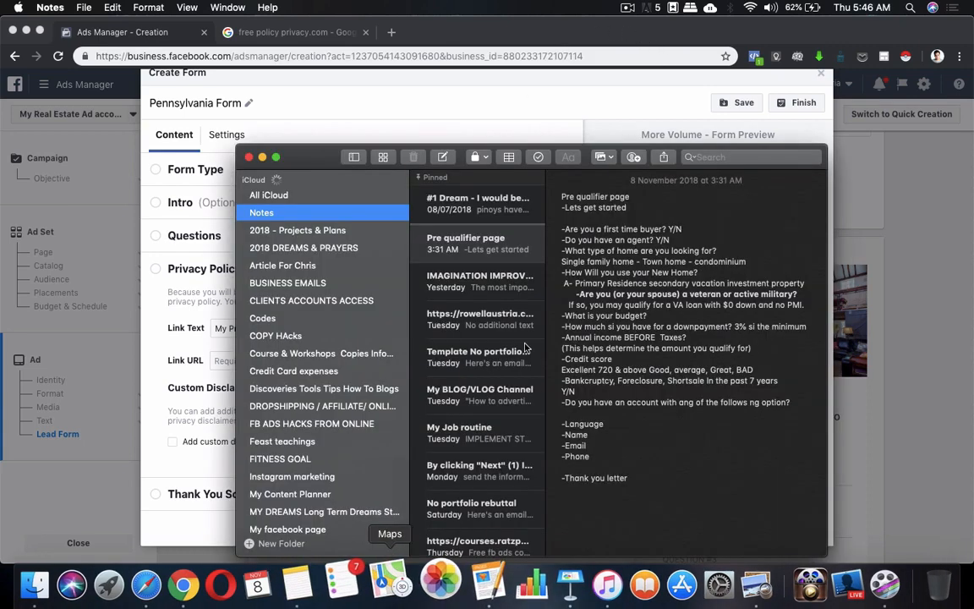
left_click(708, 156)
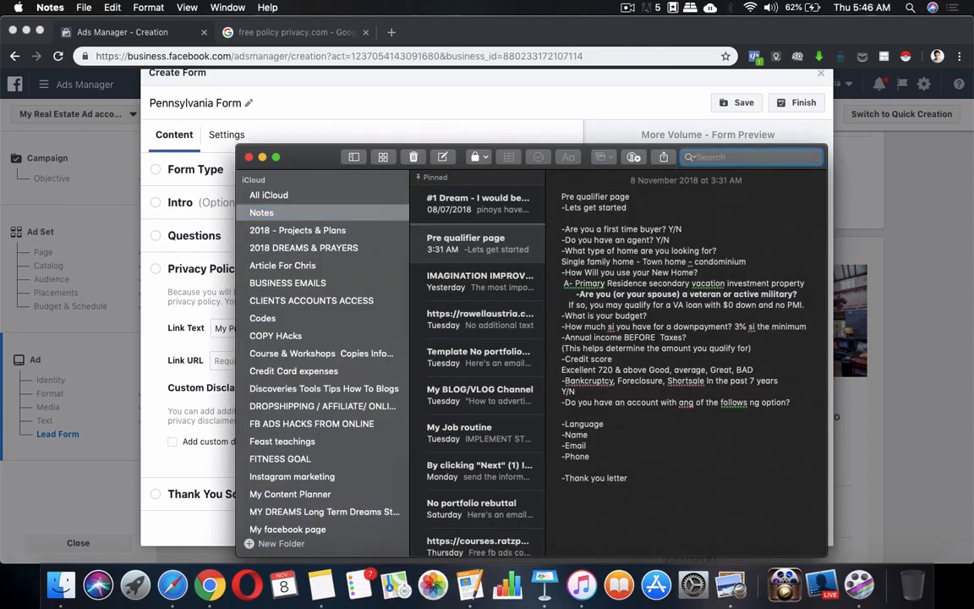
type("priva")
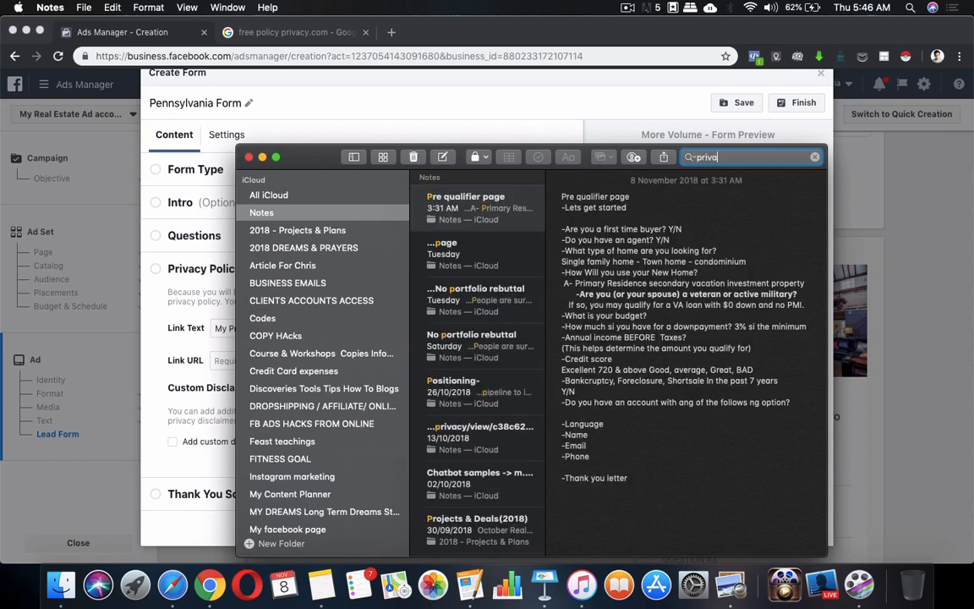
triple_click(574, 200)
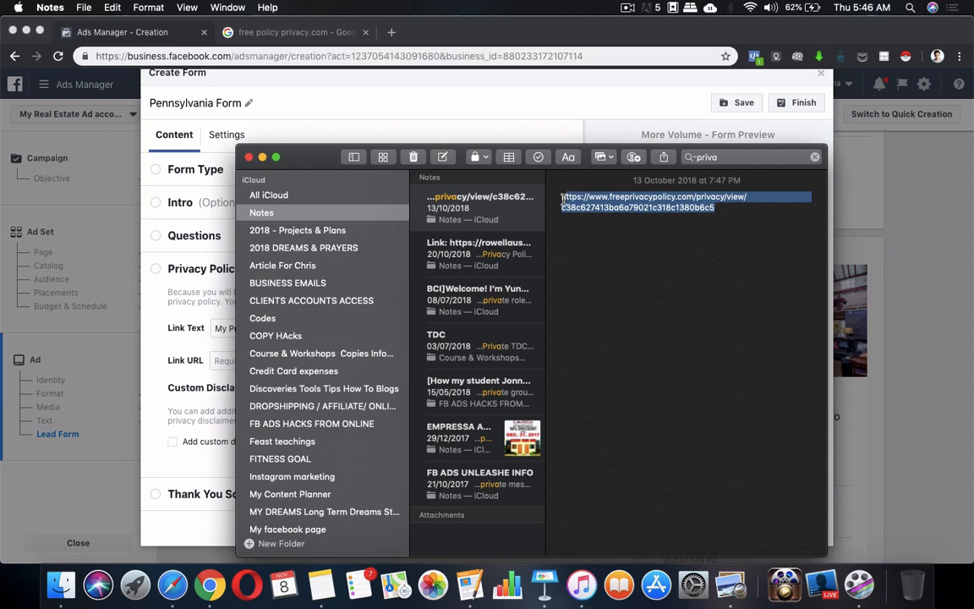
left_click(651, 197)
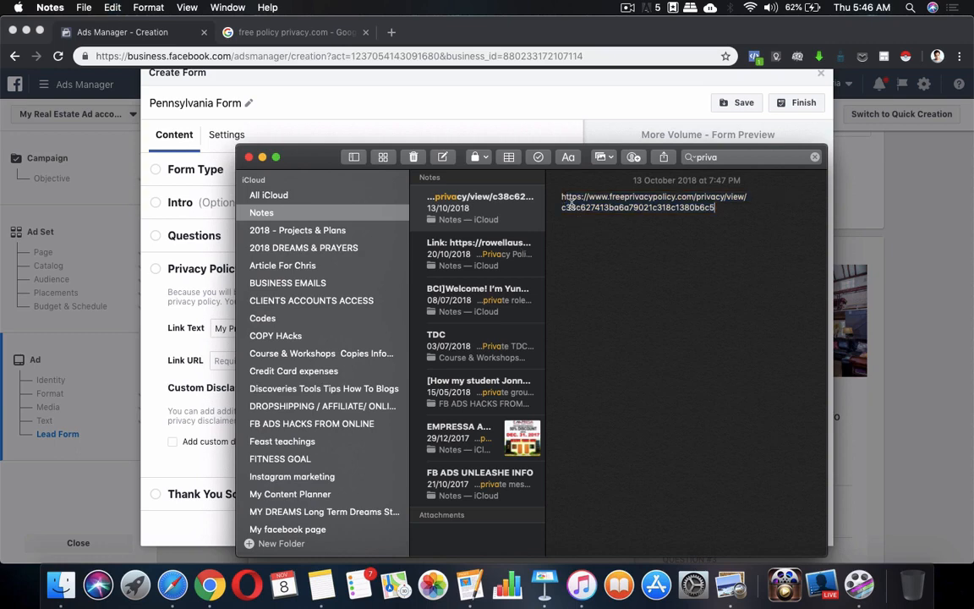
triple_click(652, 197)
key("super+c")
Paste the privacy policy URL into Link URL and collapse the Privacy Policy section.
left_click(262, 157)
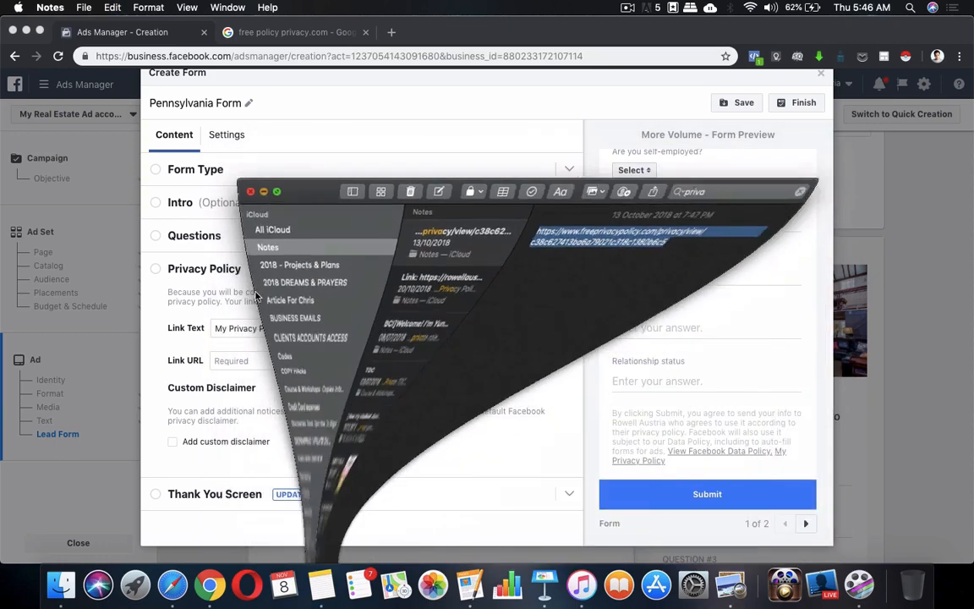
left_click(322, 365)
key("super+v")
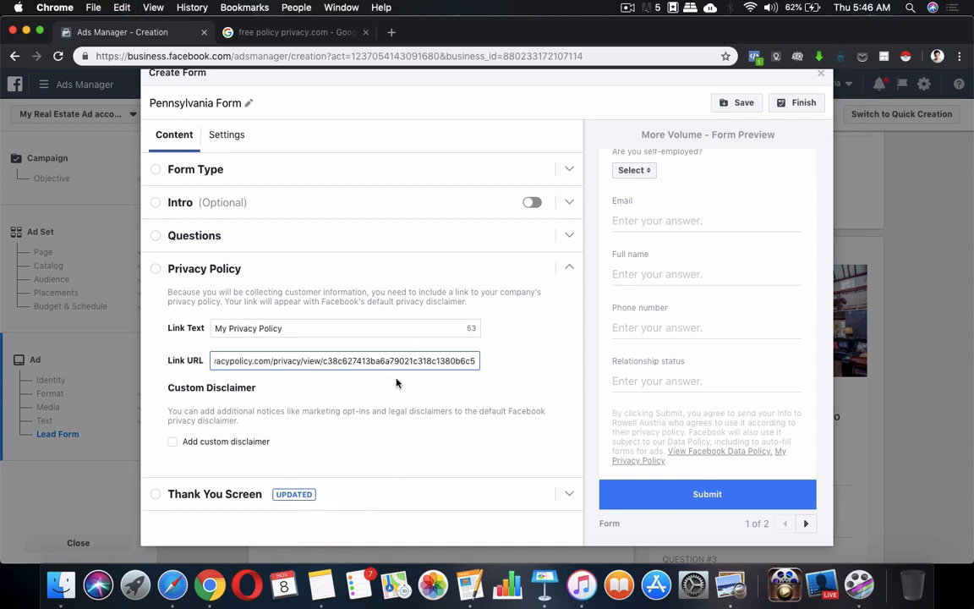
scroll(396, 383, "down", 1)
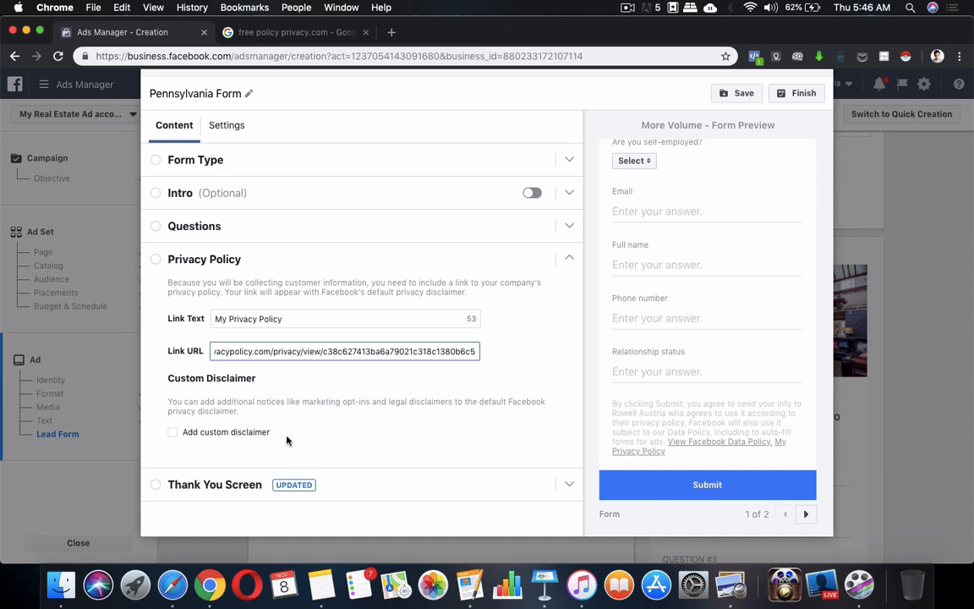
left_click(568, 264)
left_click(568, 264)
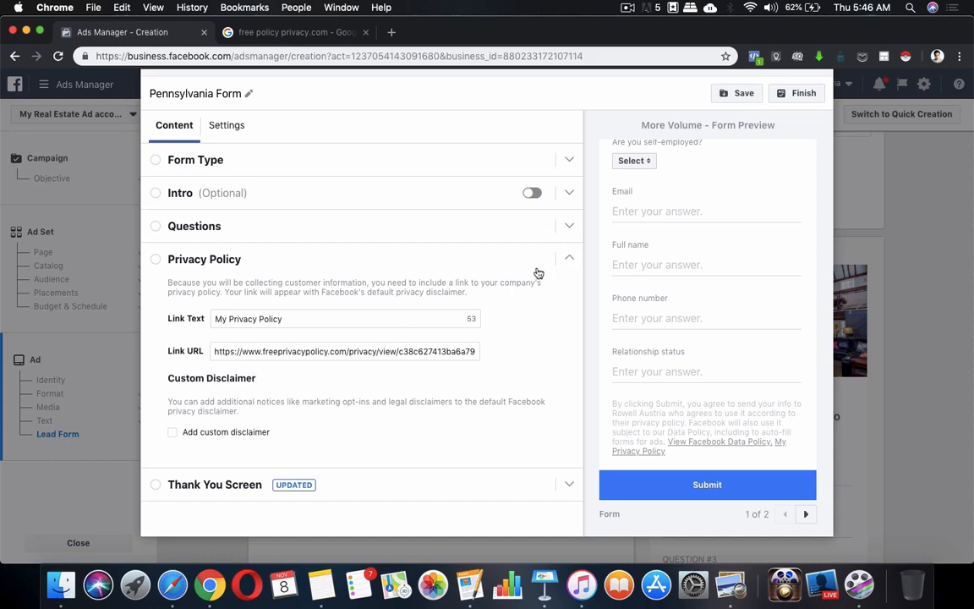
left_click(567, 260)
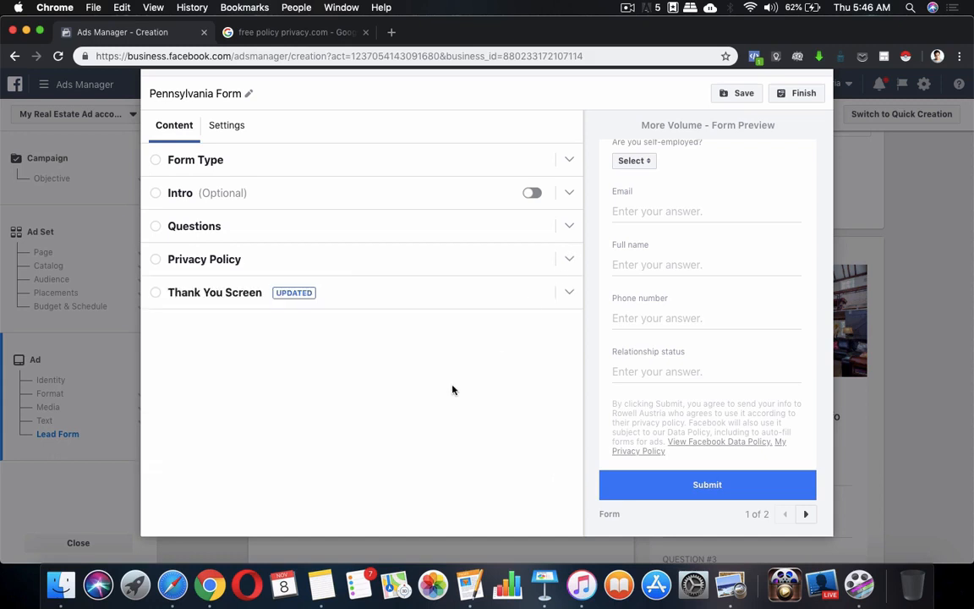
Expand the Thank You Screen and delete the default description's closing sentence and business name.
left_click(569, 292)
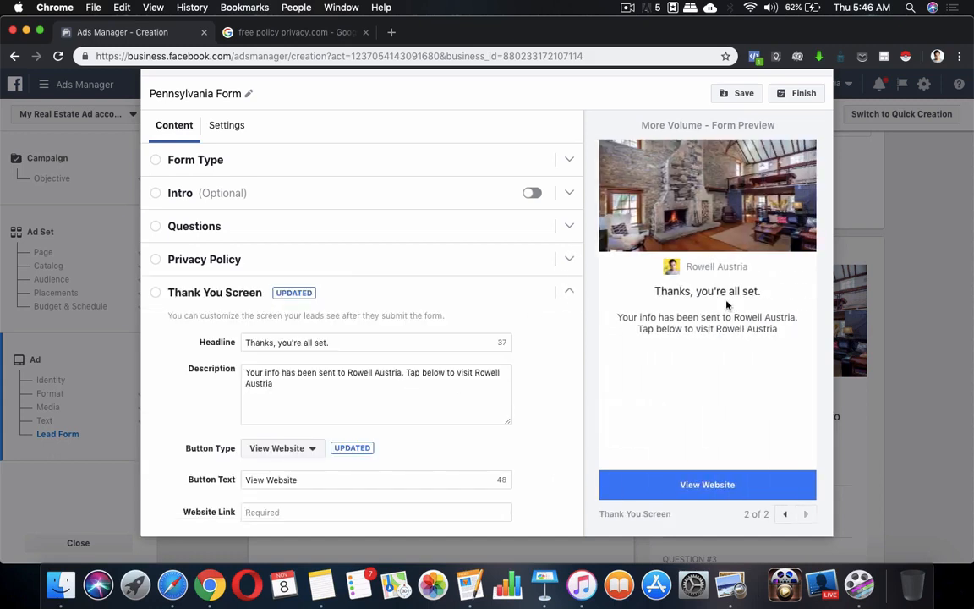
left_click(330, 383)
left_click_drag(414, 372, 430, 381)
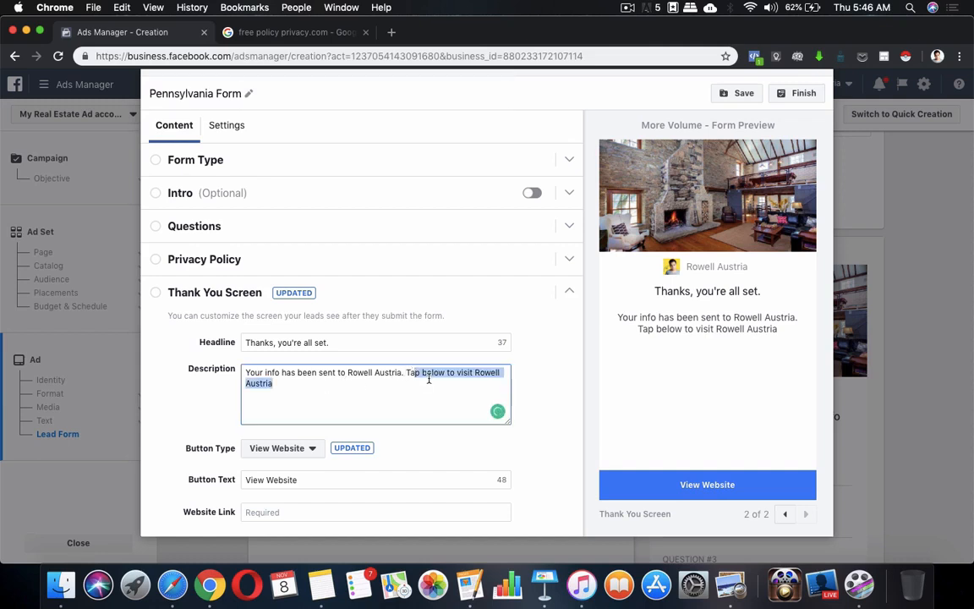
key("BackSpace")
key("BackSpace")
key("BackSpace")
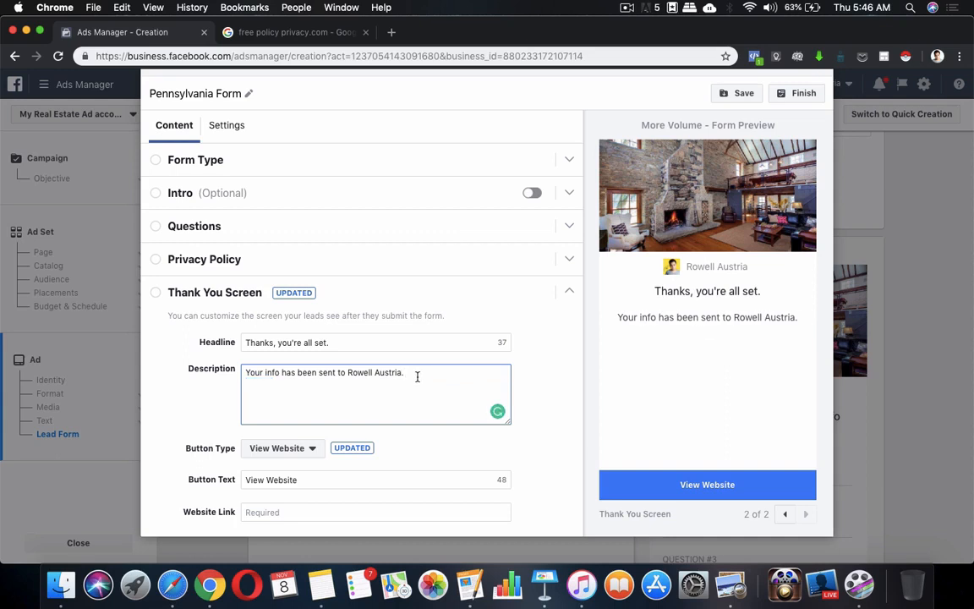
left_click_drag(406, 372, 349, 373)
key("BackSpace")
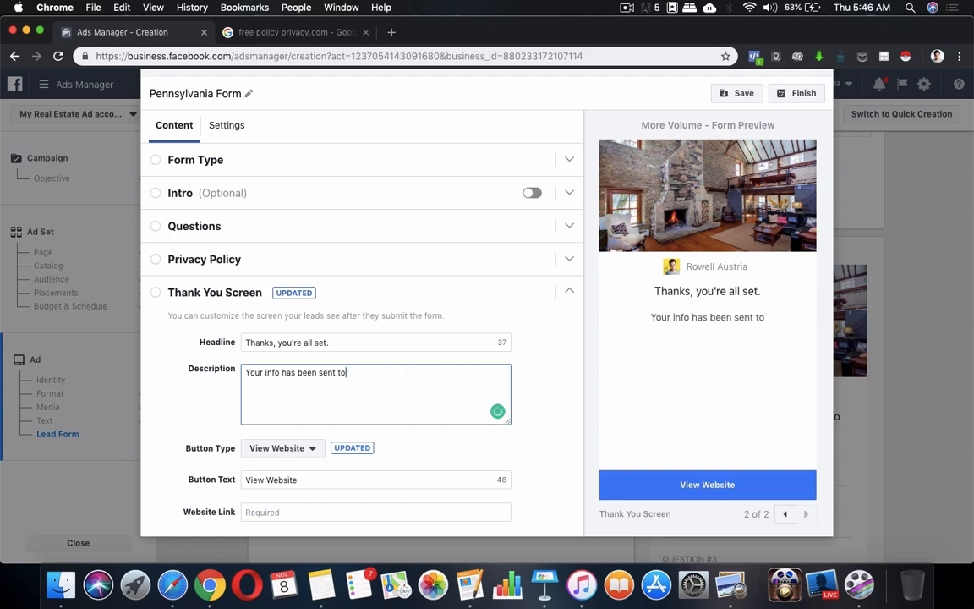
type("9")
key("BackSpace")
Type the '(Name of Company) Please give us some time to review your details…' text ending 'ASAP!'.
type("(")
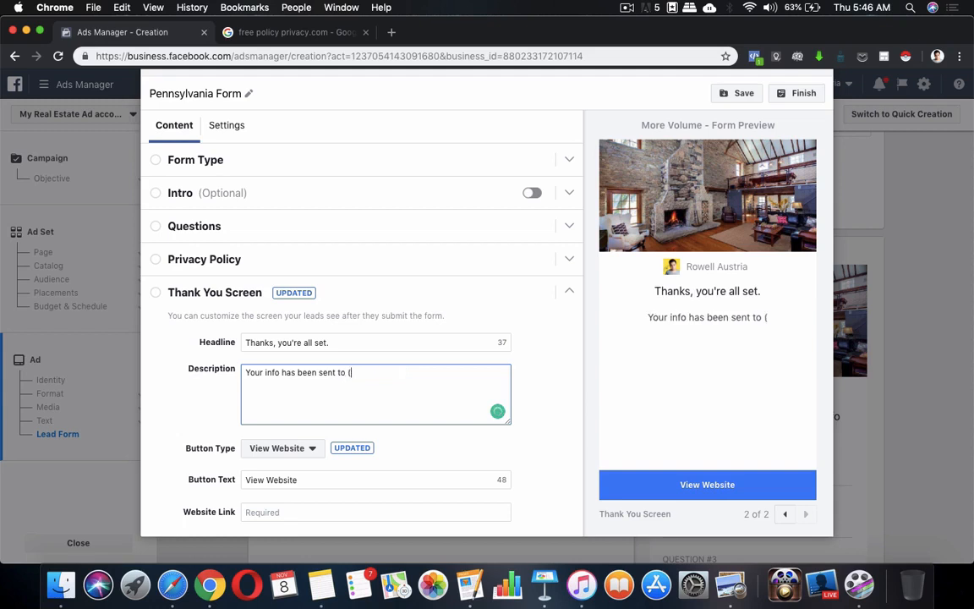
type("Name of ")
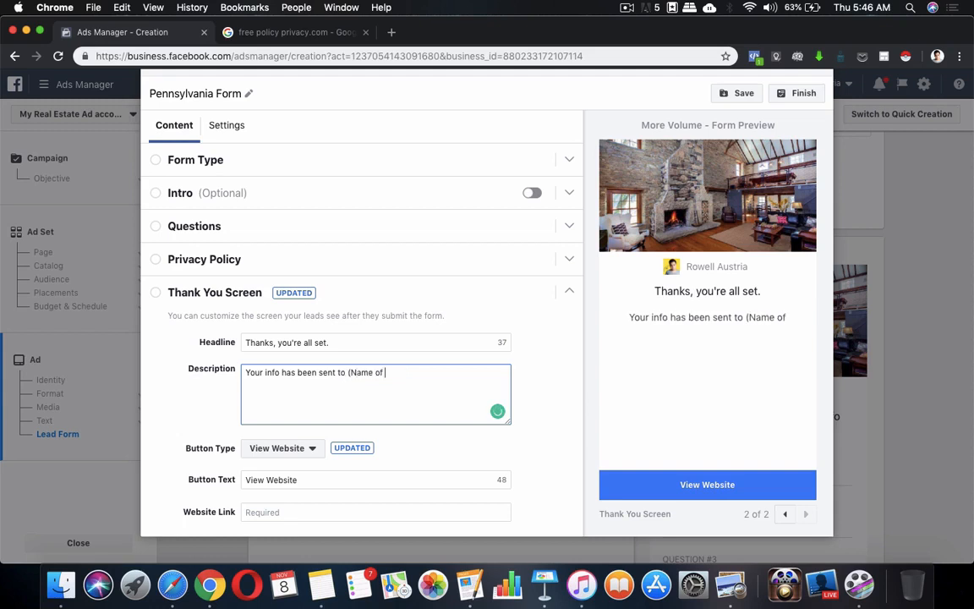
type("Compan")
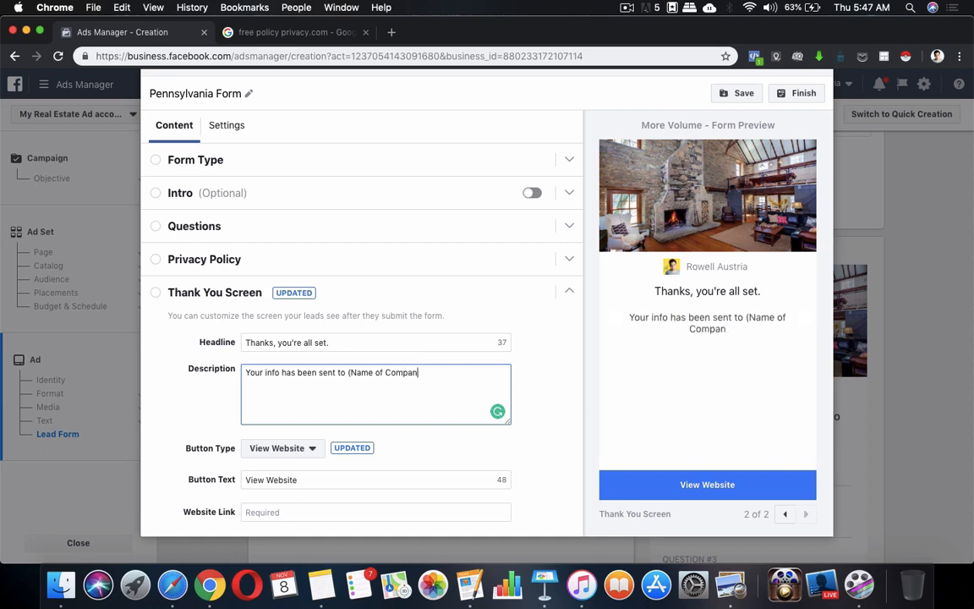
type("y) Please give us ")
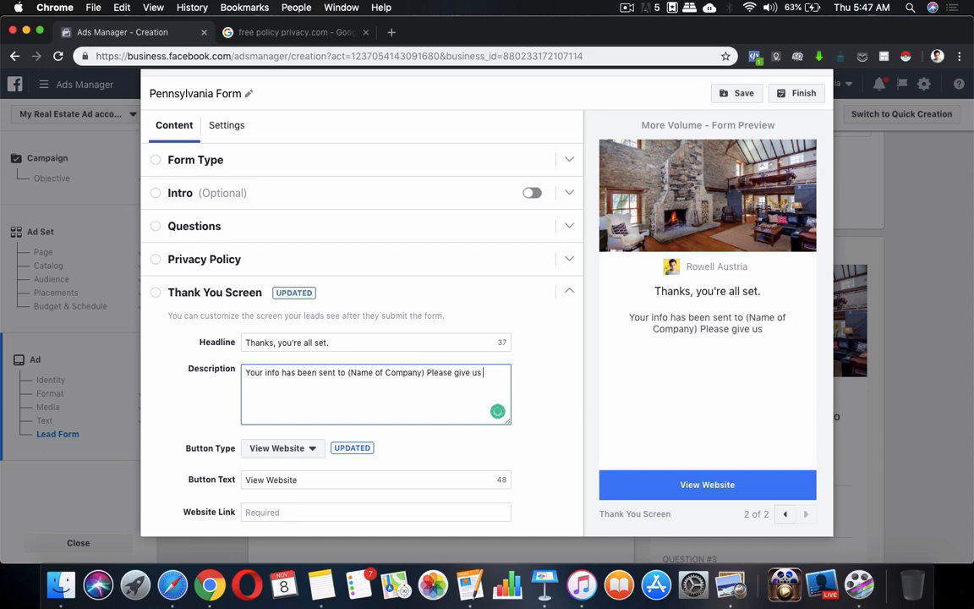
type("some time")
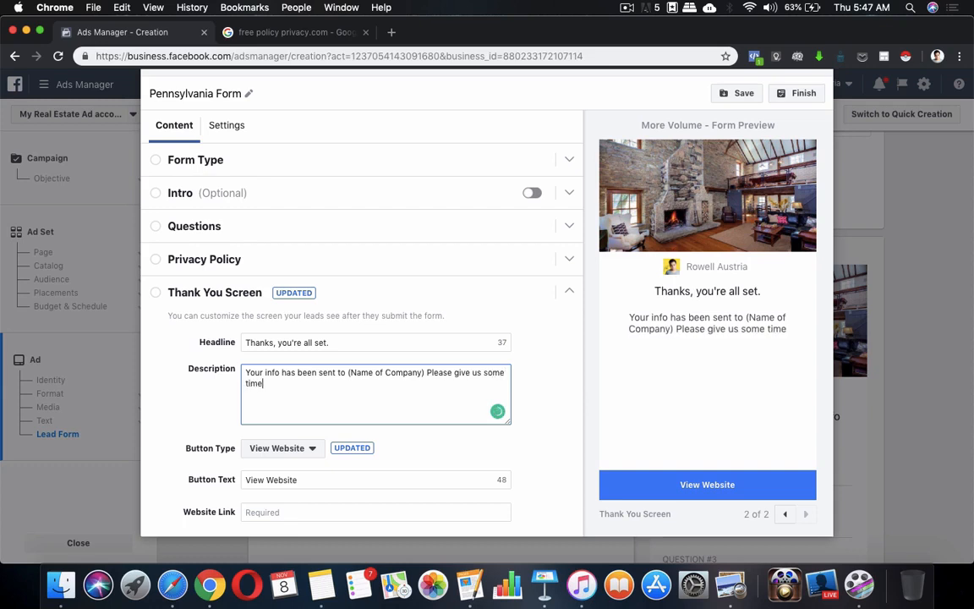
type(" to review ")
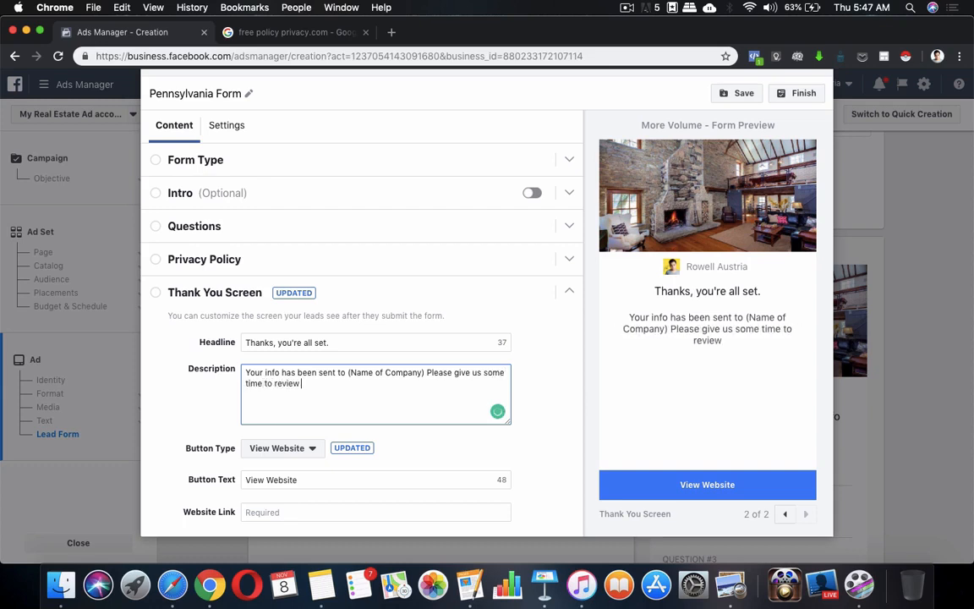
type("your detail")
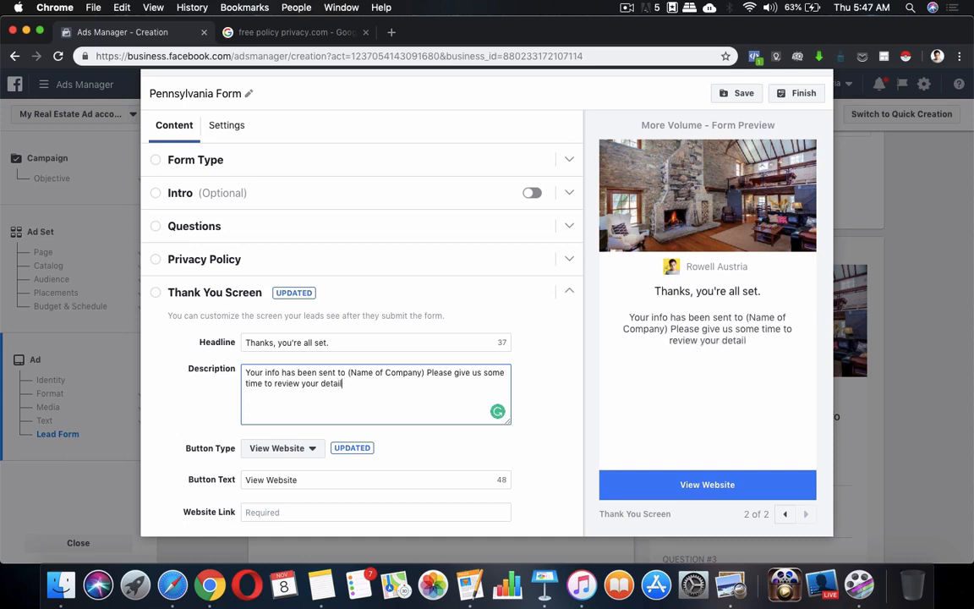
type("s and we")
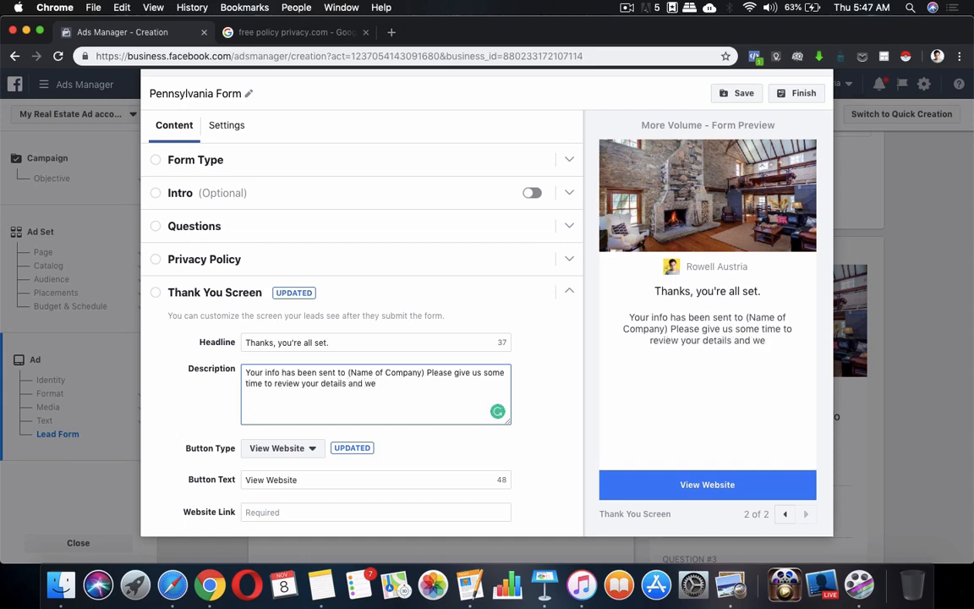
type("'ll get back")
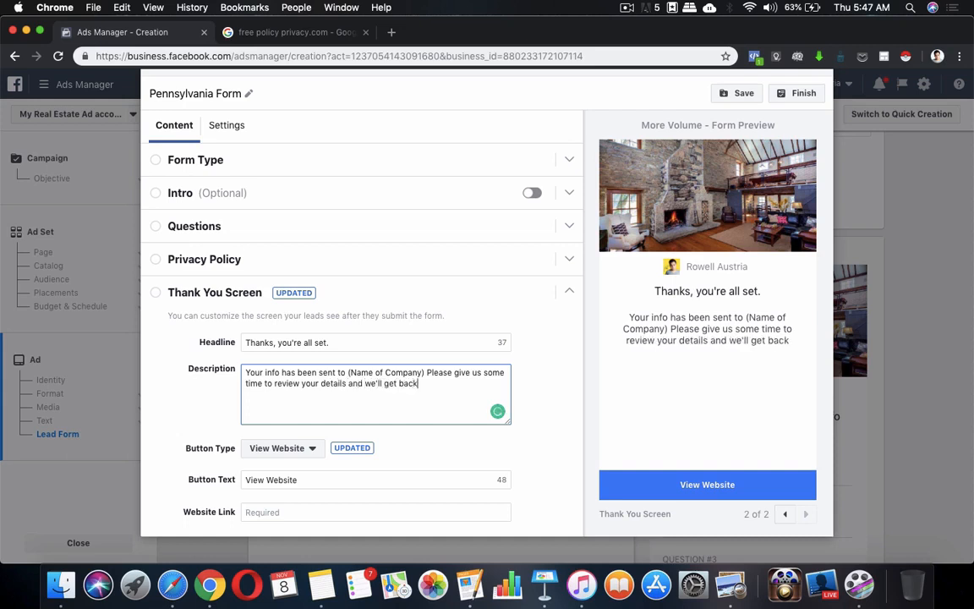
type(" to you")
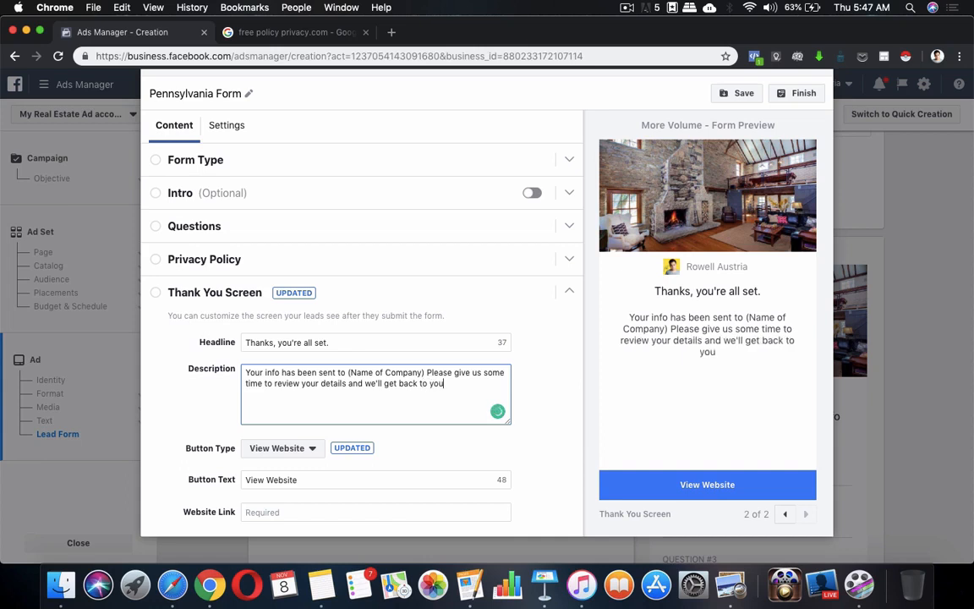
type(" ASAP.")
key("BackSpace")
key("shift+Up")
type("!")
key("super+z")
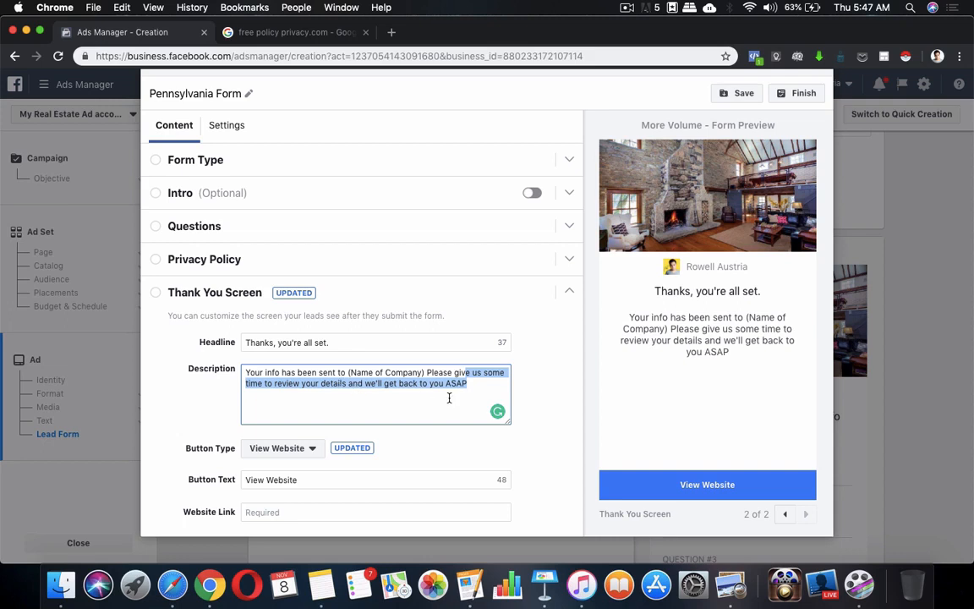
left_click(480, 388)
type("!")
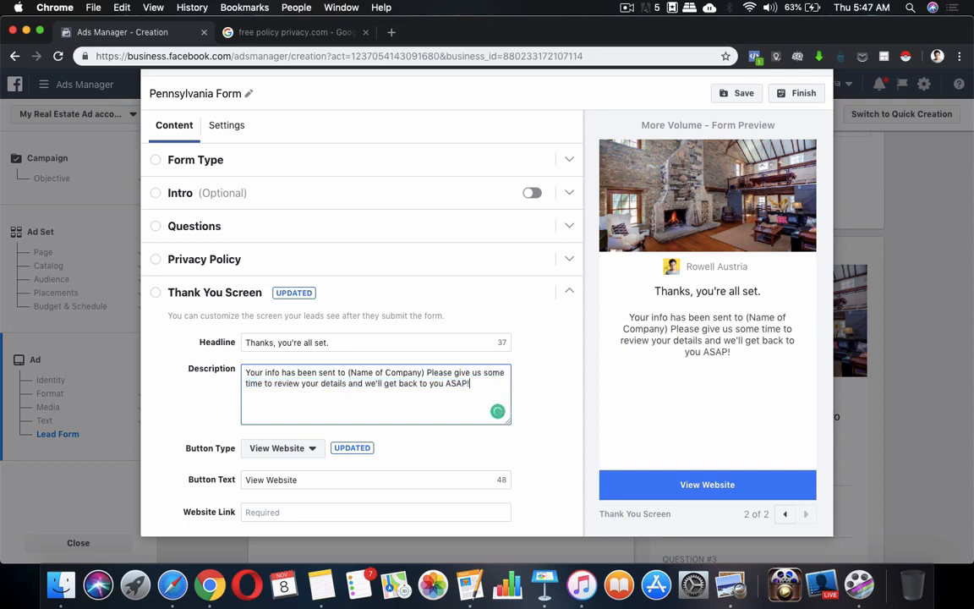
scroll(397, 448, "down", 1)
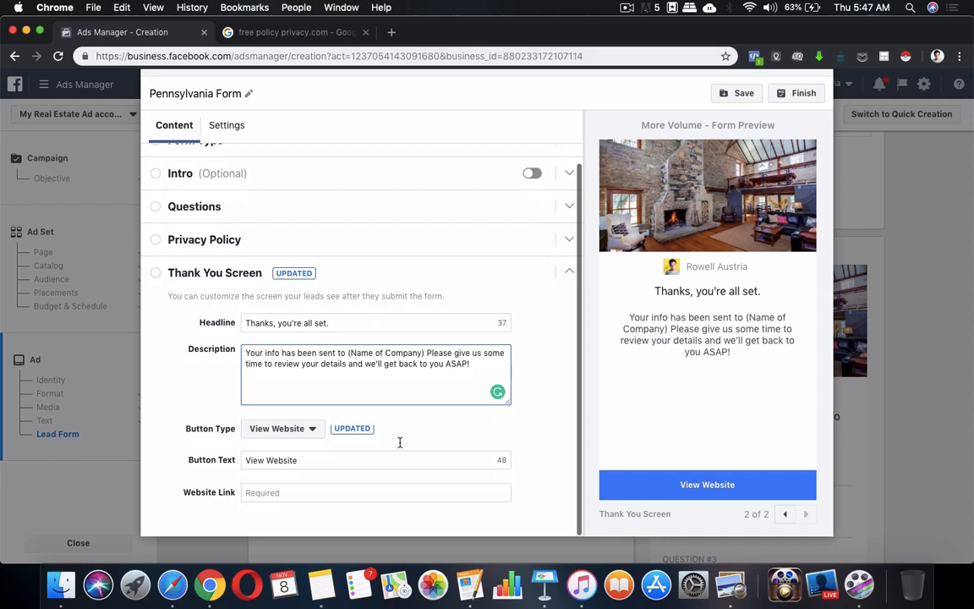
Set the thank-you button to Call Business with the Philippines +63 country code.
left_click(294, 460)
left_click(310, 430)
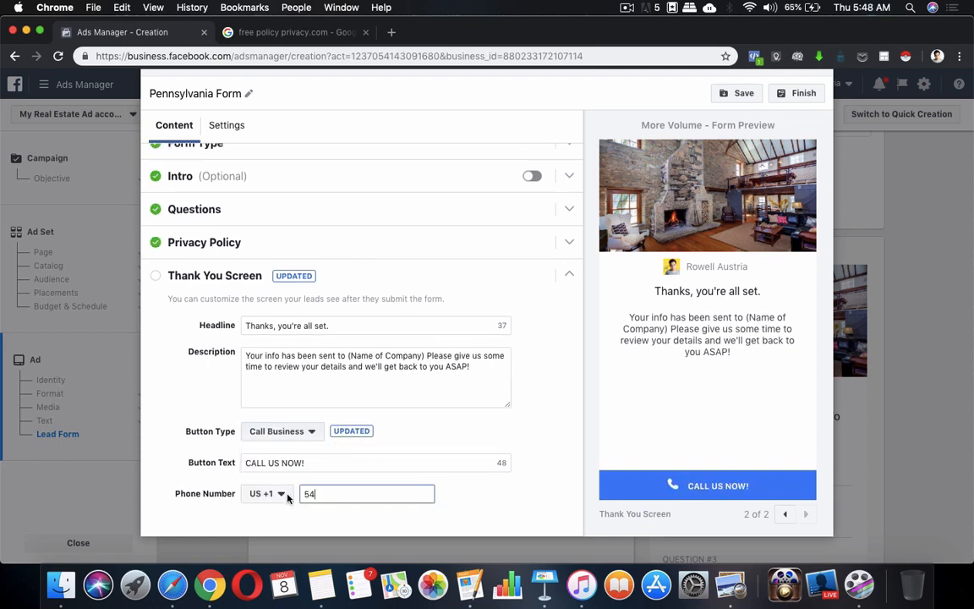
left_click(280, 494)
scroll(275, 442, "down", 4)
scroll(275, 442, "down", 5)
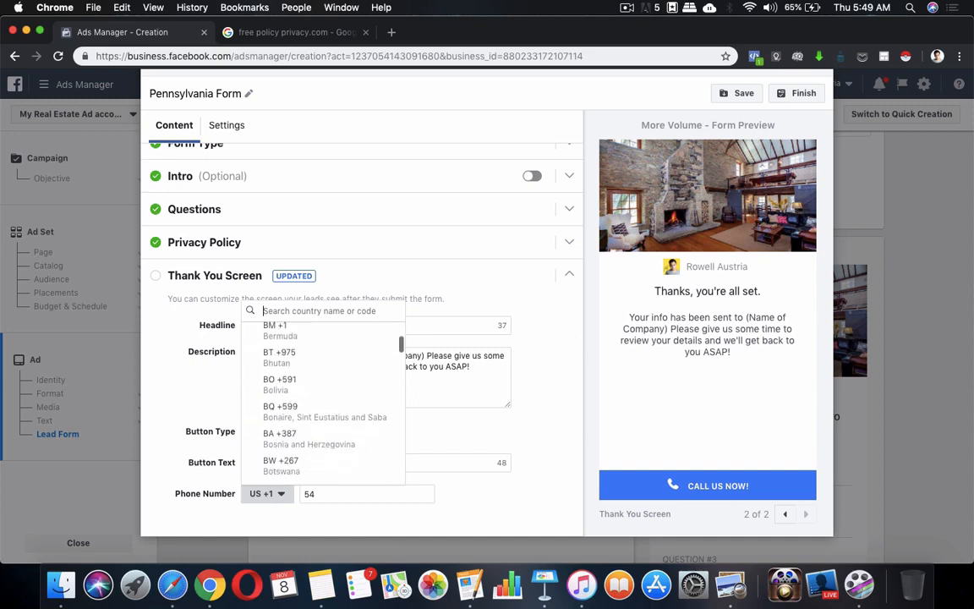
type("ph")
left_click(277, 536)
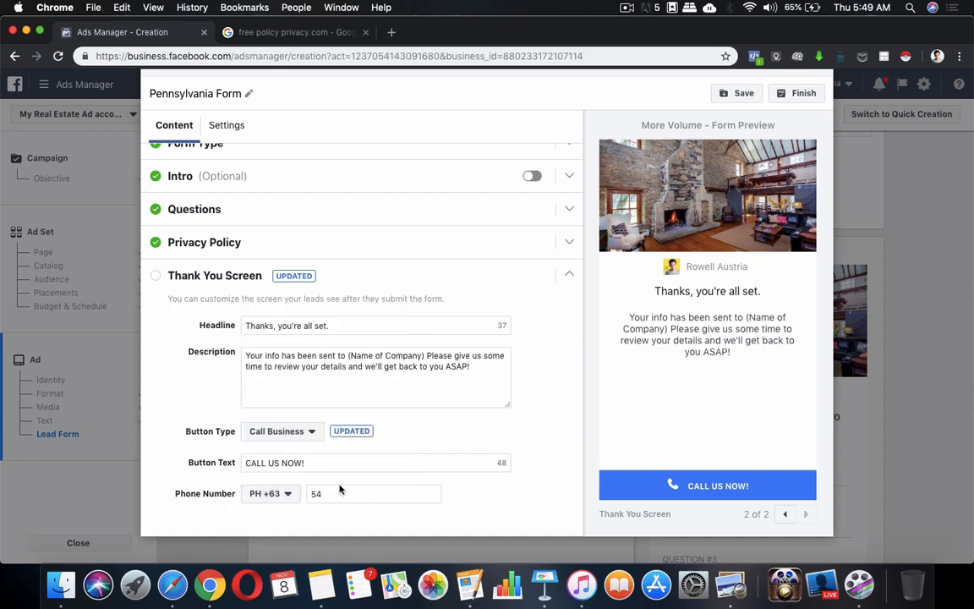
Enter the business phone number and save the form draft.
left_click(337, 495)
key("BackSpace")
key("BackSpace")
type("0")
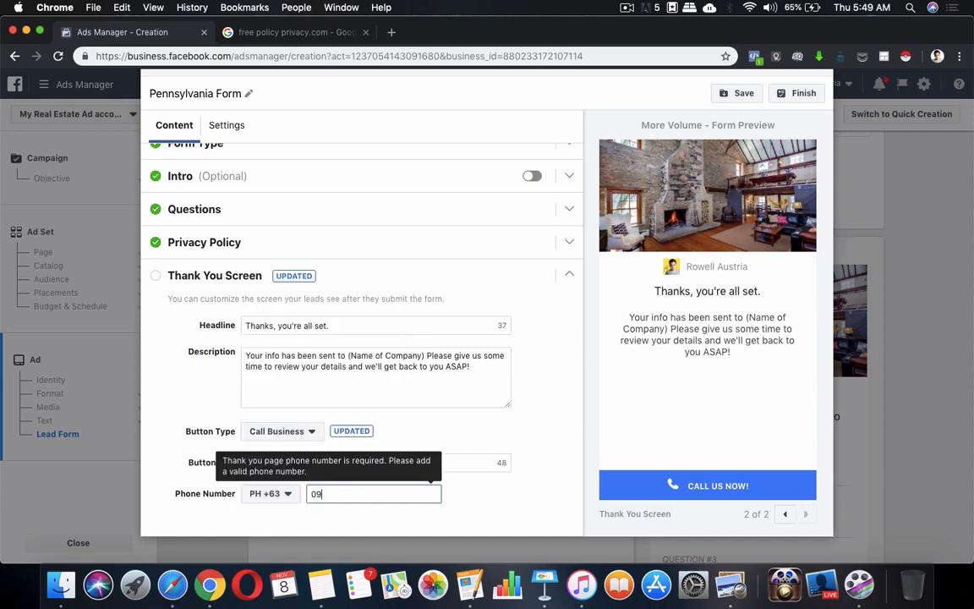
key("BackSpace")
left_click(488, 496)
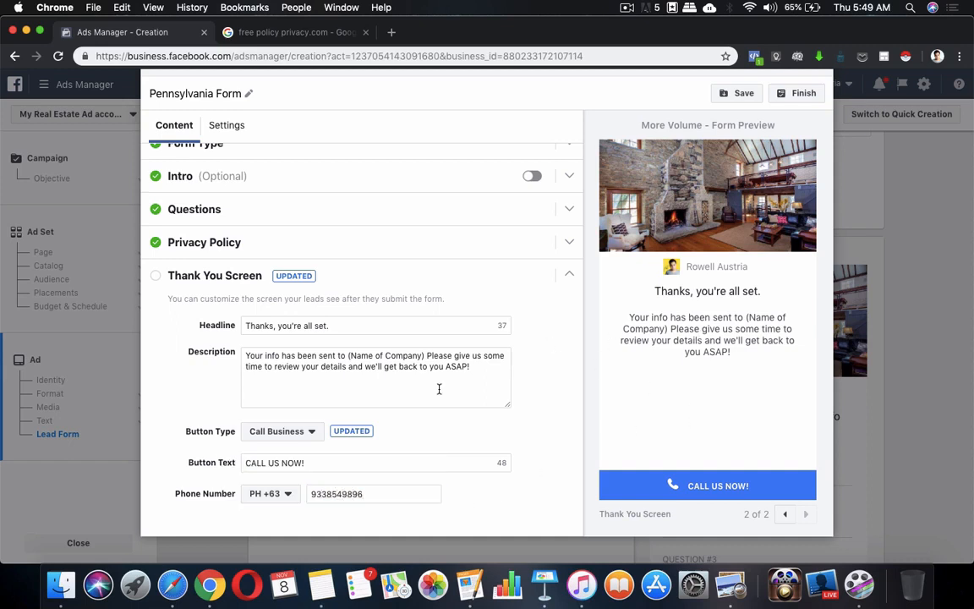
left_click(744, 95)
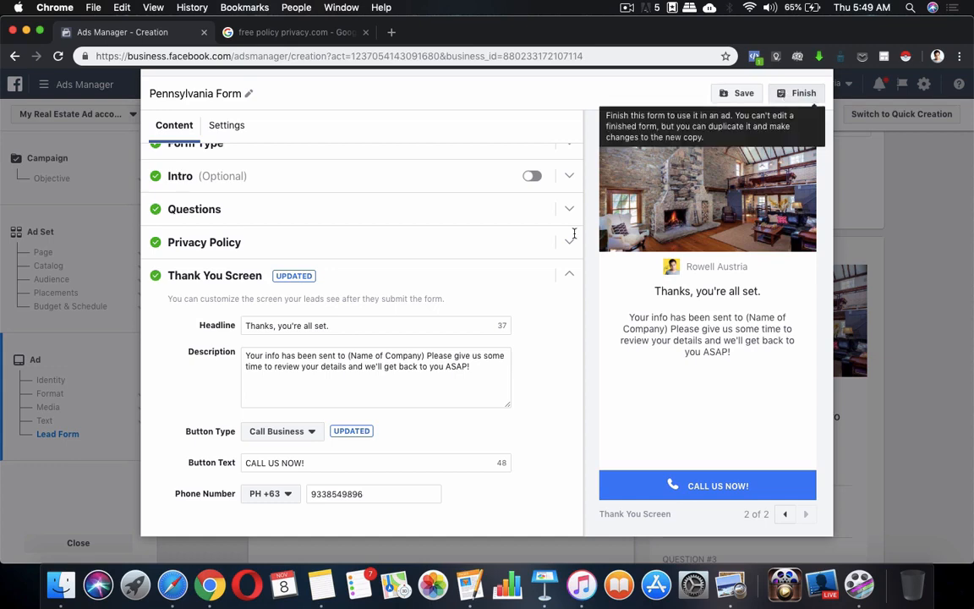
Finish the Pennsylvania Form so it becomes the ad's lead form, and look over its preview.
left_click(787, 98)
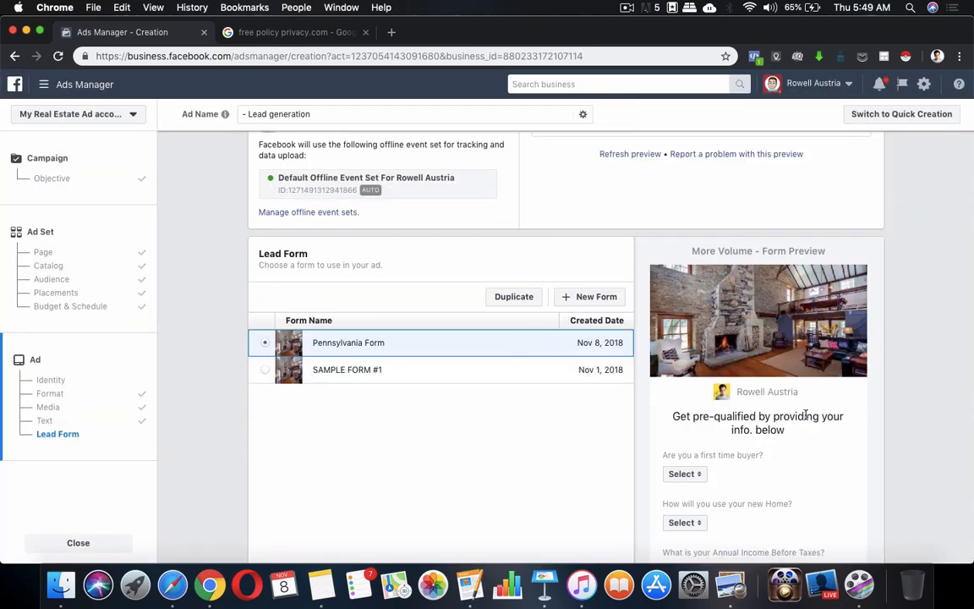
scroll(805, 415, "down", 10)
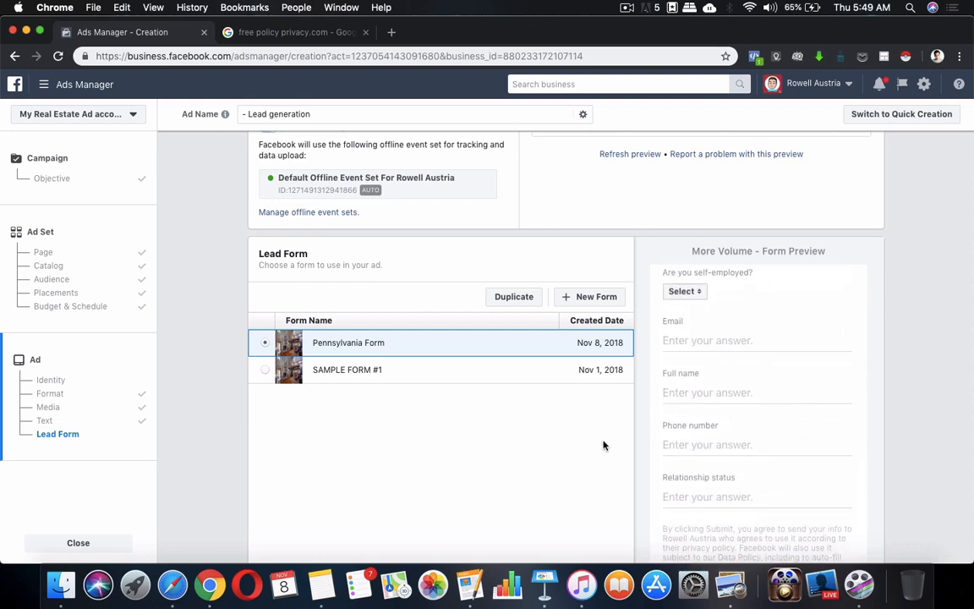
scroll(597, 457, "up", 3)
scroll(750, 419, "up", 2)
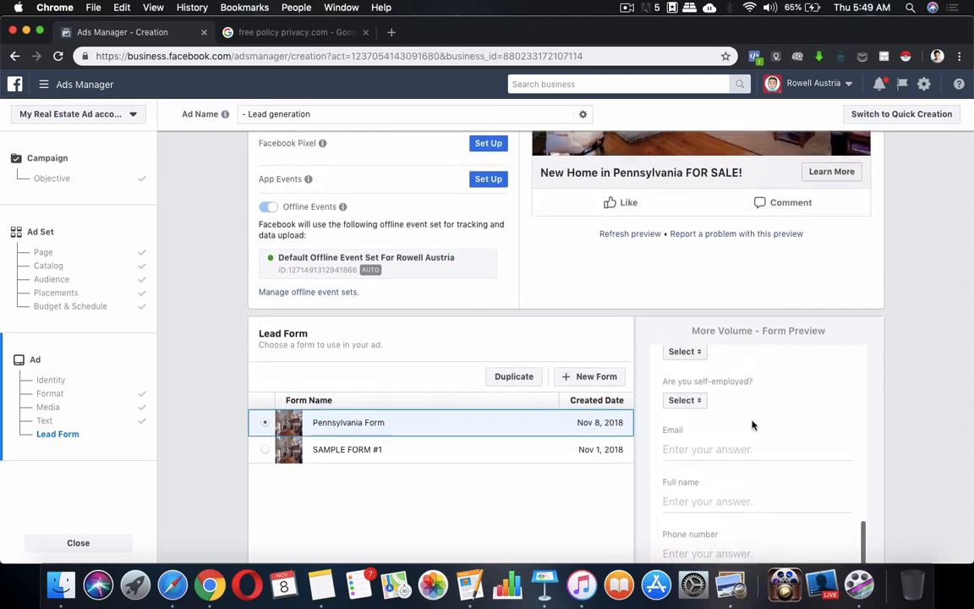
scroll(752, 421, "down", 10)
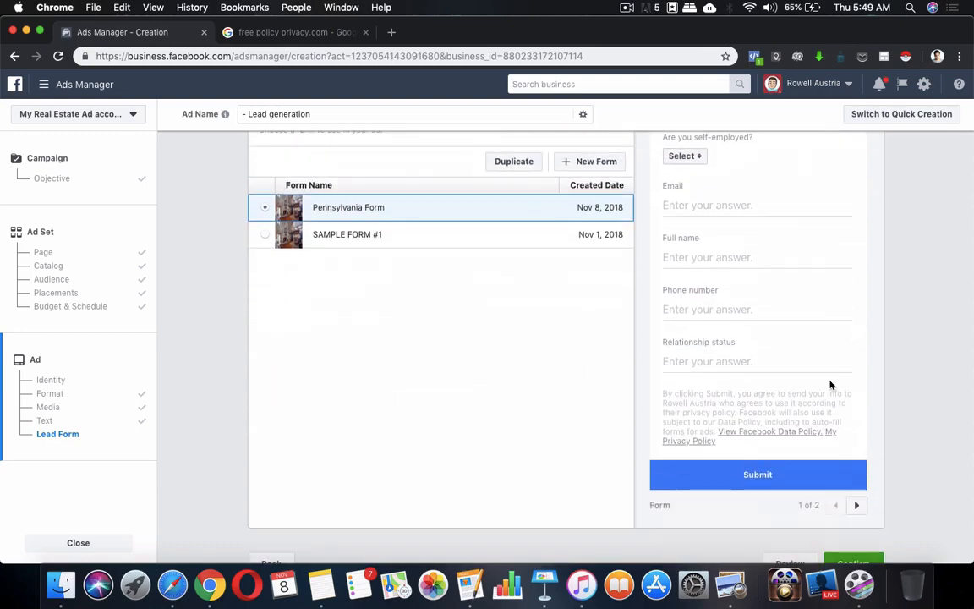
scroll(470, 285, "up", 20)
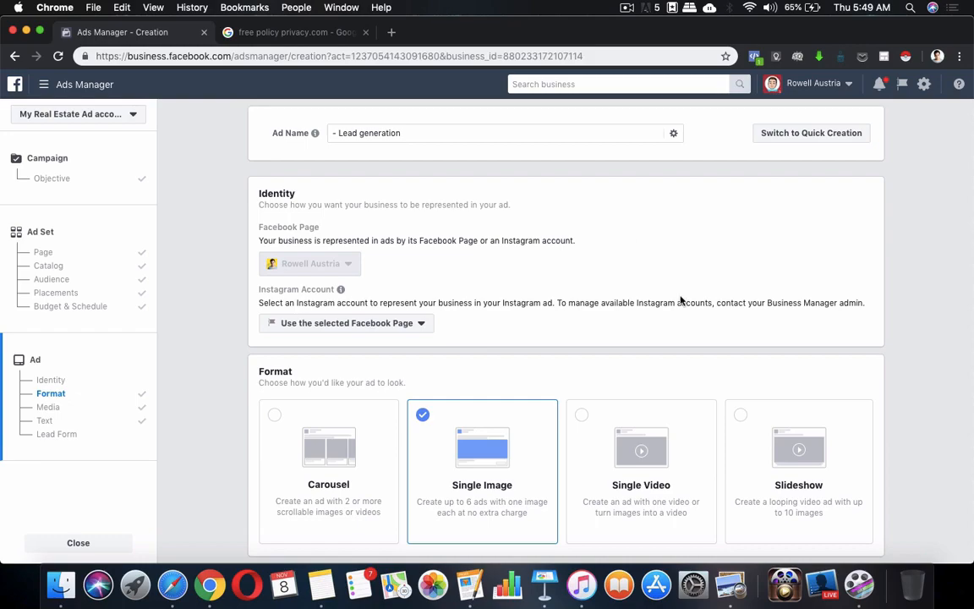
scroll(568, 293, "down", 10)
scroll(568, 293, "down", 20)
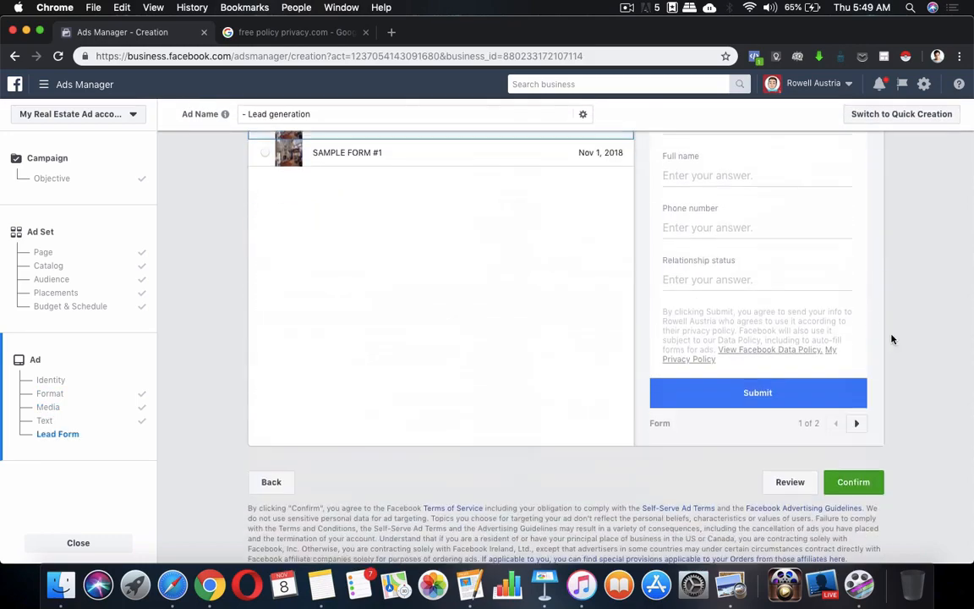
left_click(790, 484)
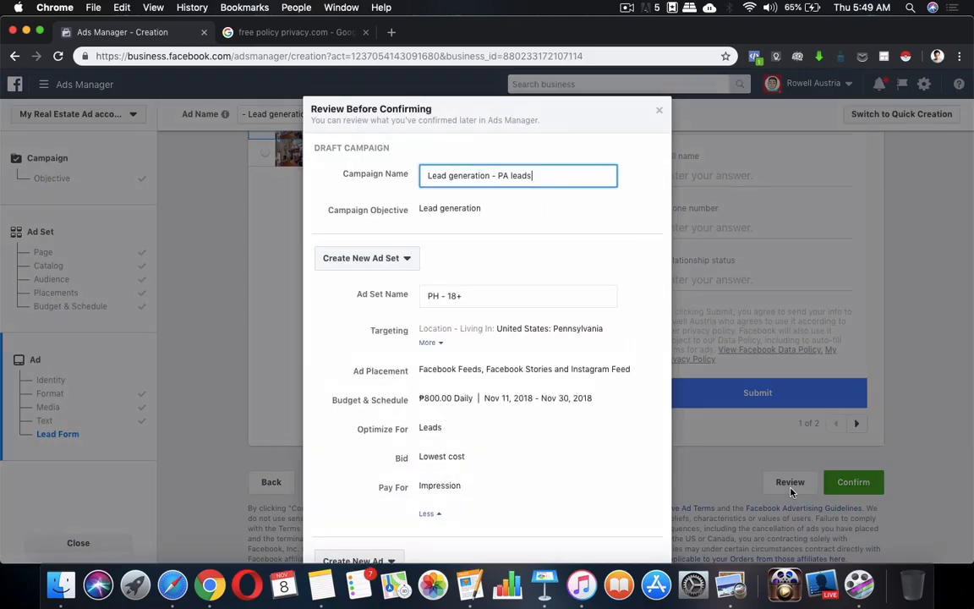
scroll(474, 355, "down", 4)
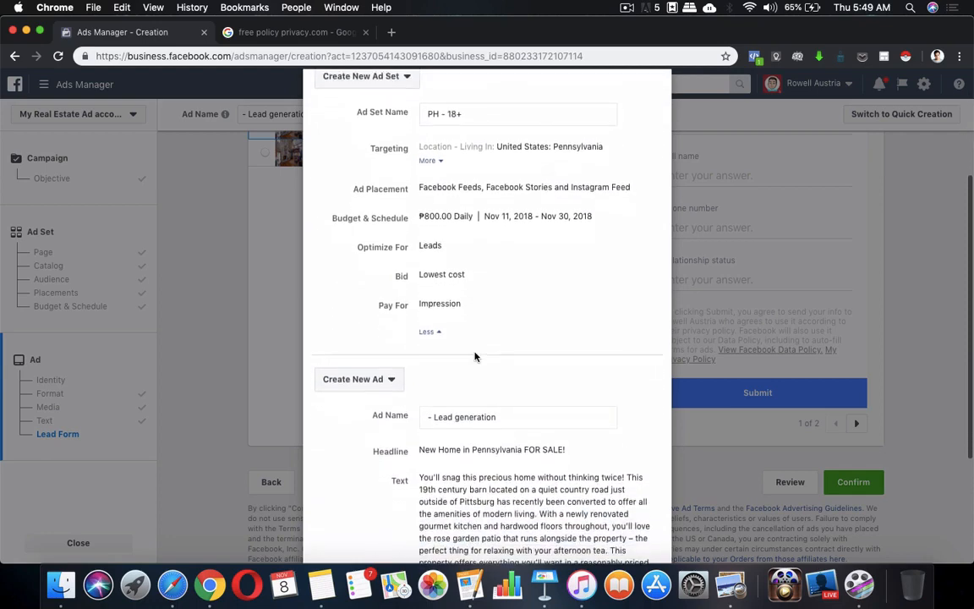
scroll(475, 356, "up", 5)
scroll(474, 356, "down", 1)
scroll(474, 356, "down", 8)
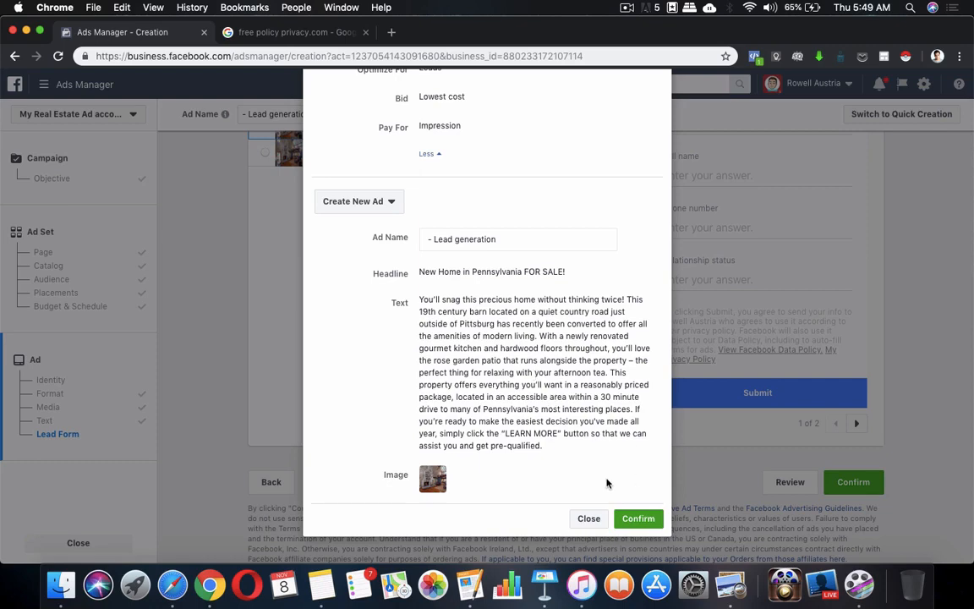
left_click(590, 518)
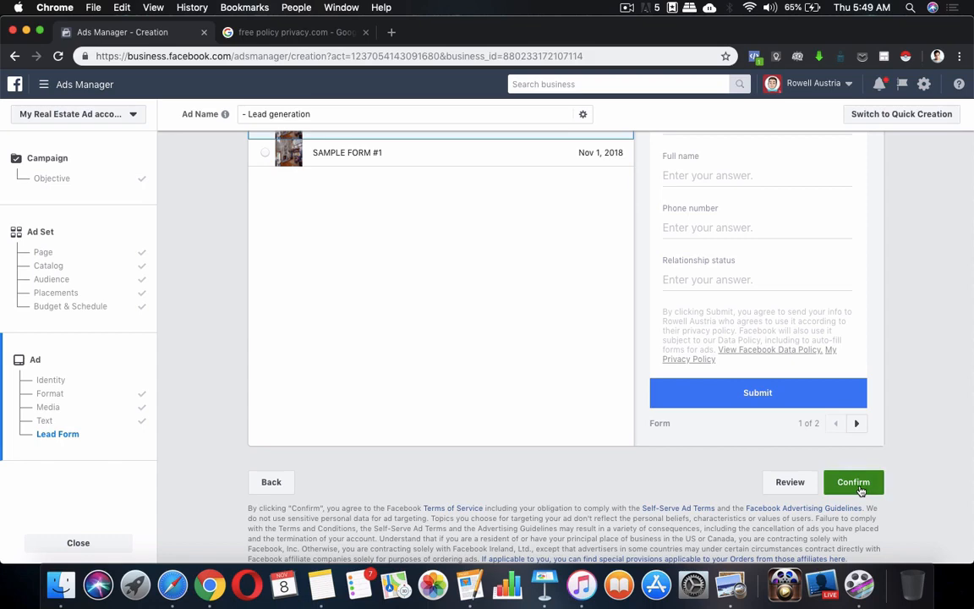
left_click(798, 483)
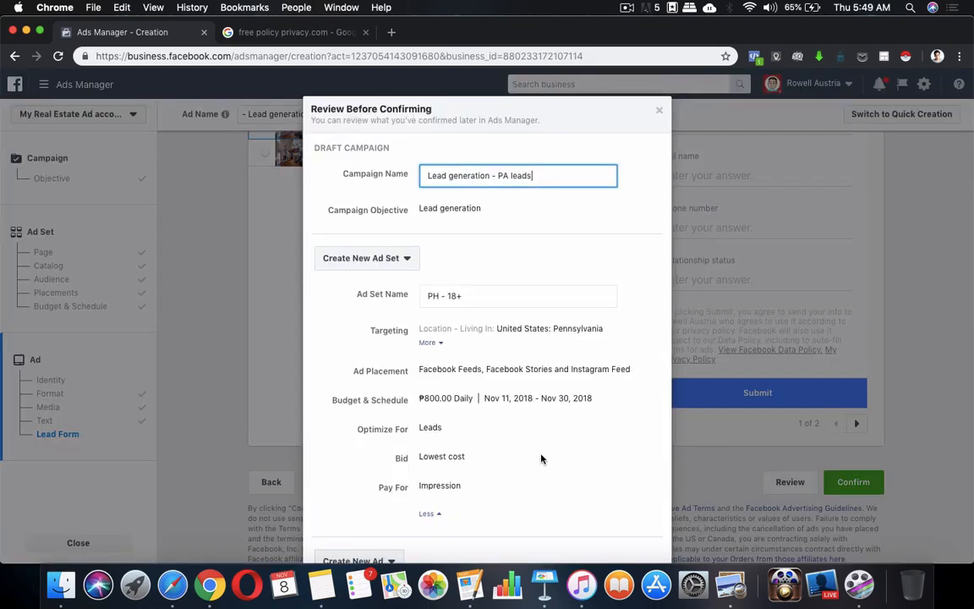
scroll(541, 459, "down", 5)
scroll(588, 380, "up", 5)
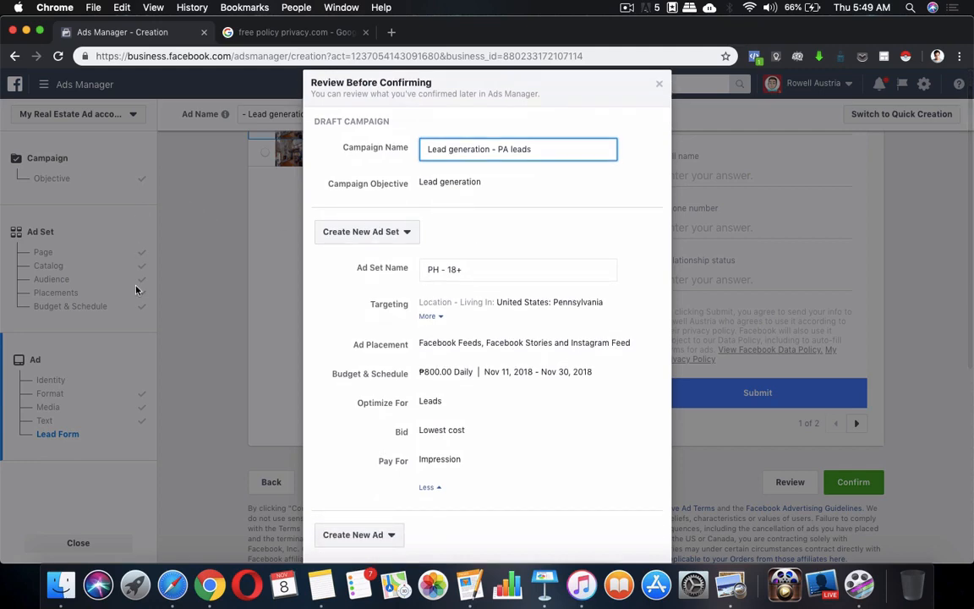
scroll(487, 335, "down", 1)
scroll(488, 335, "down", 5)
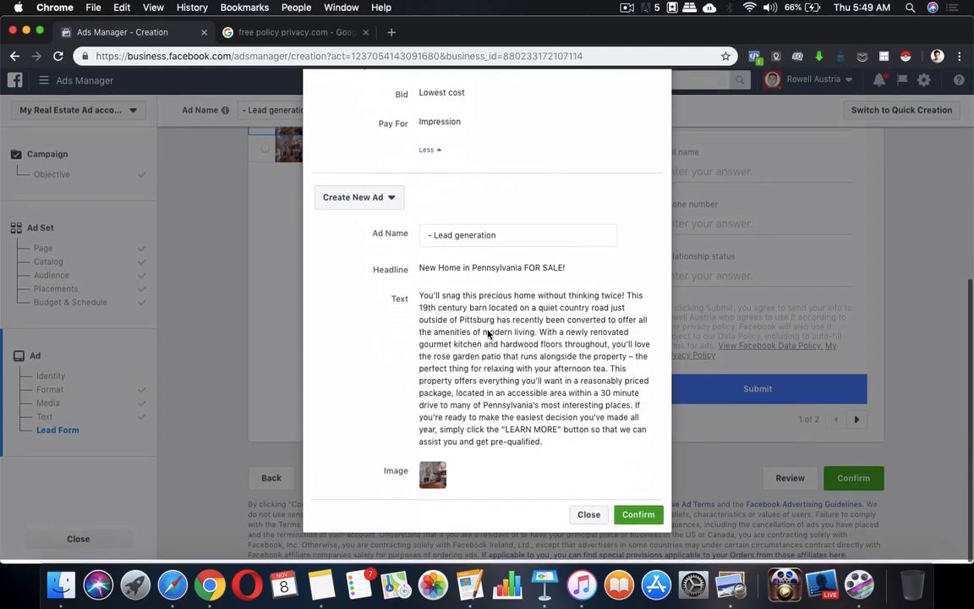